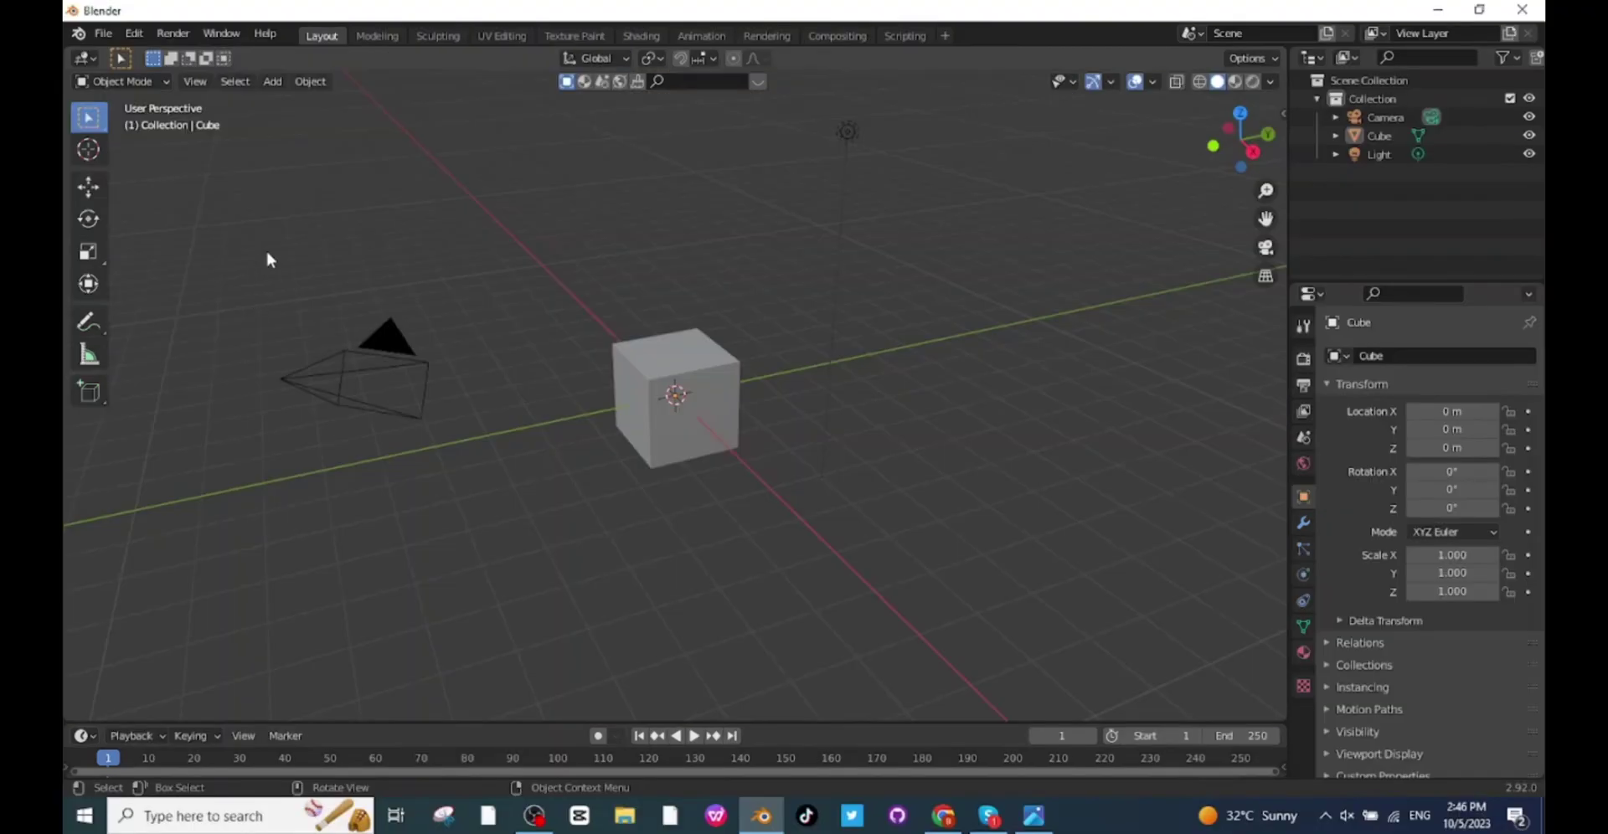
# Delete the default camera, cube and light, and add a mesh plane at the origin
pyautogui.moveTo(265, 253); pyautogui.dragTo(925, 516)
pyautogui.press('Delete')
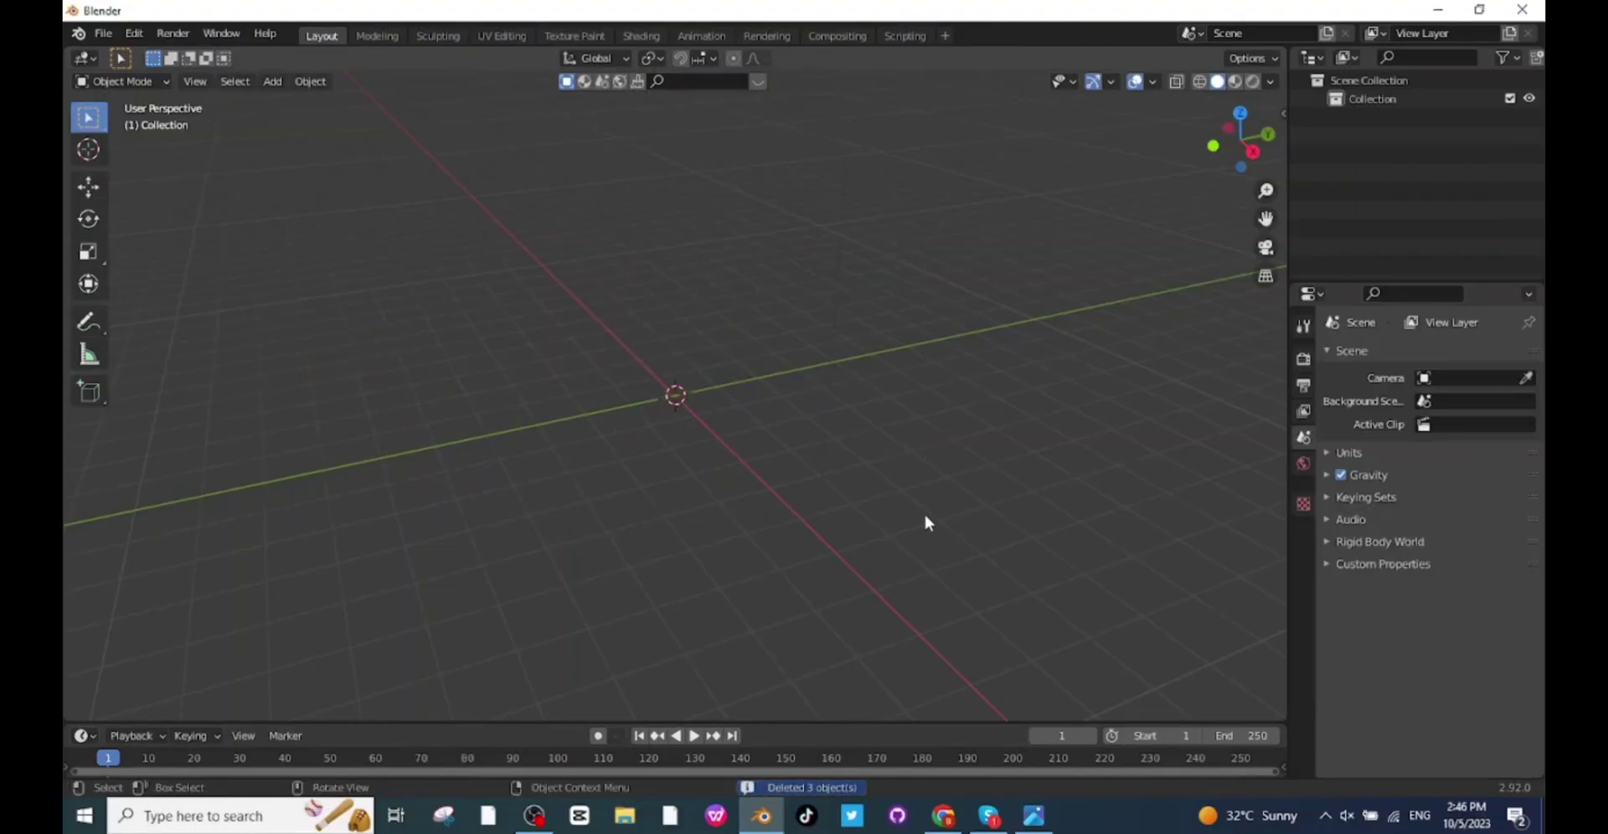
pyautogui.click(272, 81)
pyautogui.moveTo(287, 97)
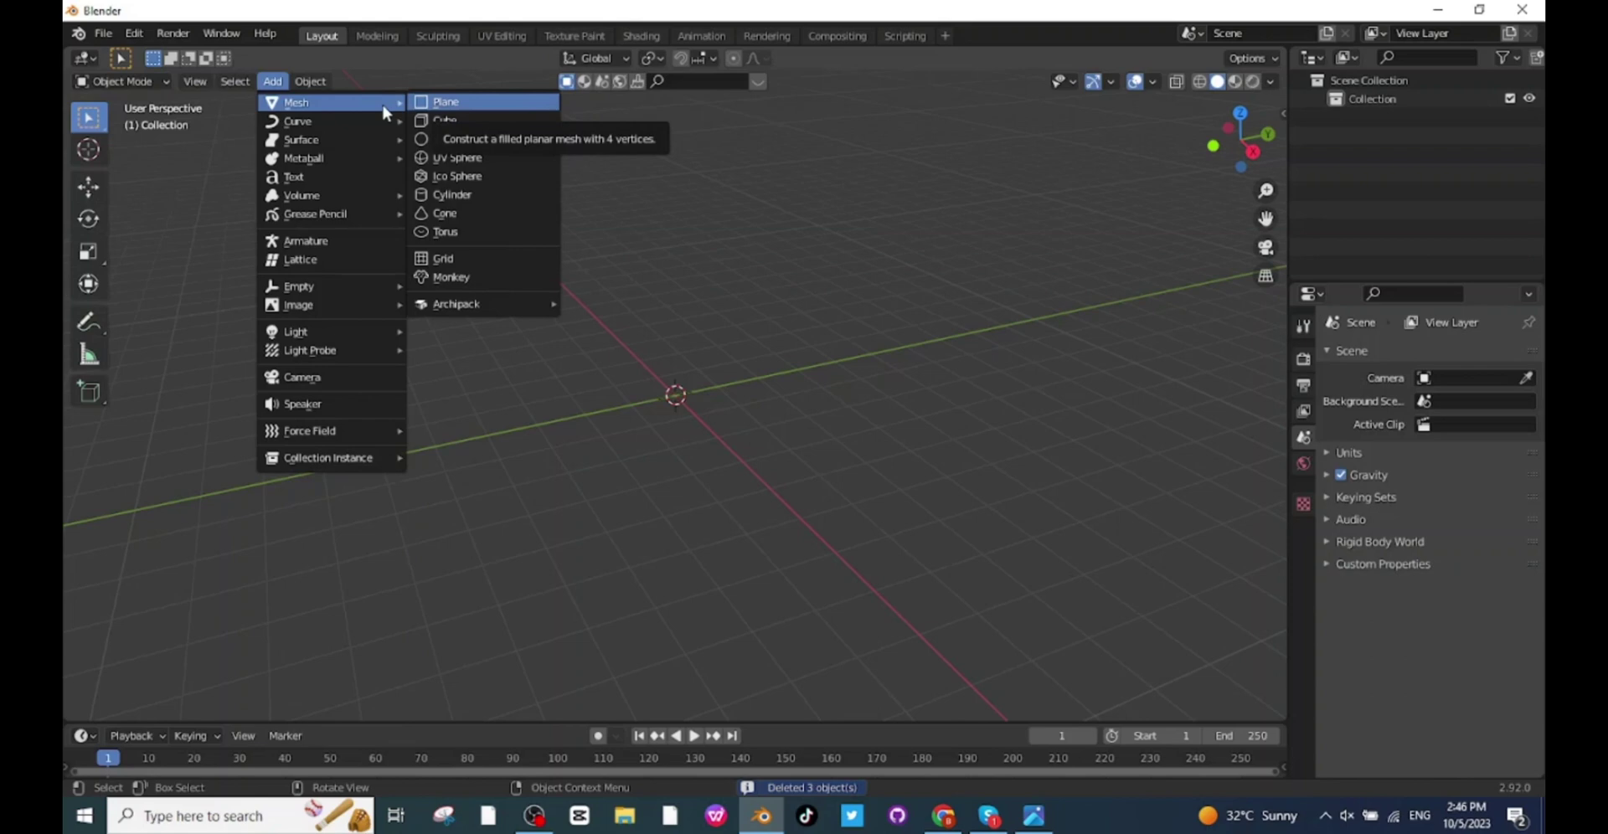
pyautogui.click(441, 102)
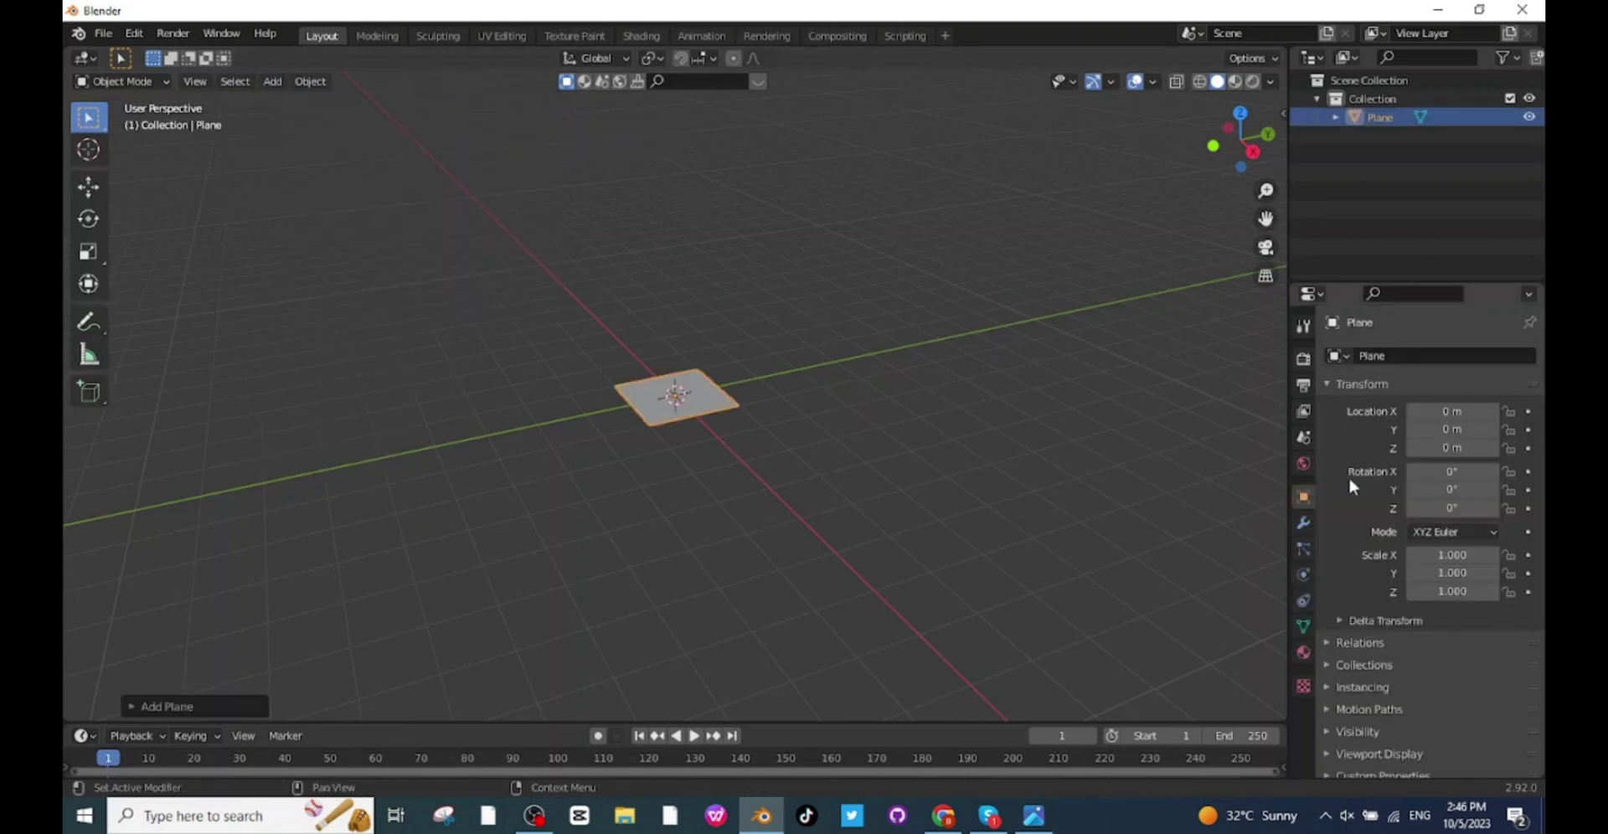
# Set the plane's X and Y scale to 4
pyautogui.click(1452, 555)
pyautogui.write('4')
pyautogui.press('Return')
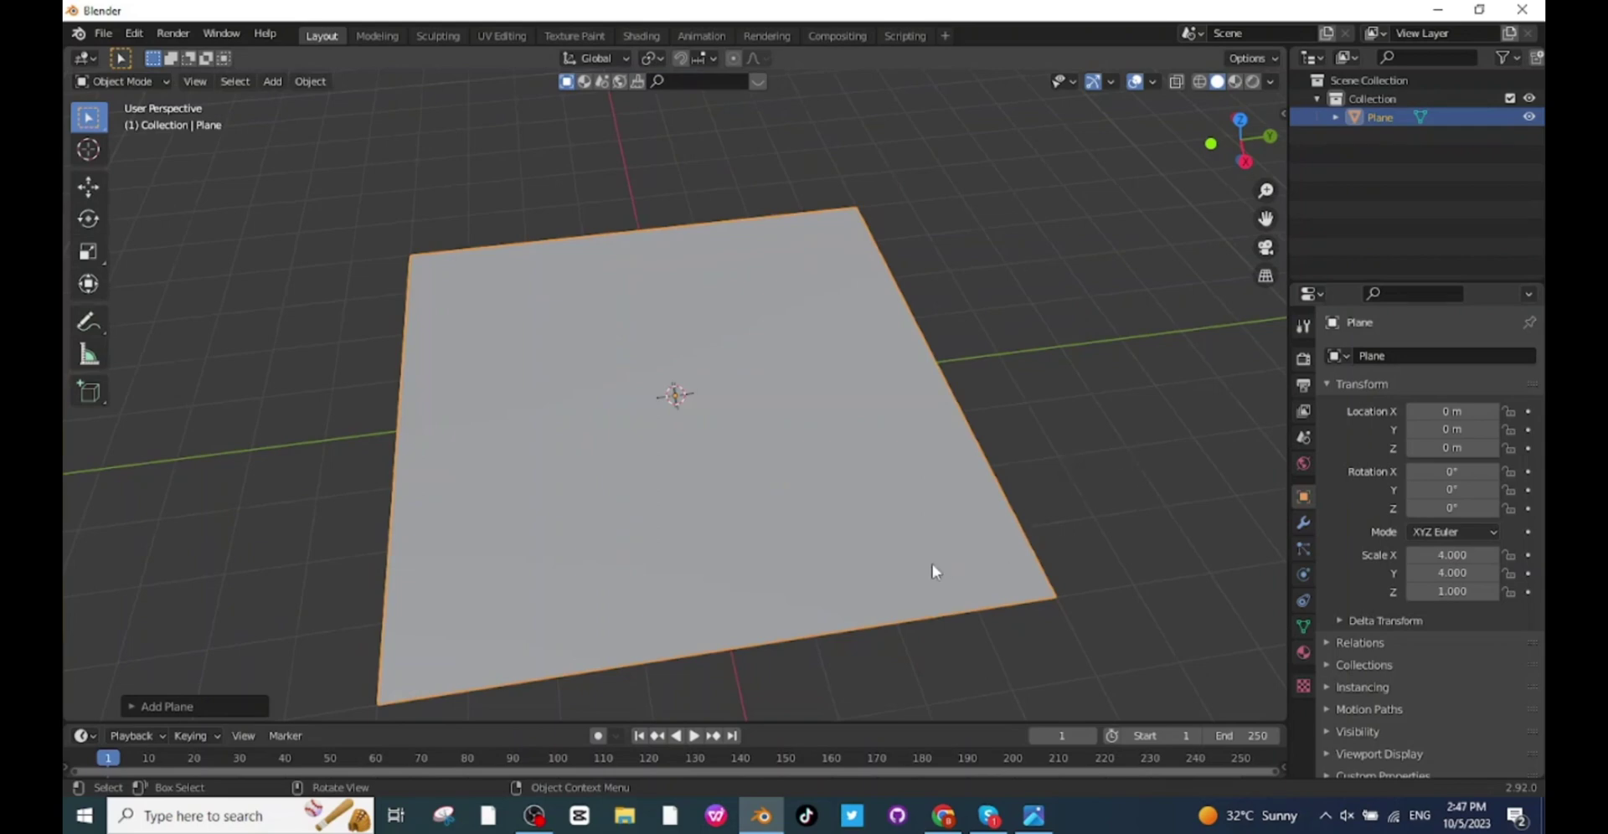
# In Edit Mode, extrude three adjoining edges of the plane upward along Z to form the kitchen's walls
pyautogui.moveTo(932, 564); pyautogui.dragTo(904, 528, button='middle')
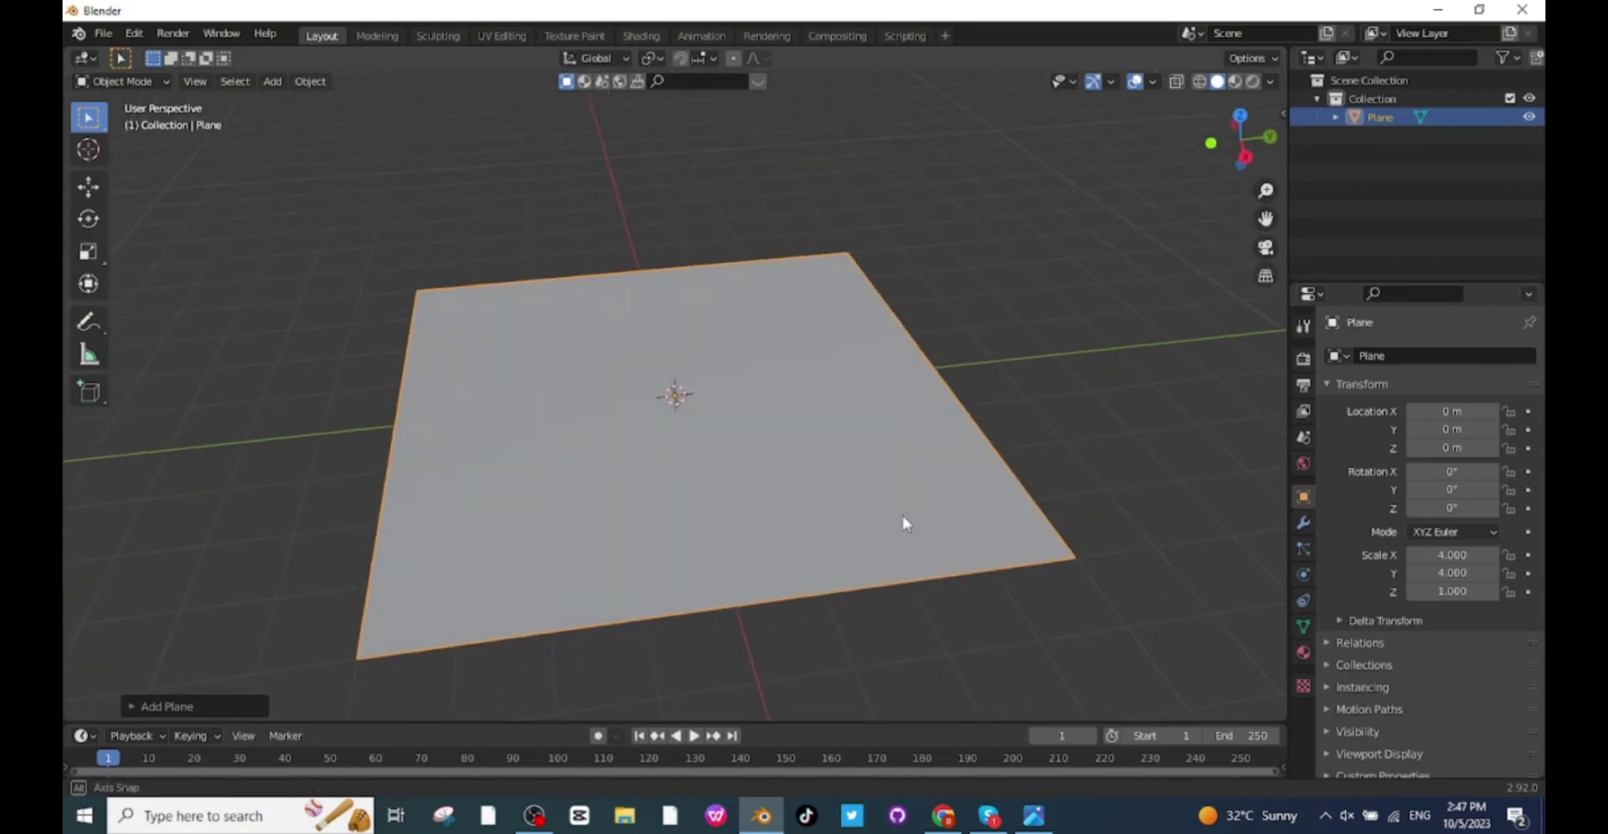
pyautogui.click(112, 82)
pyautogui.click(121, 128)
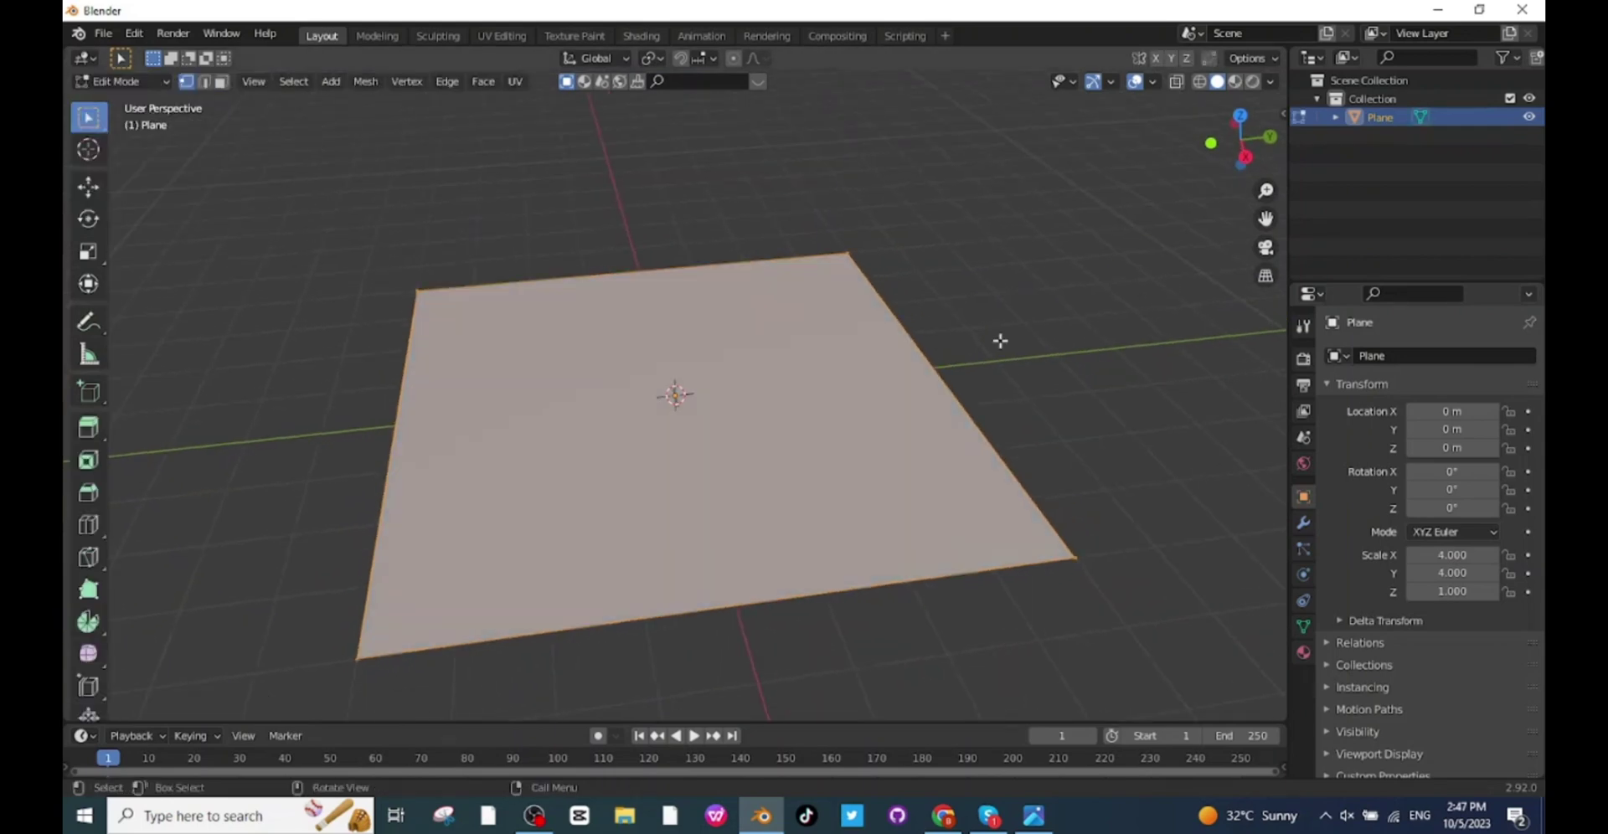
pyautogui.scroll(-1, 1069, 363)
pyautogui.click(205, 82)
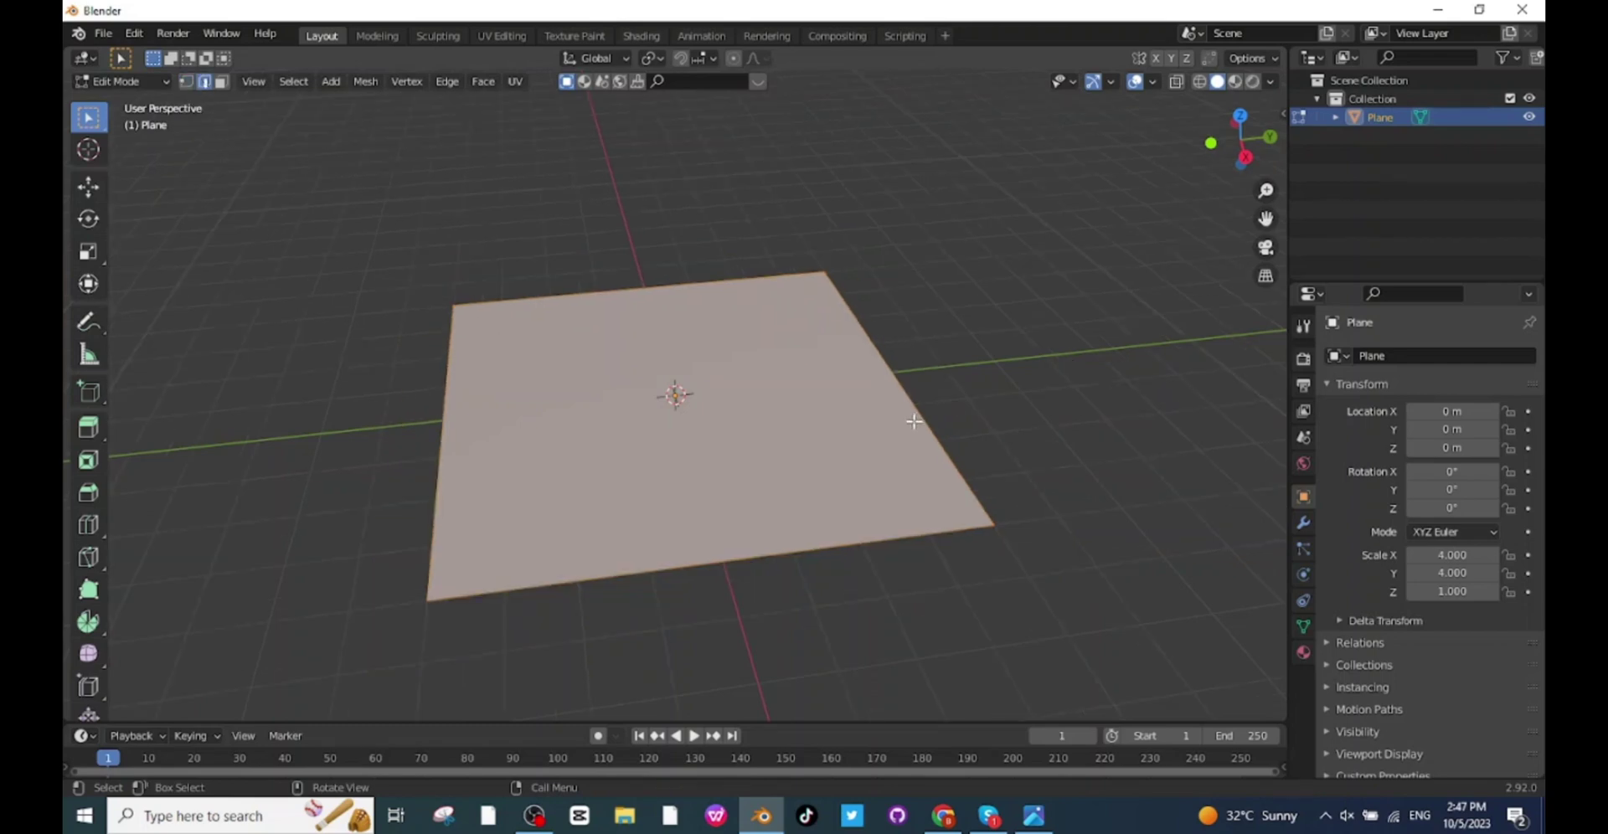
pyautogui.click(686, 283)
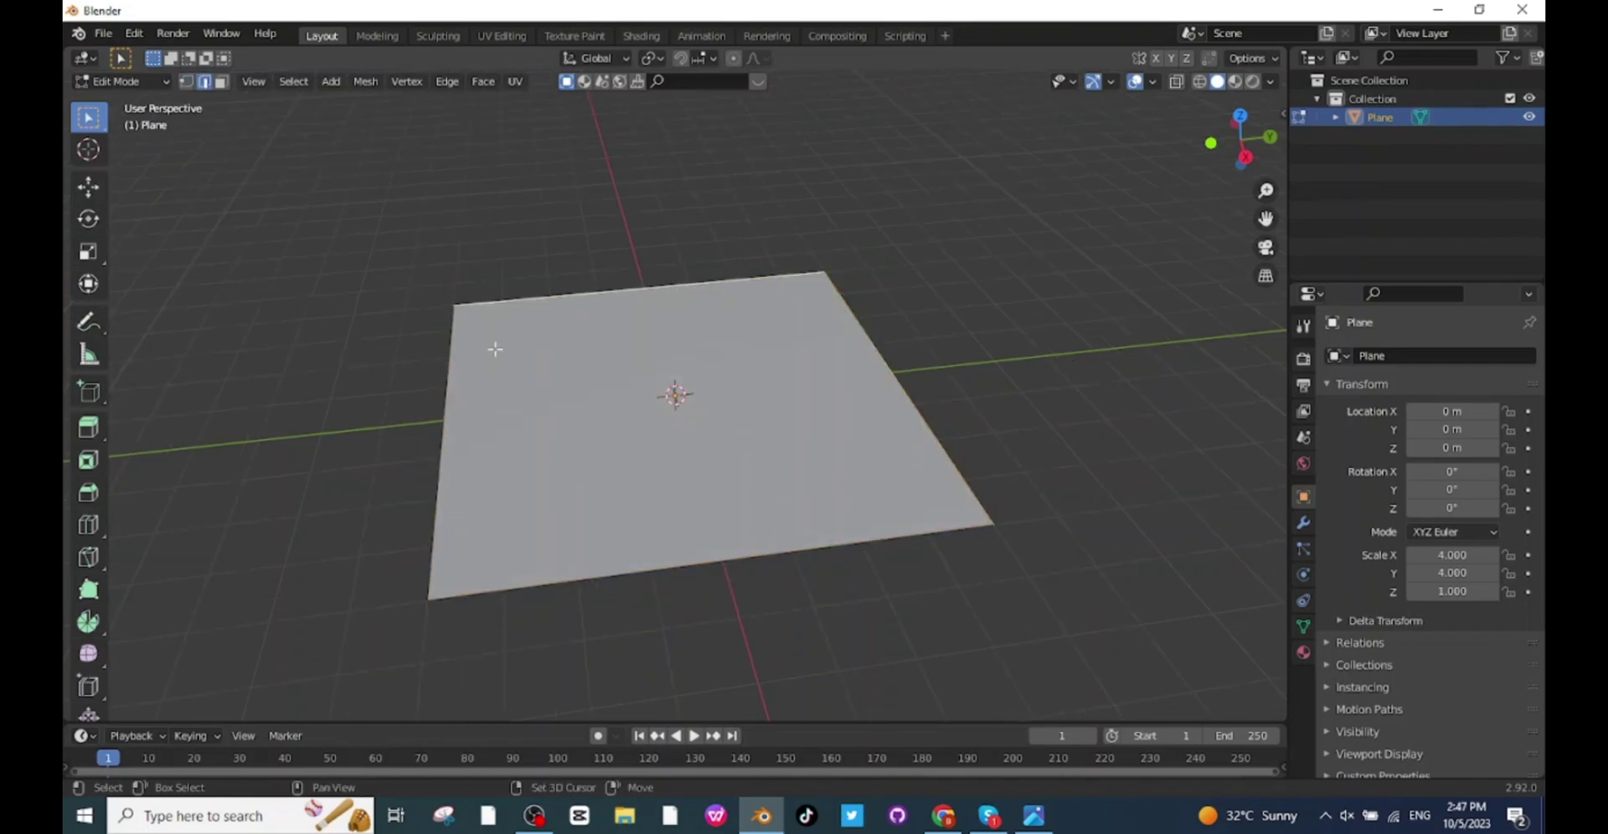
pyautogui.keyDown('shift'); pyautogui.click(444, 417); pyautogui.keyUp('shift')
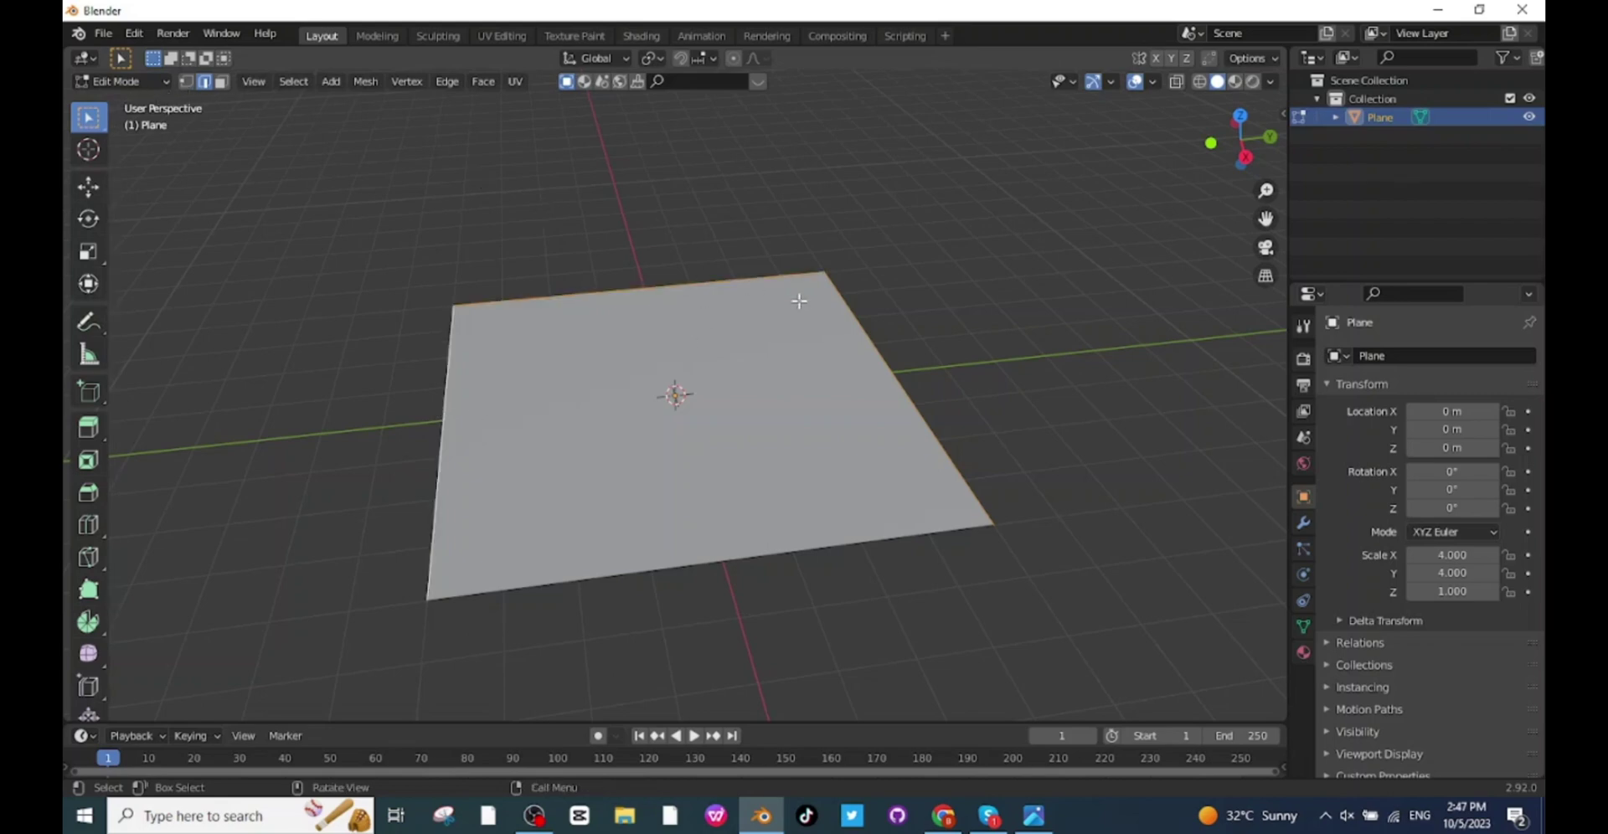
pyautogui.press('e')
pyautogui.press('z')
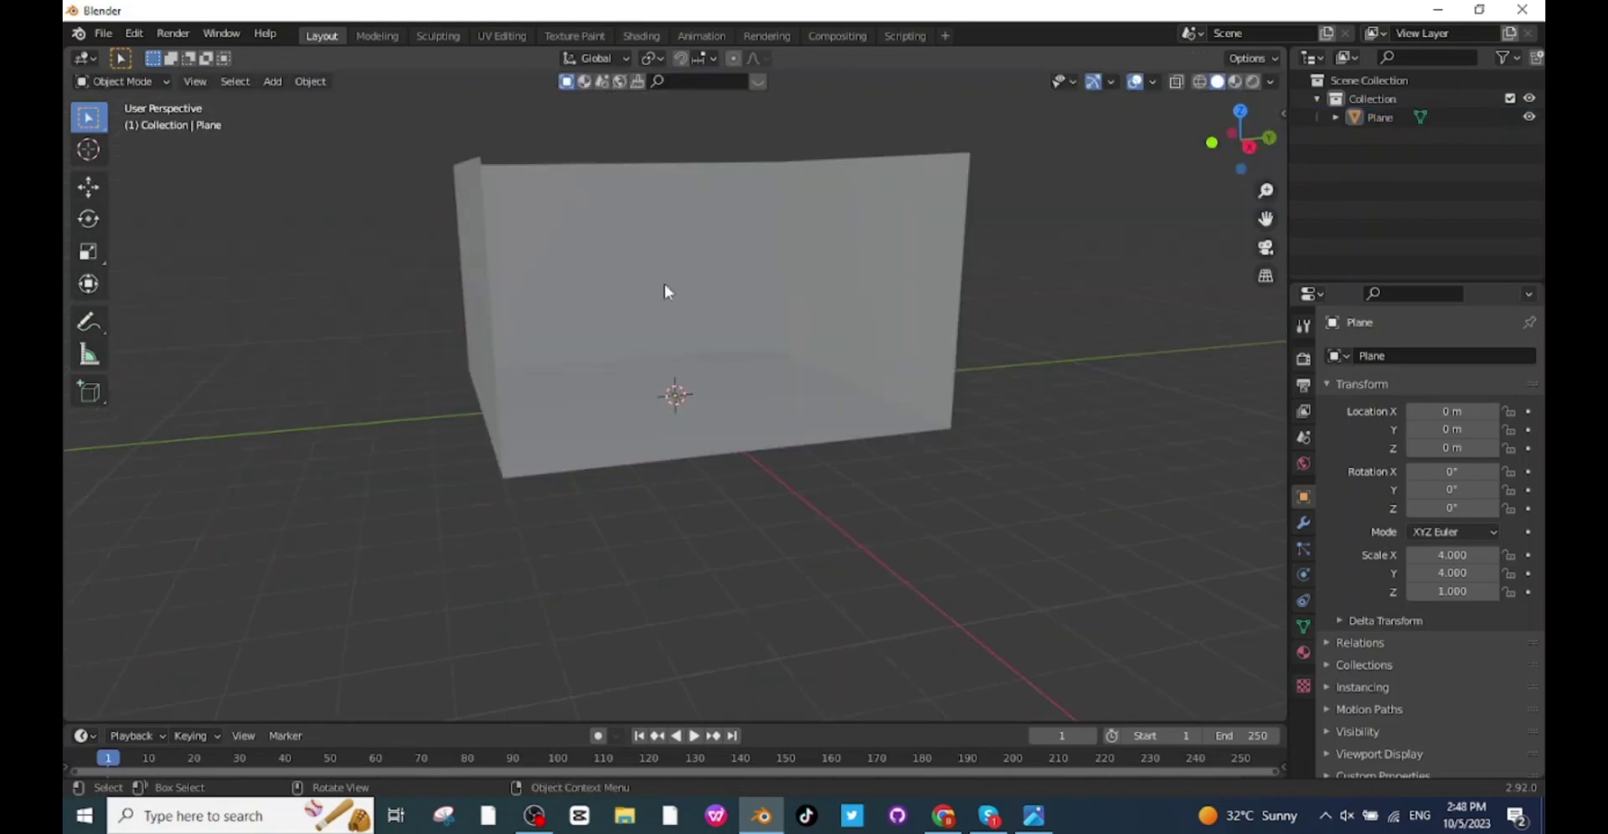
# In Object Mode, add a Solidify modifier to the floor-and-walls mesh
pyautogui.click(665, 284)
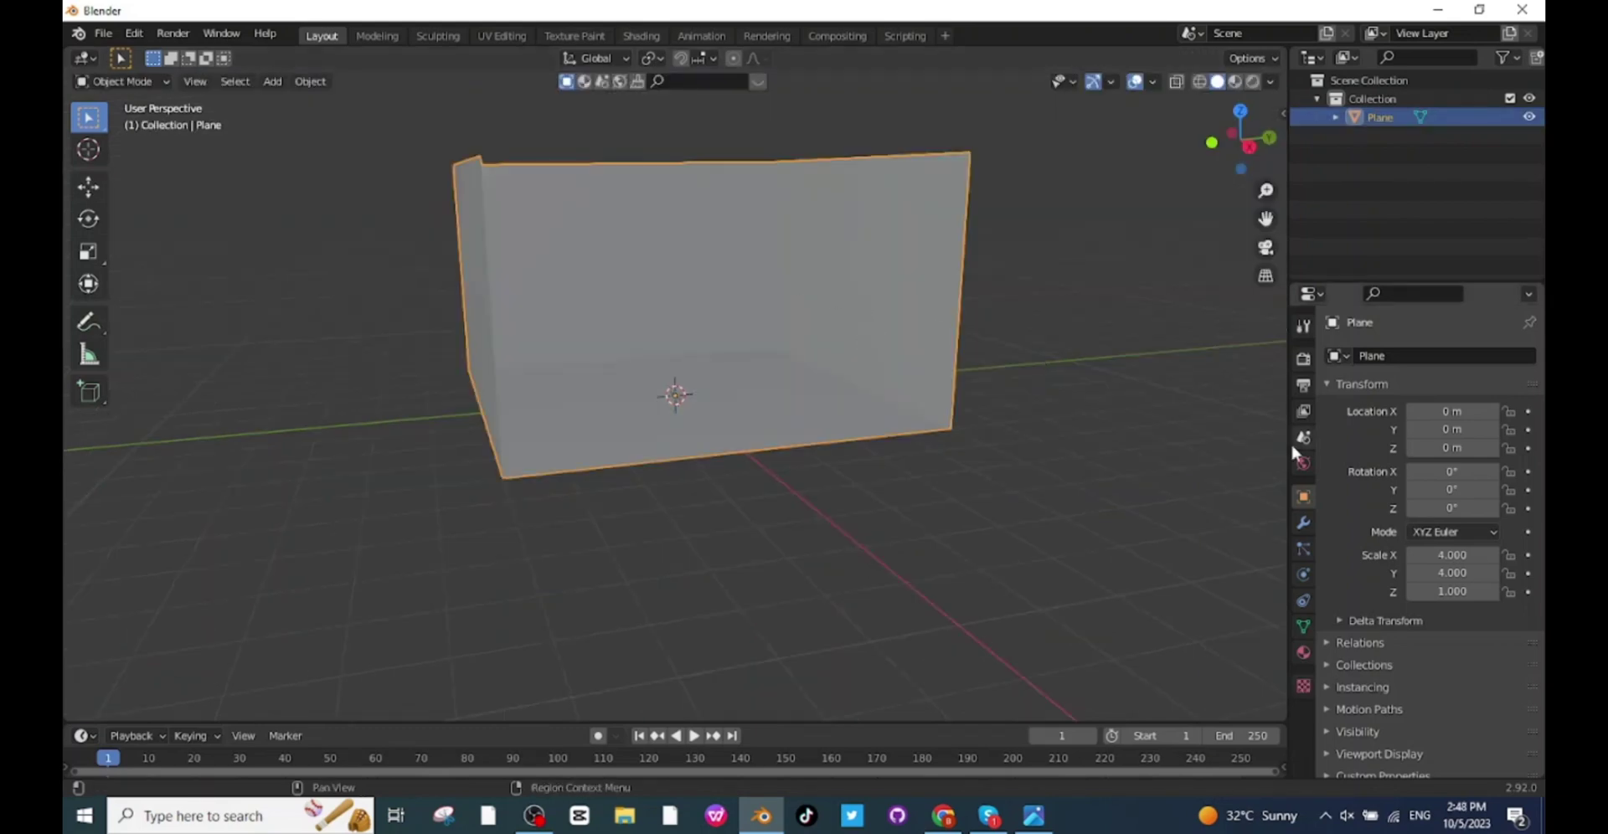
pyautogui.click(1303, 525)
pyautogui.click(1380, 357)
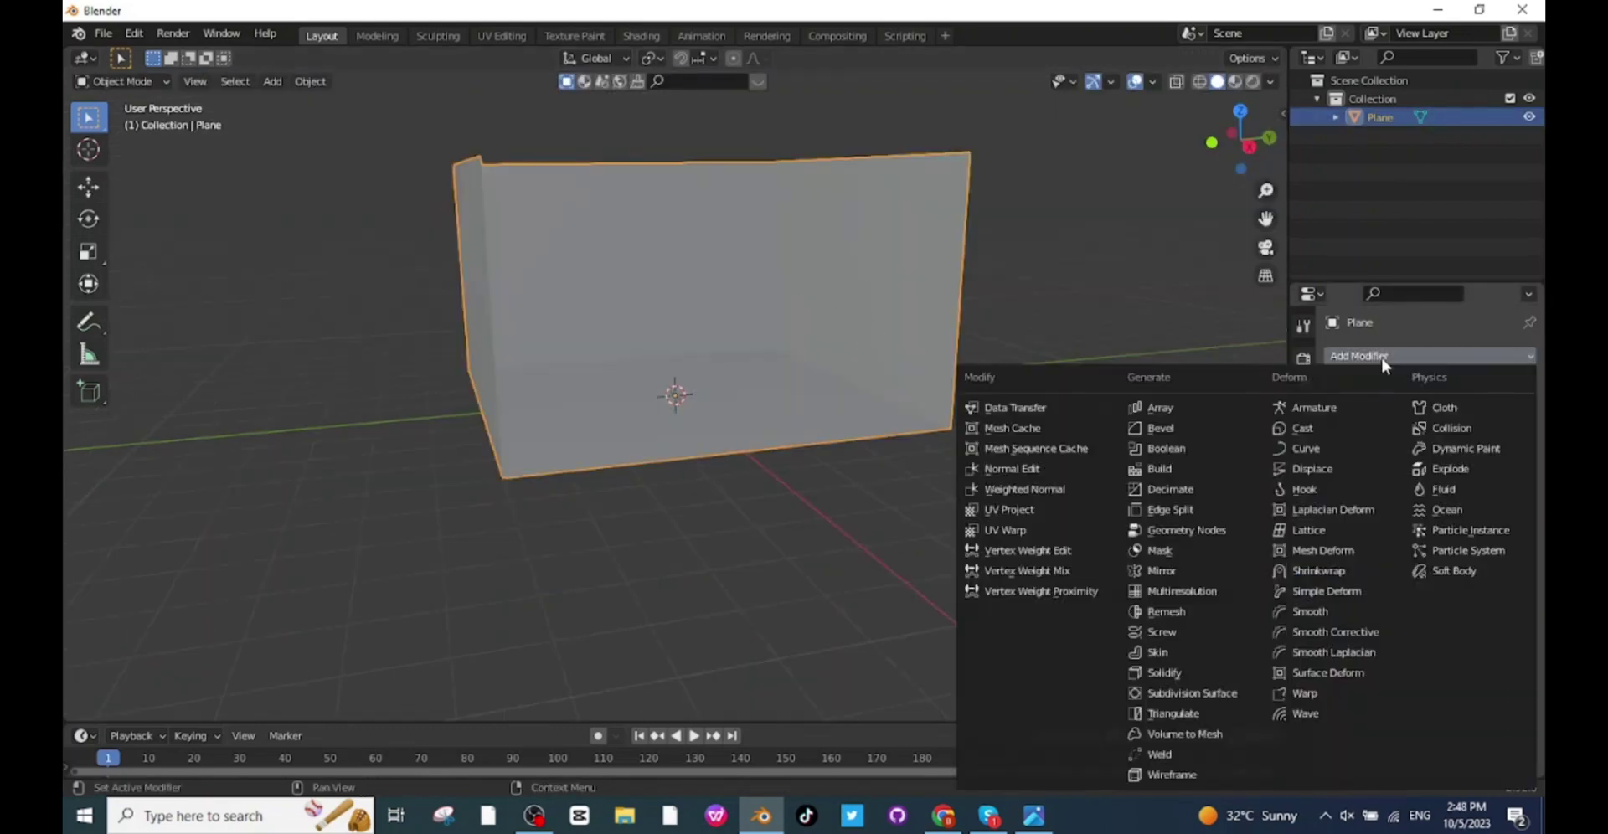
pyautogui.click(1166, 674)
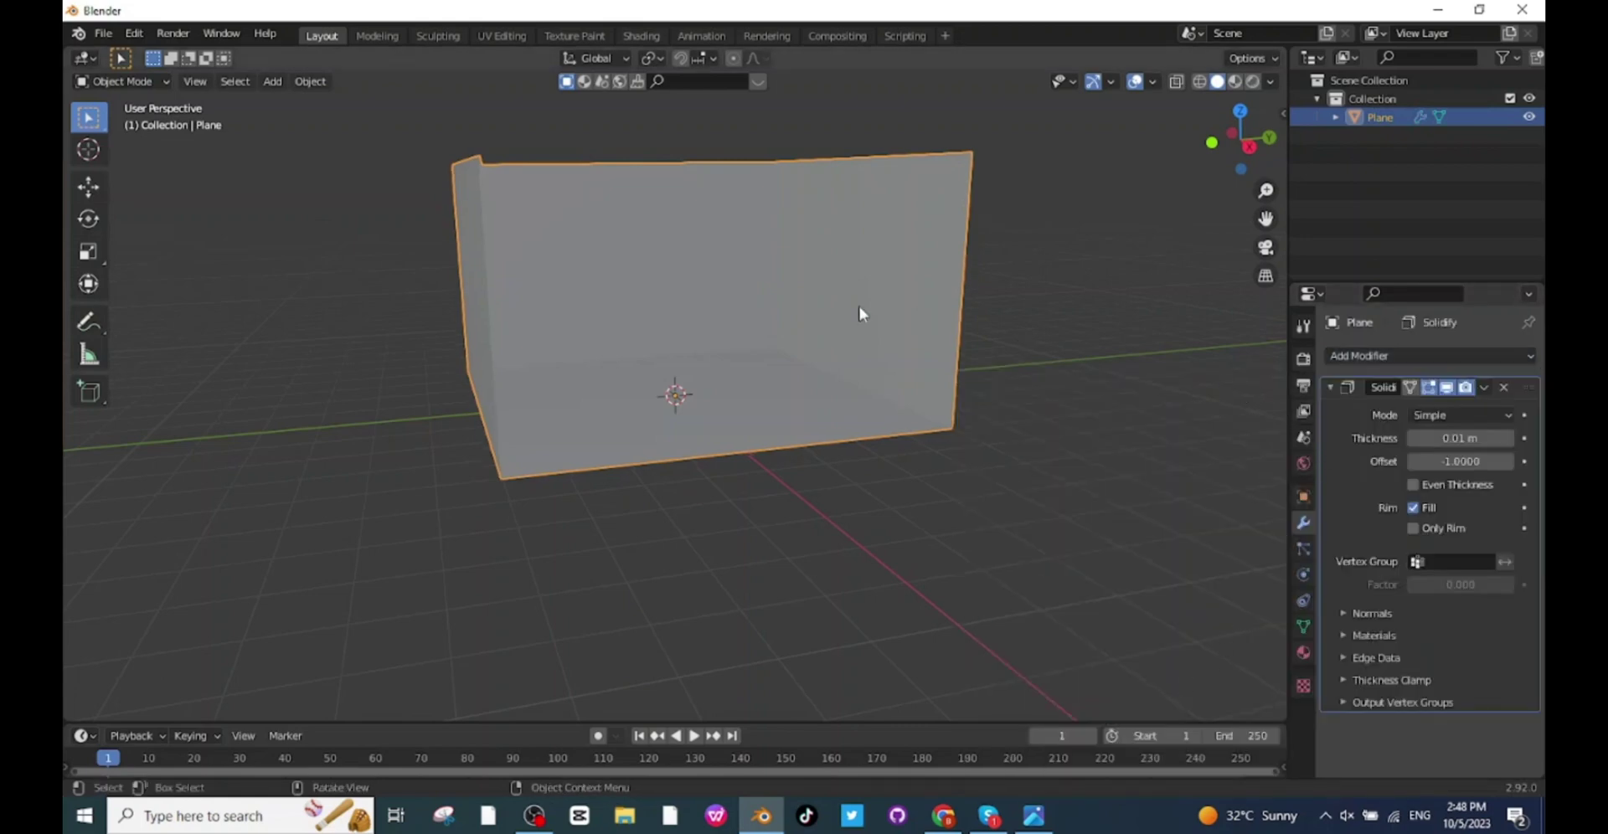
# Set the Solidify thickness to 0.05 m and enable Even Thickness
pyautogui.moveTo(1036, 405); pyautogui.dragTo(962, 458, button='middle')
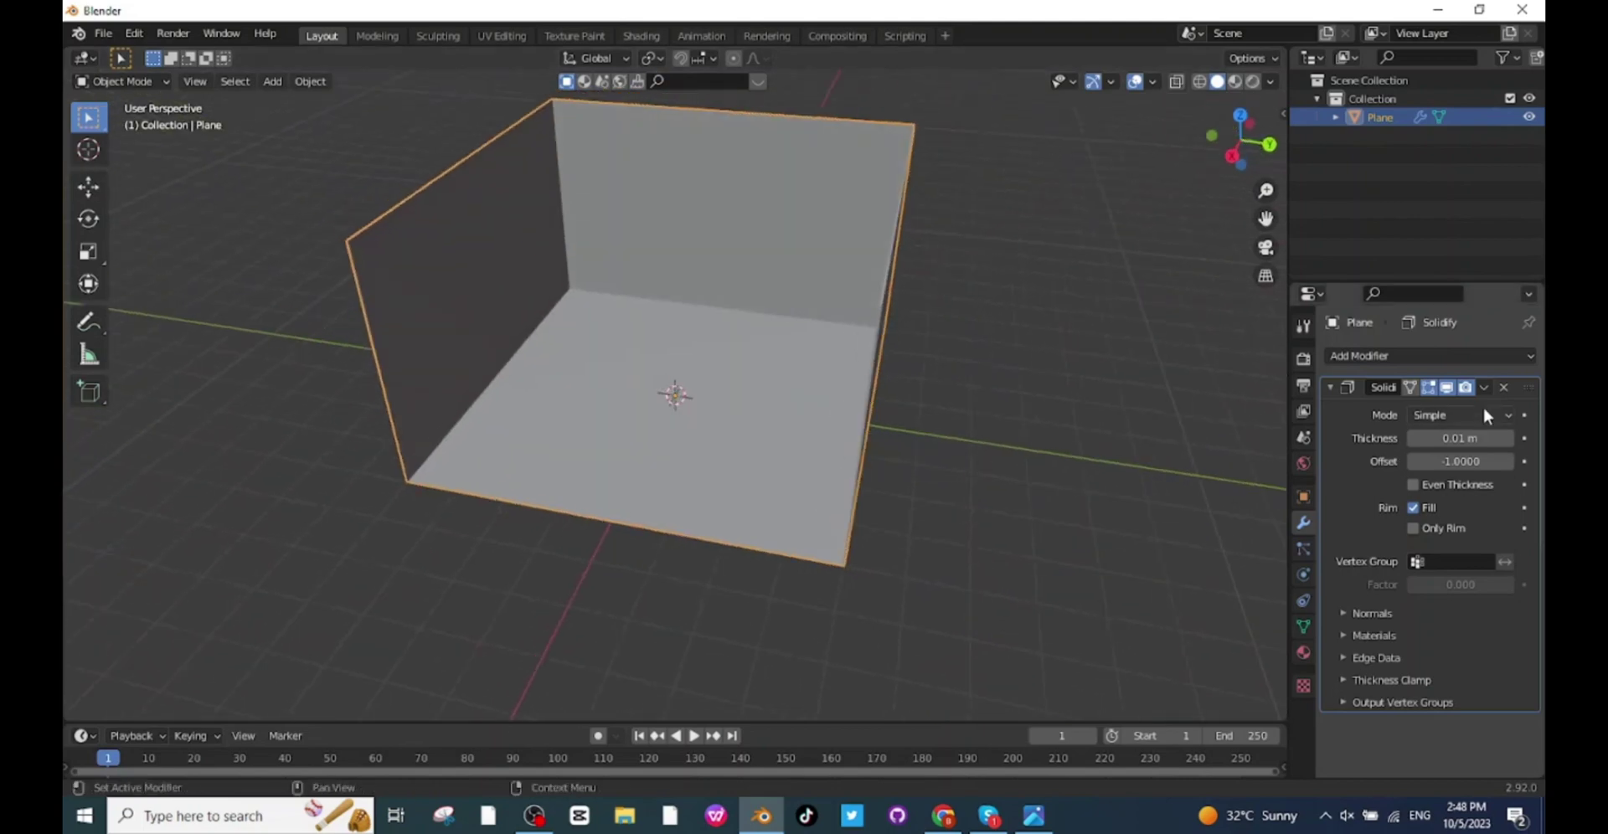
pyautogui.click(1508, 439)
pyautogui.click(1508, 439)
pyautogui.click(1508, 439)
pyautogui.click(1508, 440)
pyautogui.moveTo(1012, 347); pyautogui.dragTo(904, 402, button='middle')
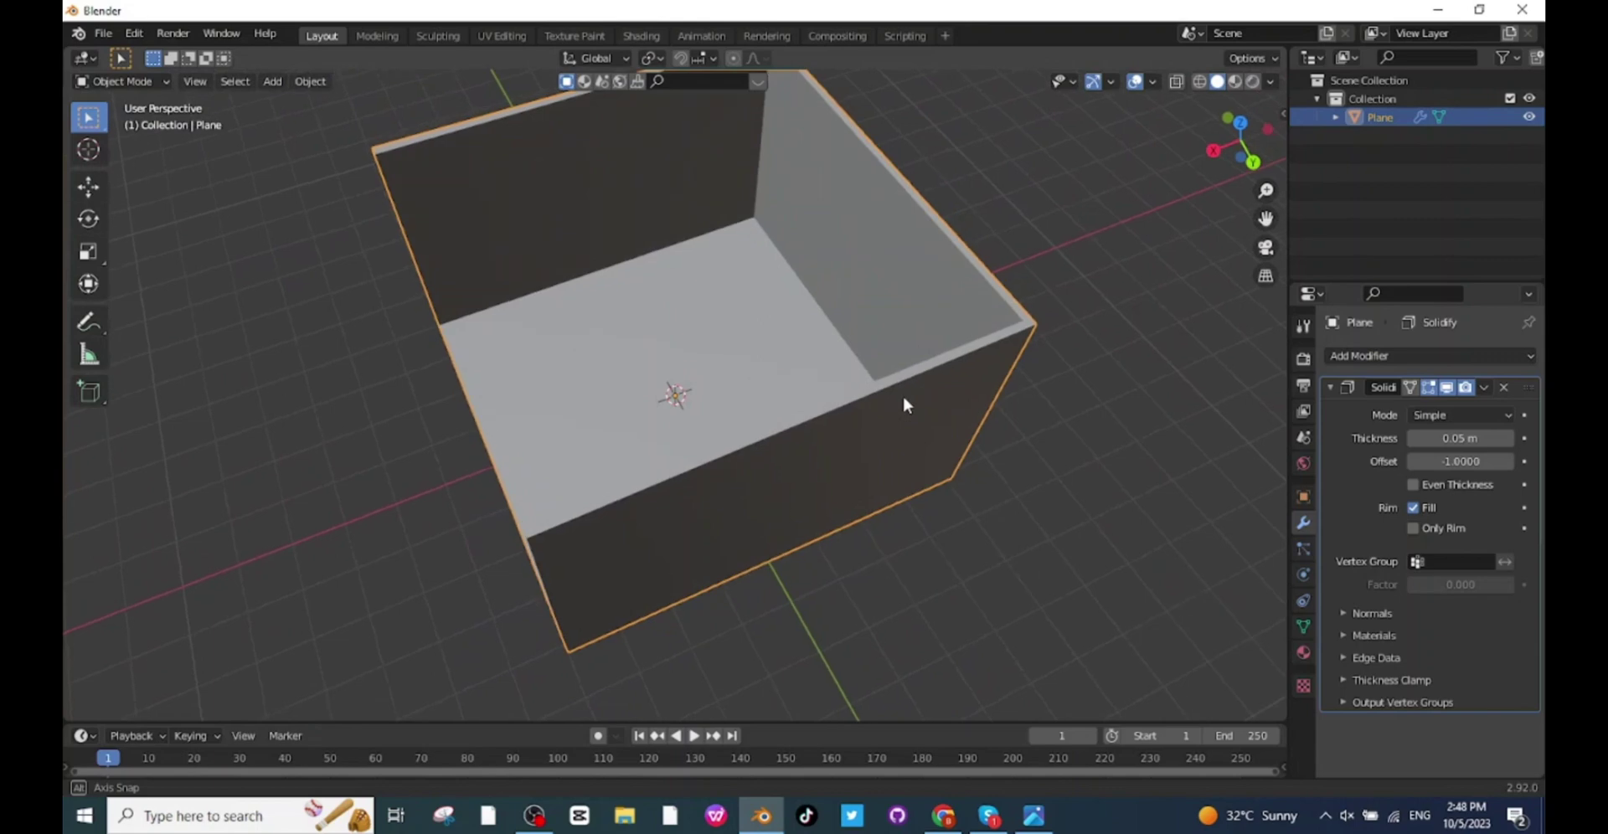
pyautogui.click(1412, 485)
pyautogui.moveTo(915, 511); pyautogui.dragTo(1132, 424, button='middle')
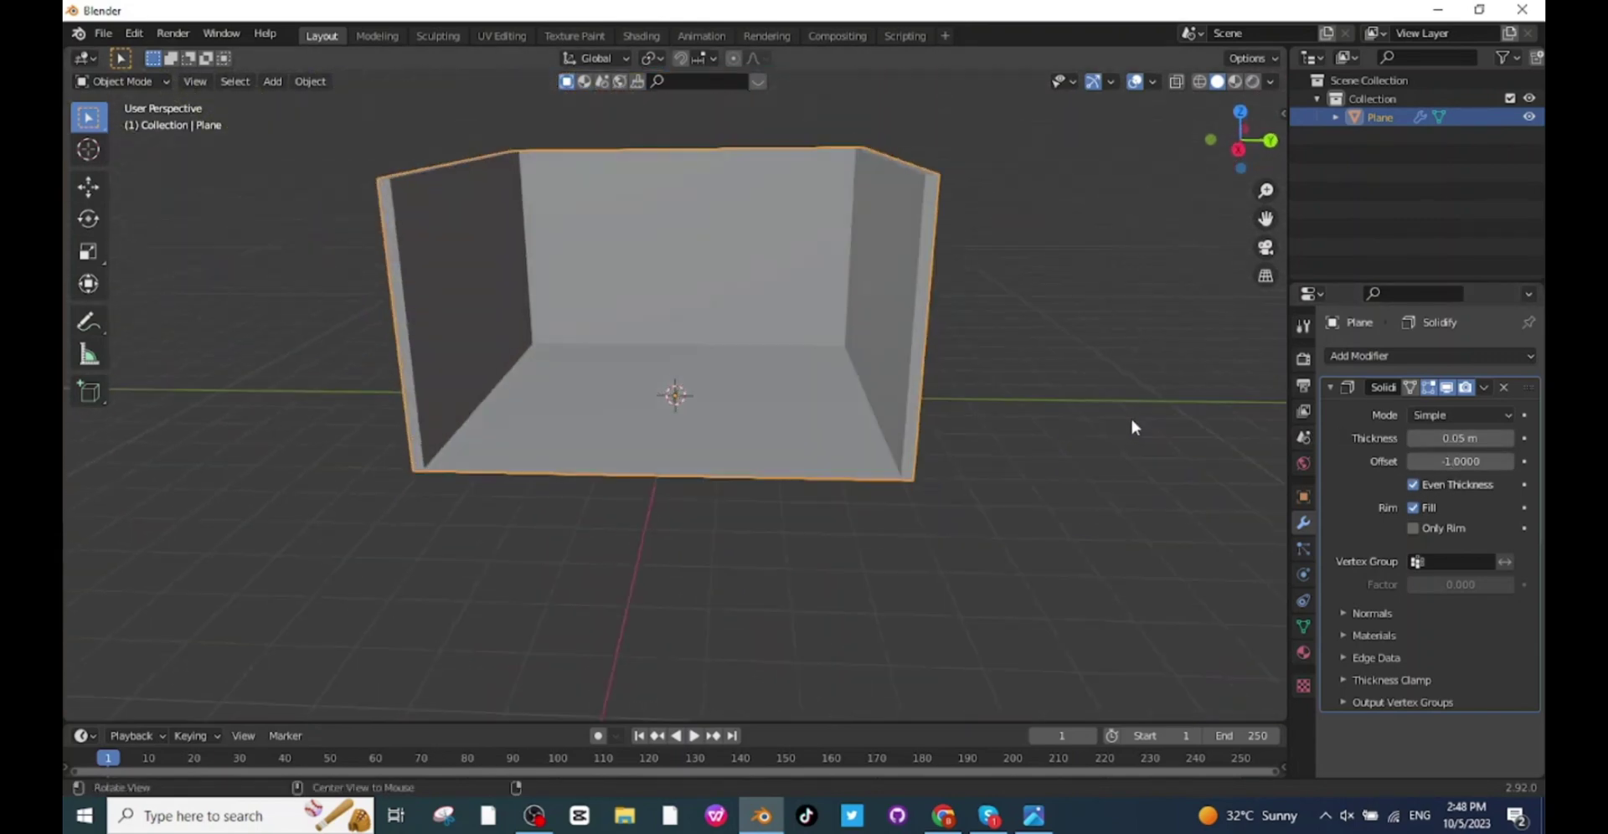
# Apply the Solidify modifier to the room mesh
pyautogui.click(1483, 387)
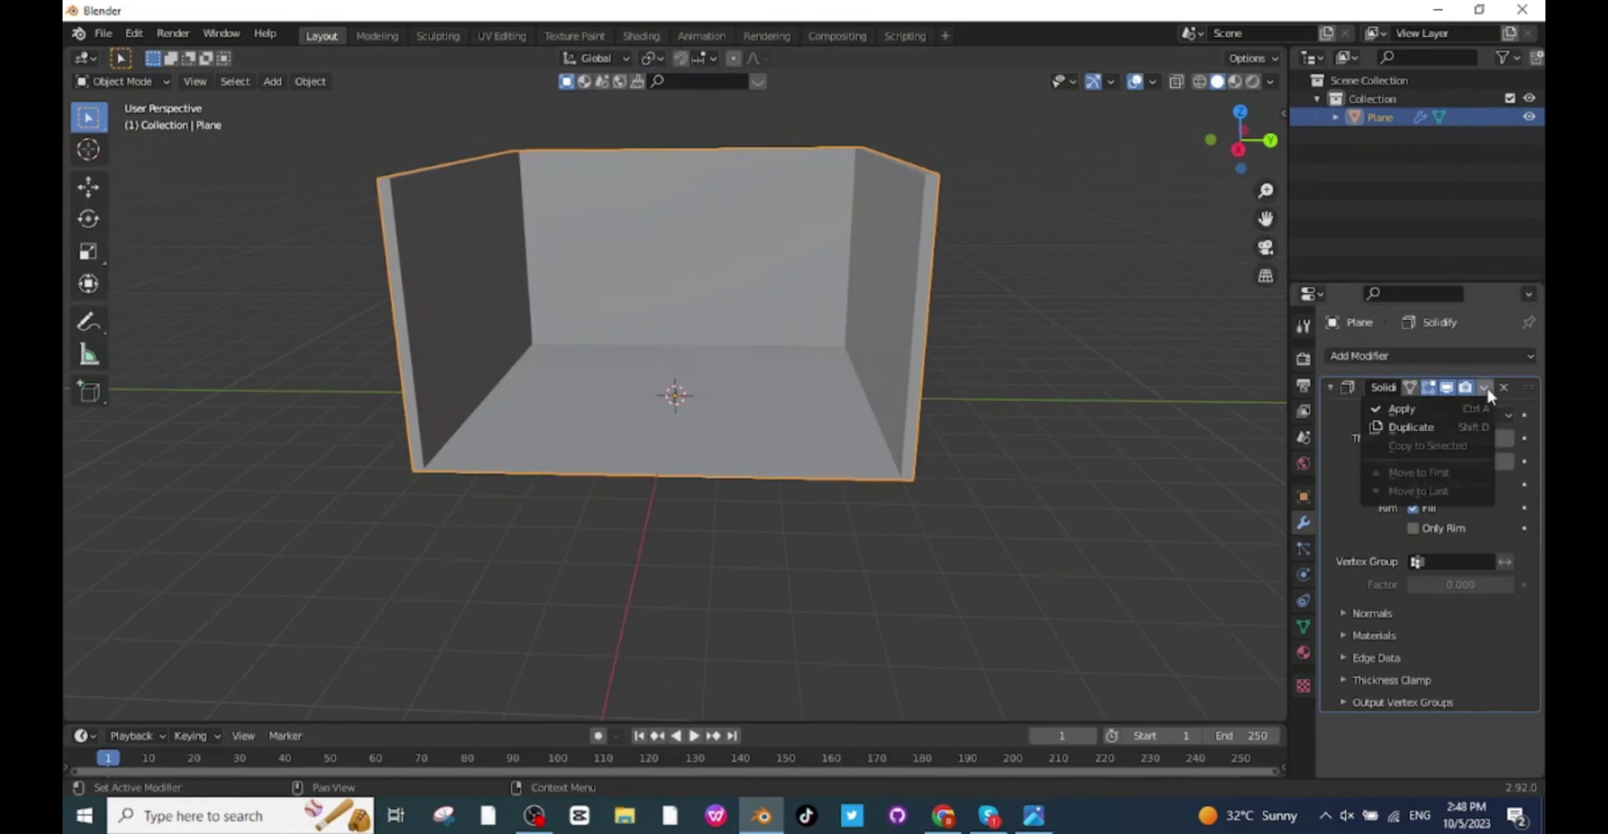
pyautogui.click(1423, 407)
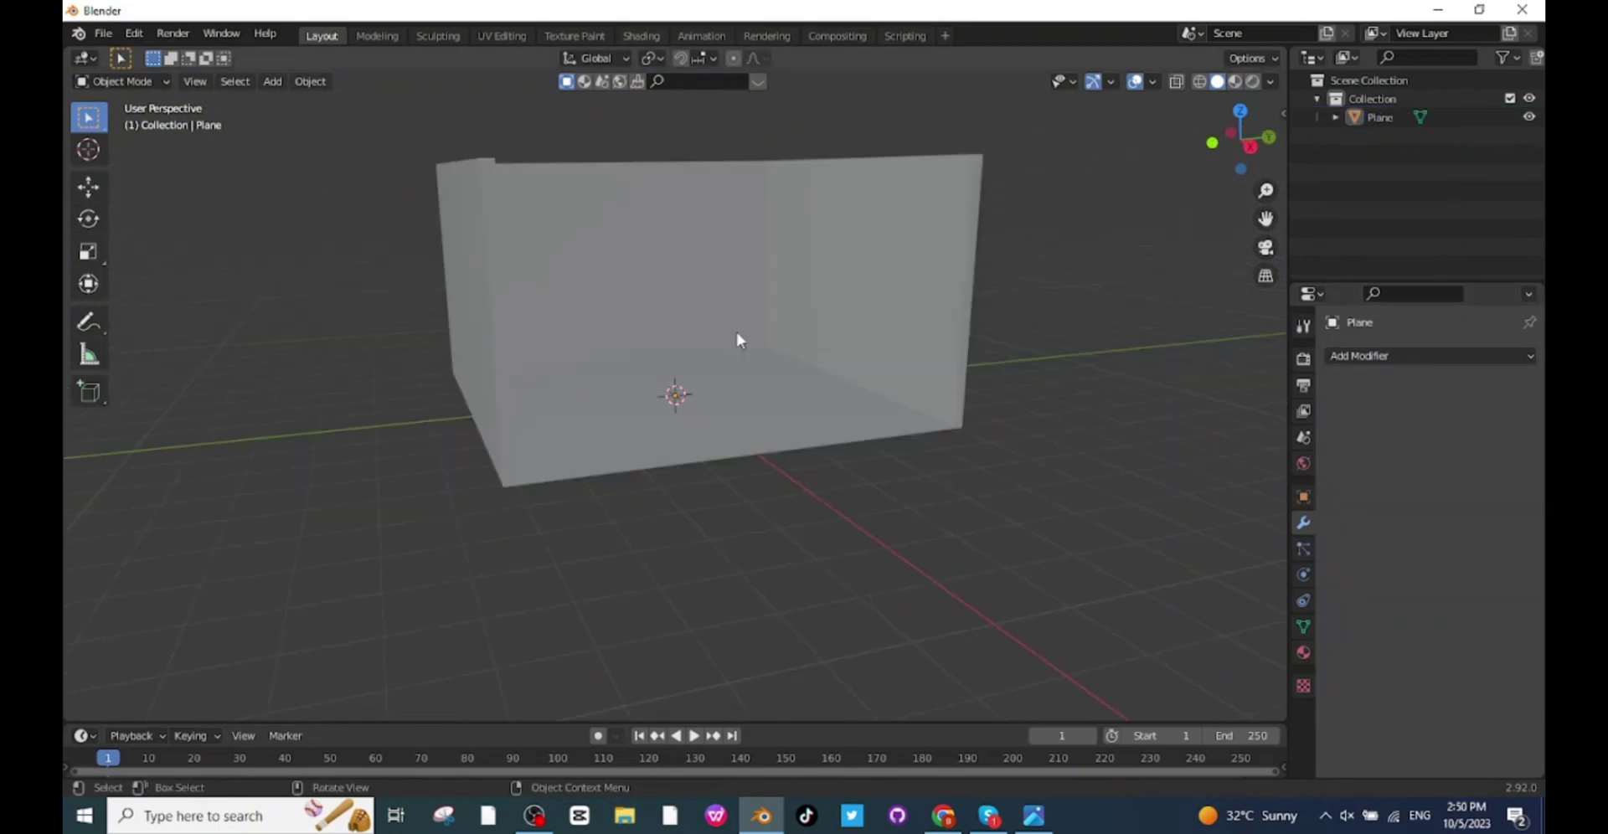
pyautogui.moveTo(796, 325); pyautogui.dragTo(658, 342, button='middle')
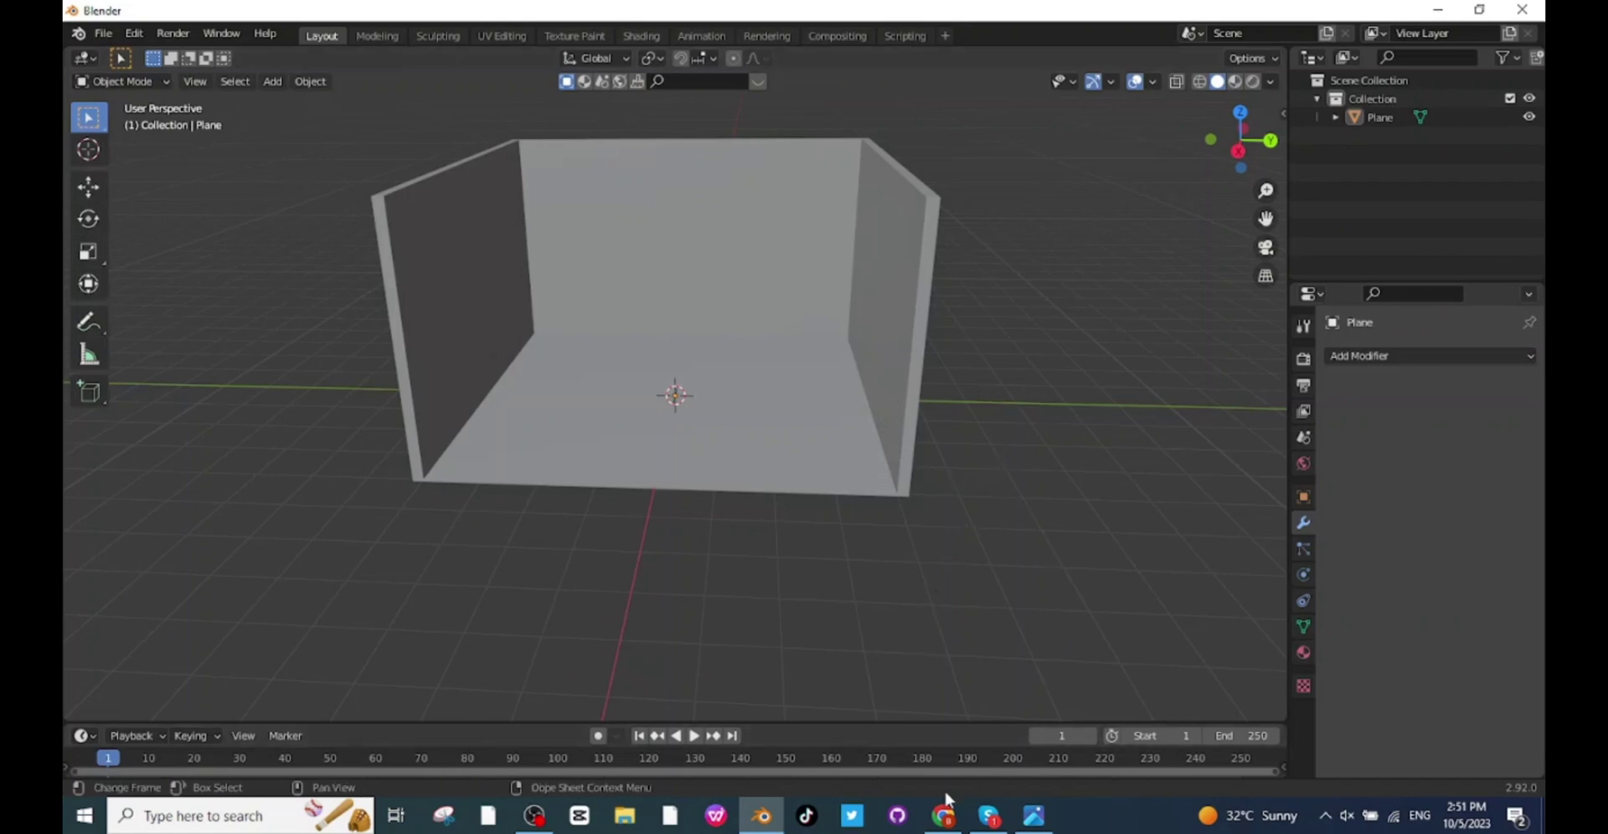
# Switch to Sketchfab in the browser and look through the 3D model collections in the newsfeed
pyautogui.click(943, 814)
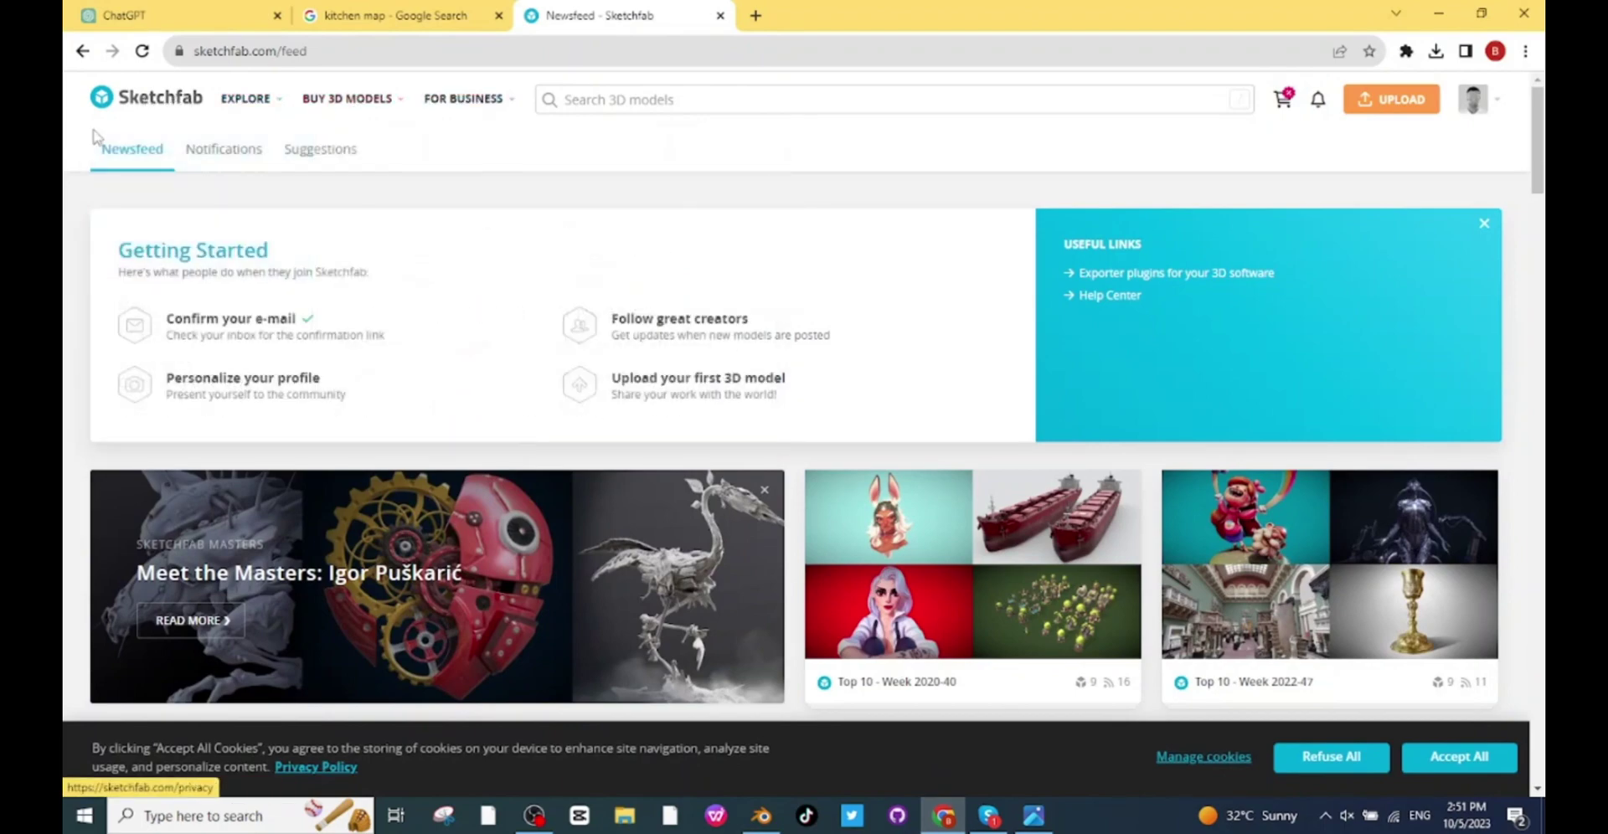
pyautogui.scroll(-2, 1048, 260)
pyautogui.scroll(-7, 1049, 265)
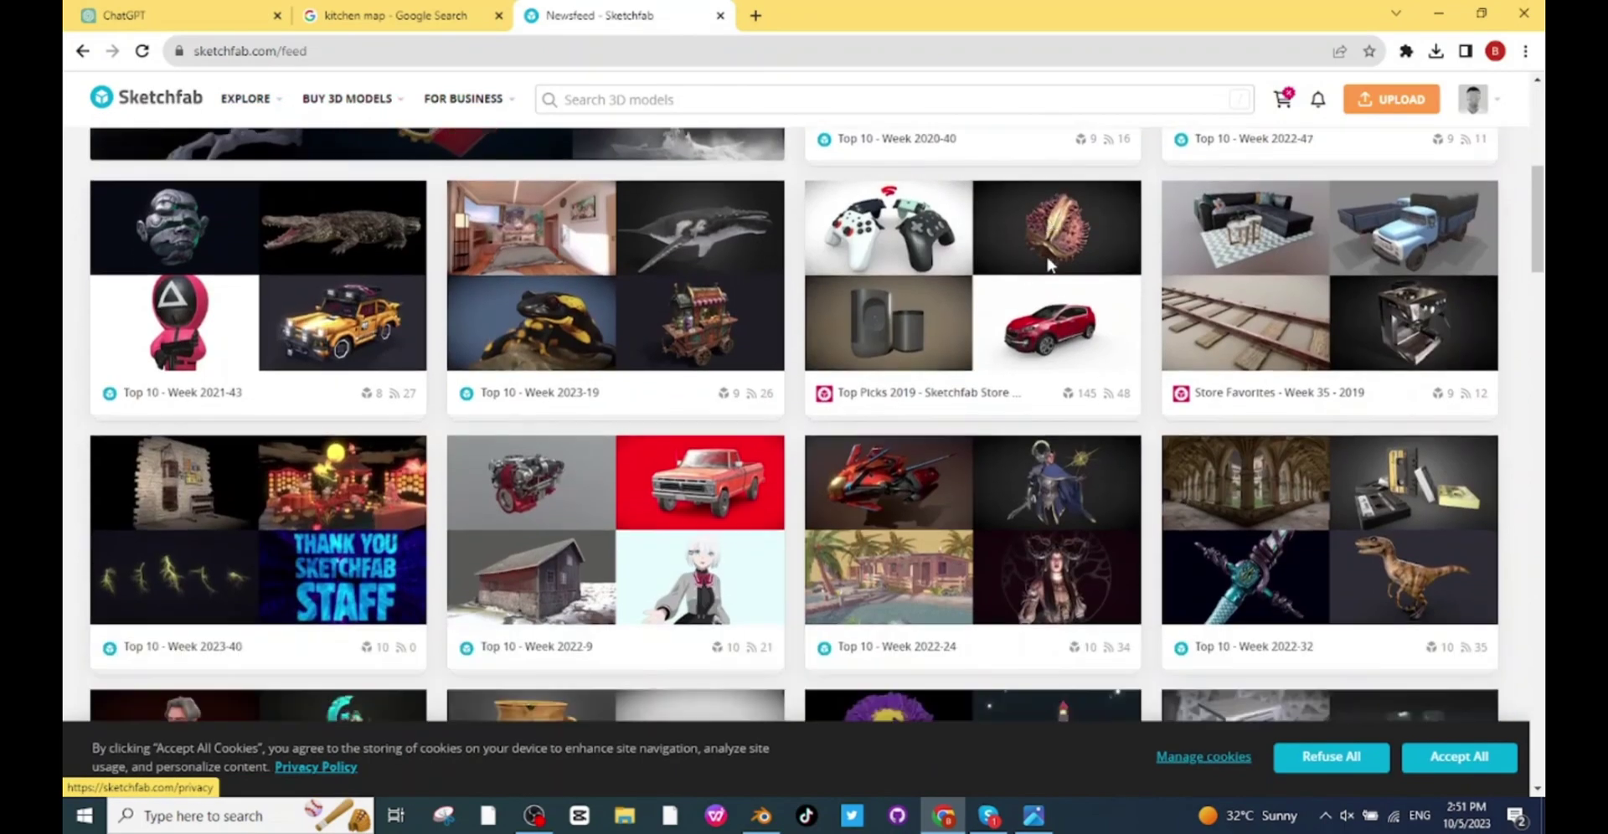
pyautogui.scroll(8, 1050, 268)
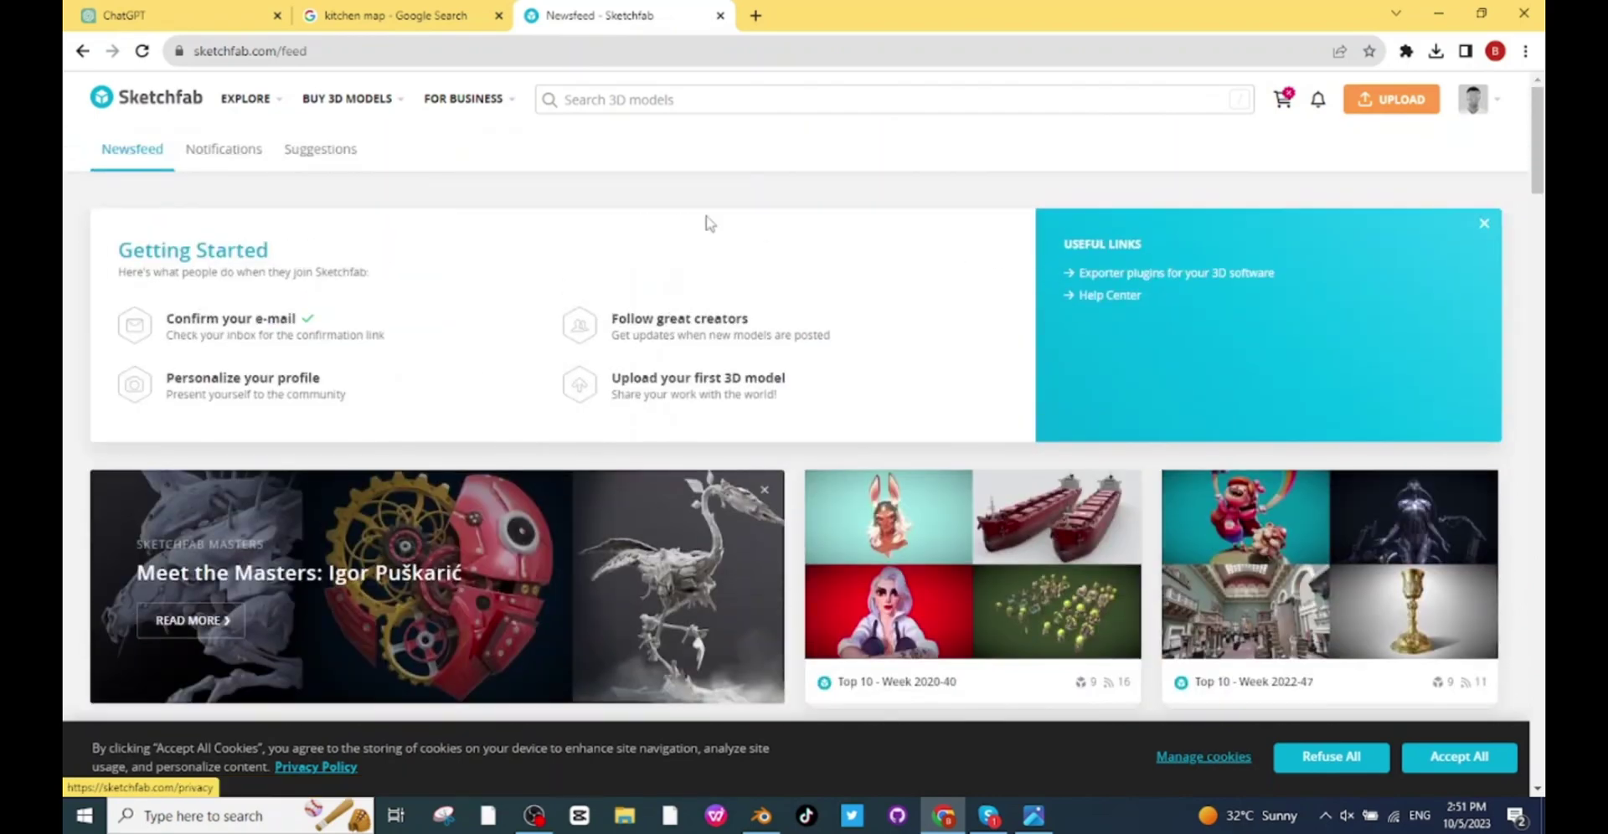
pyautogui.scroll(-6, 711, 231)
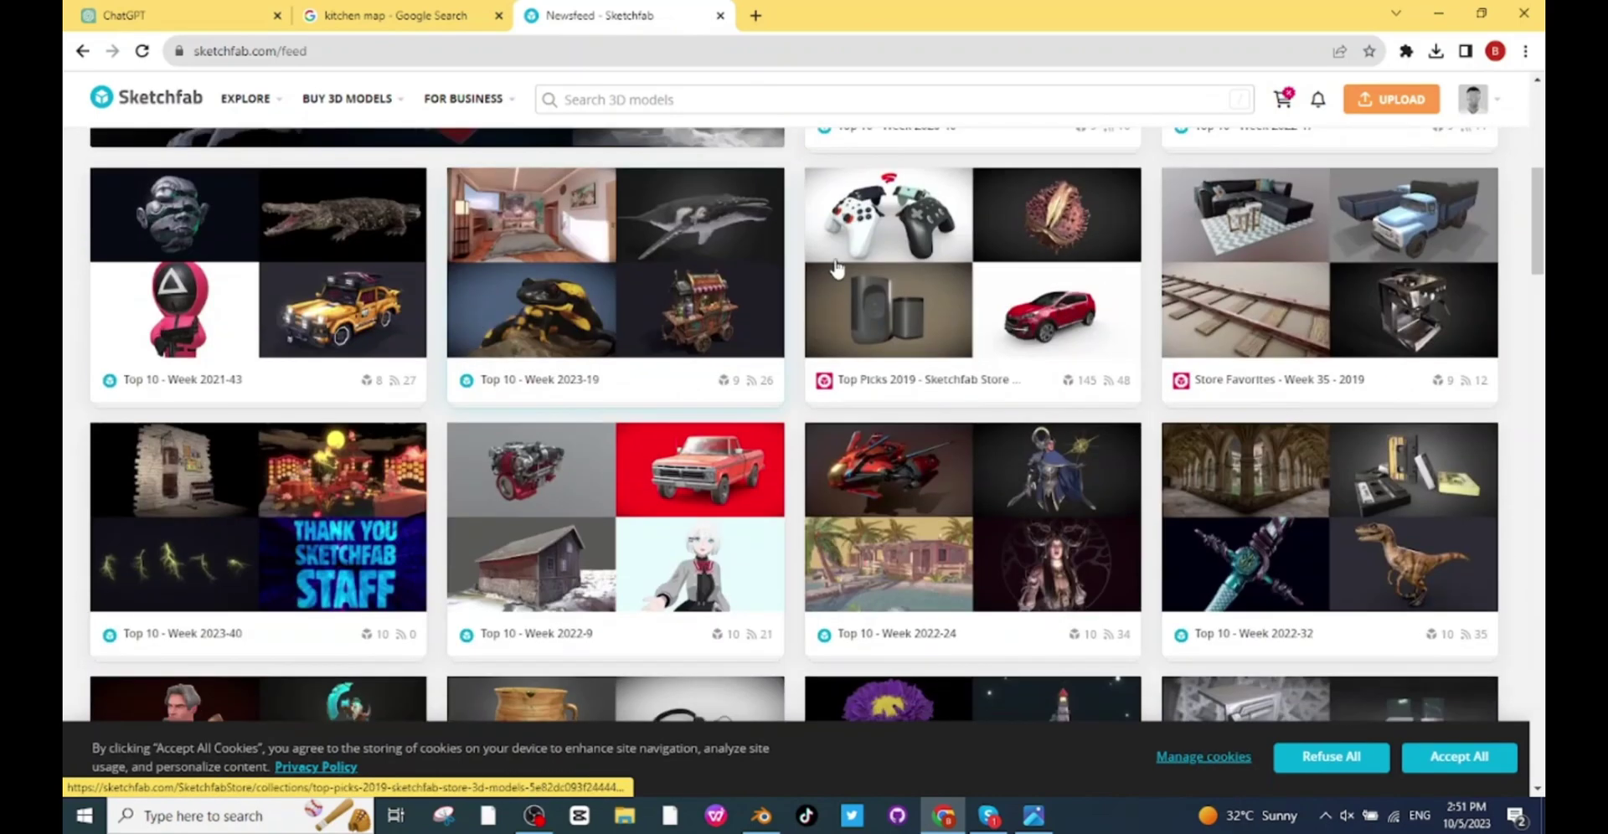
pyautogui.scroll(6, 838, 218)
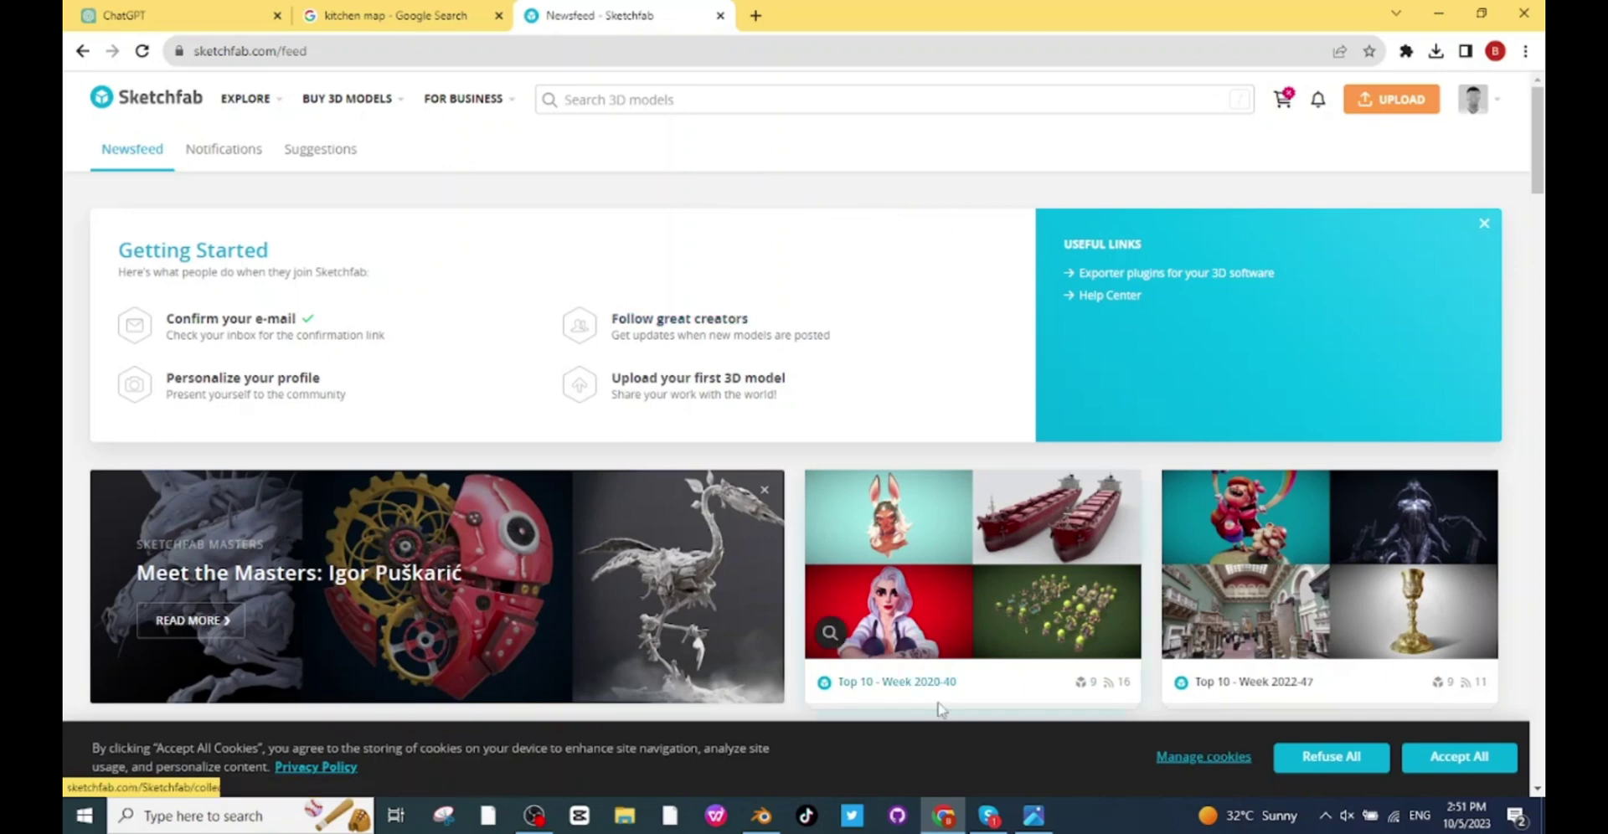
# Back in Blender, import the glTF 2.0 model kitchen_ovenstove_set_free_download.glb from the KITCHEN folder in Downloads
pyautogui.click(103, 32)
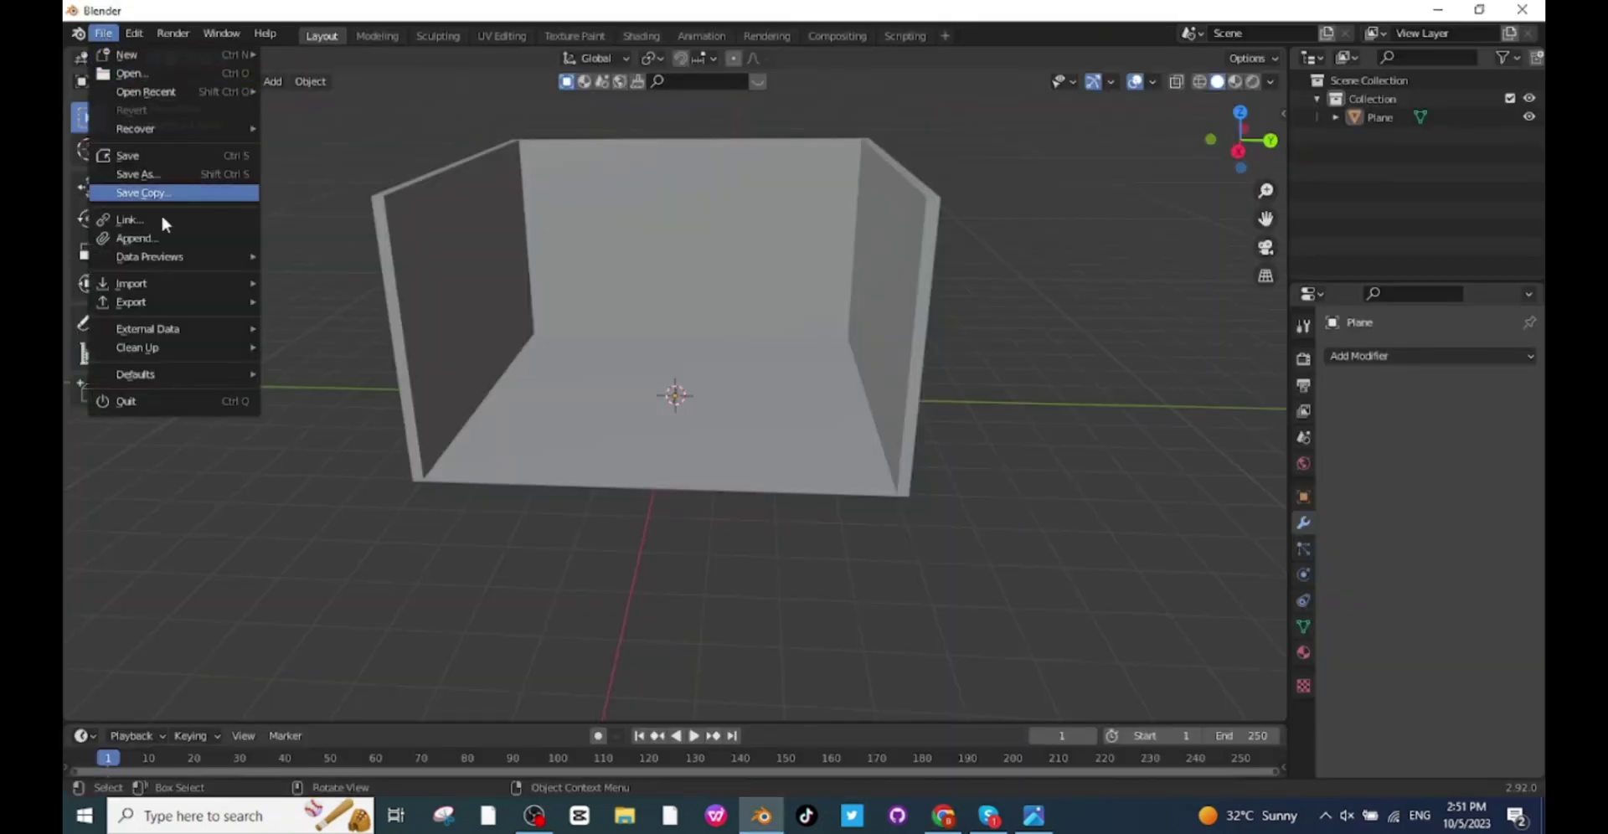
pyautogui.moveTo(144, 295)
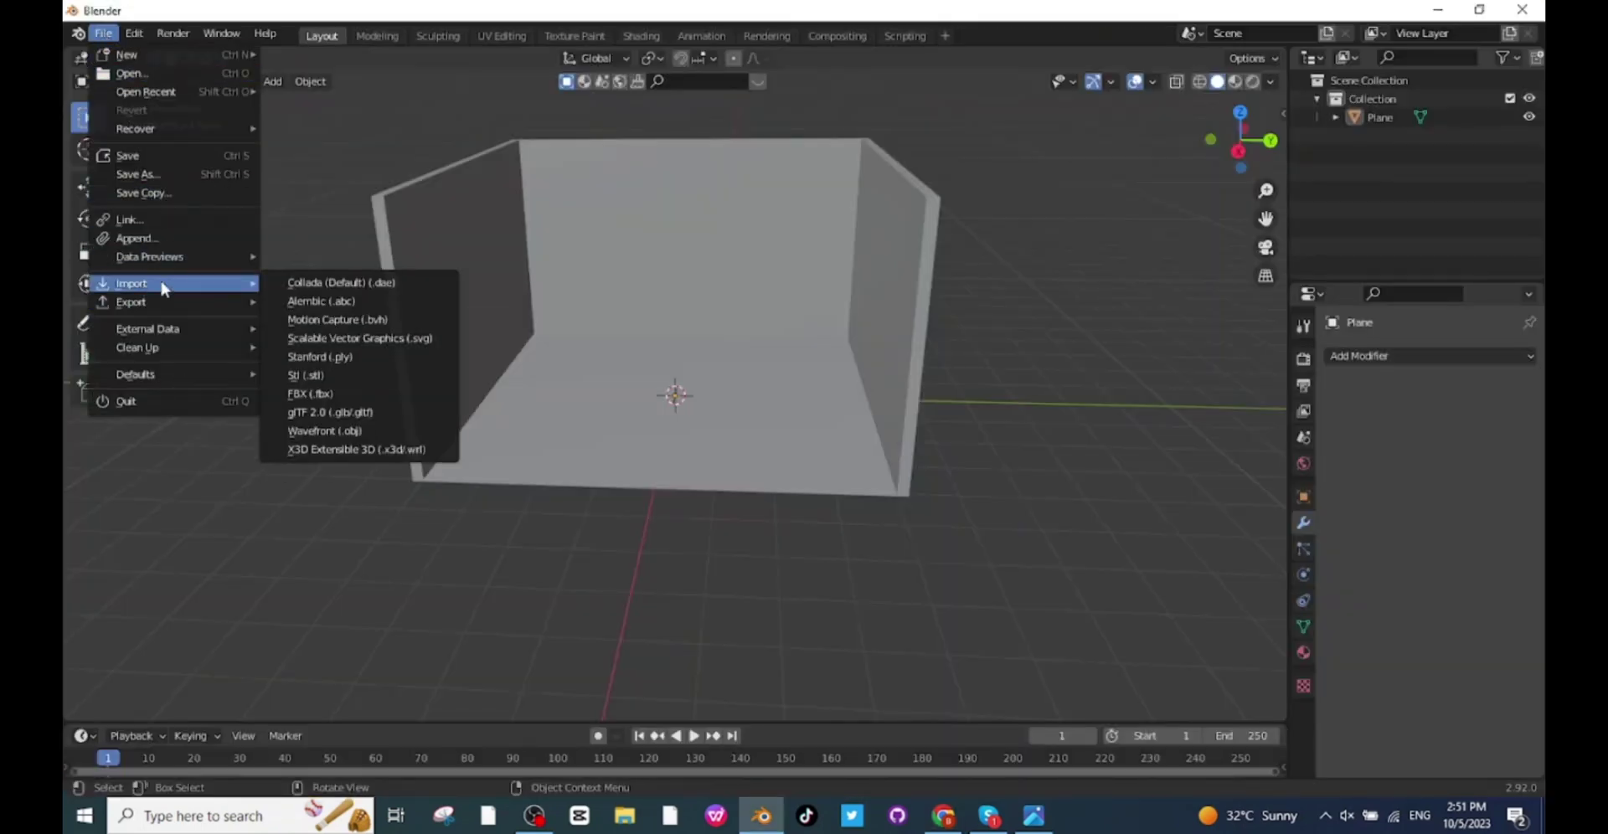
pyautogui.click(334, 414)
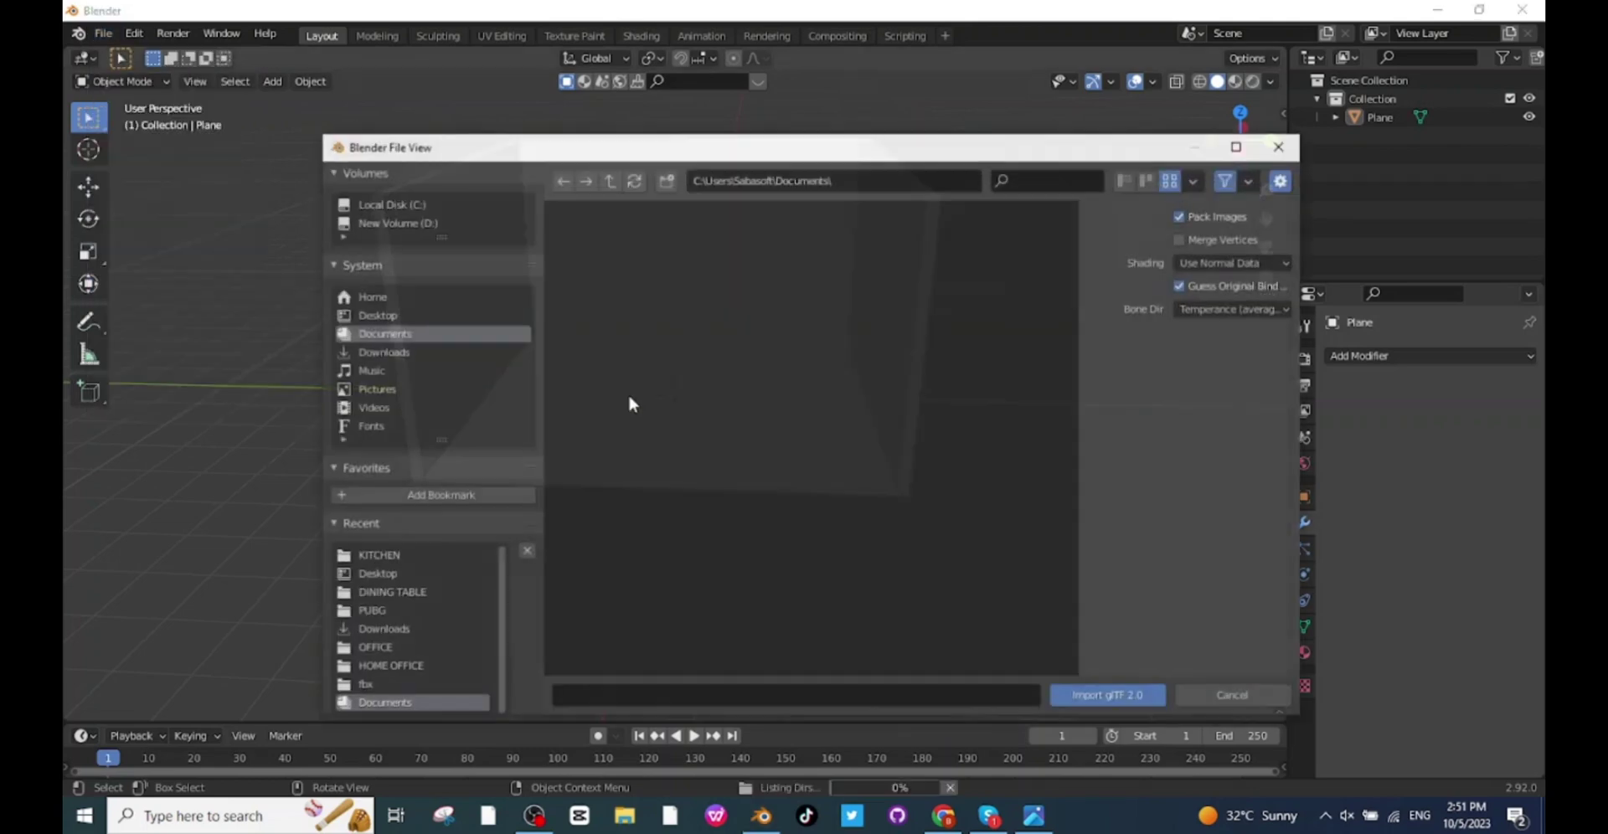
pyautogui.click(344, 353)
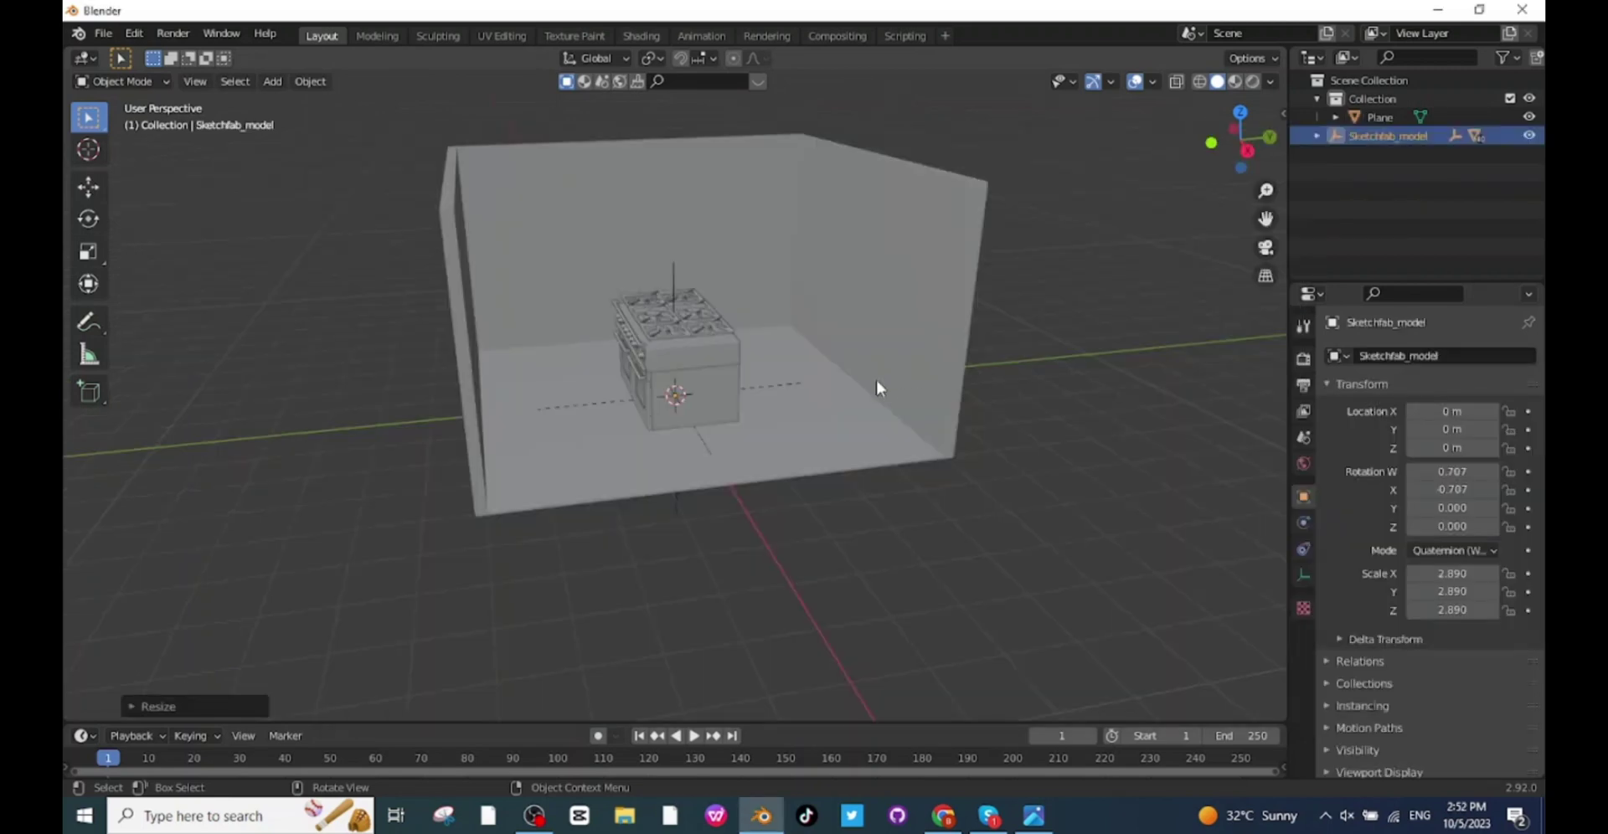
# Rotate the imported stove 90 degrees about the Z axis to face the room's open side
pyautogui.moveTo(731, 432); pyautogui.dragTo(809, 424, button='middle')
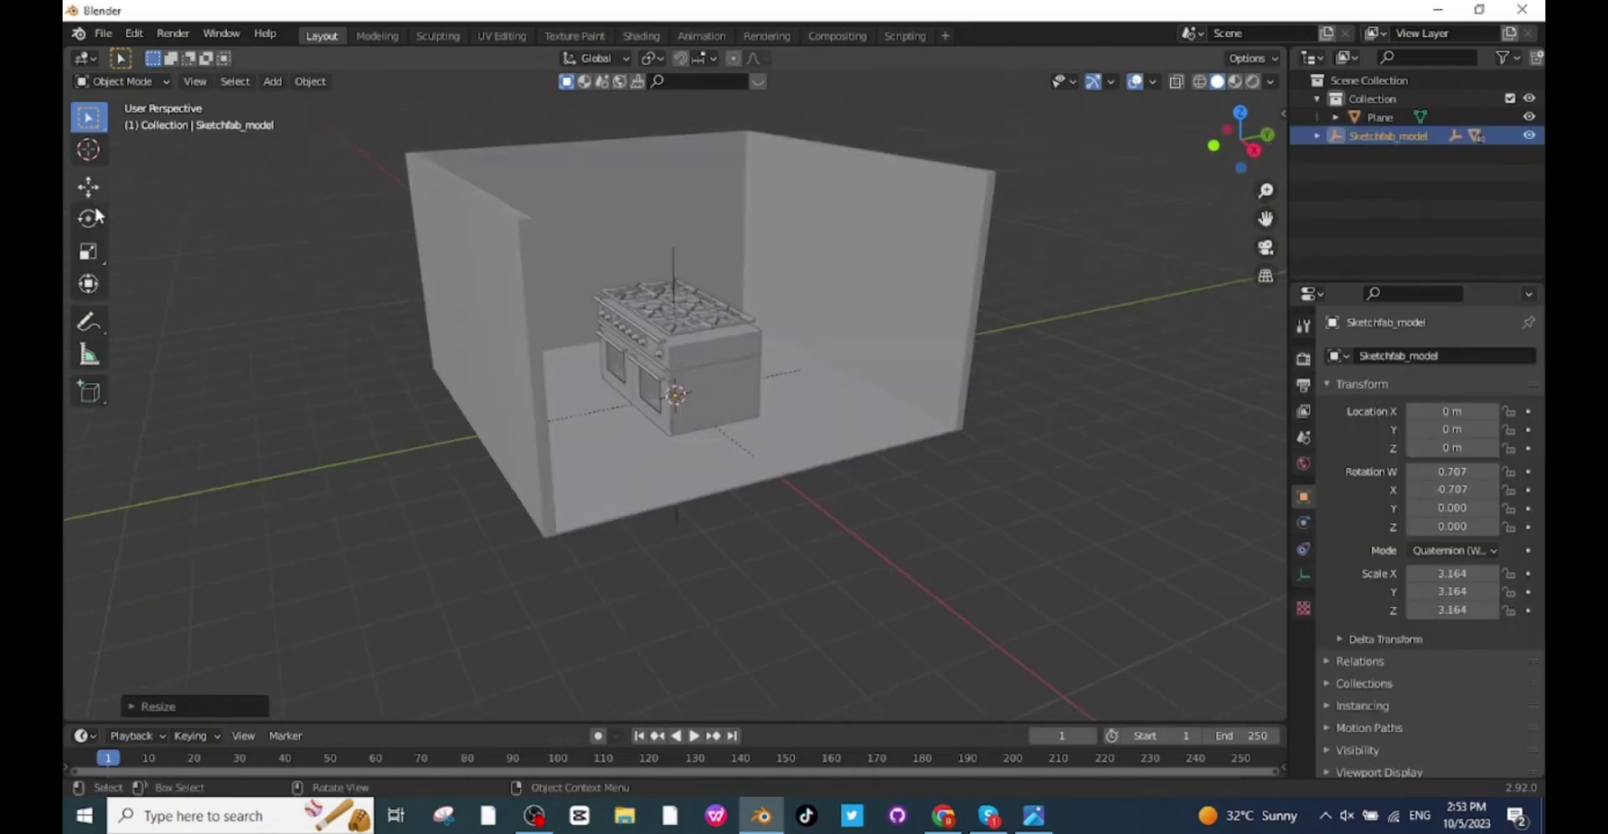
pyautogui.click(89, 217)
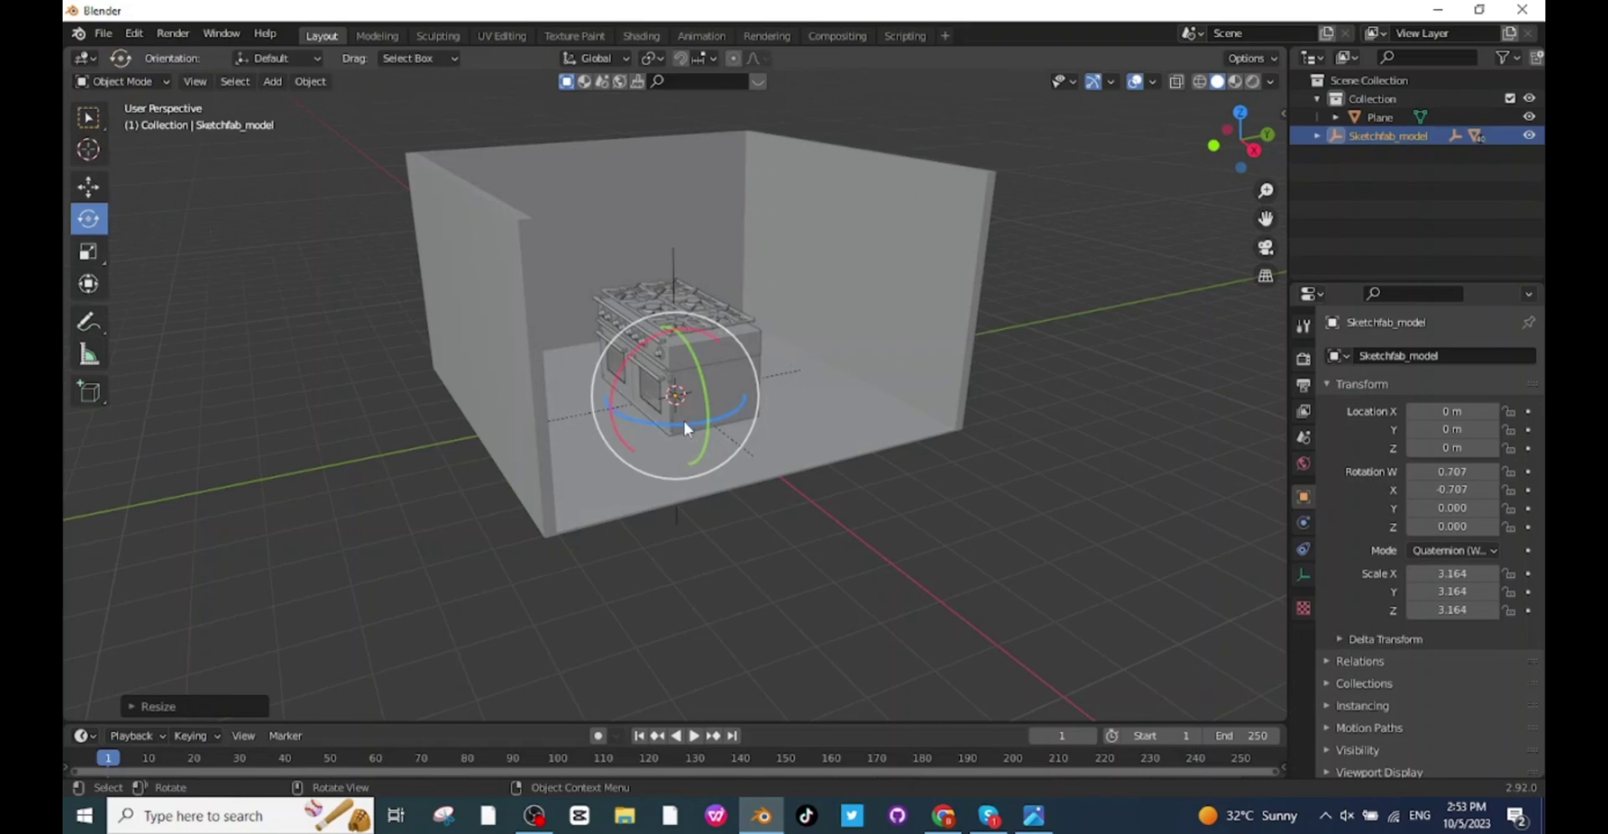
pyautogui.moveTo(684, 422); pyautogui.dragTo(718, 425)
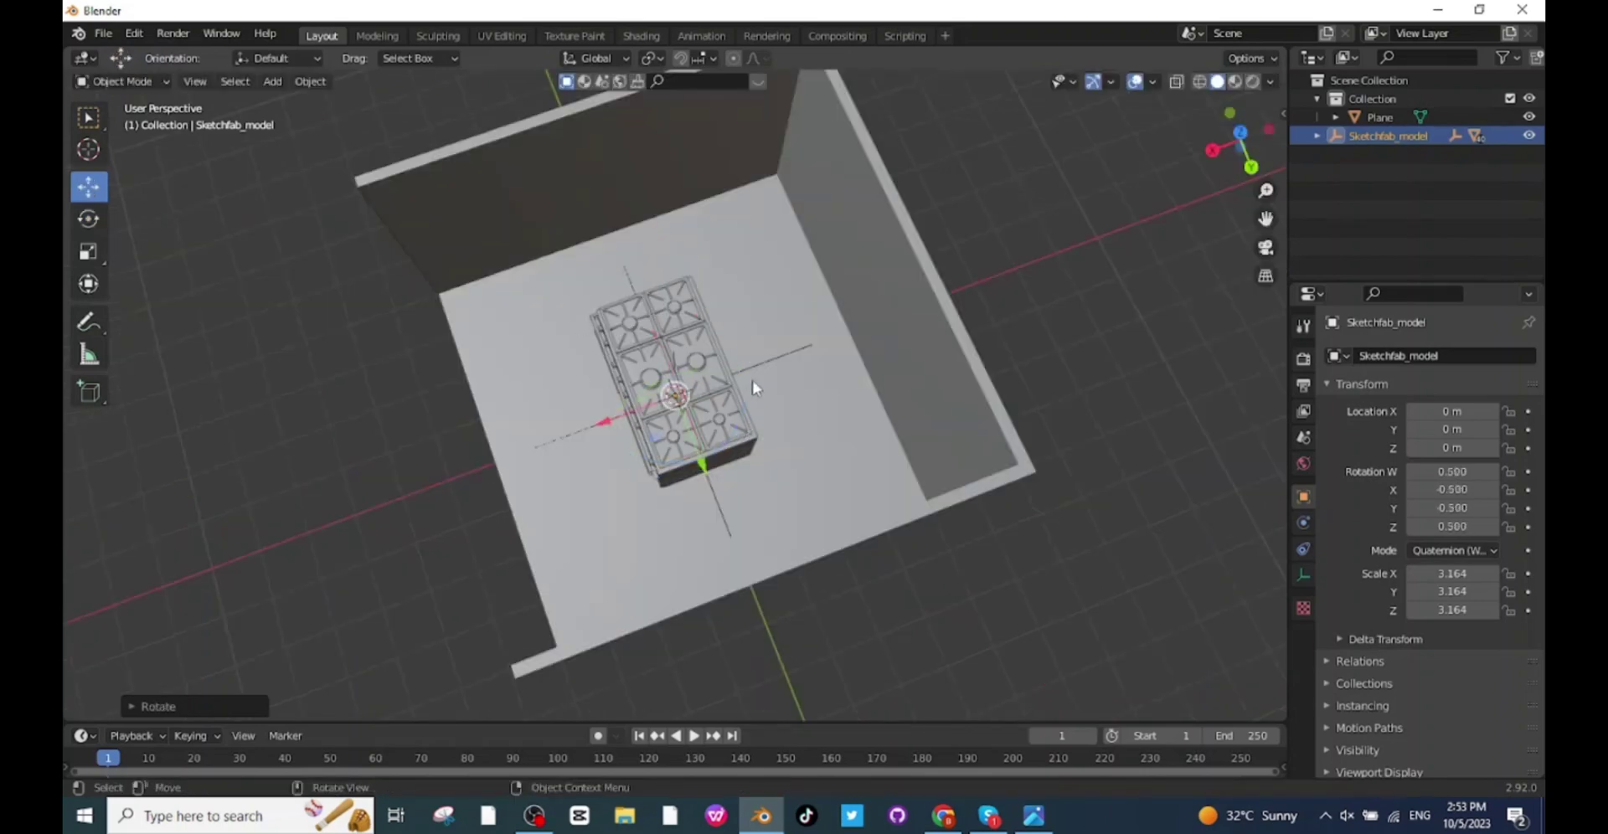
# Move the stove into the room's back left corner, at about X -2.95 m and Y -2.23 m, and deselect it
pyautogui.moveTo(602, 425); pyautogui.dragTo(727, 391)
pyautogui.moveTo(955, 385); pyautogui.dragTo(896, 355, button='middle')
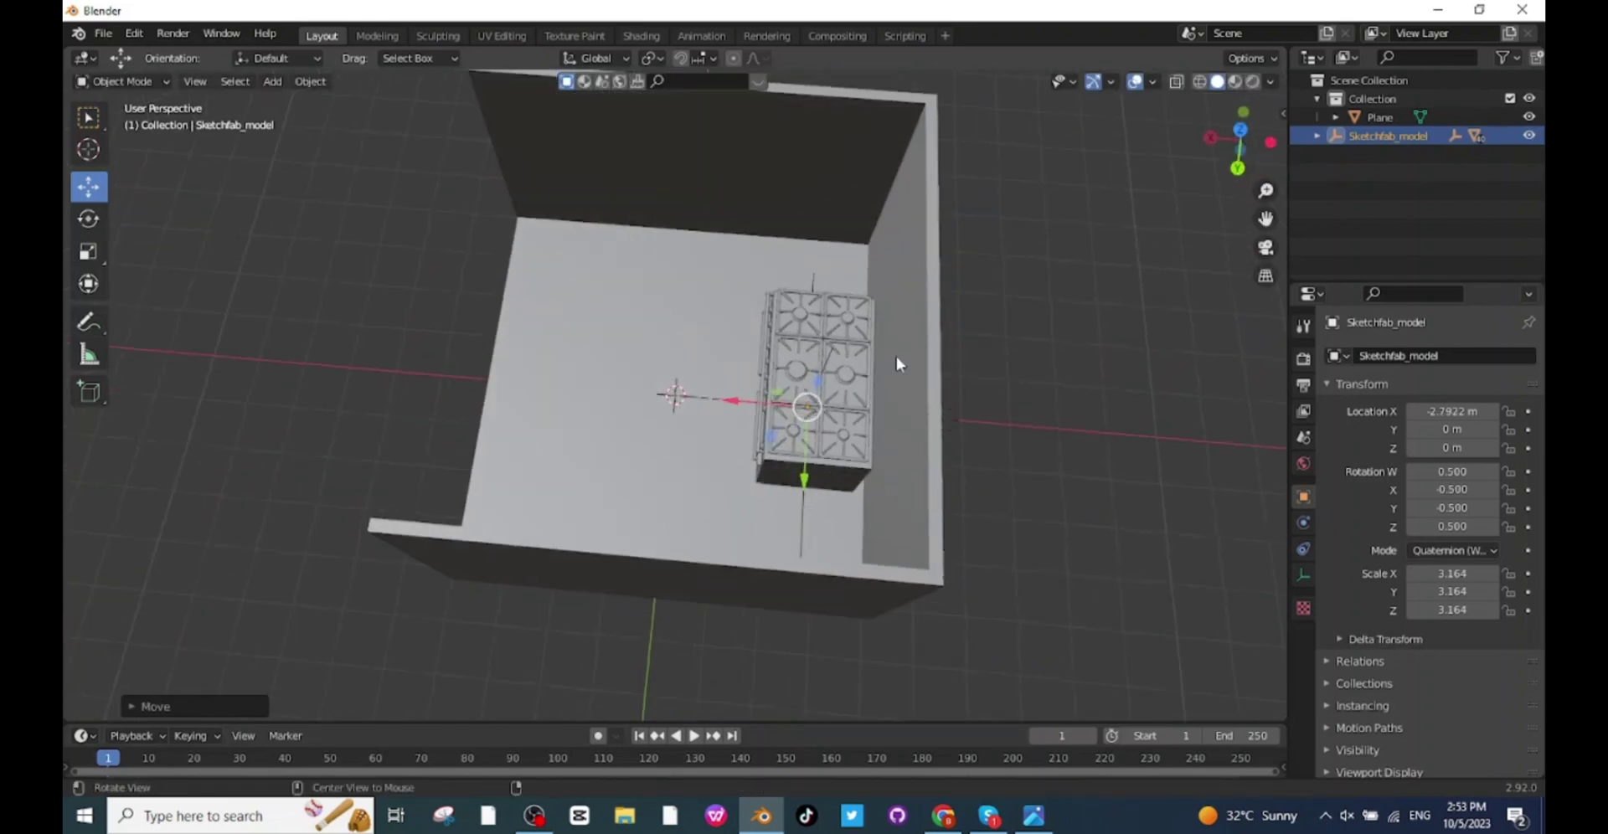
pyautogui.moveTo(810, 474); pyautogui.dragTo(813, 410)
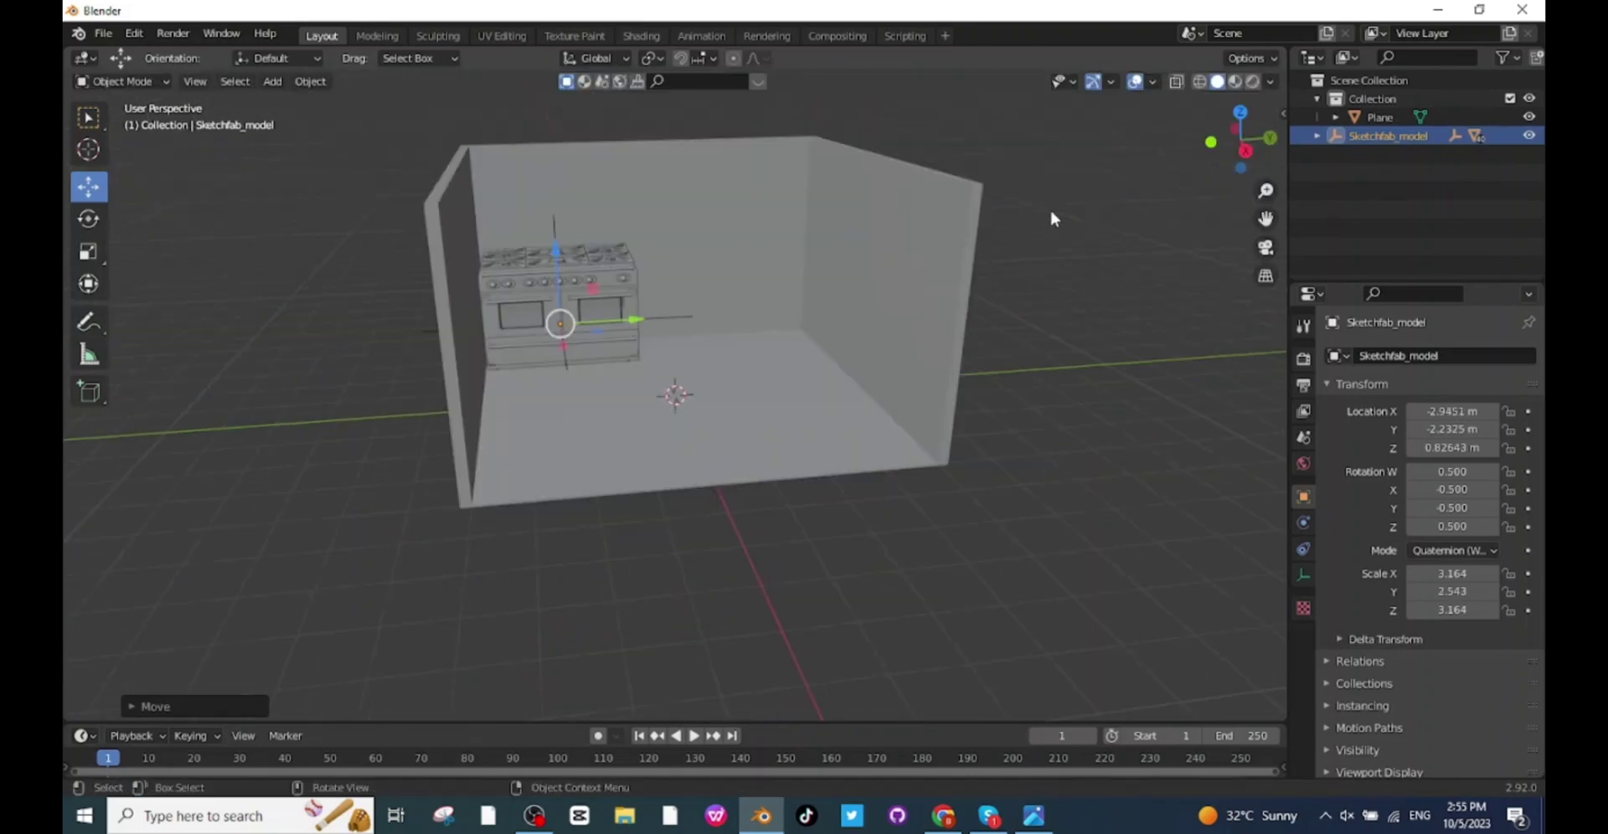
pyautogui.click(1051, 219)
# Import the glTF sink counter model from the KITCHEN folder and scale it uniformly to about 3.03
pyautogui.click(103, 32)
pyautogui.moveTo(139, 285)
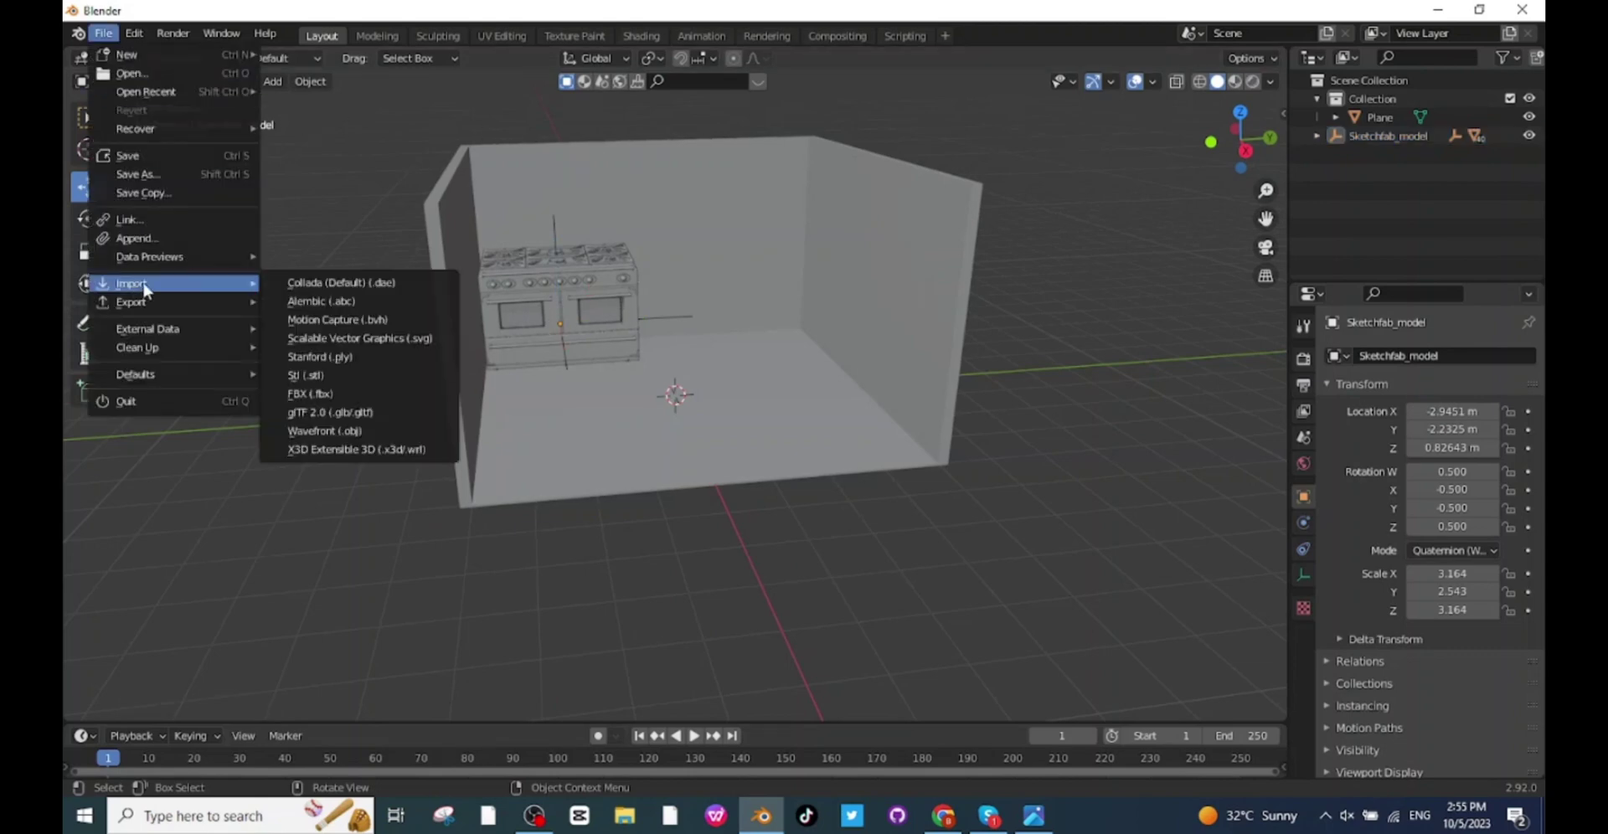
pyautogui.click(327, 412)
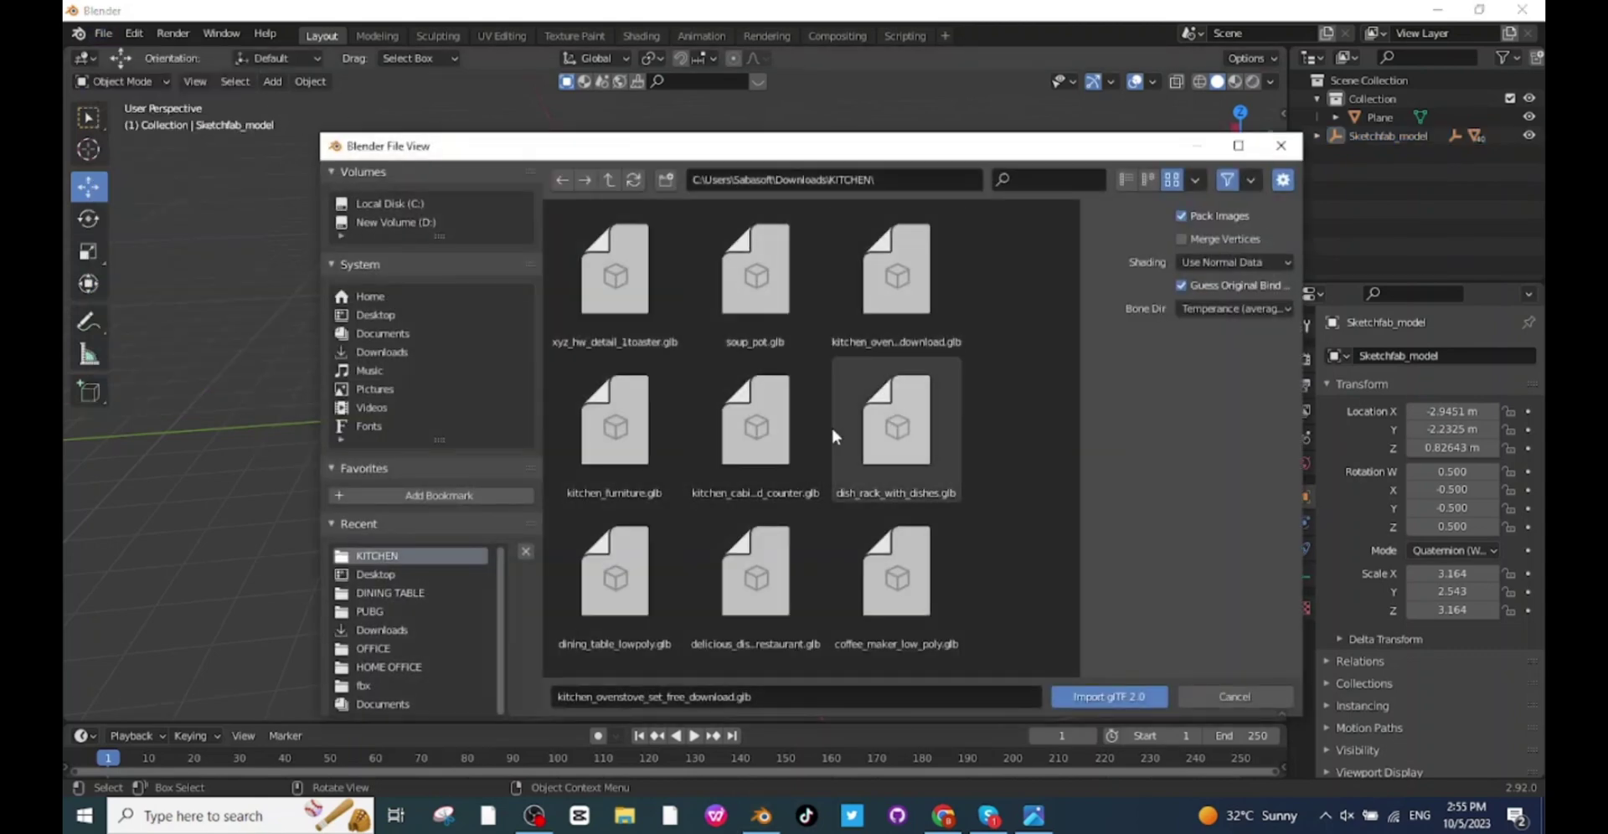
pyautogui.press('Return')
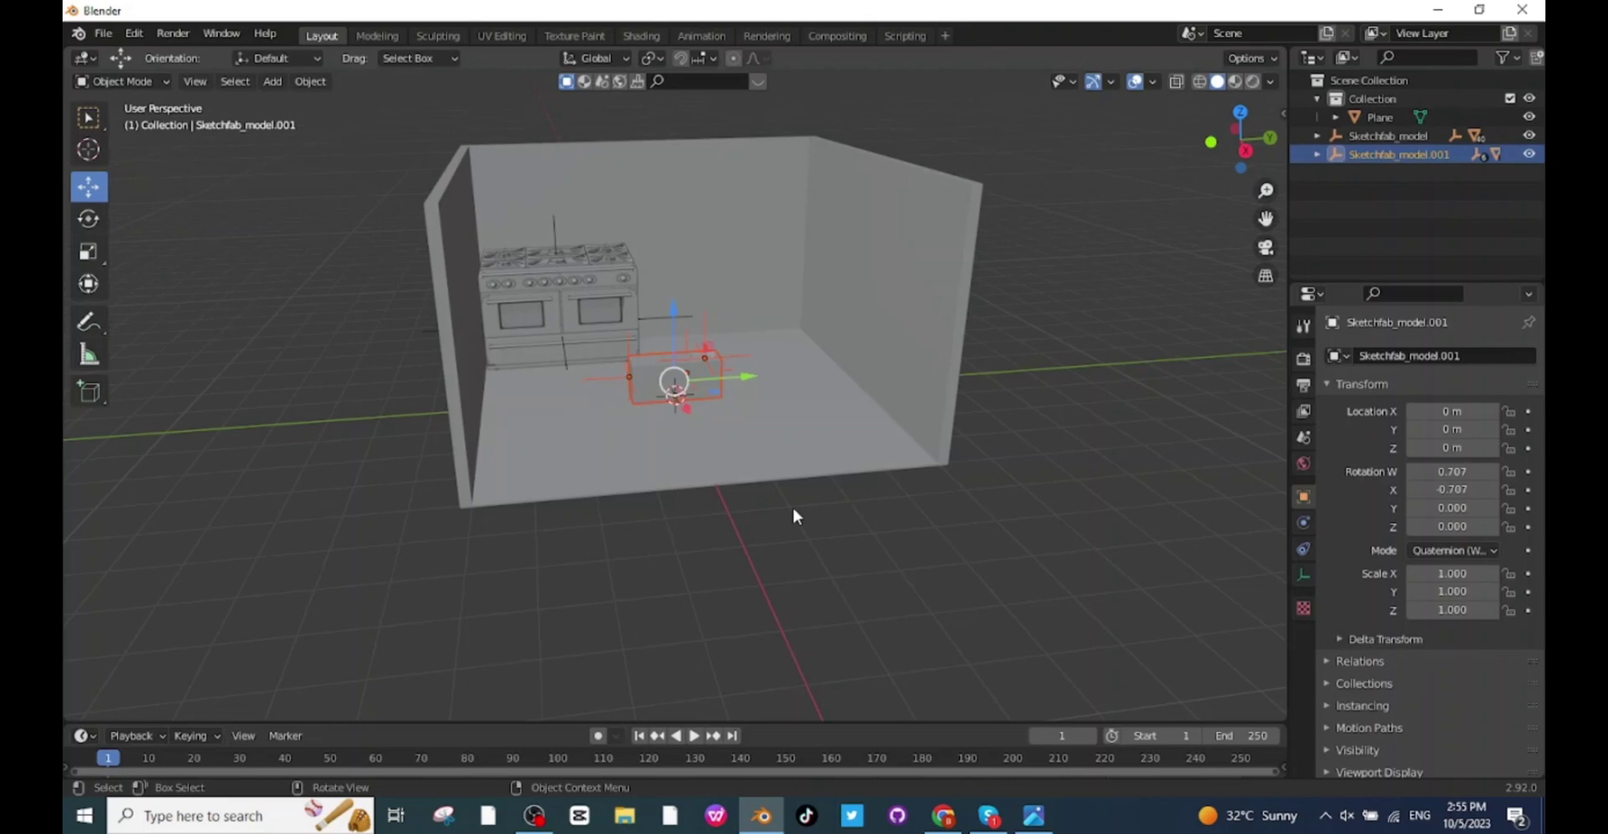
pyautogui.press('s')
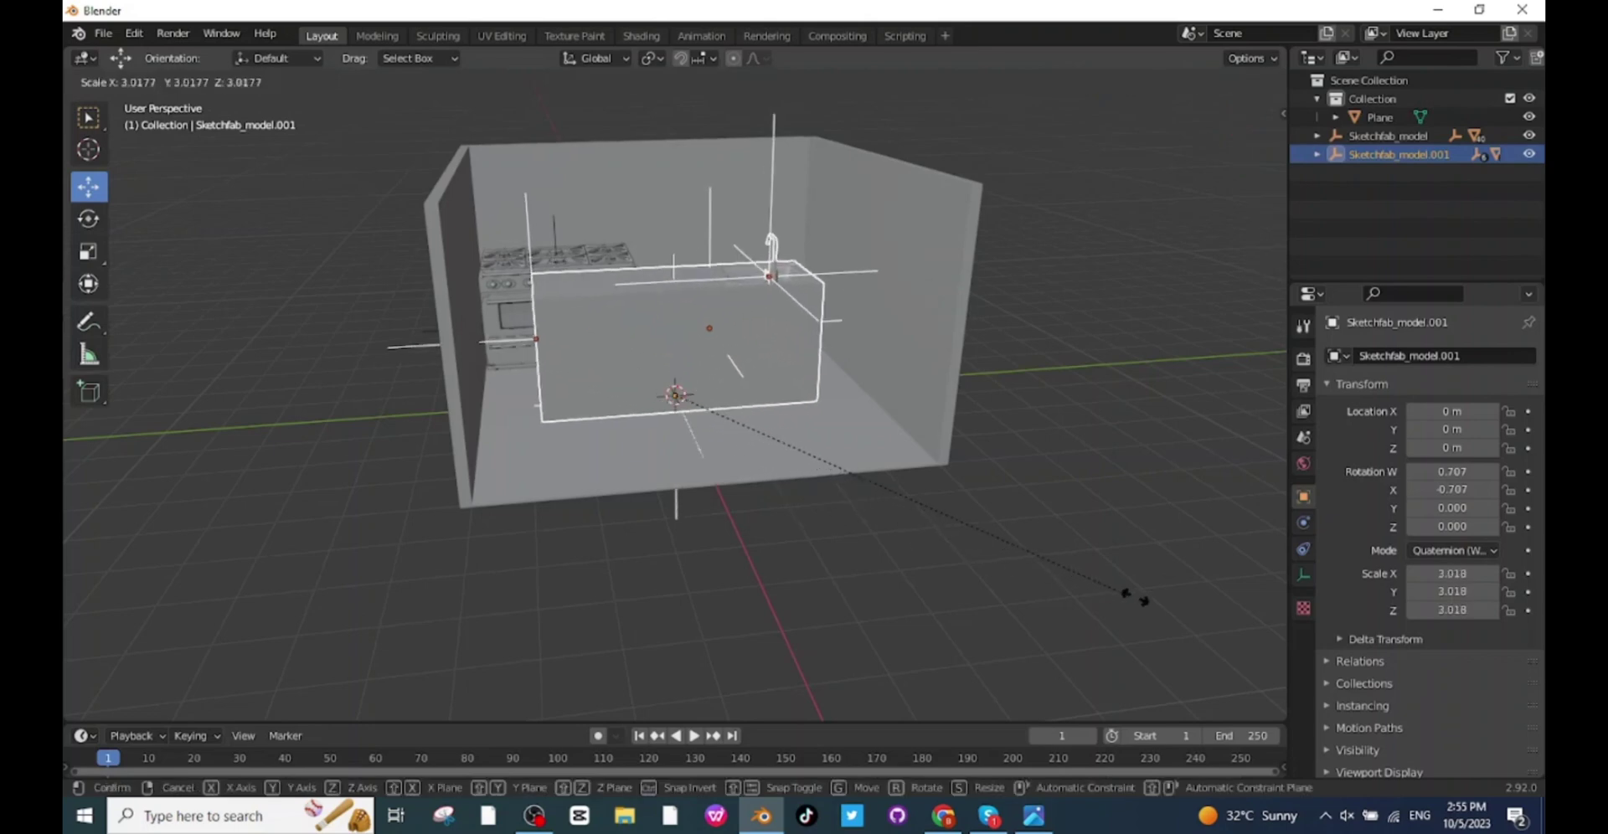
pyautogui.click(1136, 597)
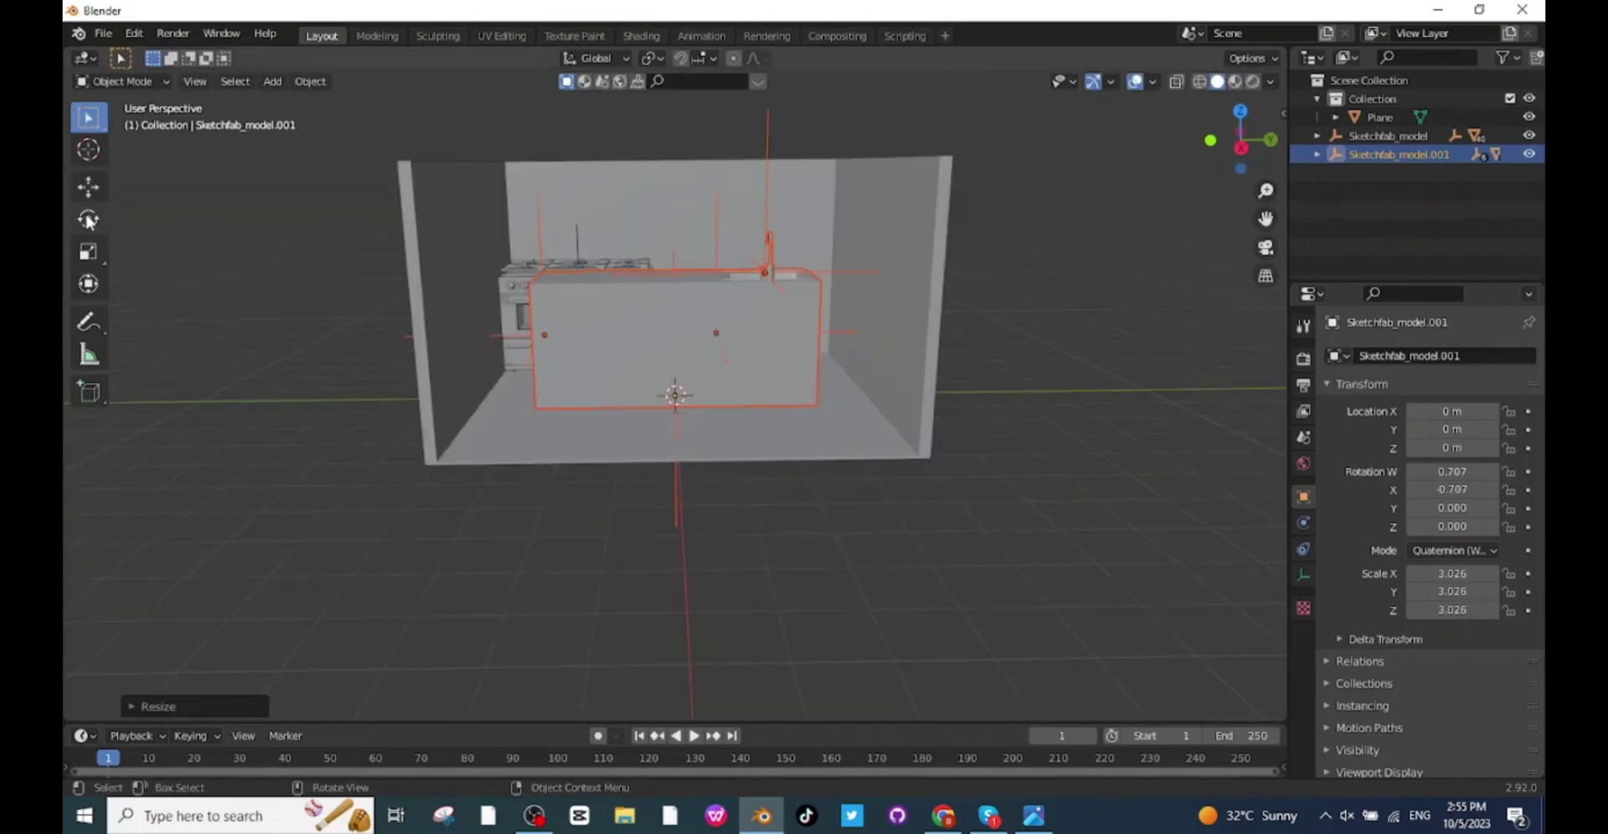
# Rotate the sink counter 180 degrees about Z and move it against the back wall, at about X -3.09 m and Y 0.91 m
pyautogui.click(88, 220)
pyautogui.moveTo(710, 363); pyautogui.dragTo(696, 363)
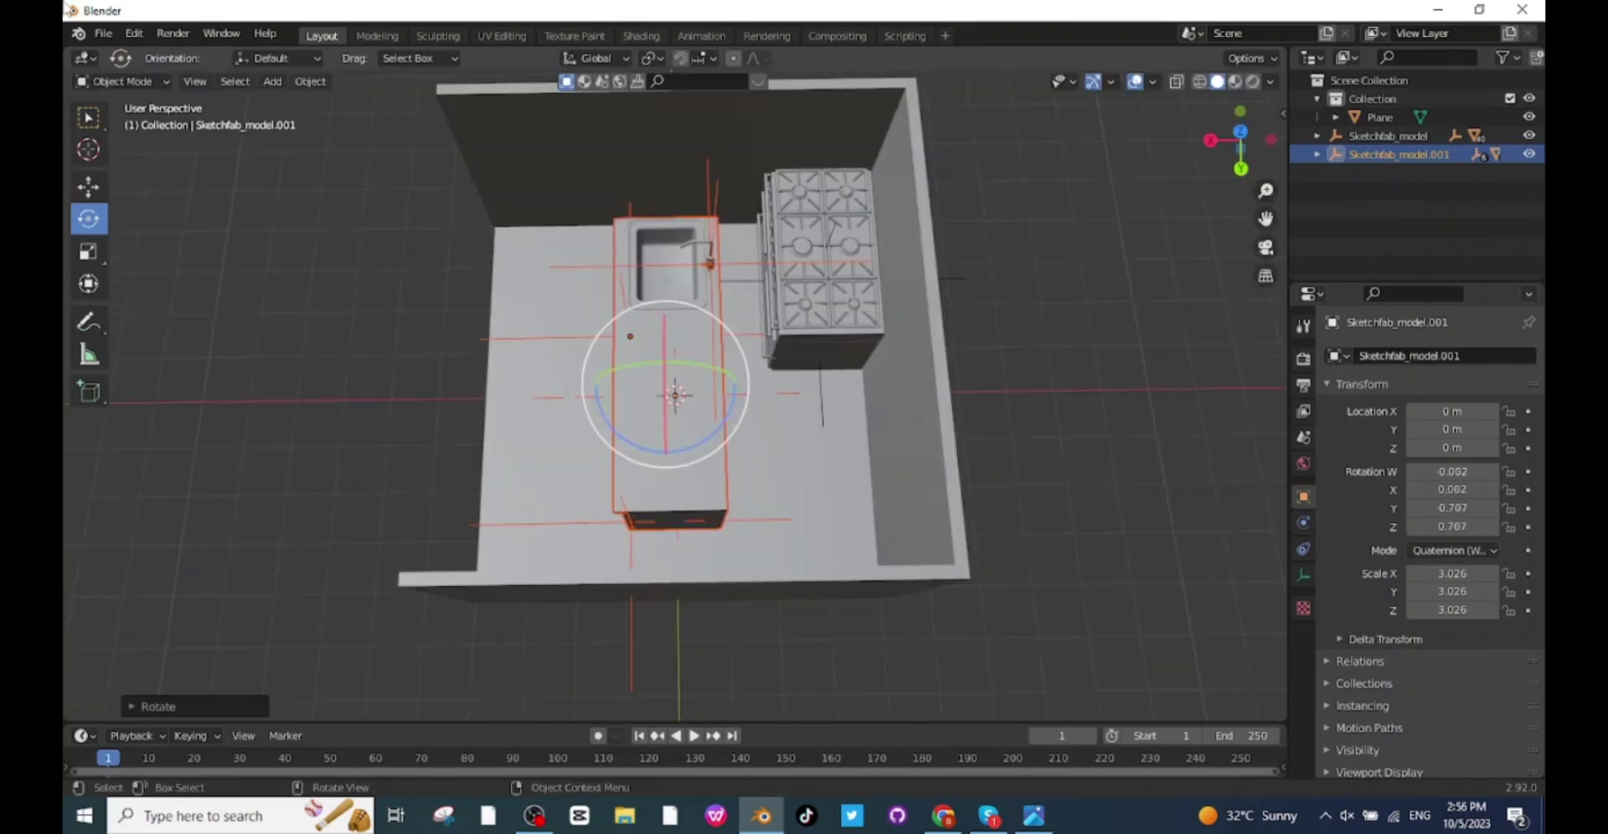
pyautogui.click(87, 186)
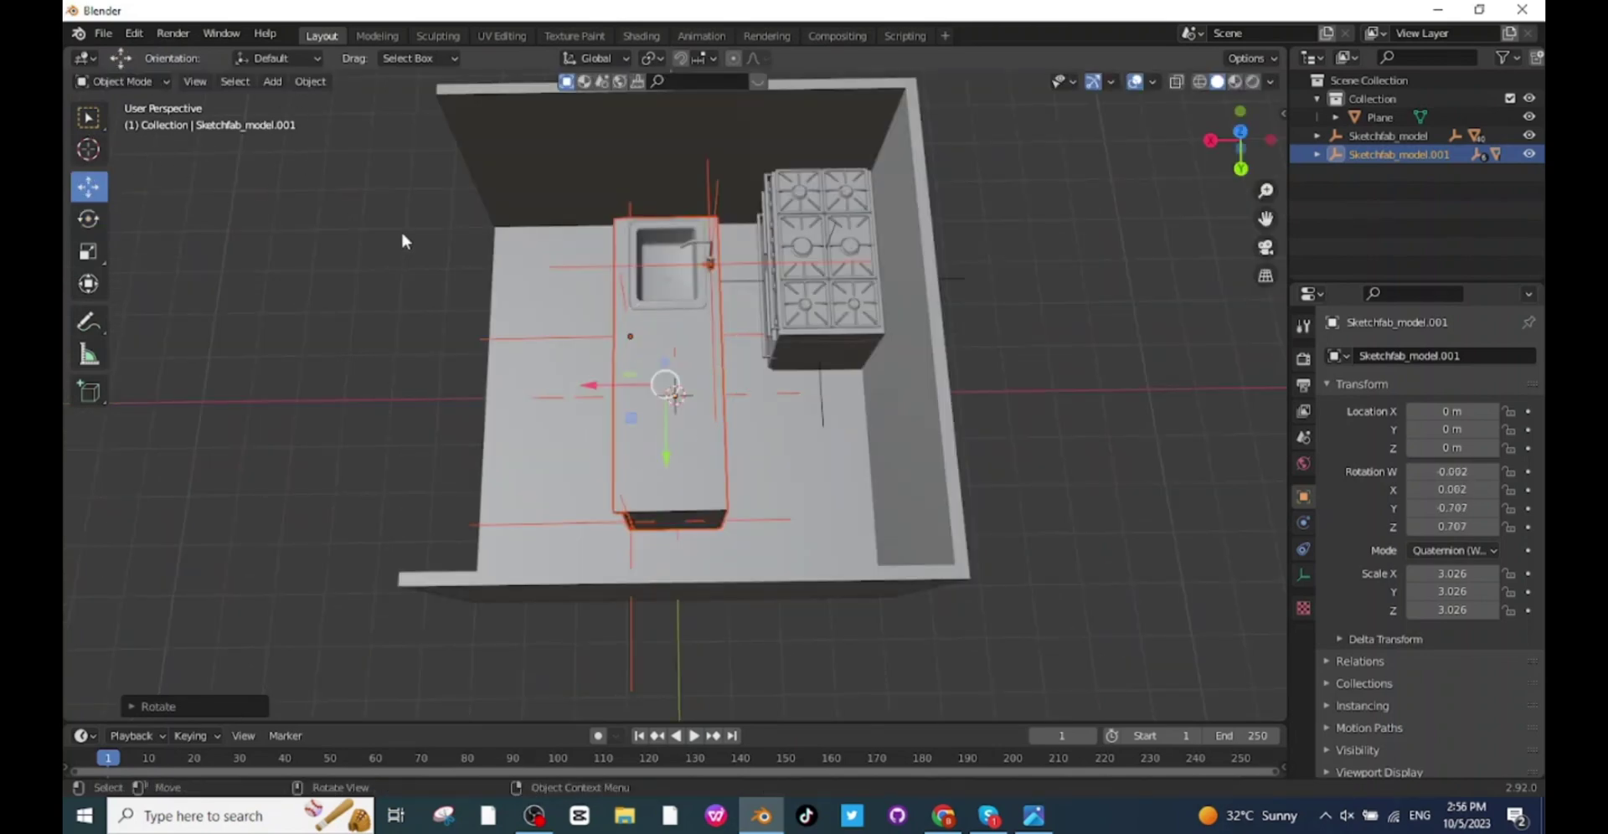
pyautogui.moveTo(592, 393); pyautogui.dragTo(736, 423)
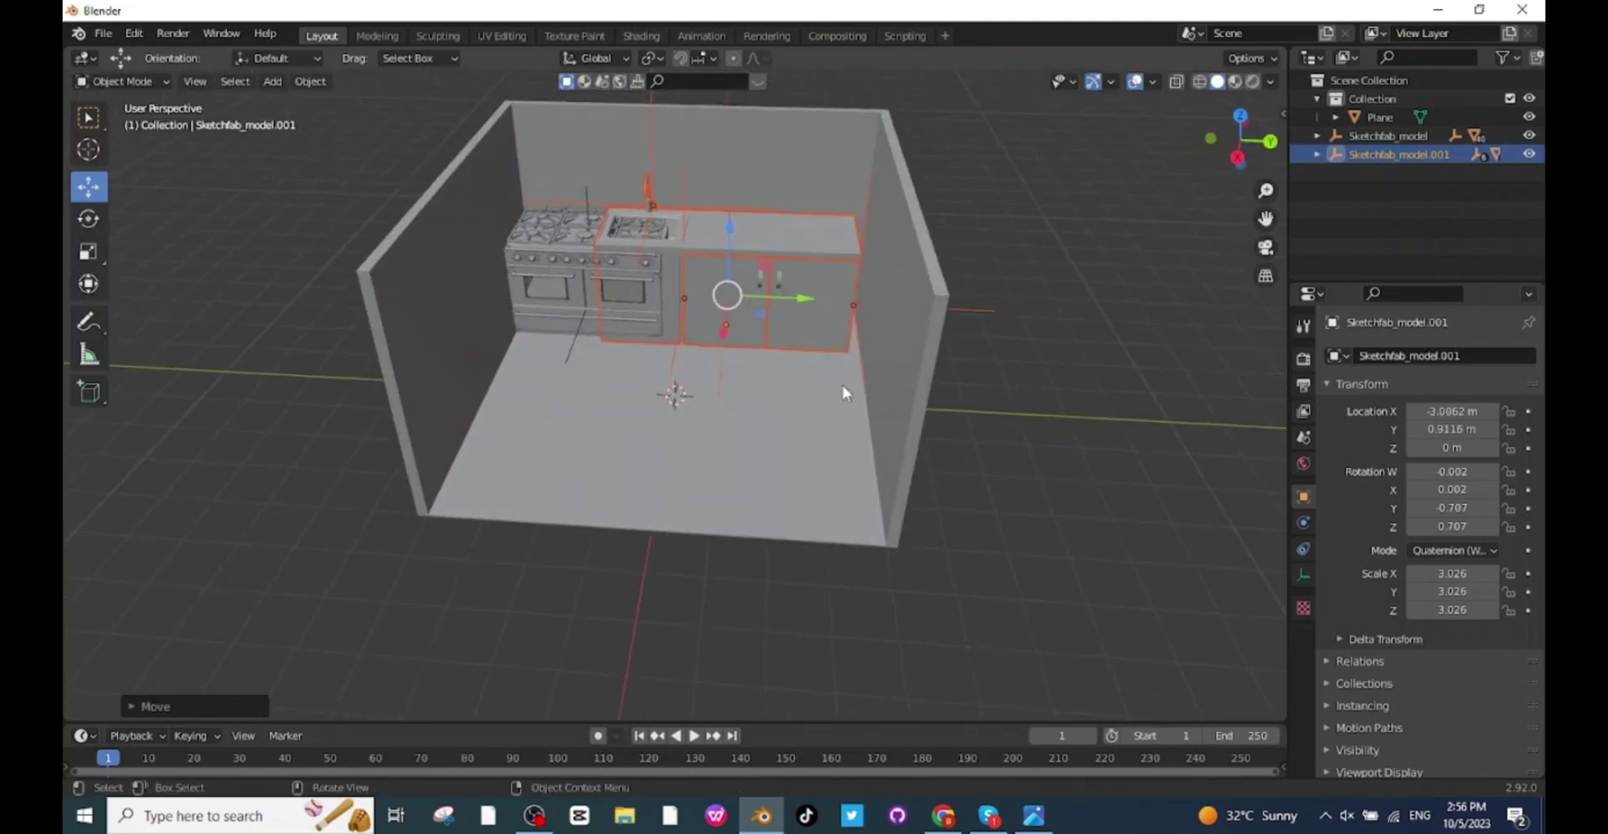
# Fit the sink counter between the stove and the right wall at about Y 1.93 m, scaled to about 2.72, 2.72 and 2.24
pyautogui.moveTo(842, 385); pyautogui.dragTo(845, 300)
pyautogui.press('s')
pyautogui.press('y')
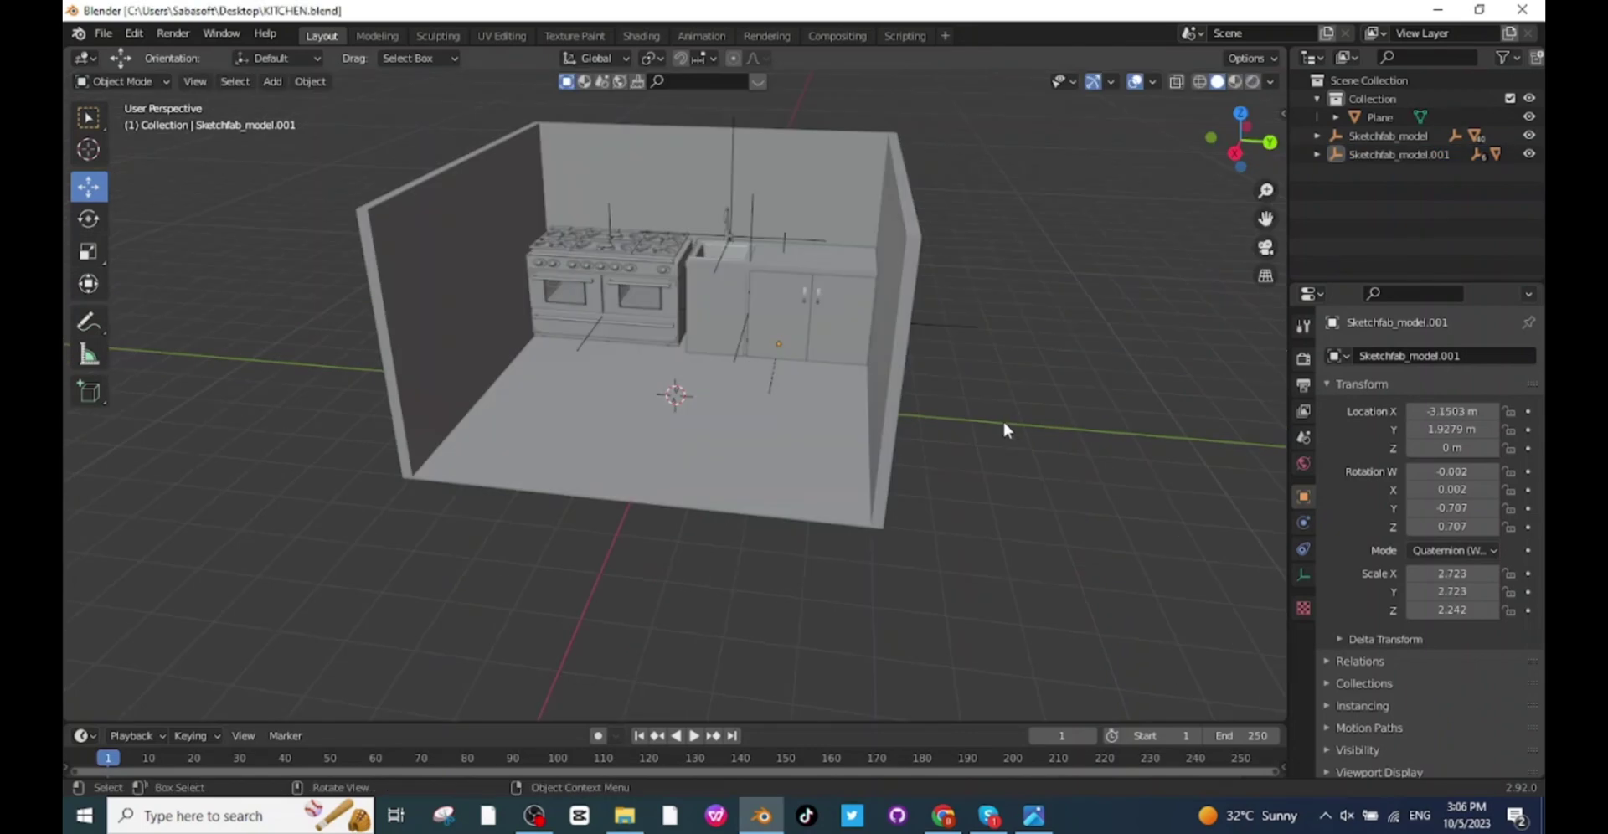
# Import the glTF cabinet model with the black top and scale it uniformly to about 2.0
pyautogui.moveTo(982, 387)
pyautogui.mouseDown(button='middle')
pyautogui.moveTo(933, 425)
pyautogui.moveTo(976, 396)
pyautogui.moveTo(971, 414)
pyautogui.mouseUp(button='middle')
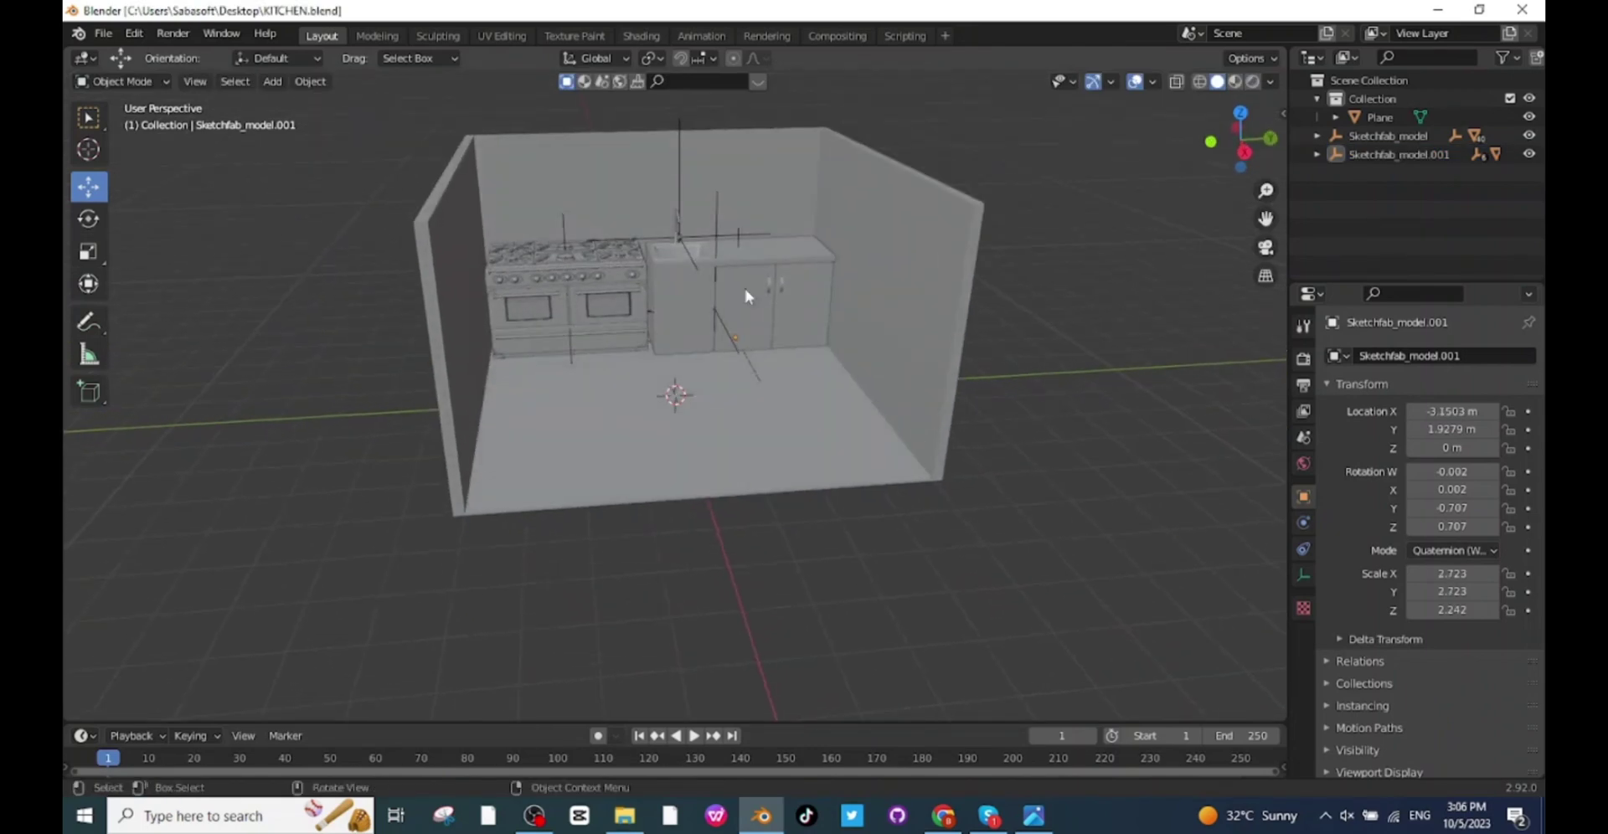
pyautogui.click(107, 33)
pyautogui.click(140, 240)
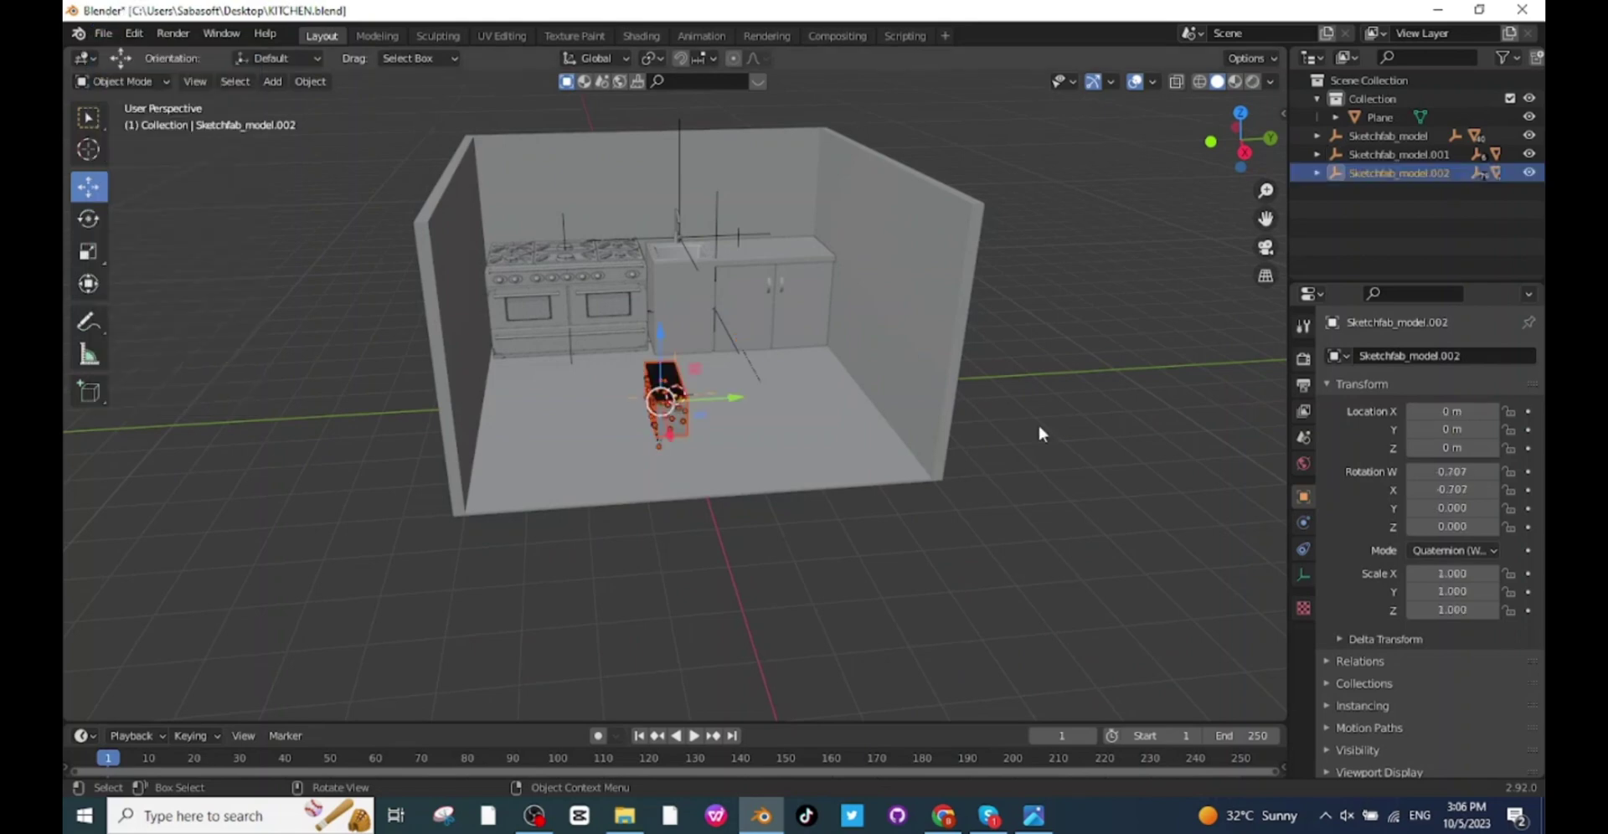
pyautogui.press('s')
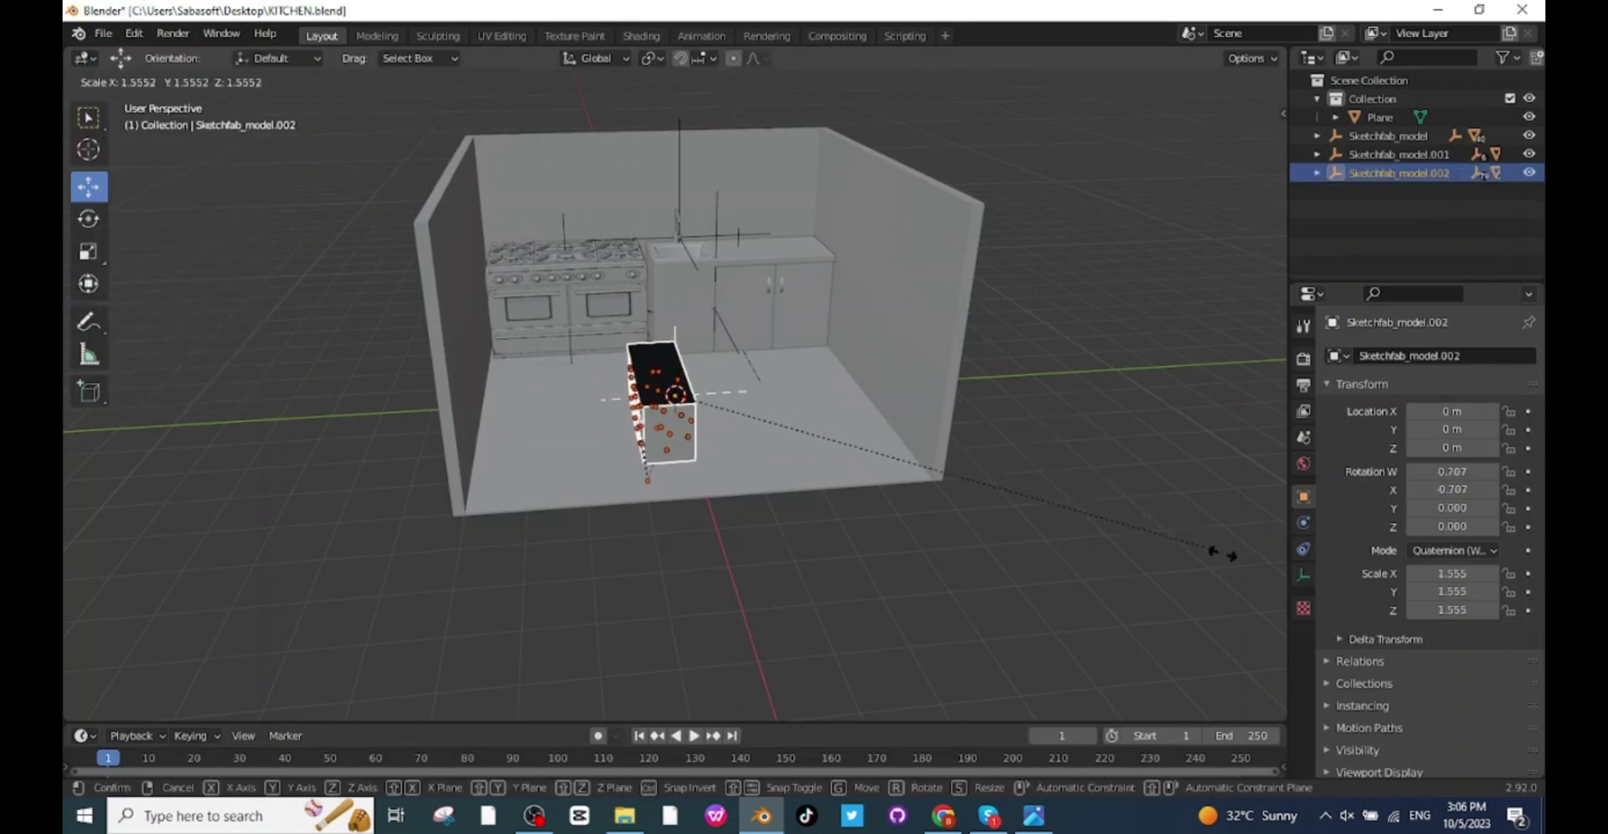
pyautogui.click(1250, 581)
# Mount the cabinet on the right wall at about Y 4.03 m and Z 3.24 m, and place a duplicate along X at about -3.83 m
pyautogui.press('g')
pyautogui.press('y')
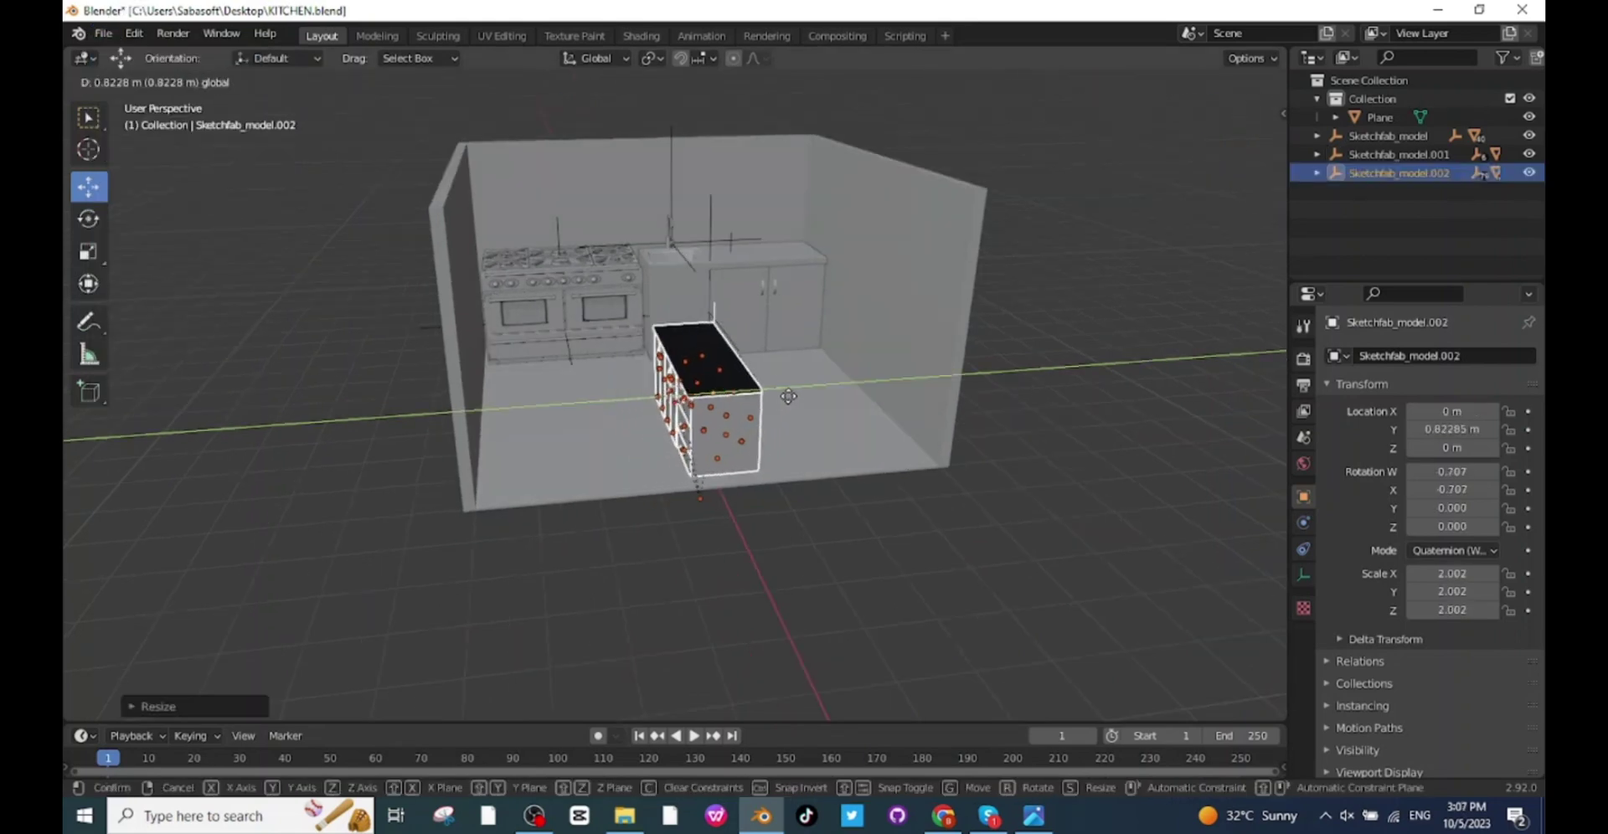
pyautogui.click(912, 390)
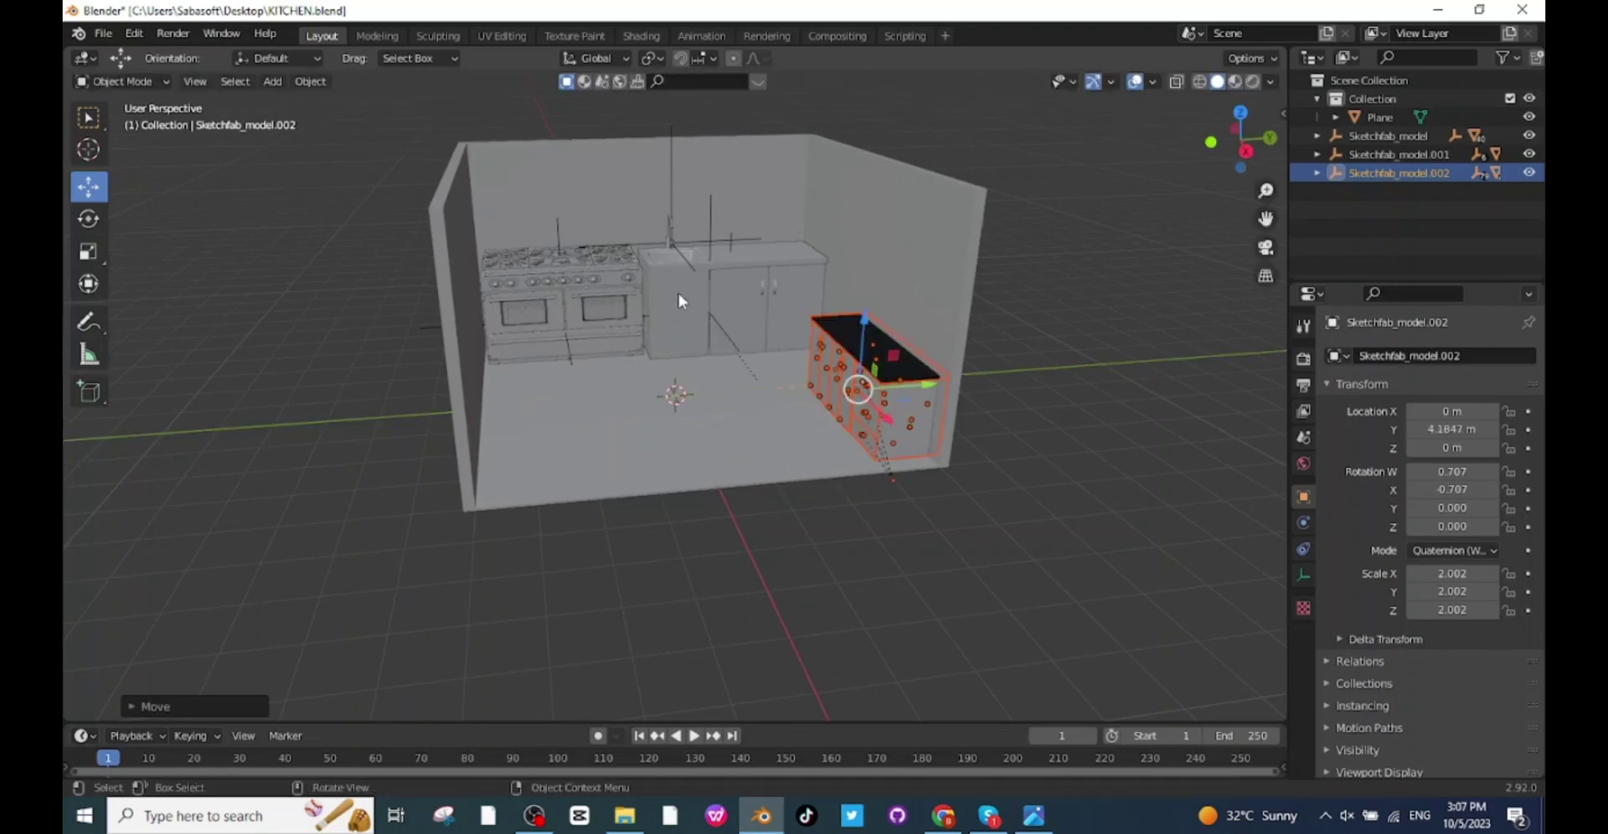
pyautogui.moveTo(679, 293); pyautogui.dragTo(777, 356, button='middle')
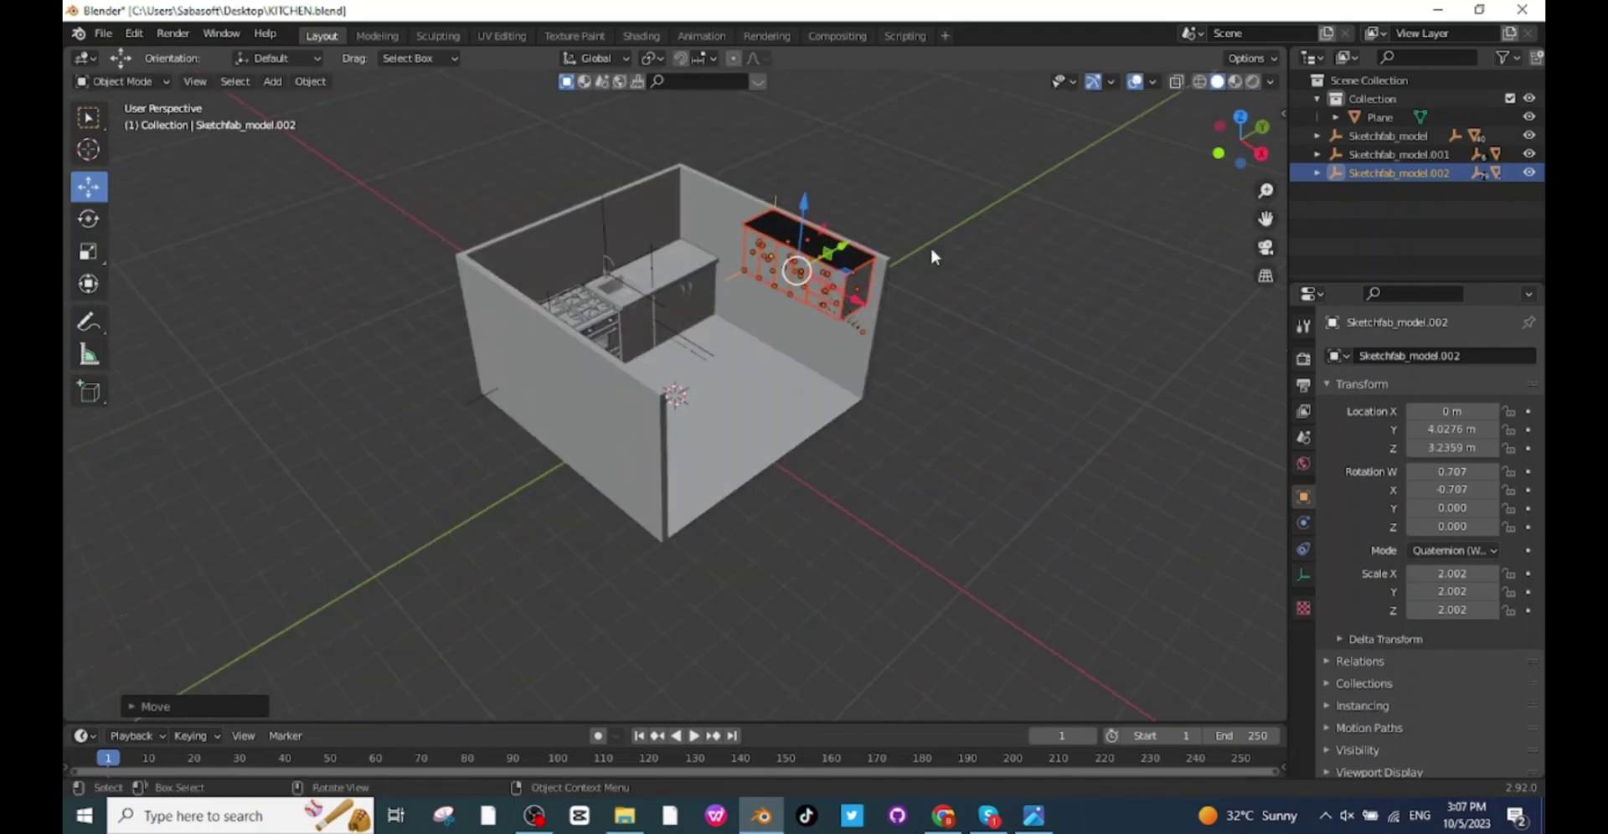
pyautogui.hotkey('shift', 'd')
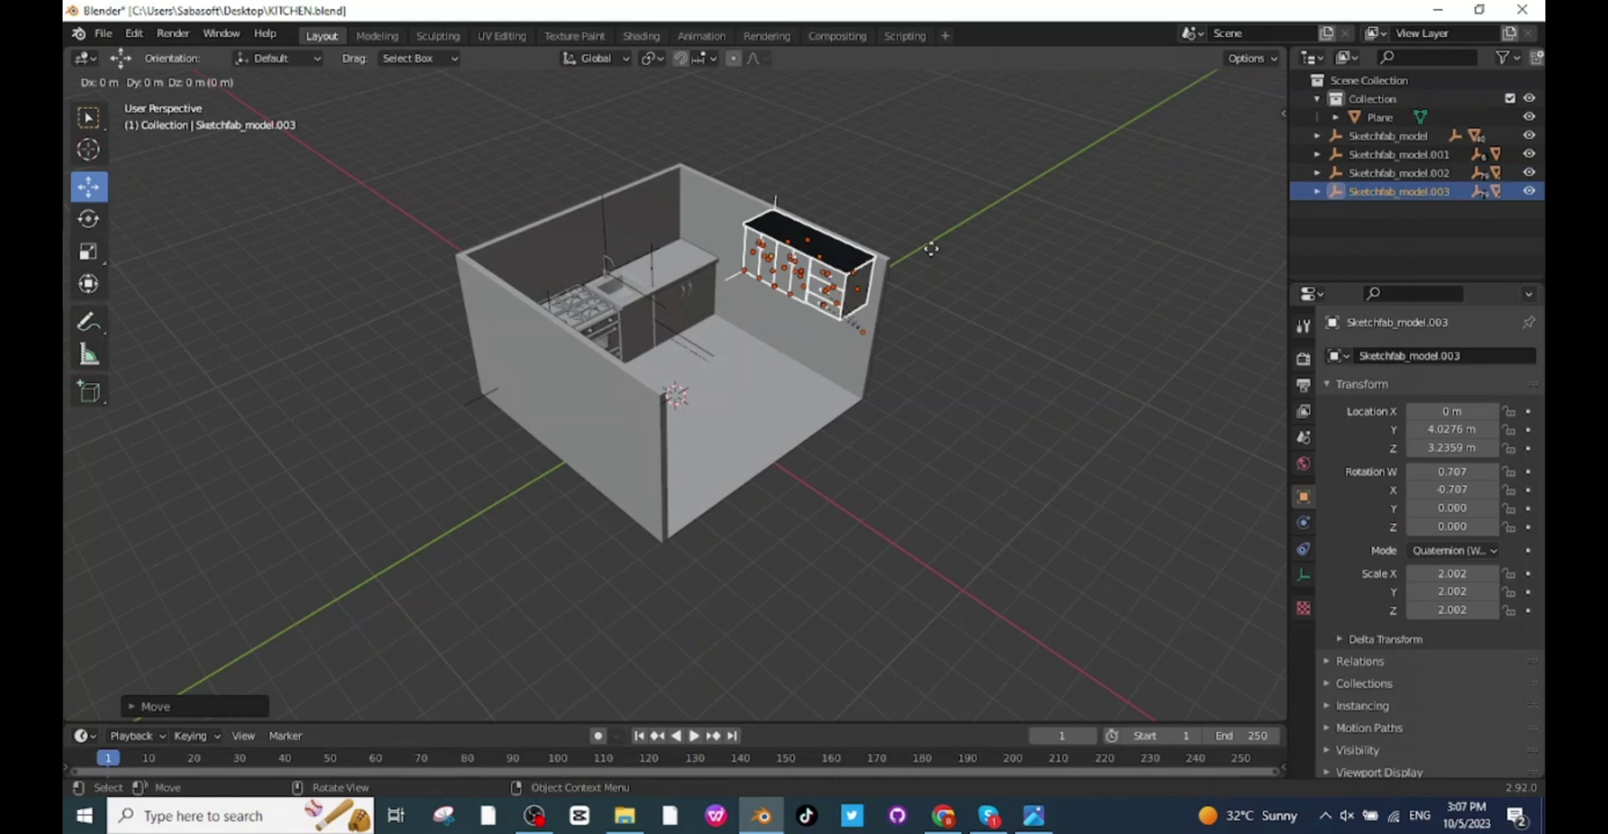
pyautogui.press('x')
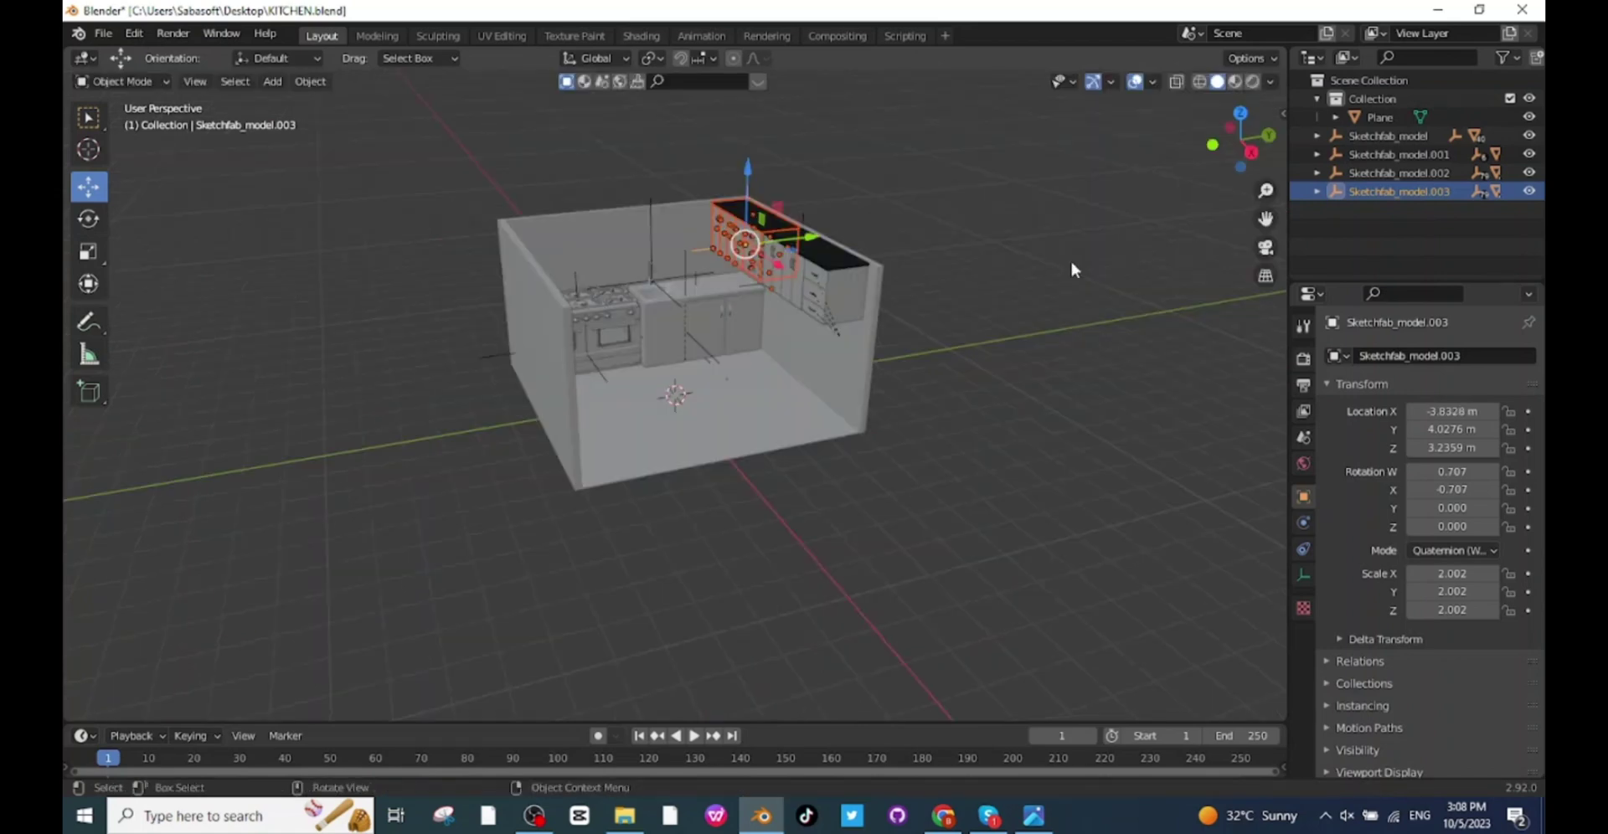
# Duplicate the rear wall cabinet along Y to about 1.64 m and rotate the copy 90 degrees about Z
pyautogui.hotkey('shift', 'd')
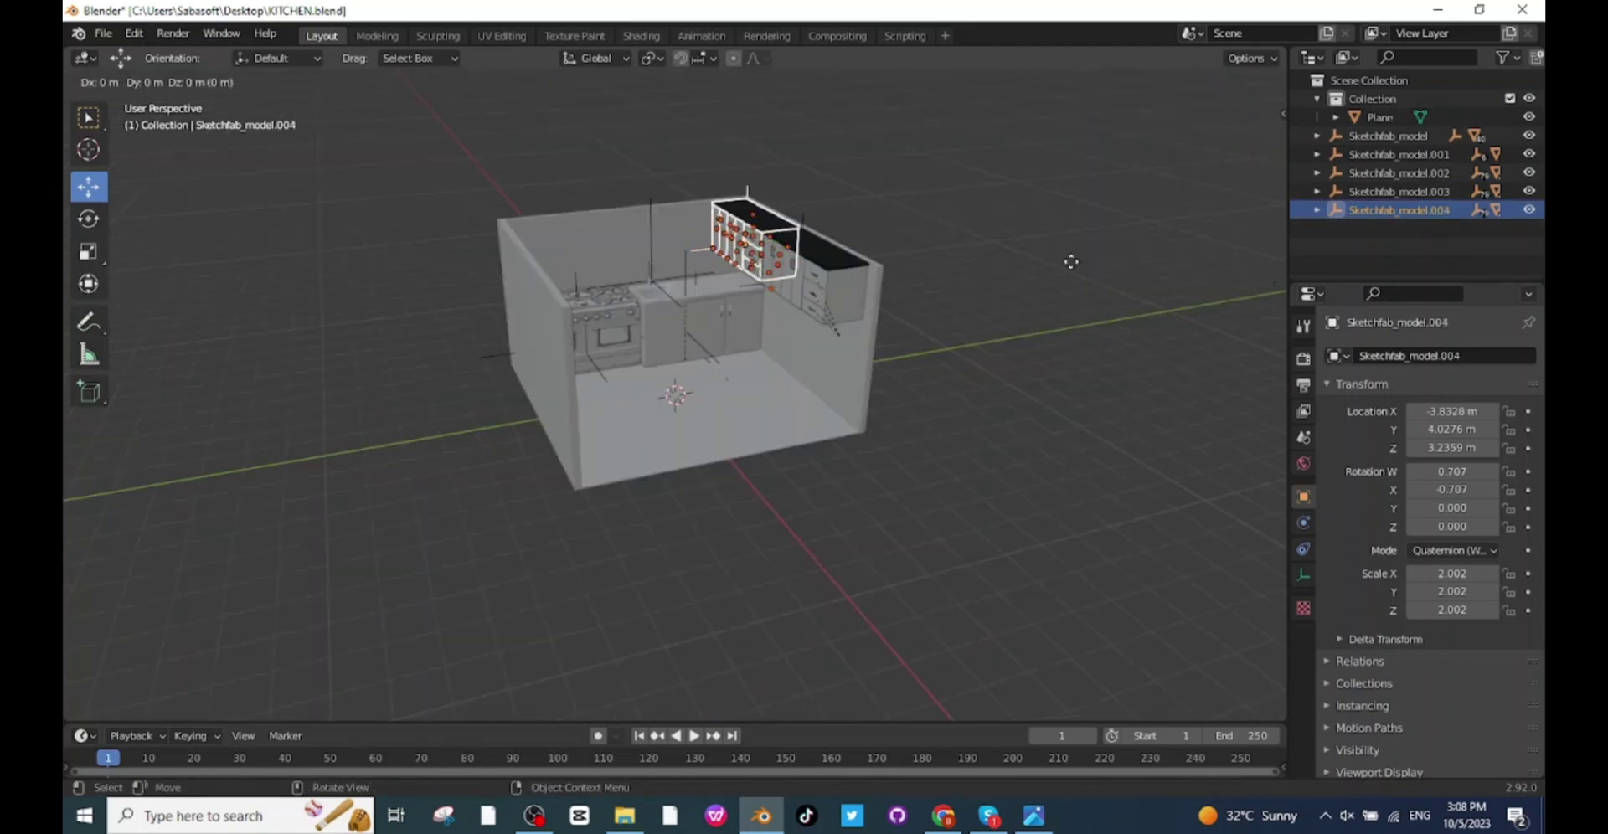
pyautogui.press('x')
pyautogui.press('y')
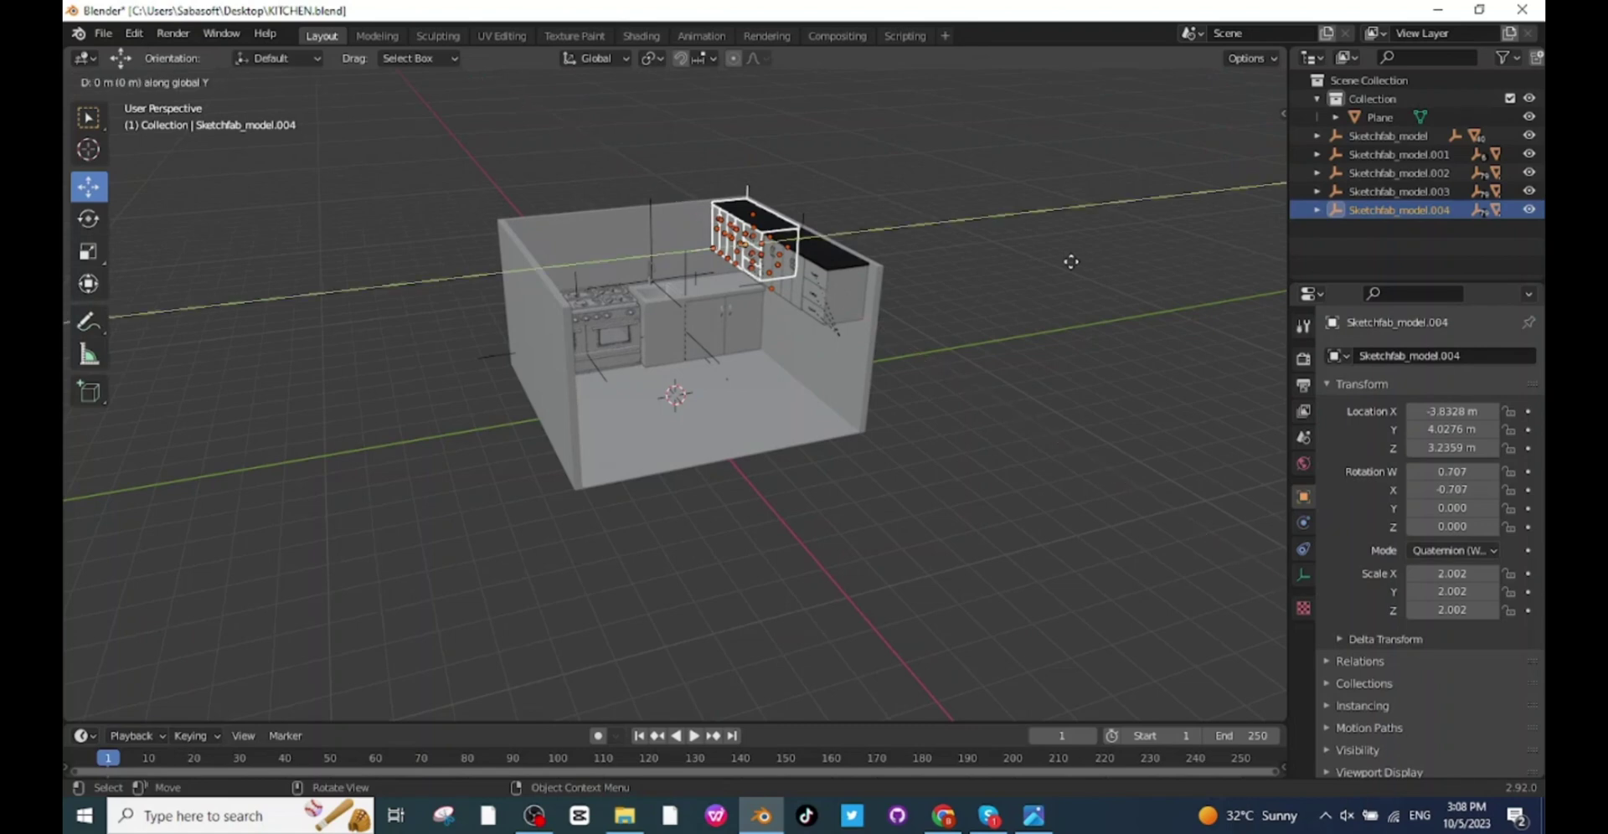
pyautogui.click(1009, 273)
pyautogui.click(91, 219)
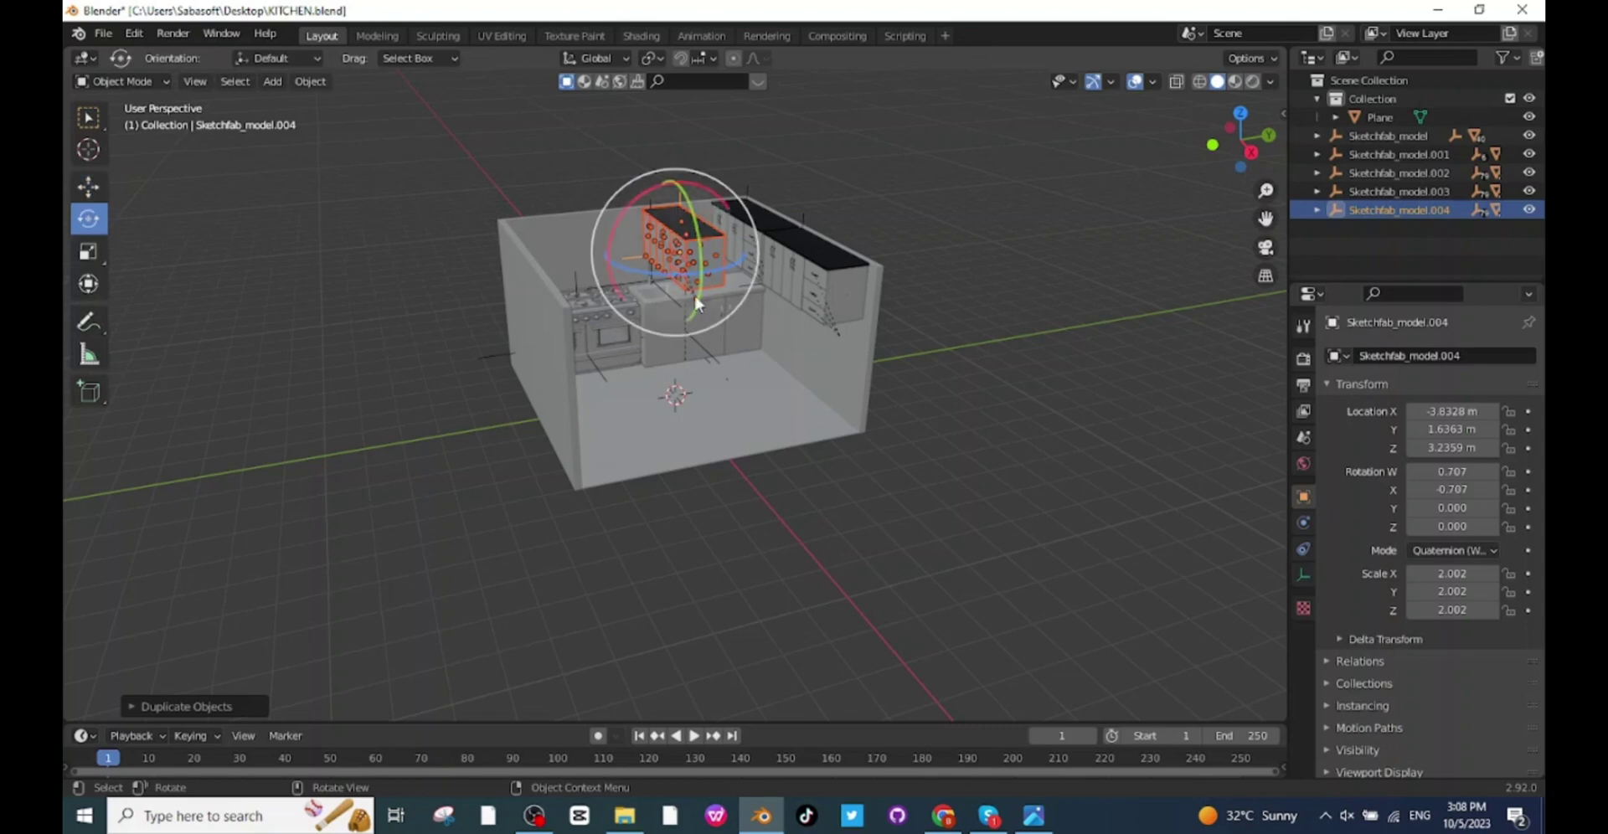
pyautogui.moveTo(677, 277); pyautogui.dragTo(694, 277)
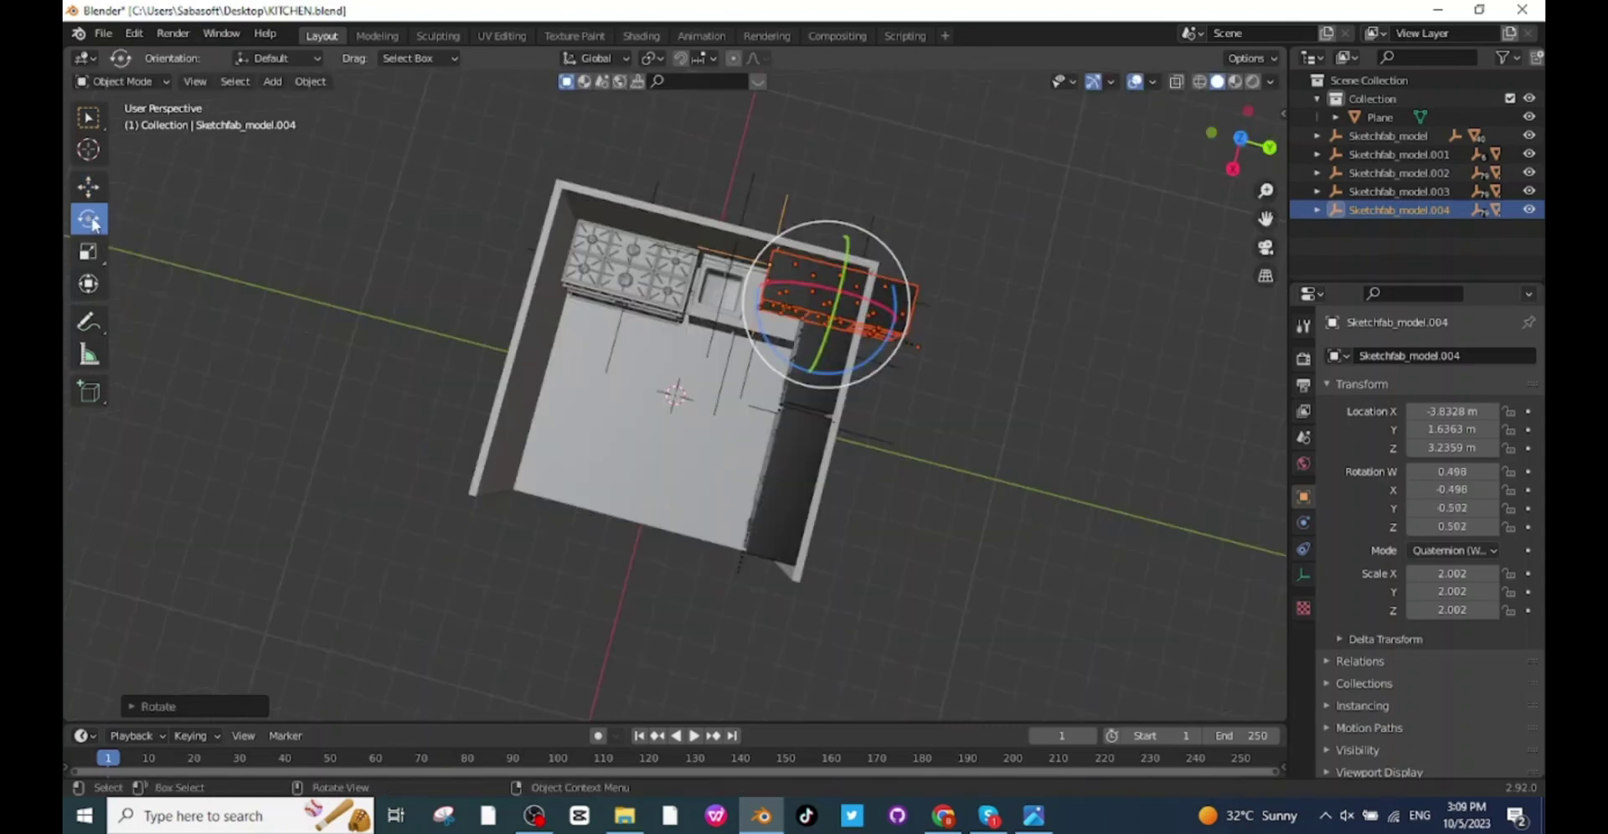
# Move the rotated cabinet along the back wall to hang above the stove, at about Y -3.89 m
pyautogui.click(90, 191)
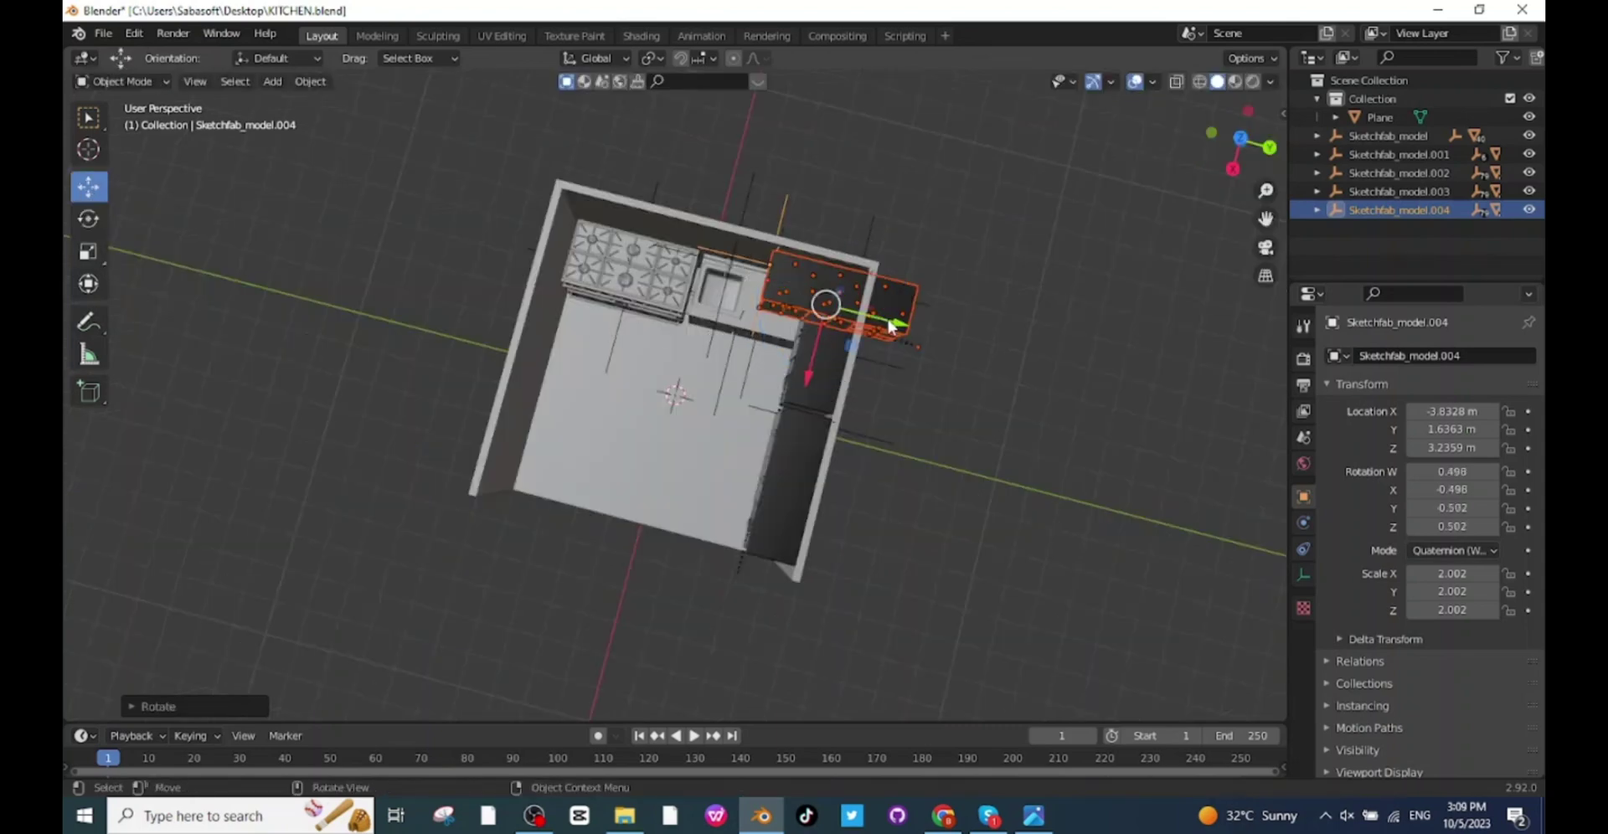
pyautogui.moveTo(689, 248); pyautogui.dragTo(669, 248)
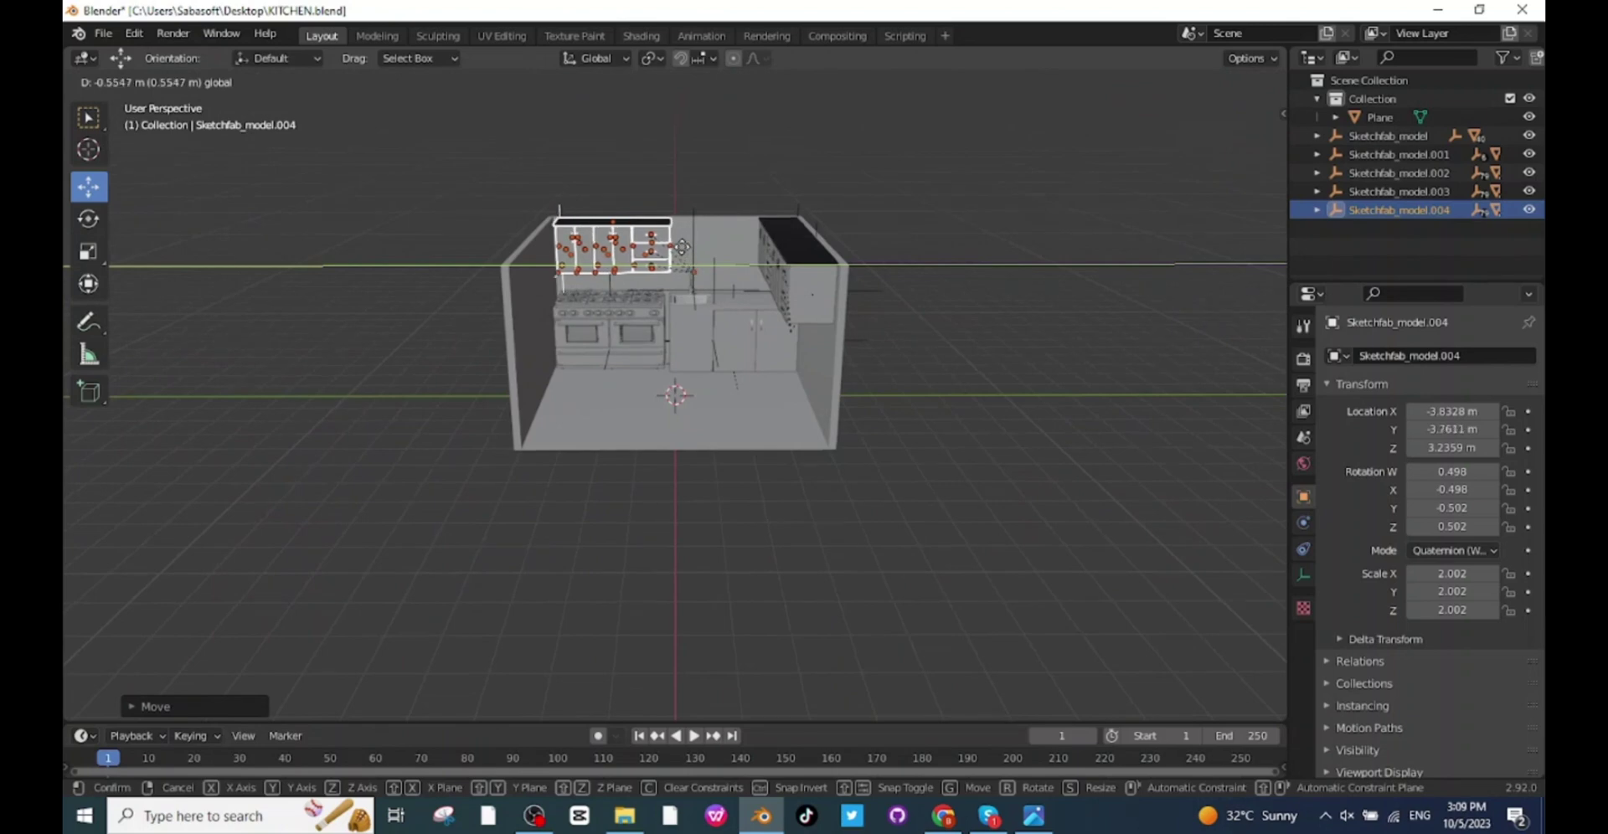
pyautogui.moveTo(680, 314)
pyautogui.mouseDown(button='middle')
pyautogui.moveTo(837, 389)
pyautogui.moveTo(733, 300)
pyautogui.moveTo(745, 330)
pyautogui.moveTo(686, 303)
pyautogui.mouseUp(button='middle')
pyautogui.moveTo(683, 286); pyautogui.dragTo(670, 276)
pyautogui.moveTo(670, 276); pyautogui.dragTo(682, 319, button='middle')
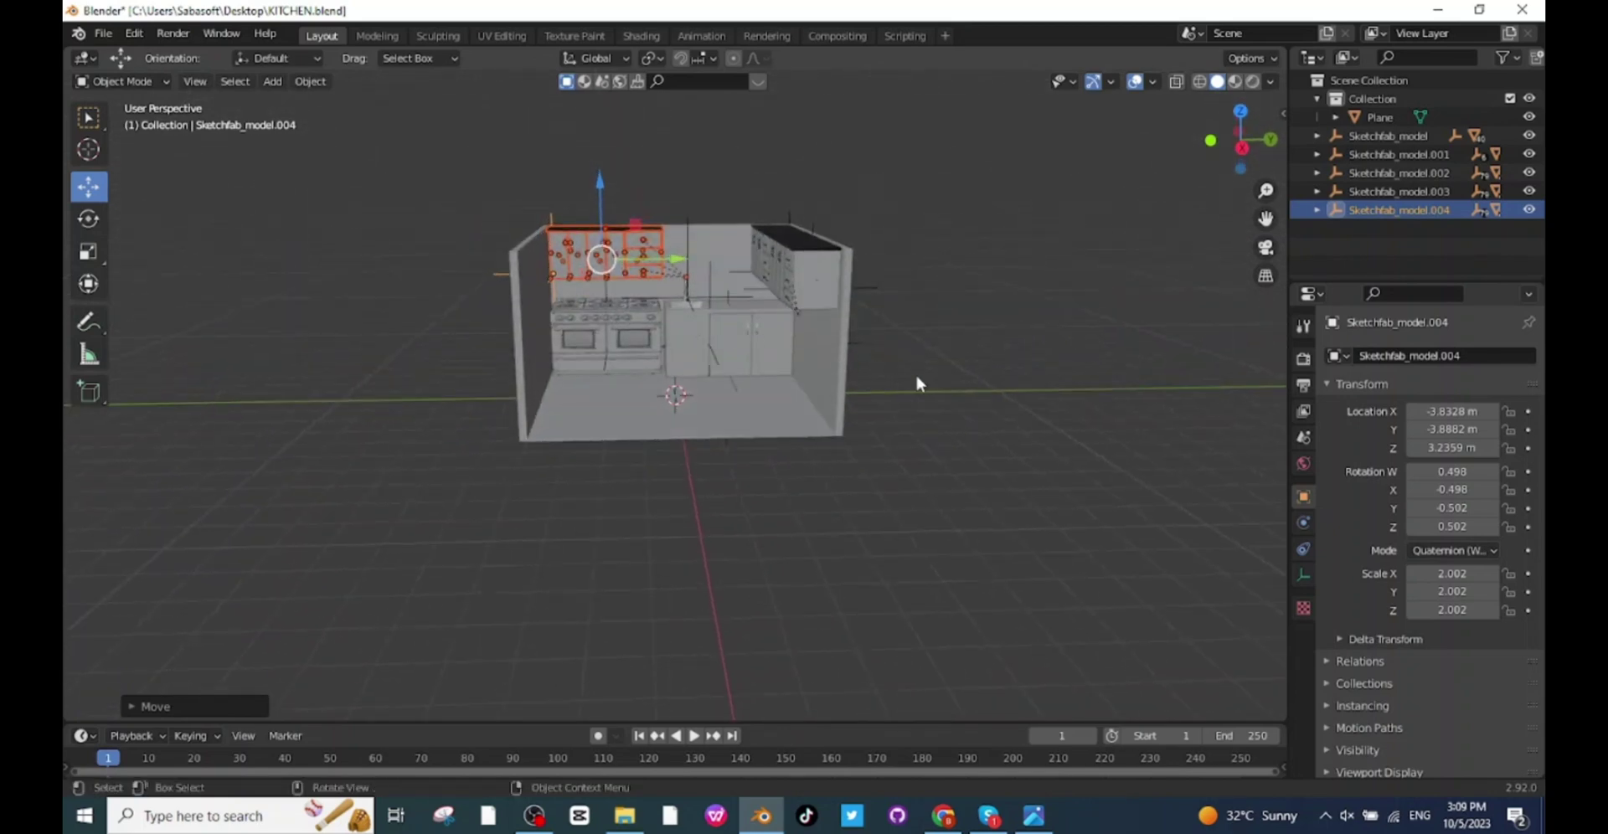
# Shorten the cabinet above the stove along global Z to a scale of about 1.60 and raise it to about Z 3.55 m
pyautogui.press('s')
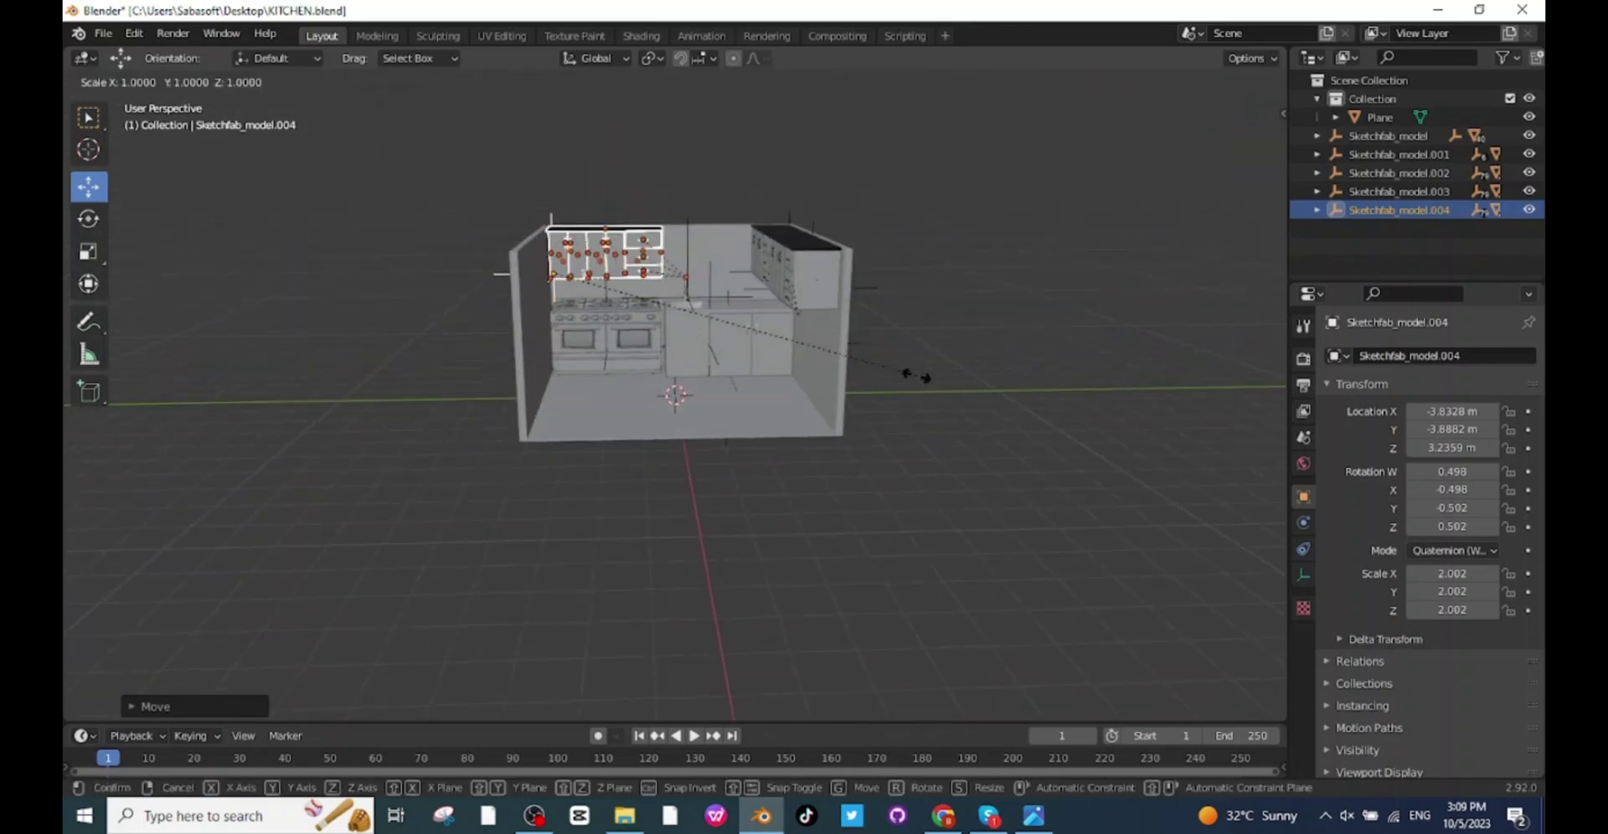
pyautogui.press('z')
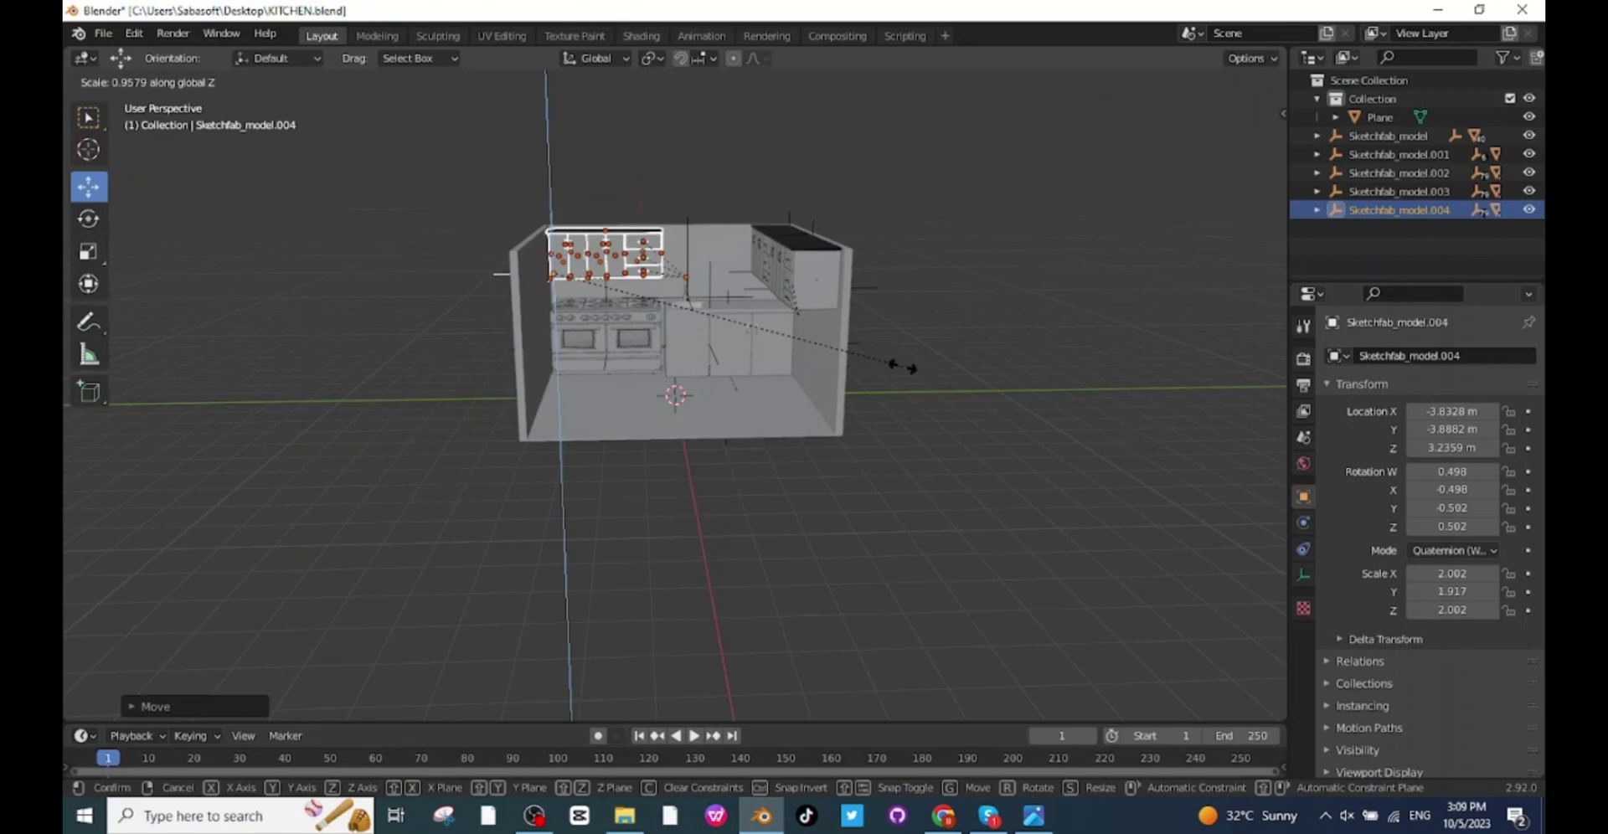
pyautogui.click(850, 334)
pyautogui.moveTo(850, 334); pyautogui.dragTo(1062, 252, button='middle')
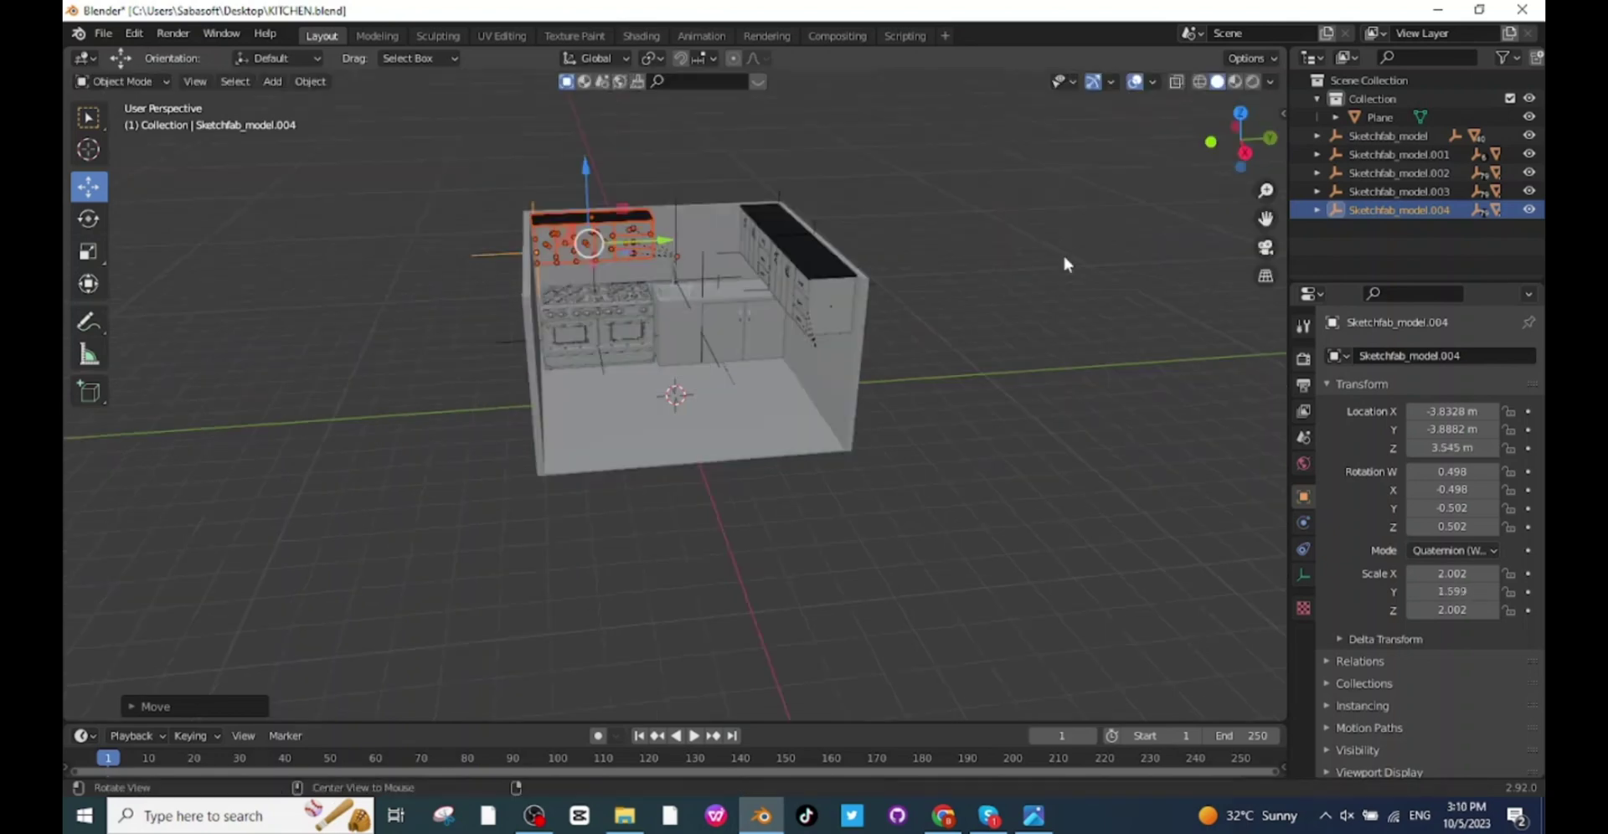
# Shorten the rear cabinet on the right wall along global Z to a scale of about 1.43 and raise it to about Z 3.65 m
pyautogui.click(1398, 190)
pyautogui.press('s')
pyautogui.press('z')
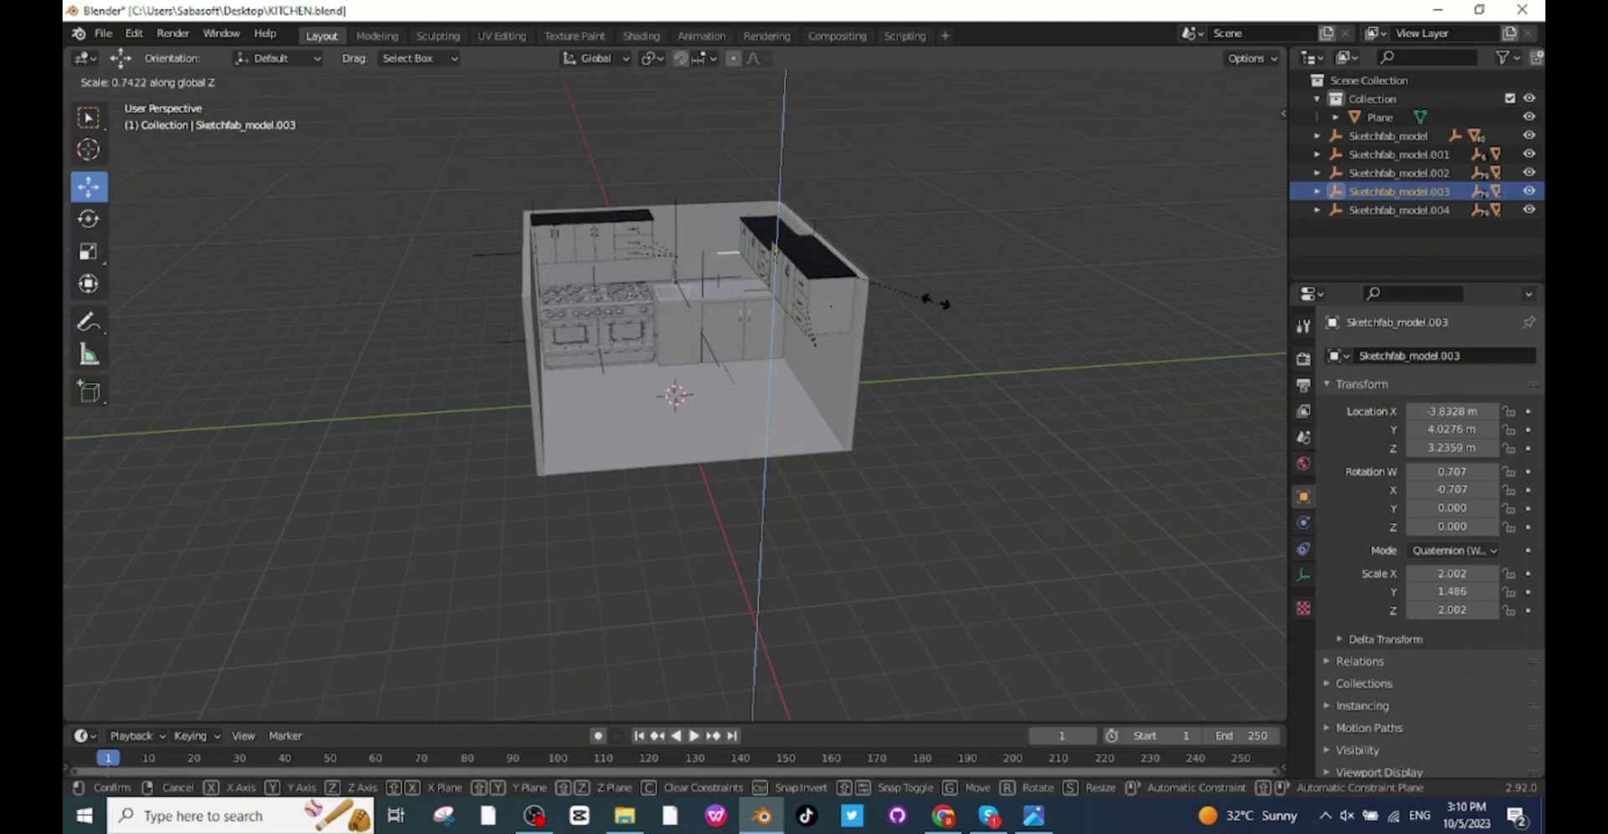
pyautogui.click(934, 297)
pyautogui.moveTo(933, 298); pyautogui.dragTo(719, 176, button='middle')
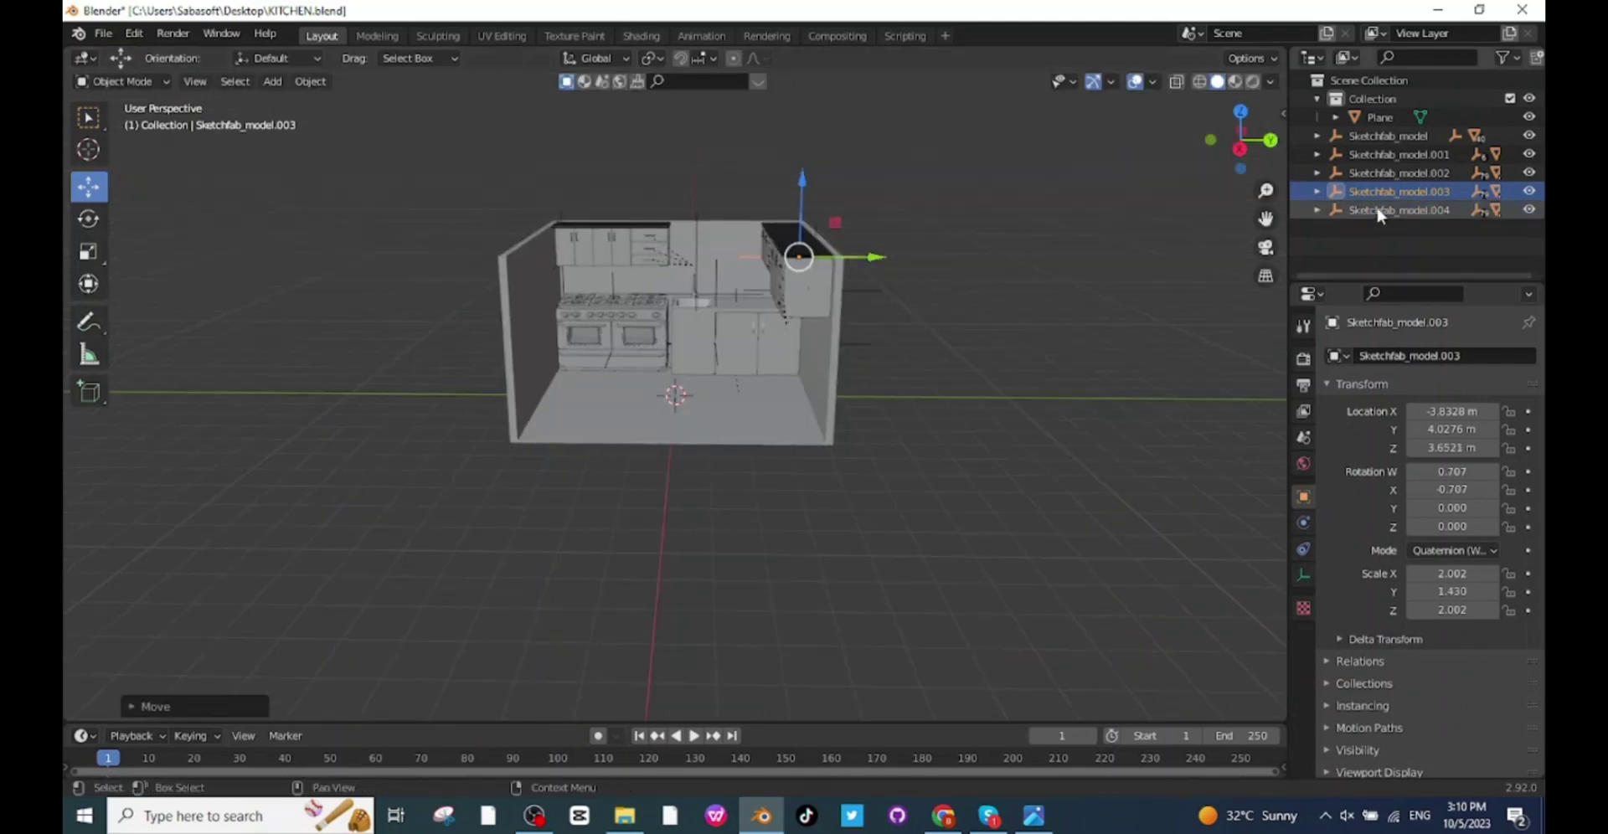
# Shorten the front cabinet on the right wall along global Z to a scale of about 1.44 and raise it to about Z 3.65 m
pyautogui.click(1394, 173)
pyautogui.moveTo(943, 419); pyautogui.dragTo(1027, 434, button='middle')
pyautogui.press('s')
pyautogui.press('z')
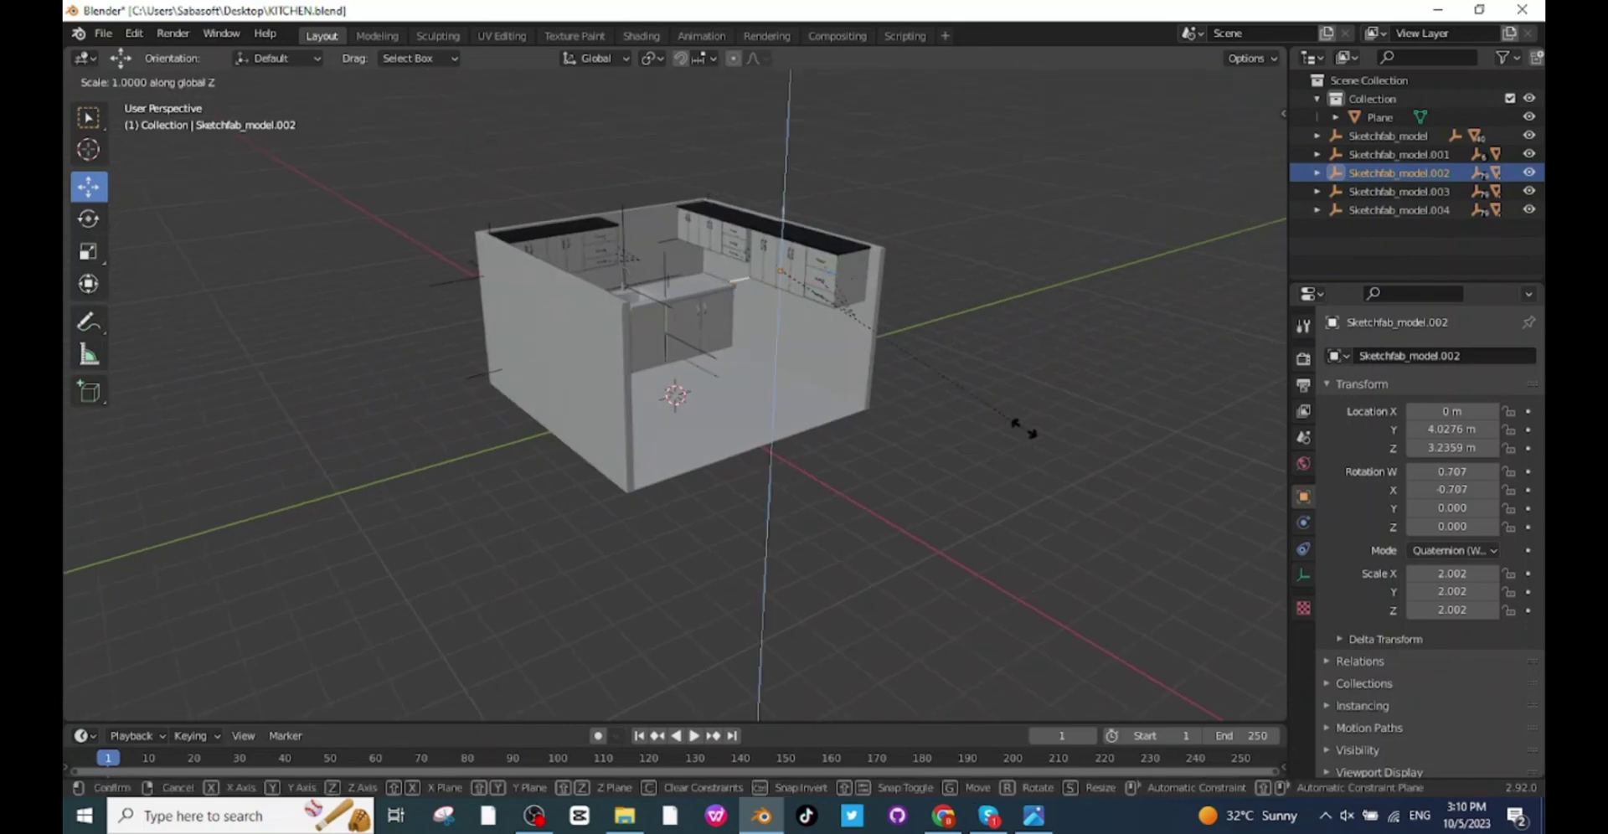
pyautogui.click(971, 350)
pyautogui.press('g')
pyautogui.press('z')
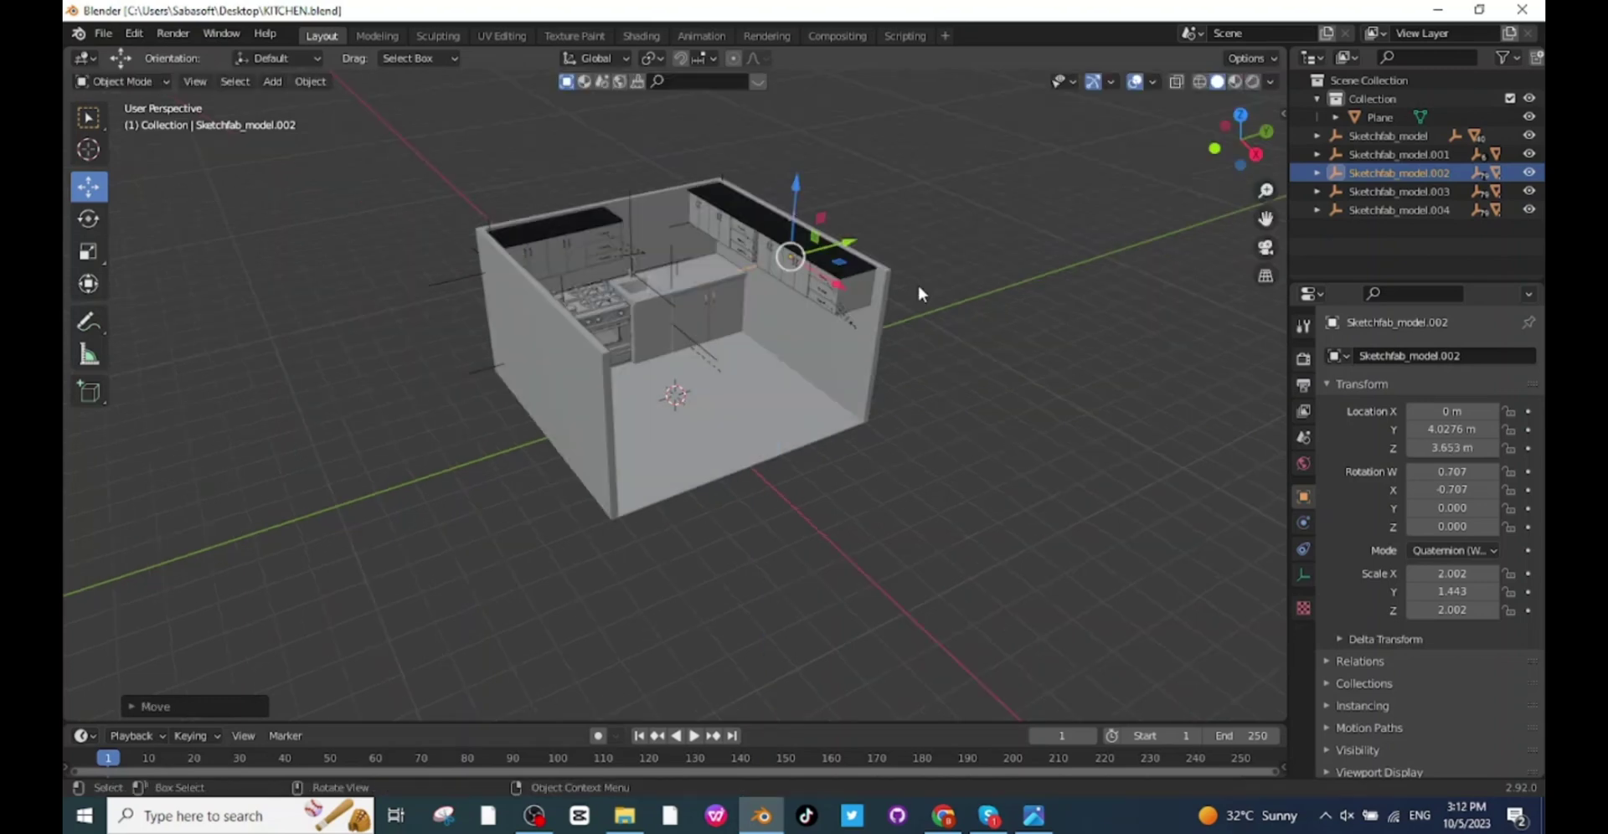
# Place the 3D cursor on the countertop beside the sink
pyautogui.scroll(3, 917, 284)
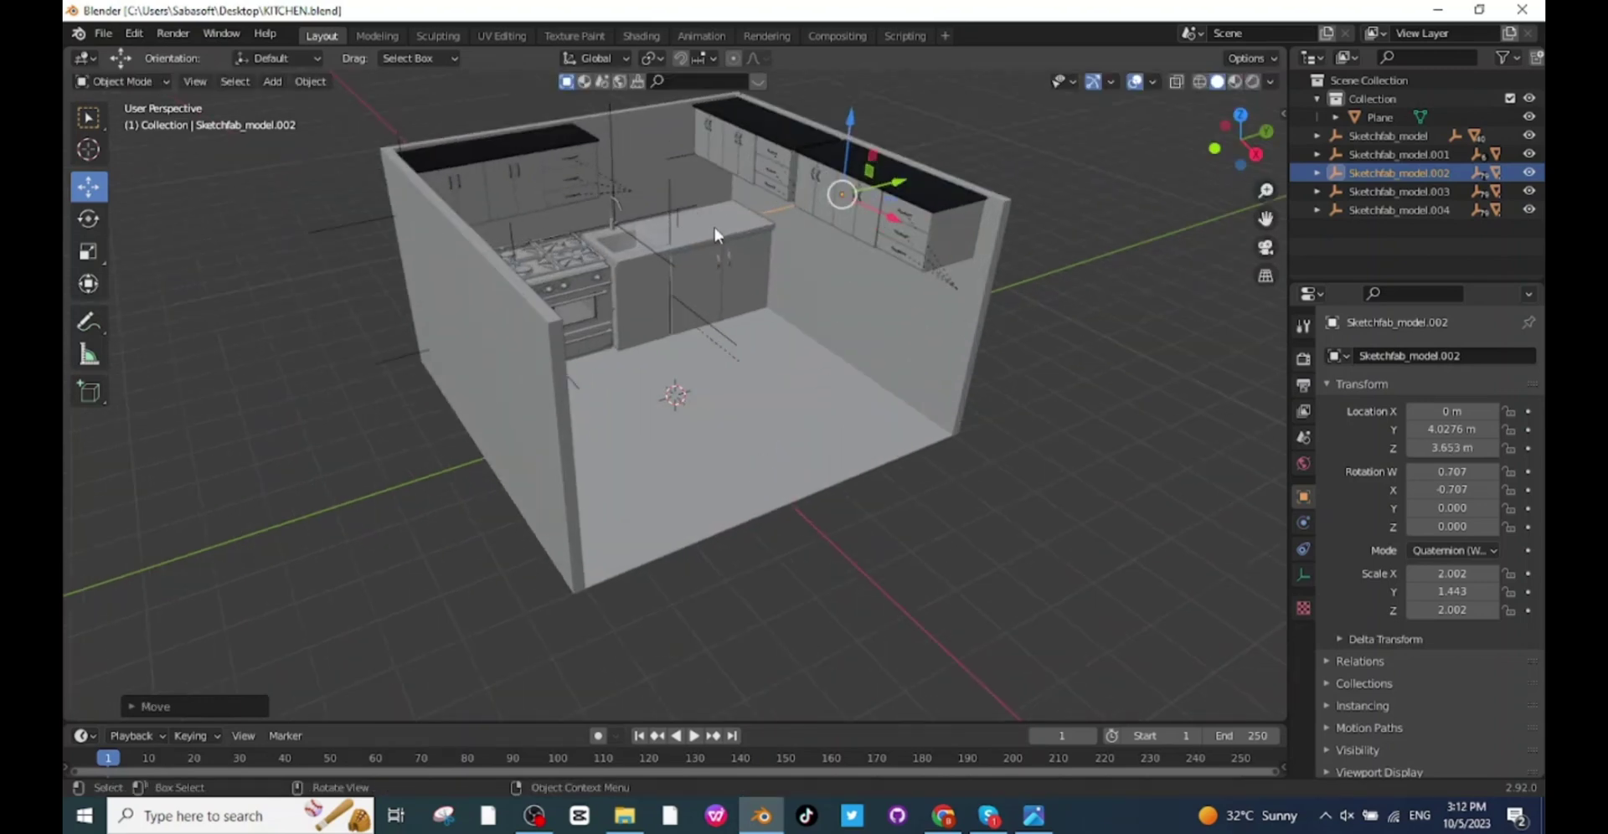
pyautogui.moveTo(576, 201); pyautogui.dragTo(760, 180, button='middle')
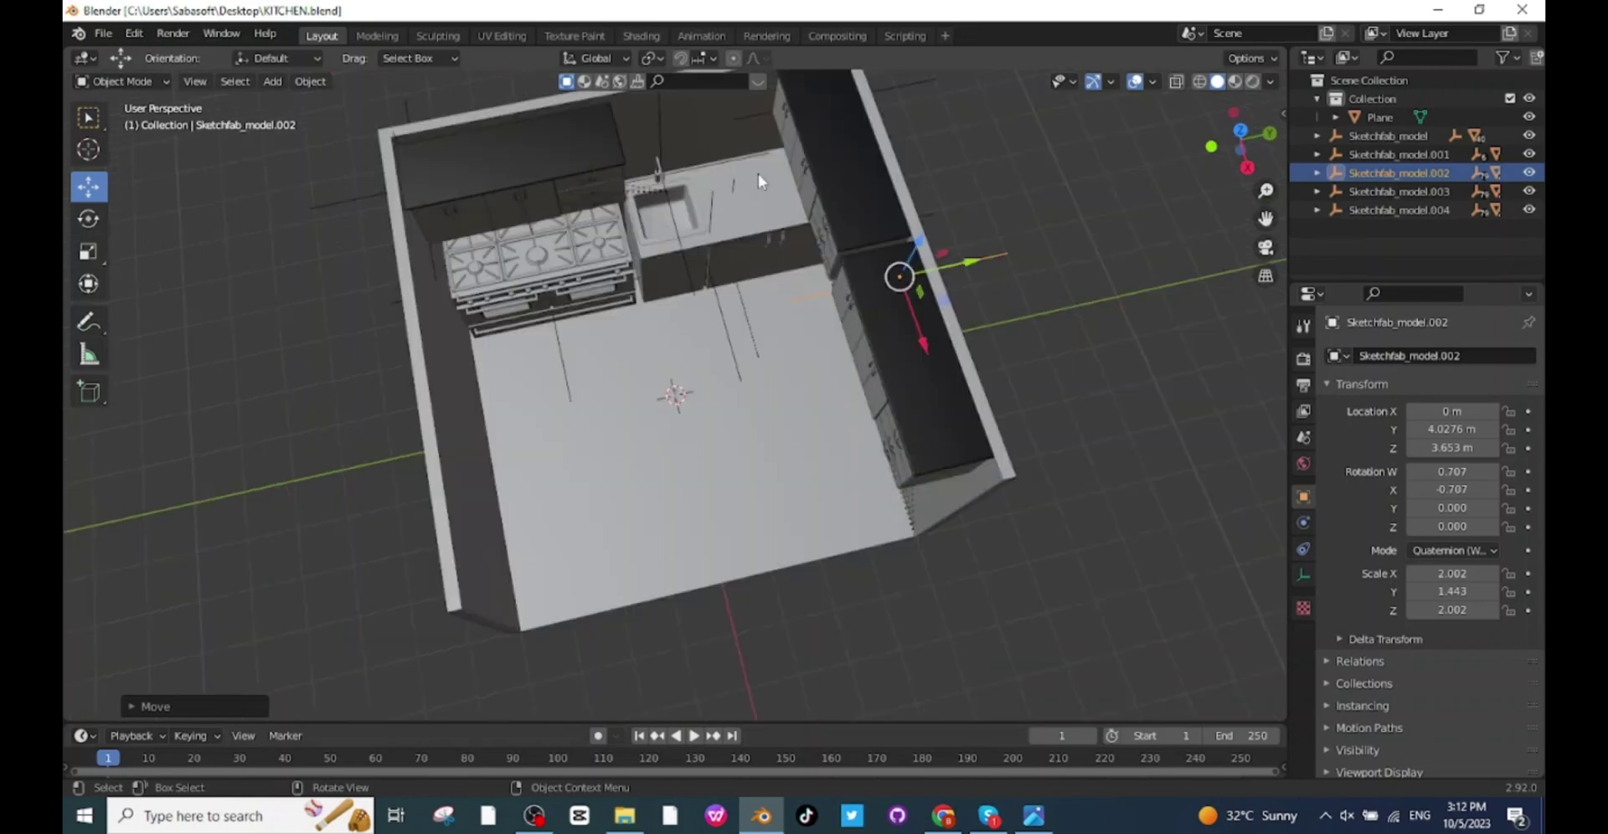
pyautogui.press('shift')
pyautogui.keyDown('shift'); pyautogui.rightClick(764, 182); pyautogui.keyUp('shift')
# Import the glTF dish rack model and scale it uniformly to about 0.055
pyautogui.click(102, 34)
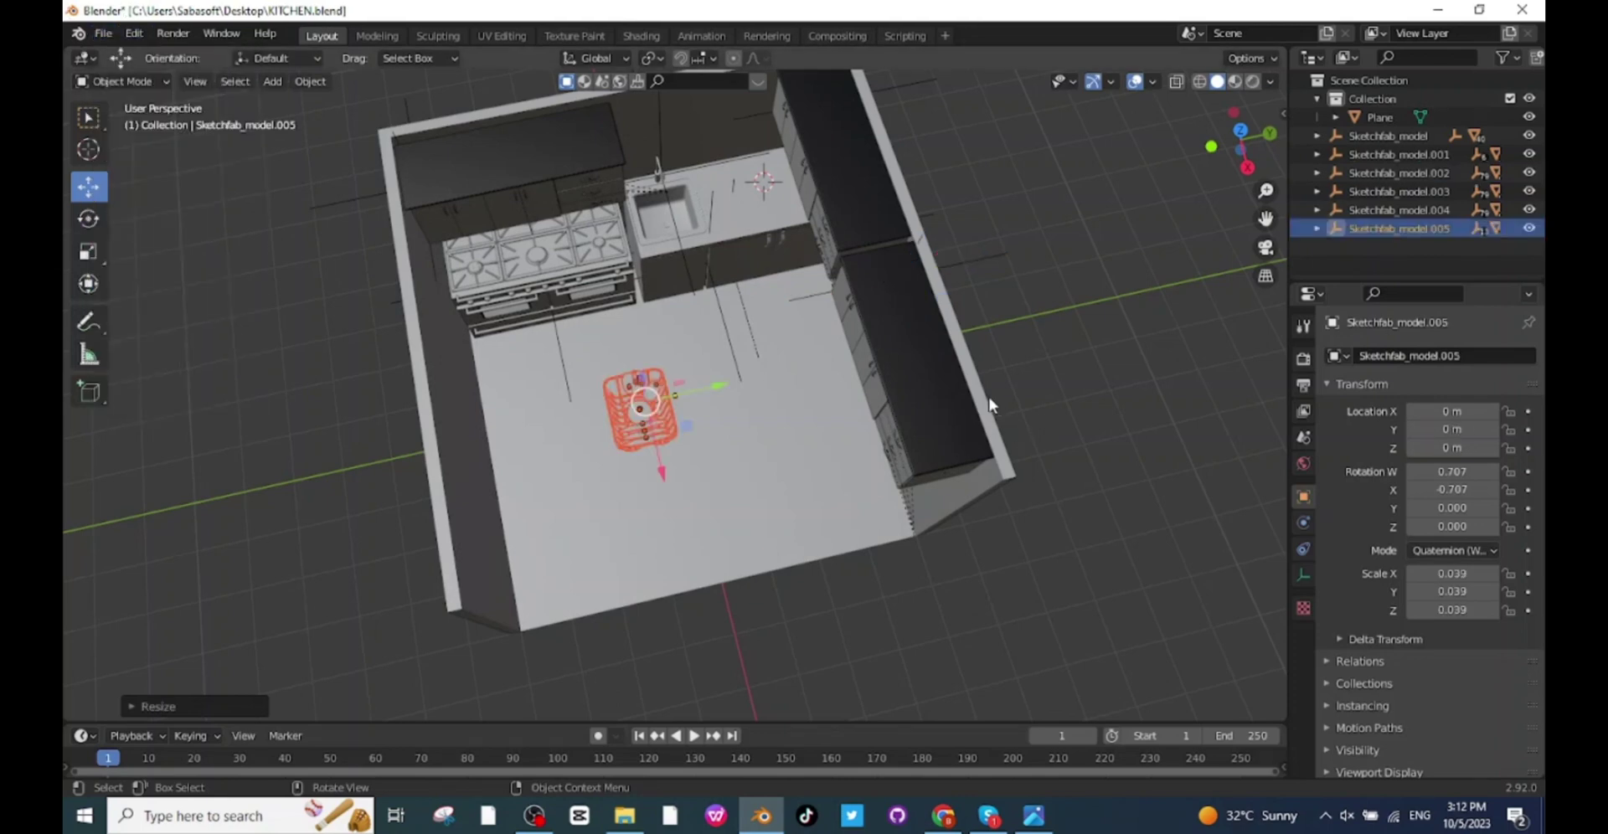
pyautogui.press('s')
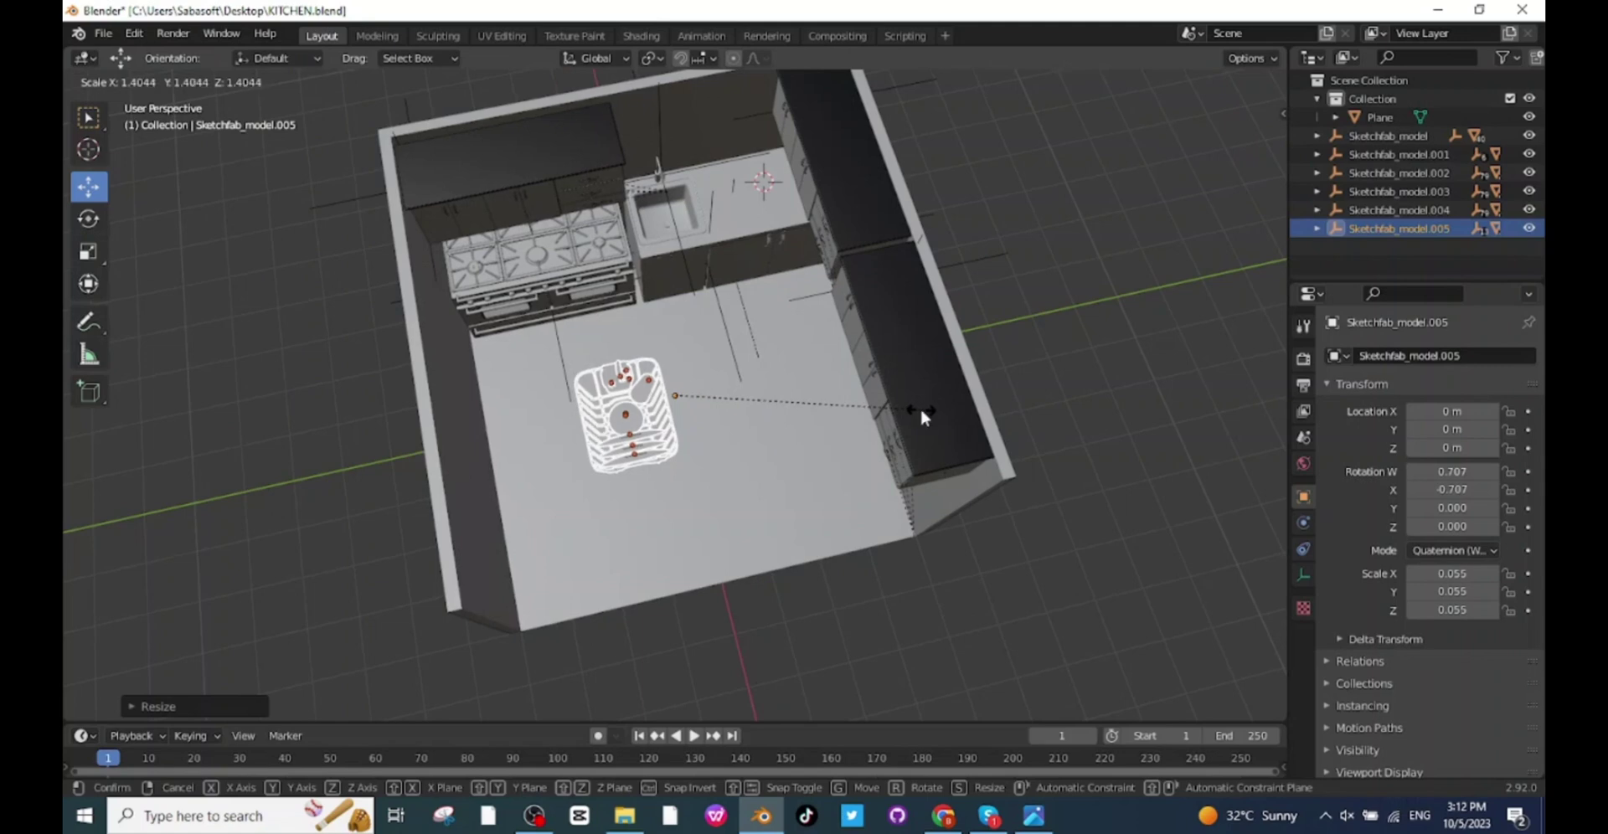
pyautogui.click(919, 410)
# Move the dish rack above the sink counter to about X -3.63 m, Y 3.75 m, Z 2.94 m and rotate it about 90° around Z
pyautogui.moveTo(919, 411); pyautogui.dragTo(711, 449, button='middle')
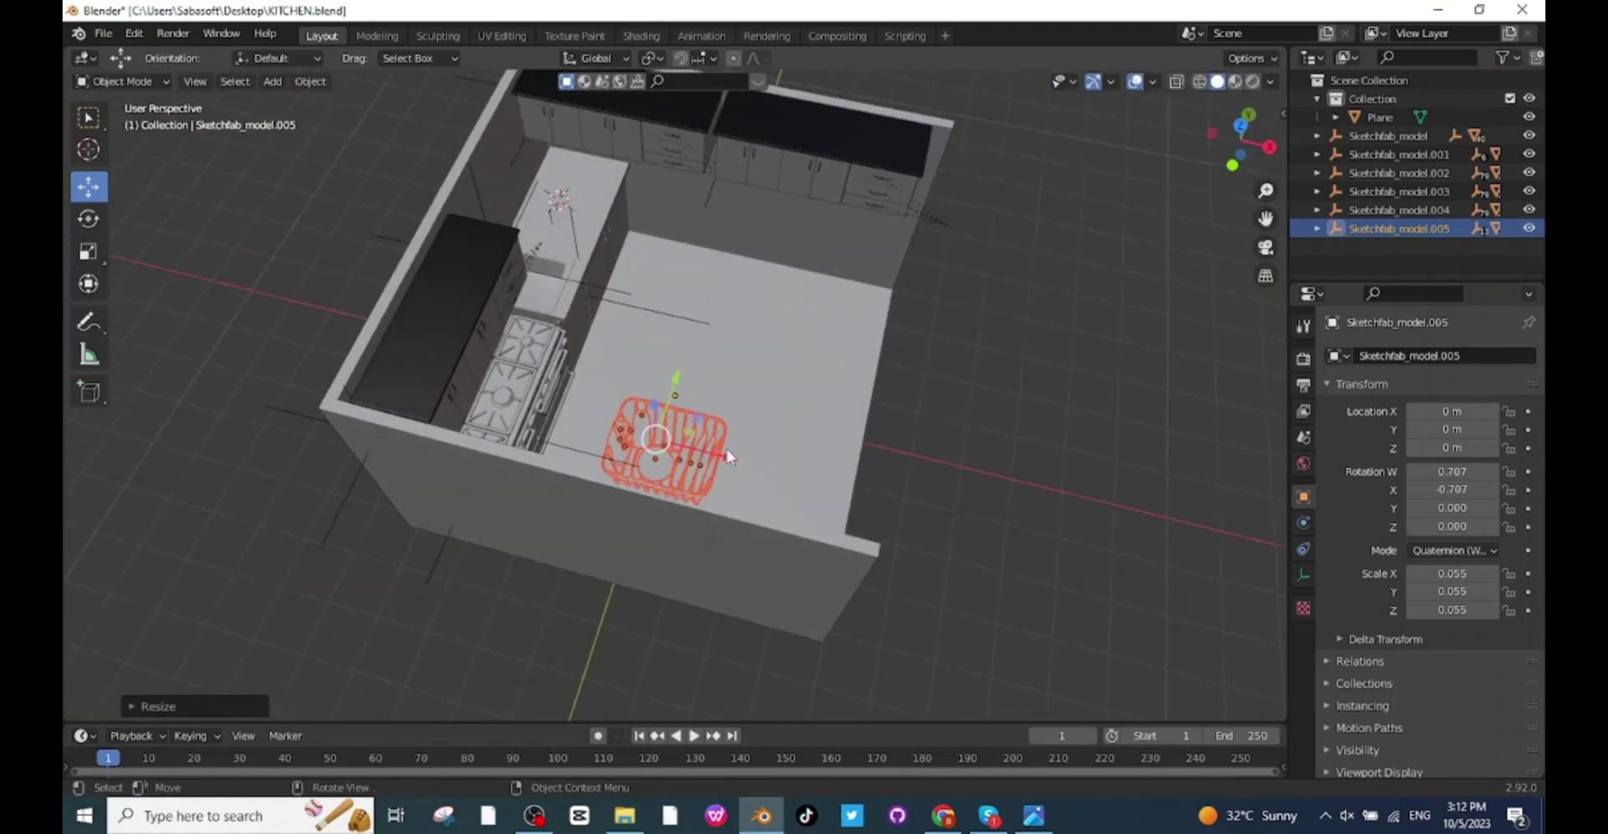
pyautogui.moveTo(726, 450); pyautogui.dragTo(572, 380)
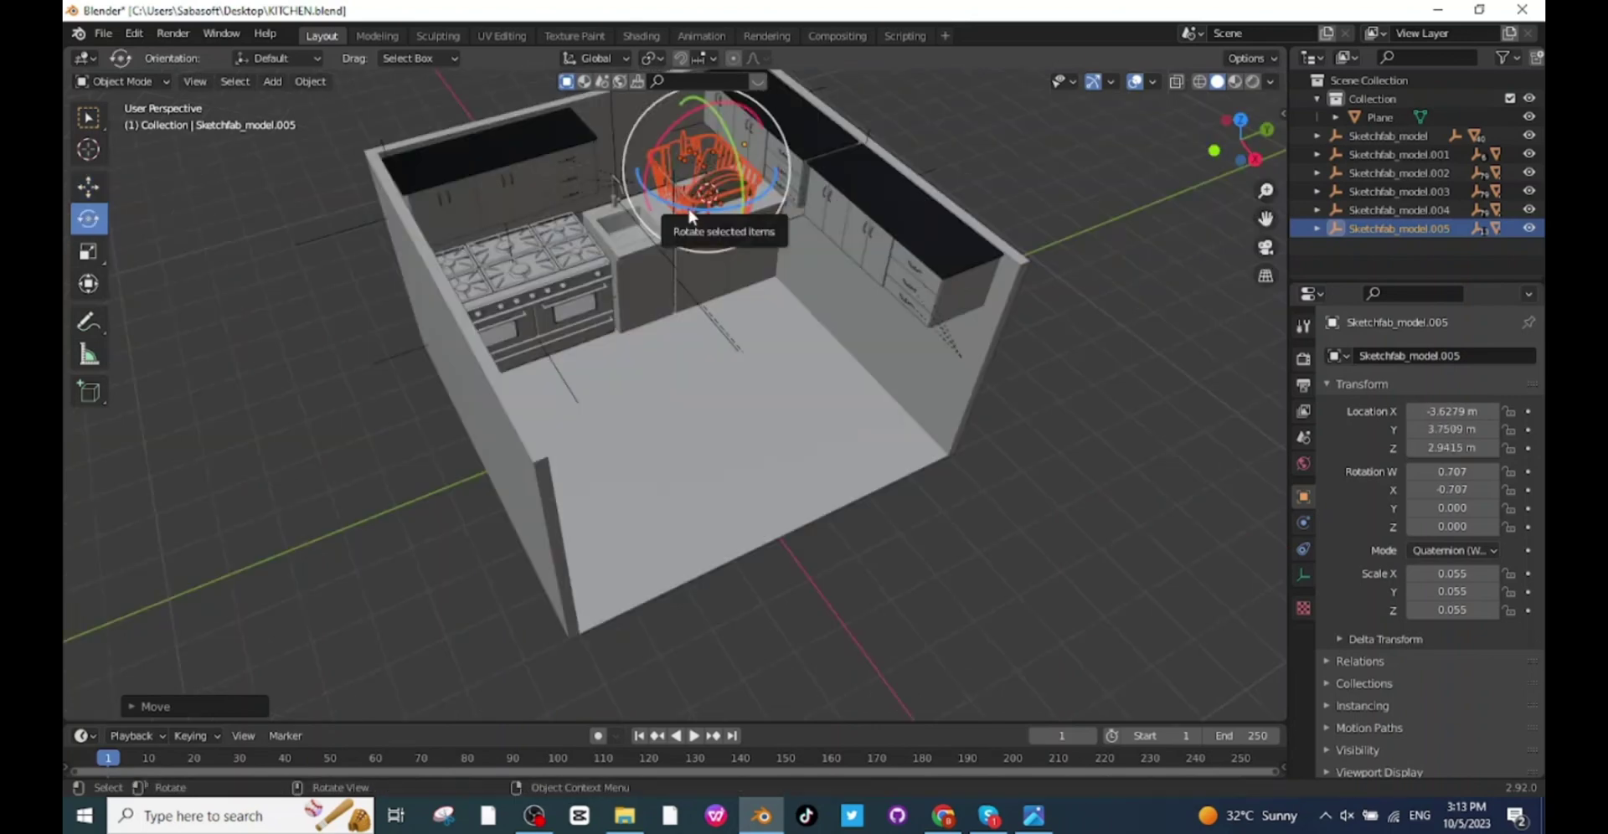
pyautogui.moveTo(708, 214); pyautogui.dragTo(804, 197)
pyautogui.moveTo(804, 198); pyautogui.dragTo(241, 219, button='middle')
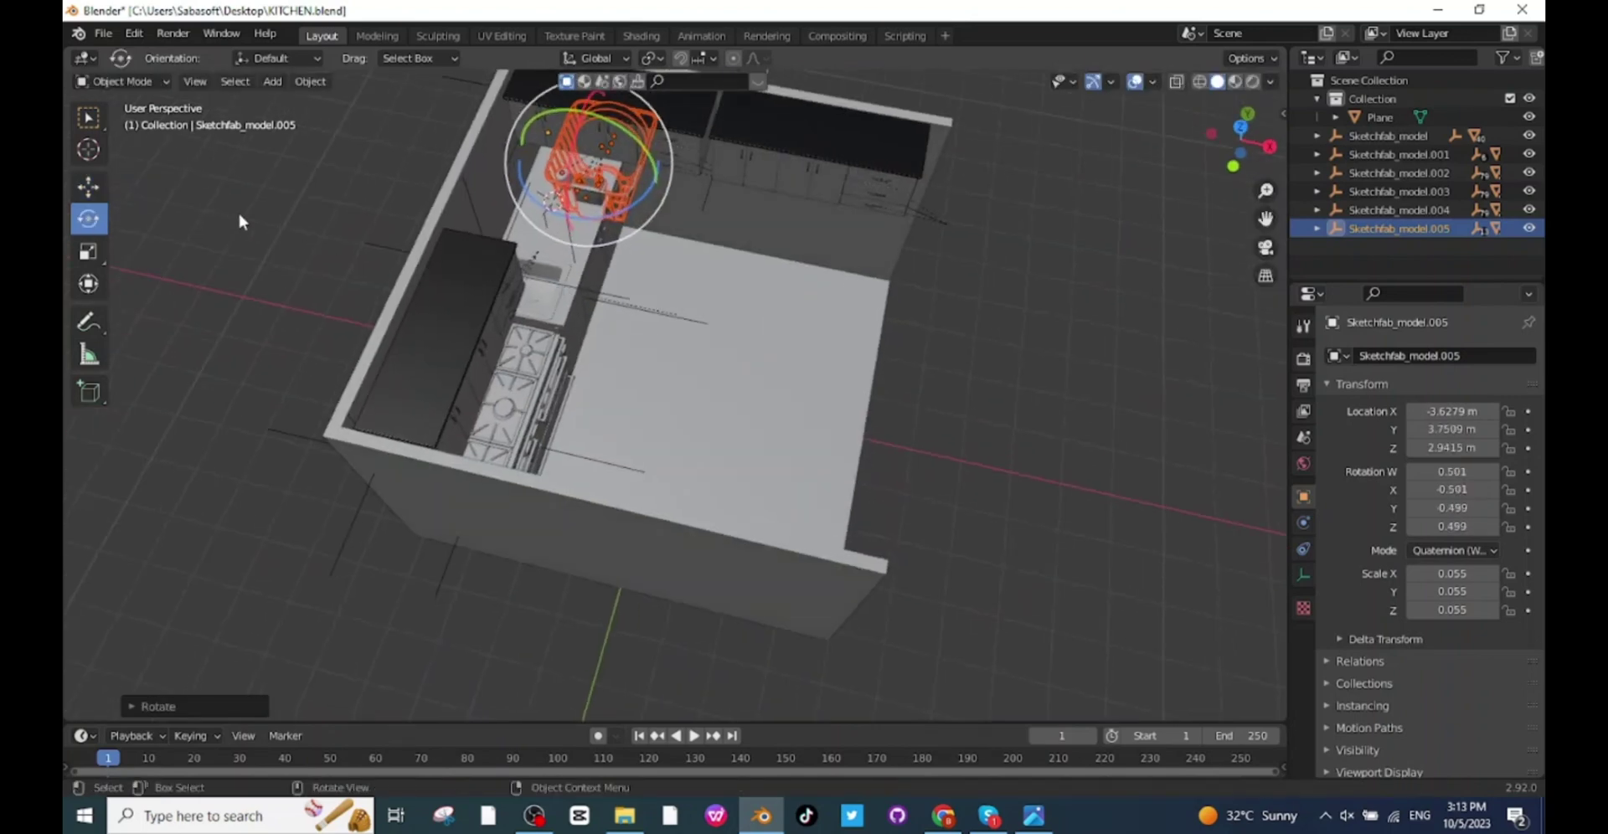
# Shrink the dish rack to a scale of about 0.038, with X at 0.051, and reposition it to about X -3.88 m, Y 2.66 m
pyautogui.click(90, 190)
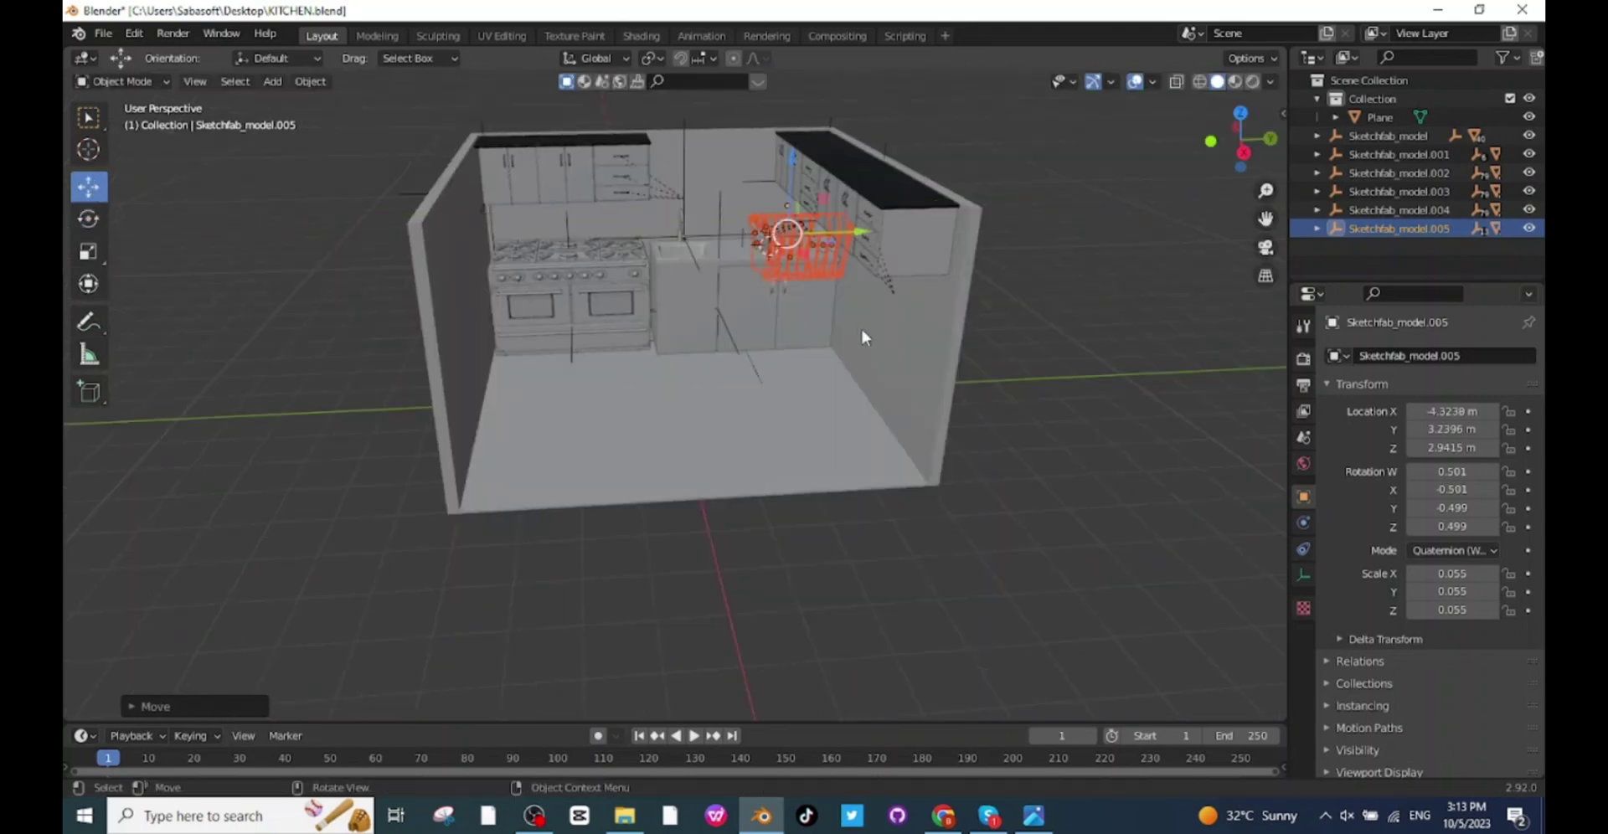
pyautogui.press('s')
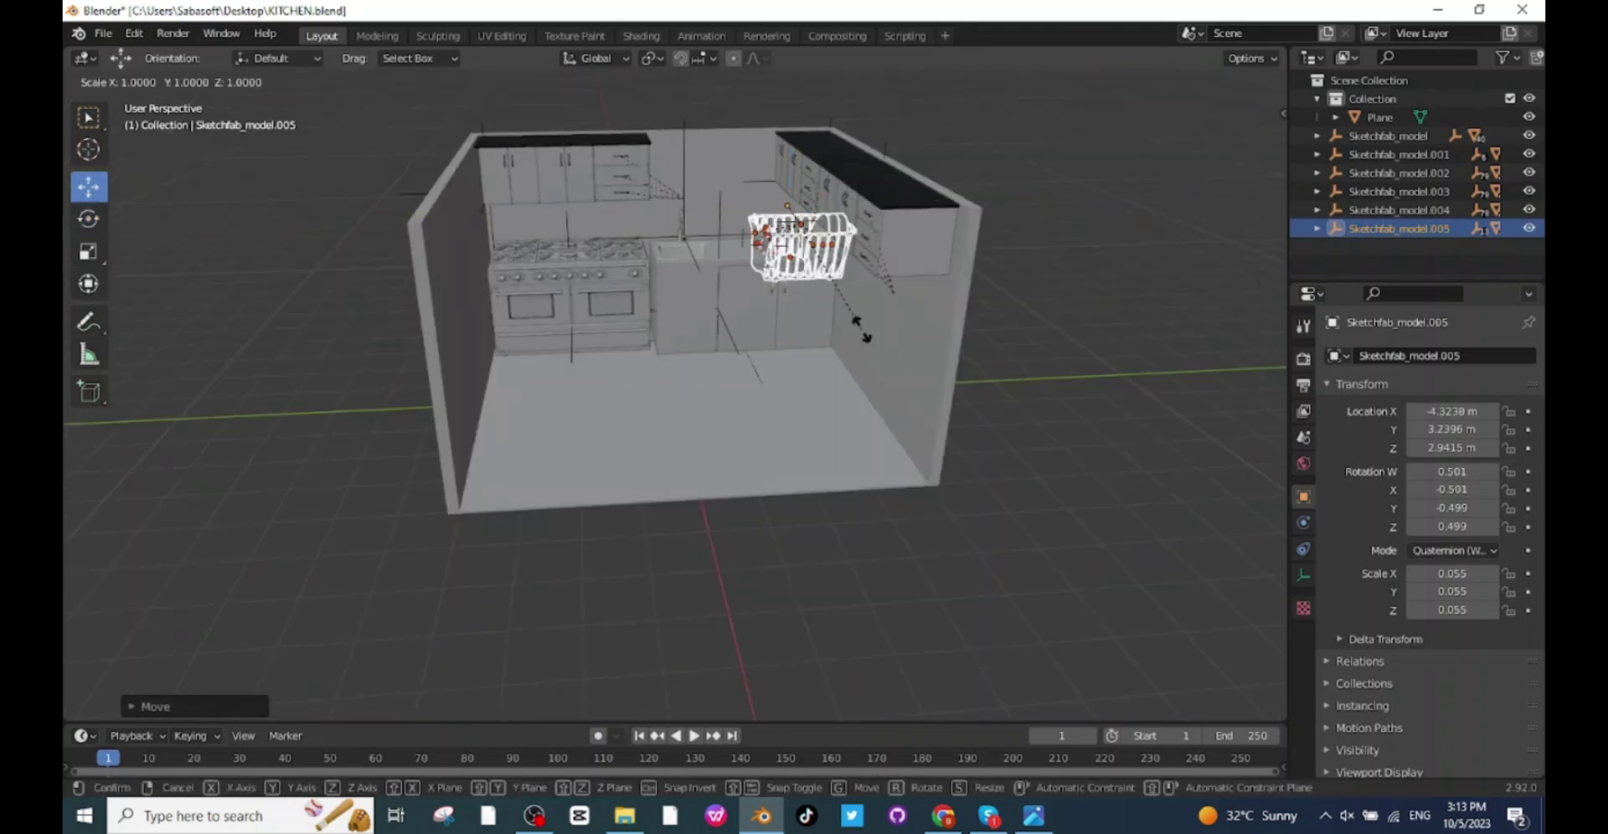
pyautogui.click(816, 300)
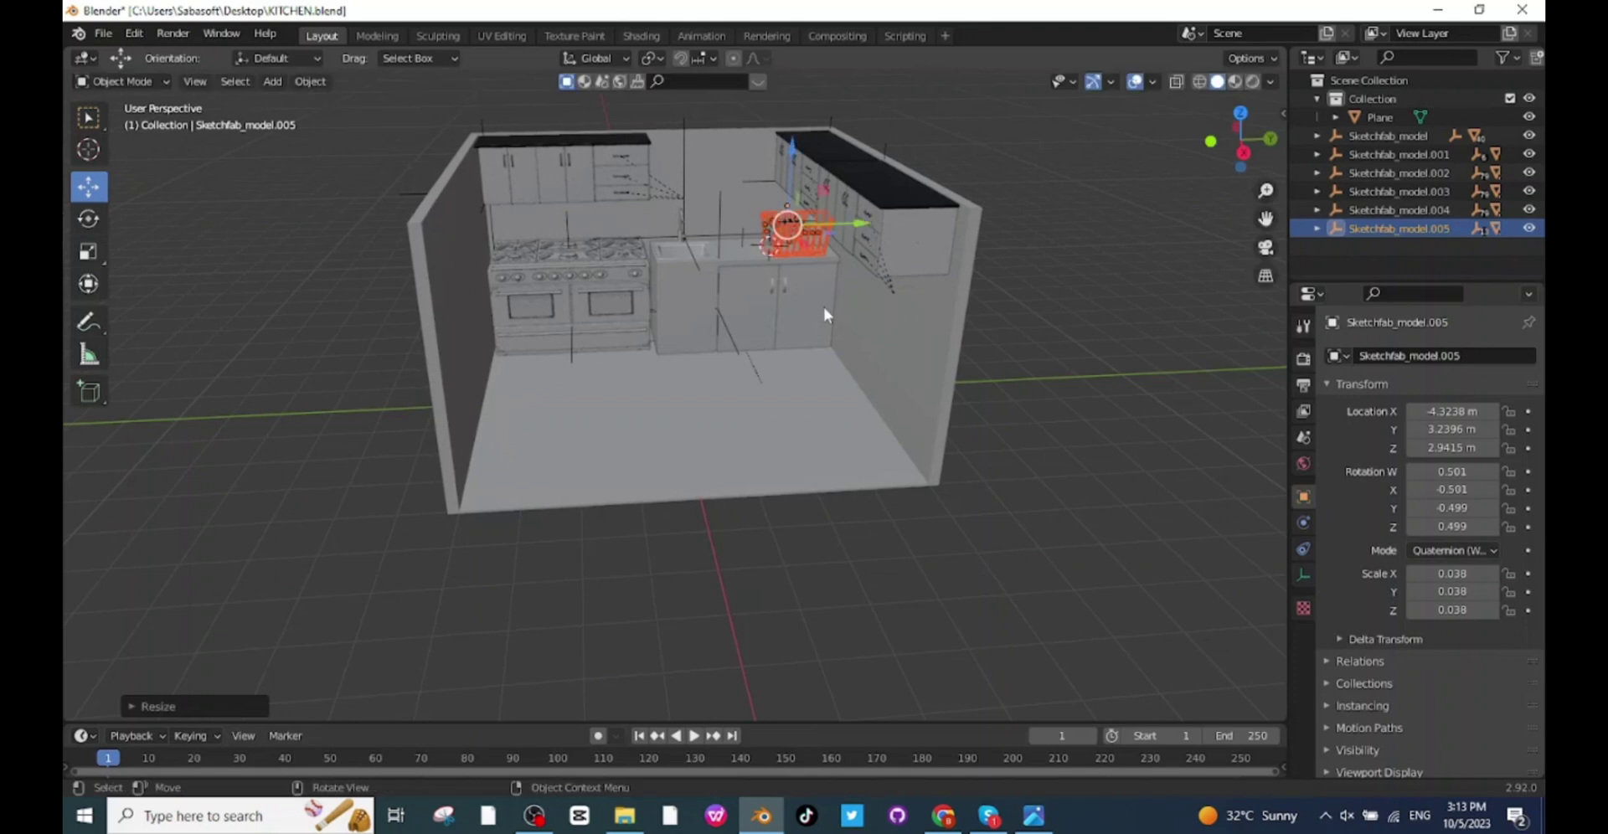
pyautogui.moveTo(822, 307); pyautogui.dragTo(745, 359, button='middle')
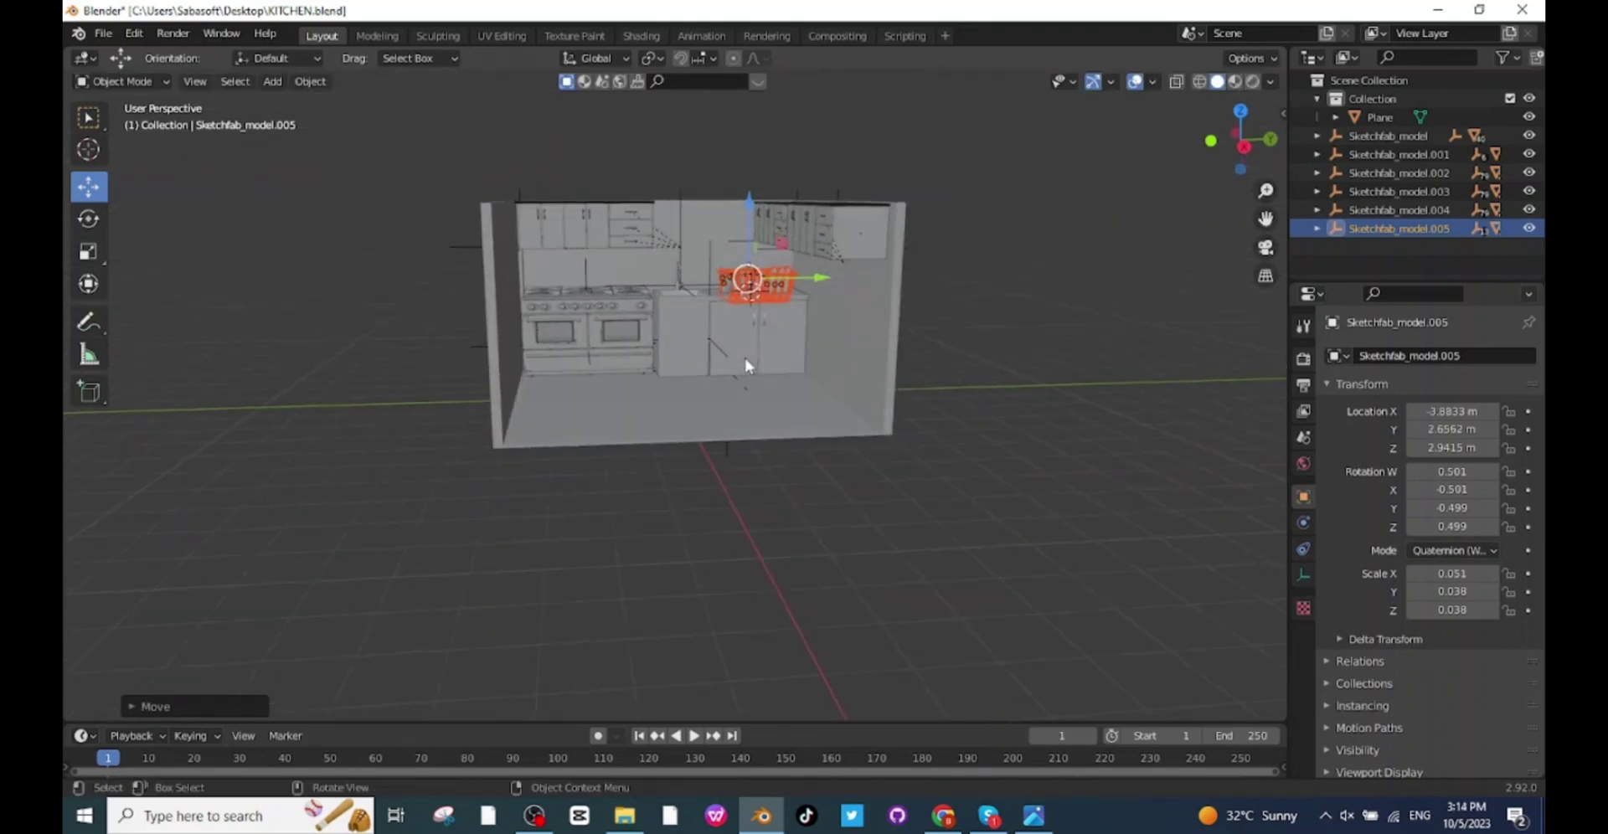
# Import the glTF base cabinet, scale it to about 2.08 and move it along Y to about 3.81 m beside the right wall
pyautogui.click(102, 37)
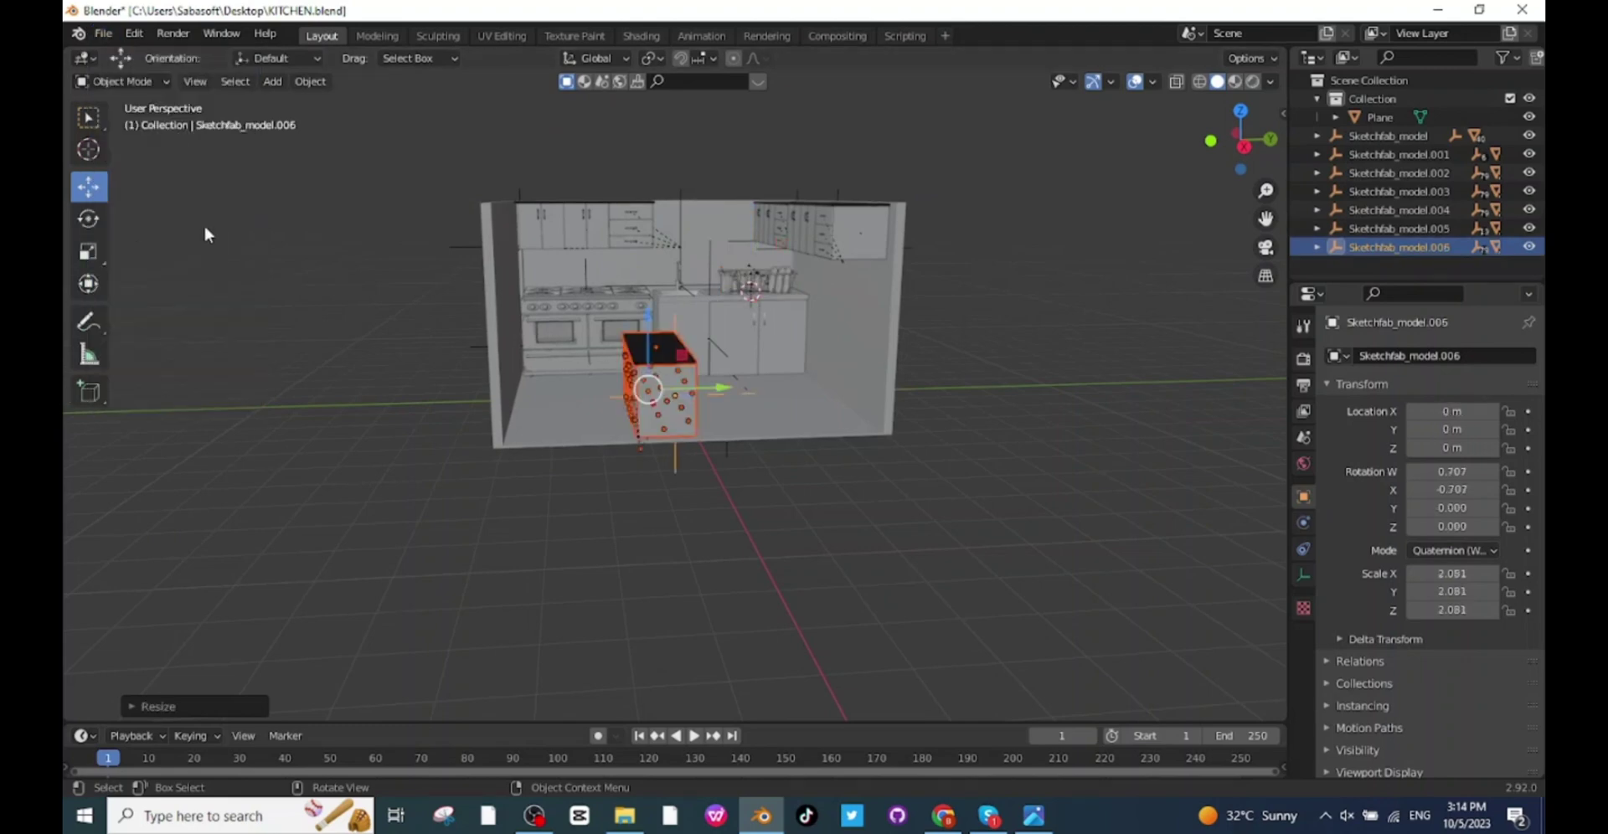
pyautogui.moveTo(722, 397); pyautogui.dragTo(873, 397)
pyautogui.moveTo(873, 397); pyautogui.dragTo(976, 352, button='middle')
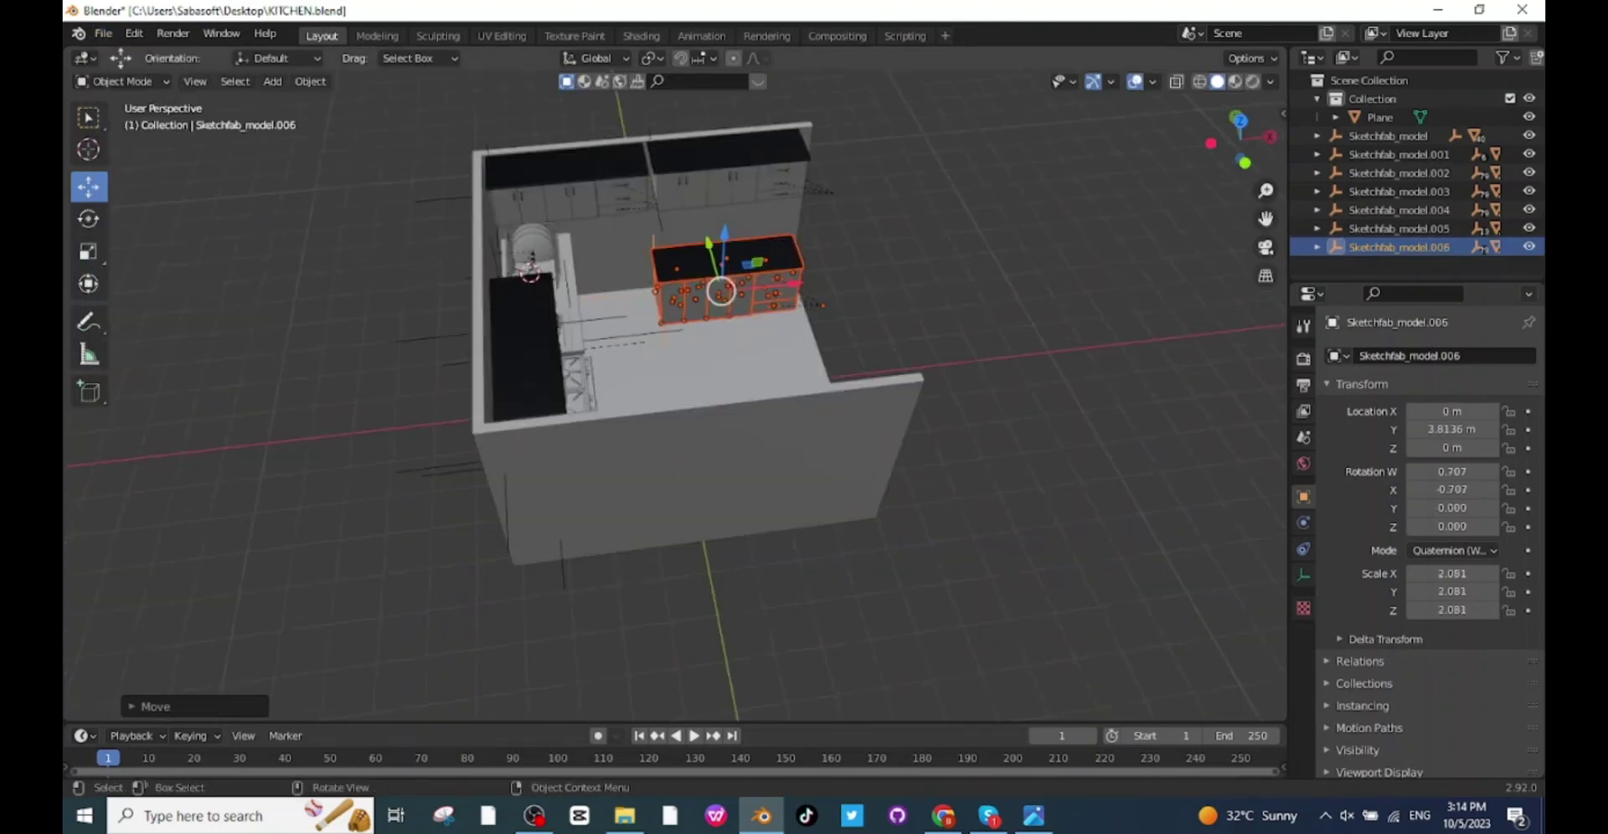
# Enlarge and stretch the base cabinet to a scale of about 2.98, 2.99, 2.26 and position it at about X -1.47 m, Y 3.96 m
pyautogui.press('s')
pyautogui.click(1008, 352)
pyautogui.press('s')
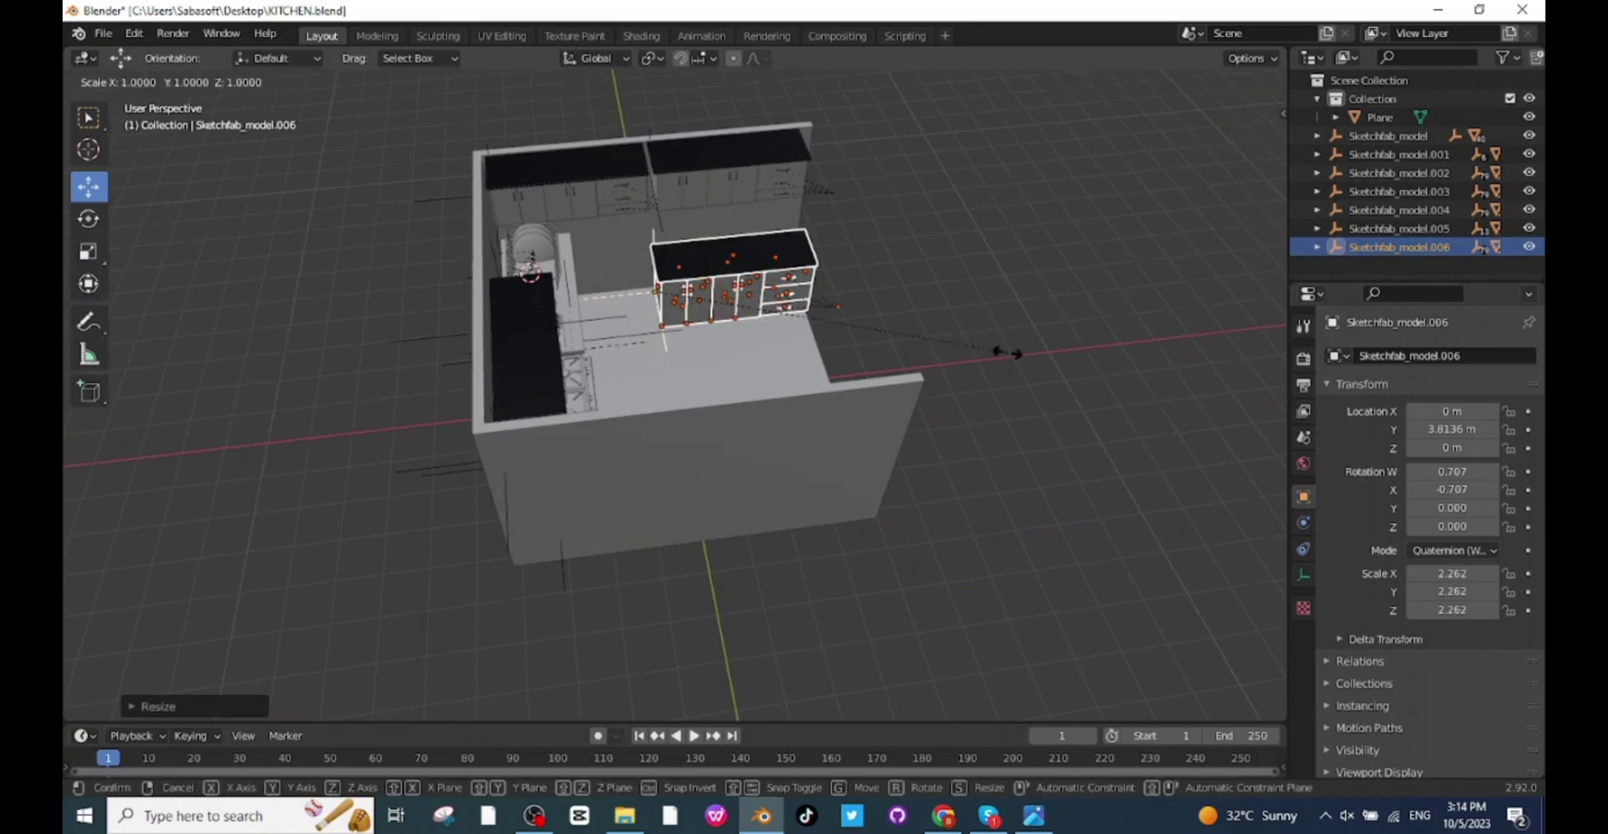
pyautogui.press('x')
pyautogui.click(1118, 351)
pyautogui.moveTo(811, 284); pyautogui.dragTo(777, 287)
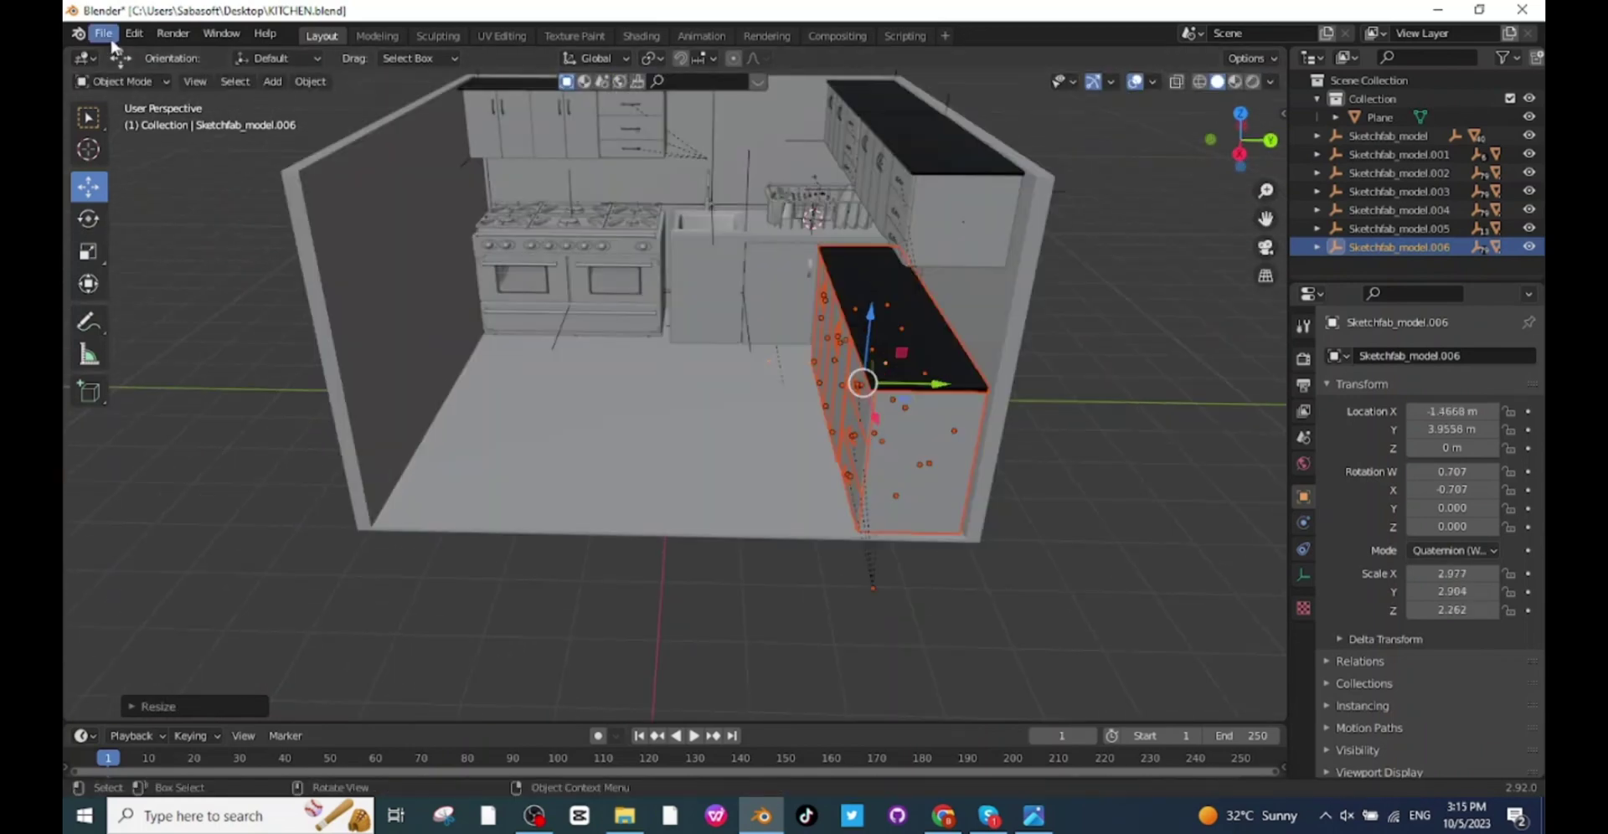
# Import the glTF model with the fridge and washing machine and scale it down to about 0.177
pyautogui.click(105, 36)
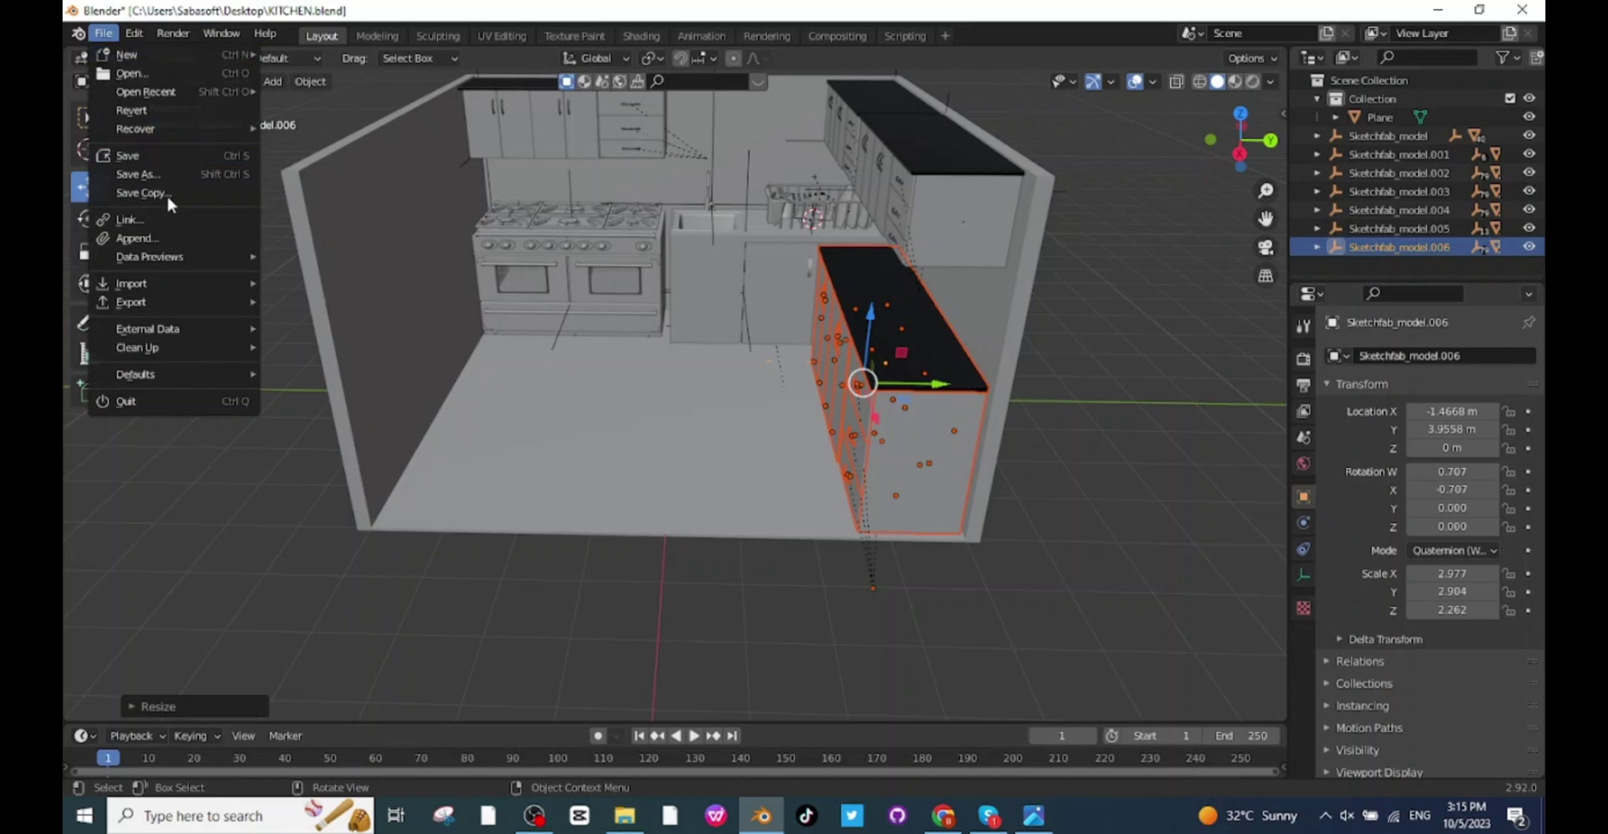
pyautogui.moveTo(143, 289)
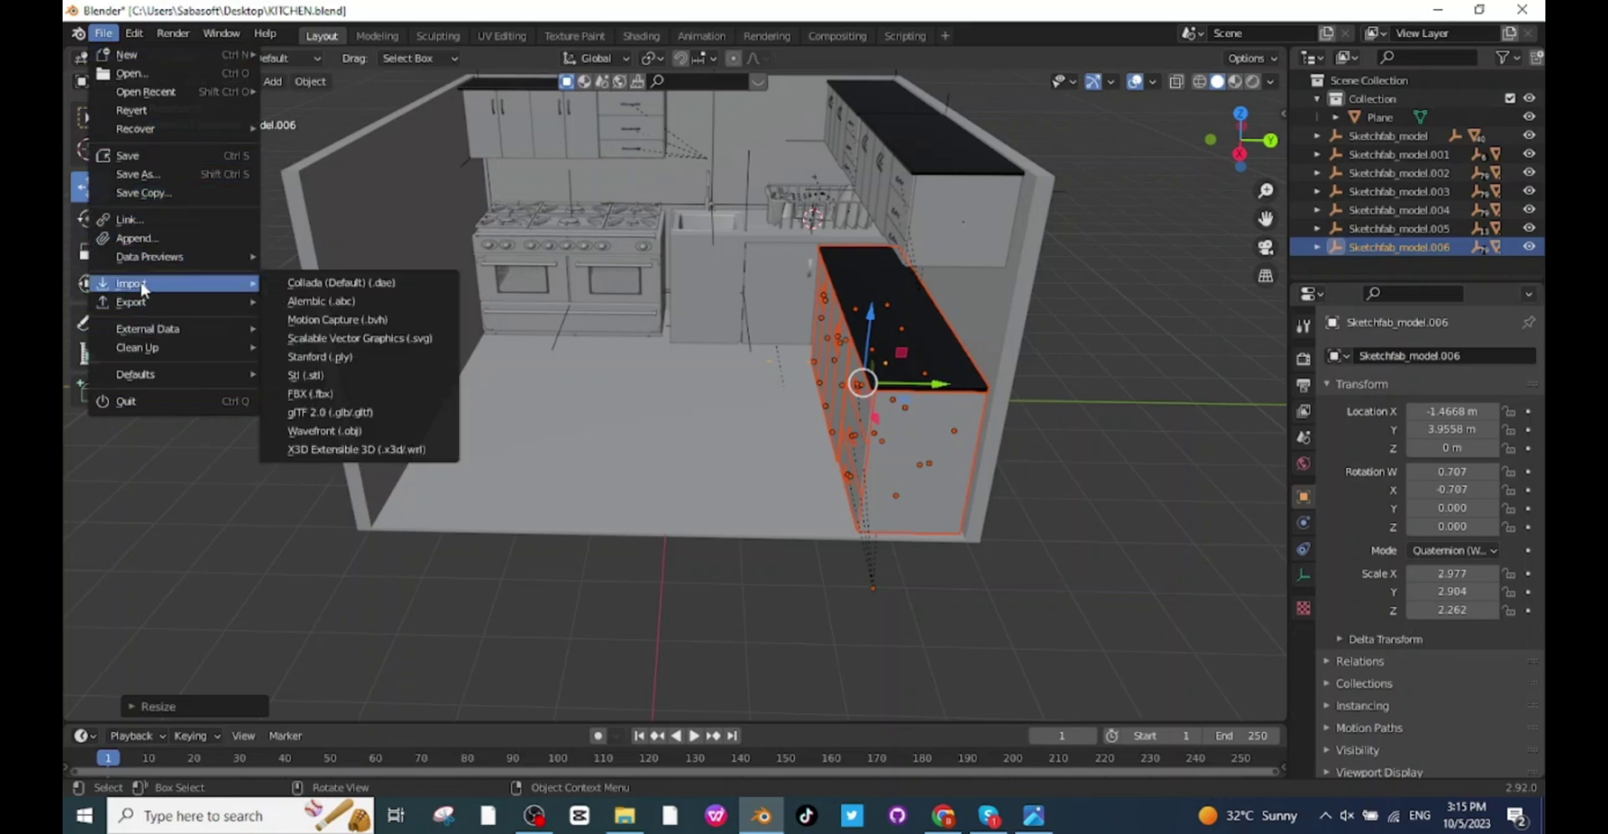
pyautogui.click(352, 412)
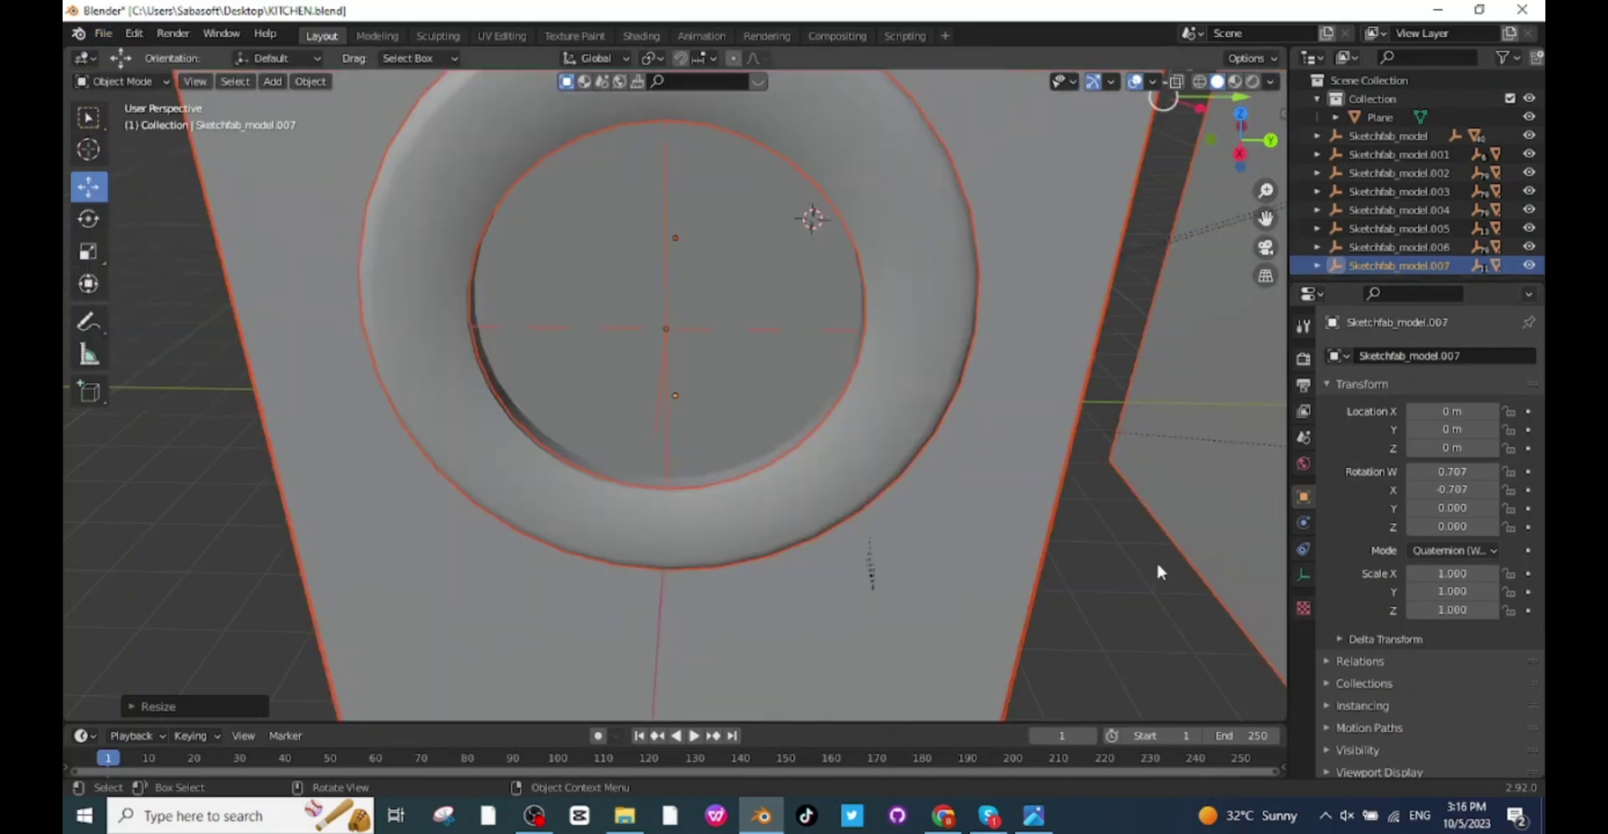
pyautogui.press('s')
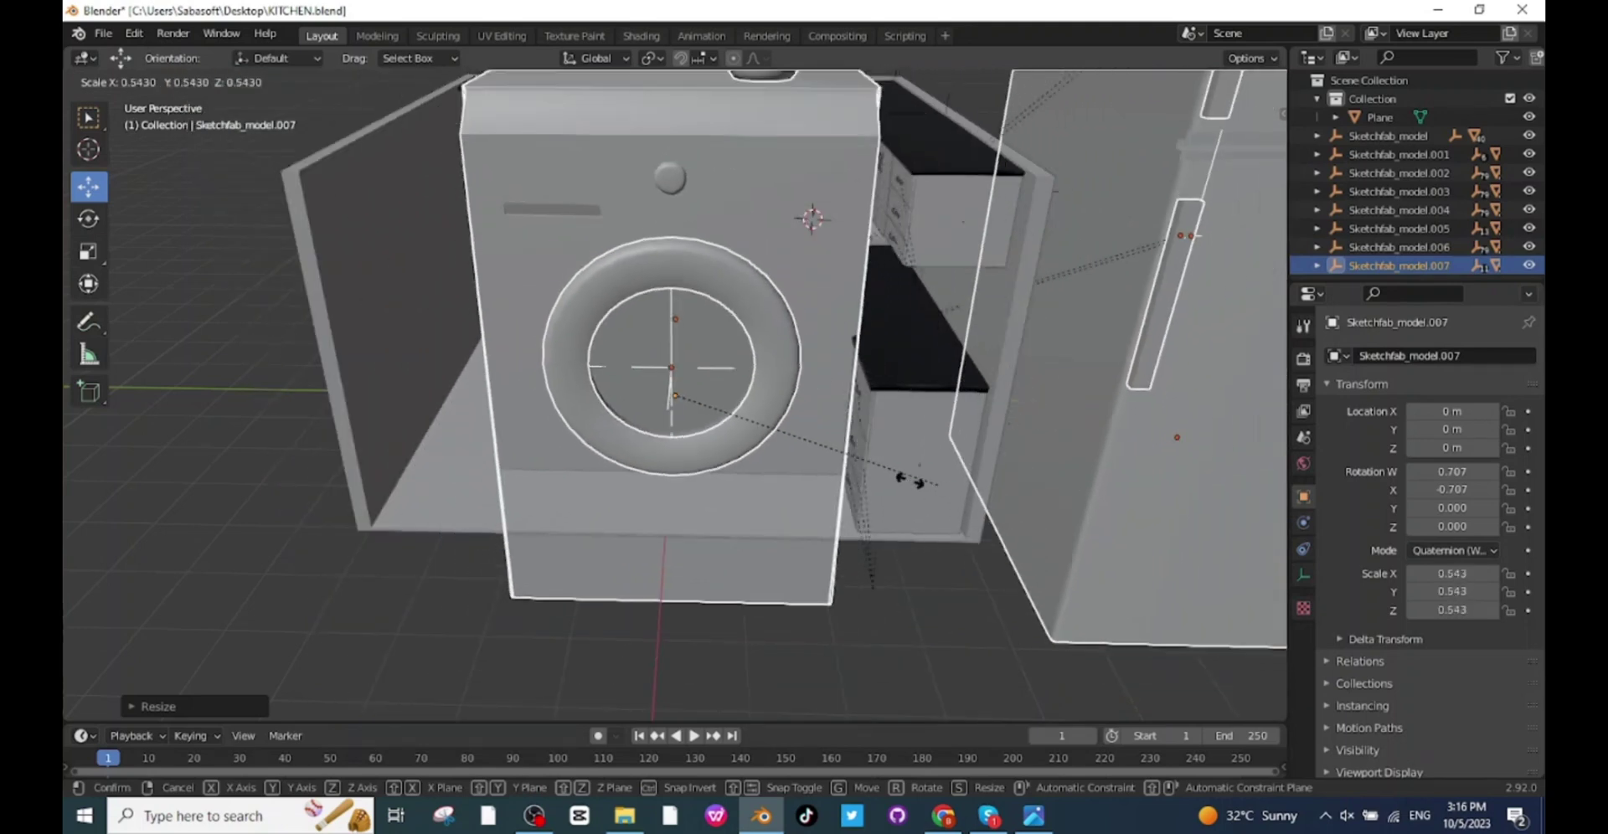
pyautogui.click(745, 445)
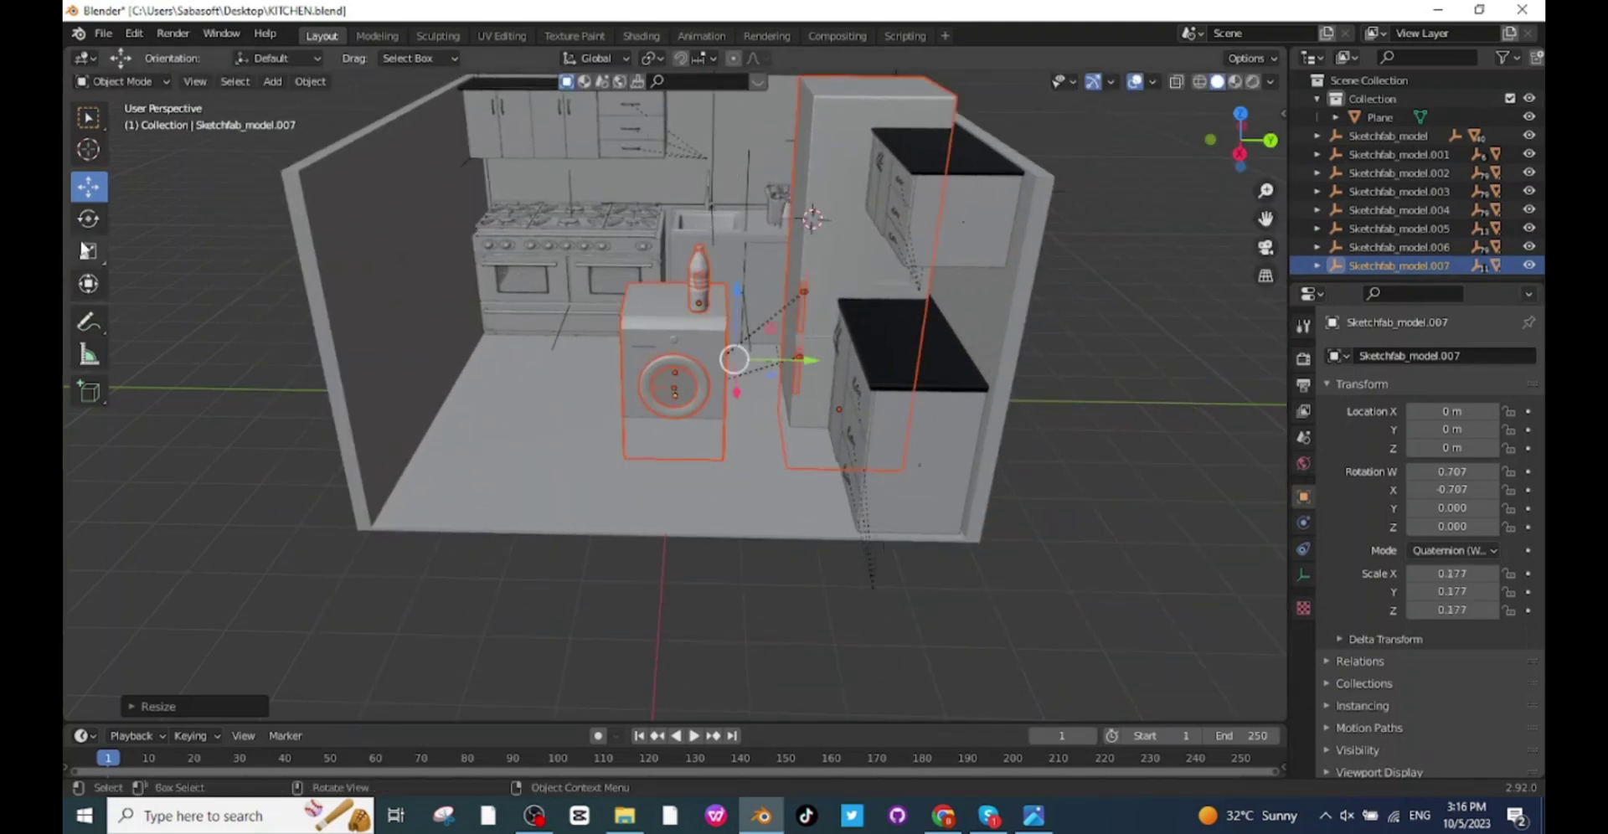
# Rotate the fridge and washing machine set about 90° around Z, shrink it to about 0.142 and move it to about X 1.45 m
pyautogui.click(90, 222)
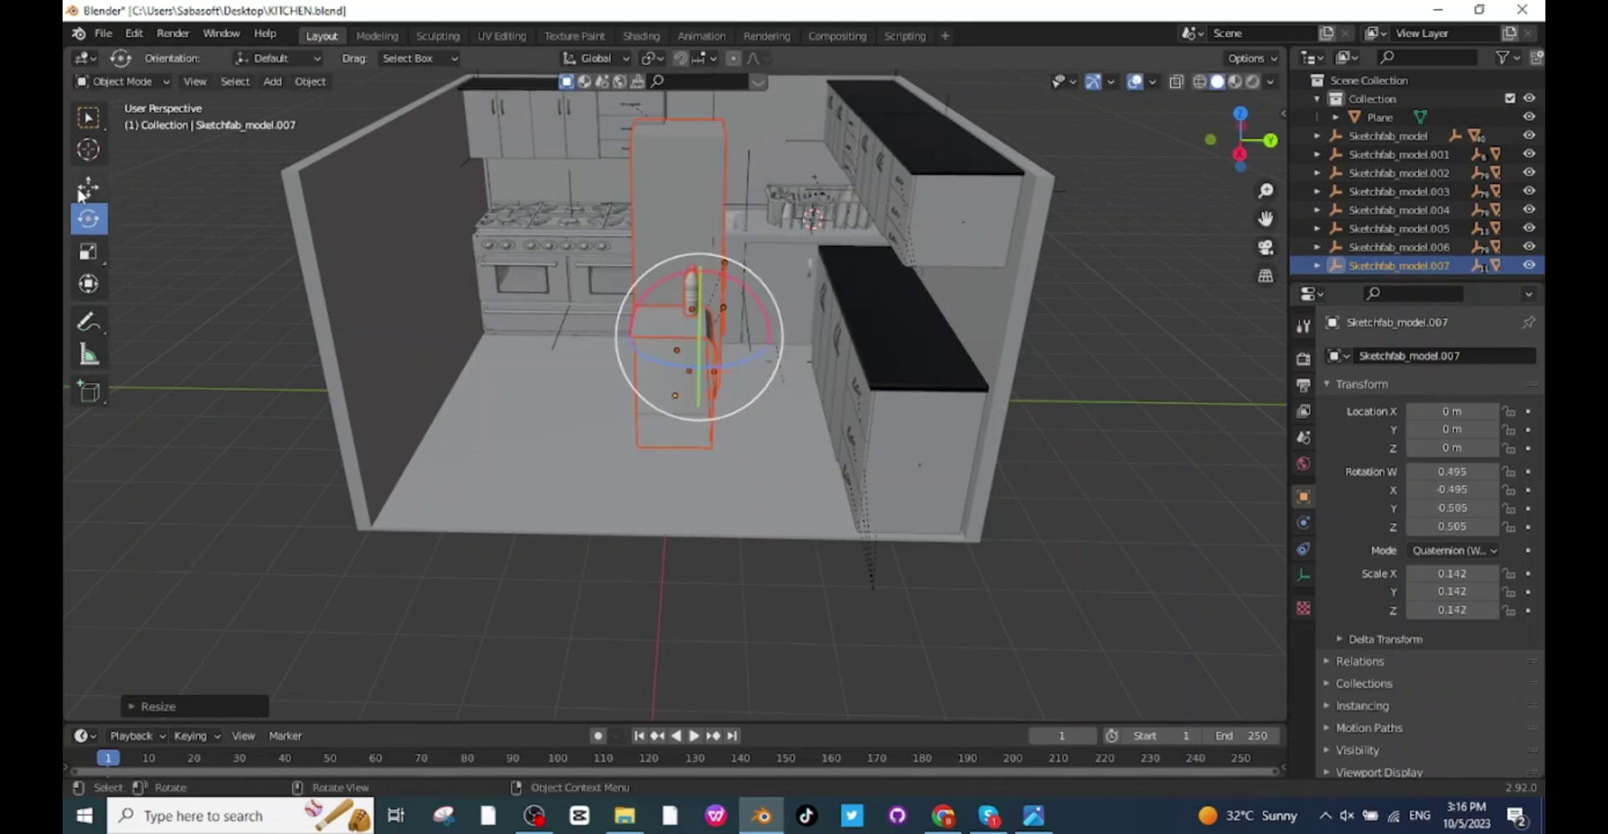
pyautogui.click(83, 189)
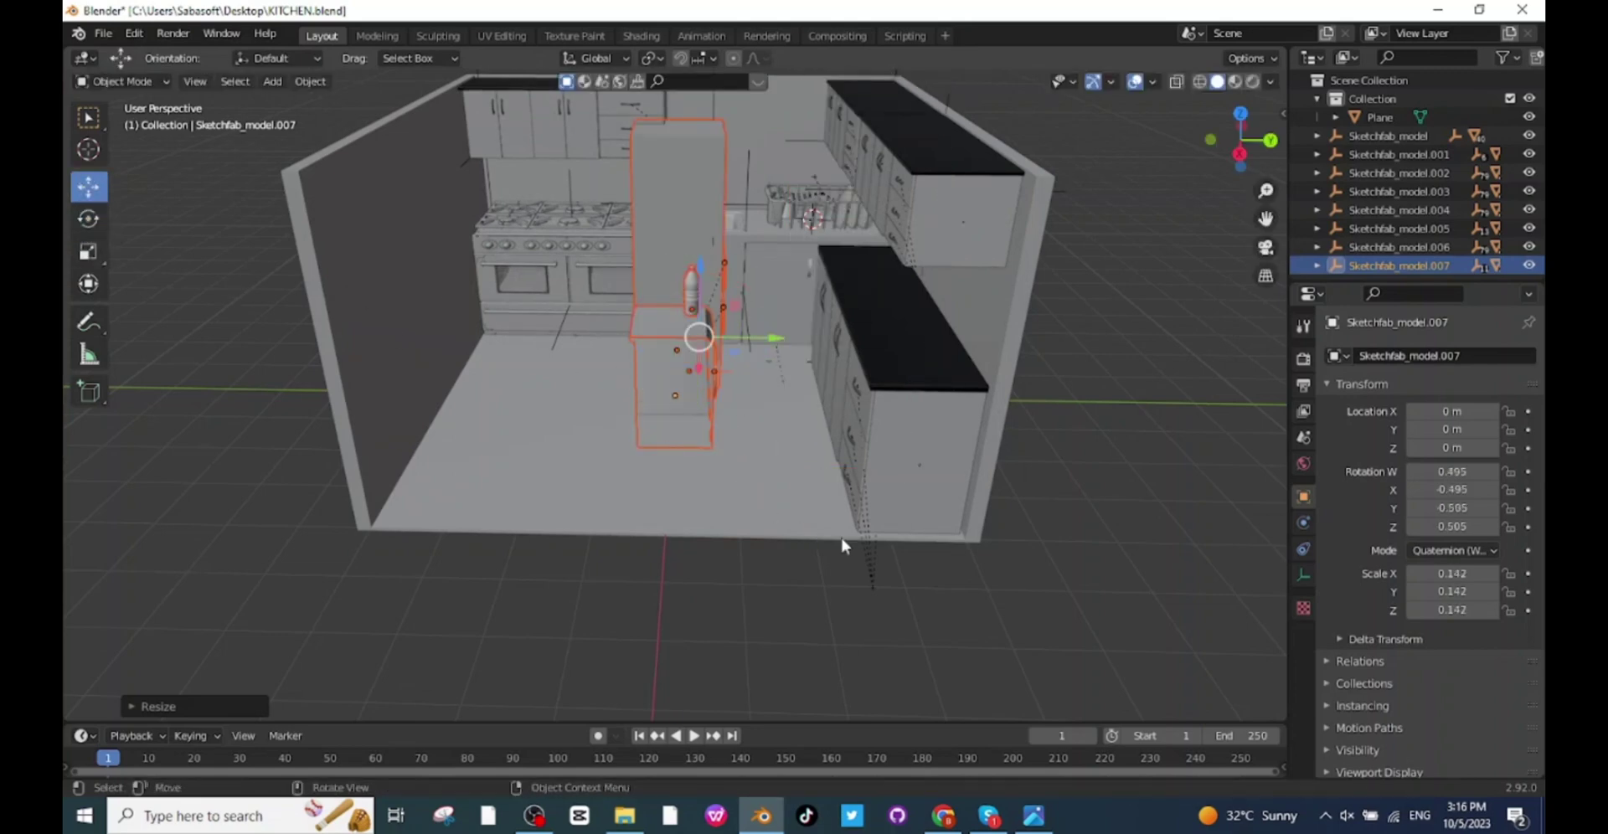
pyautogui.moveTo(842, 545); pyautogui.dragTo(720, 543, button='middle')
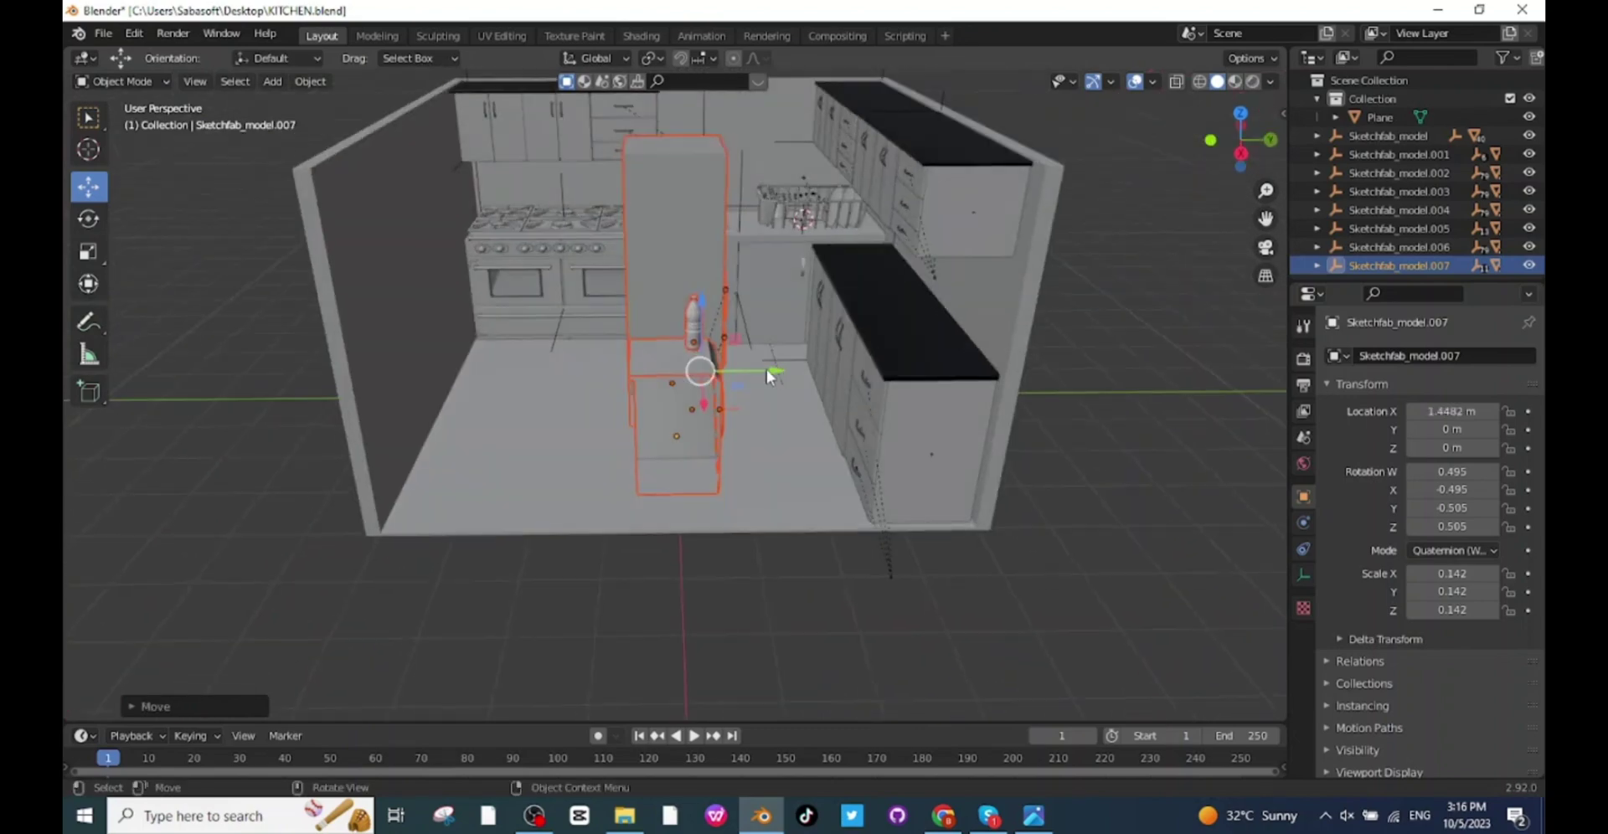
# Move the fridge and washing machine set against the left wall, near the open front of the room
pyautogui.moveTo(766, 369); pyautogui.dragTo(540, 371)
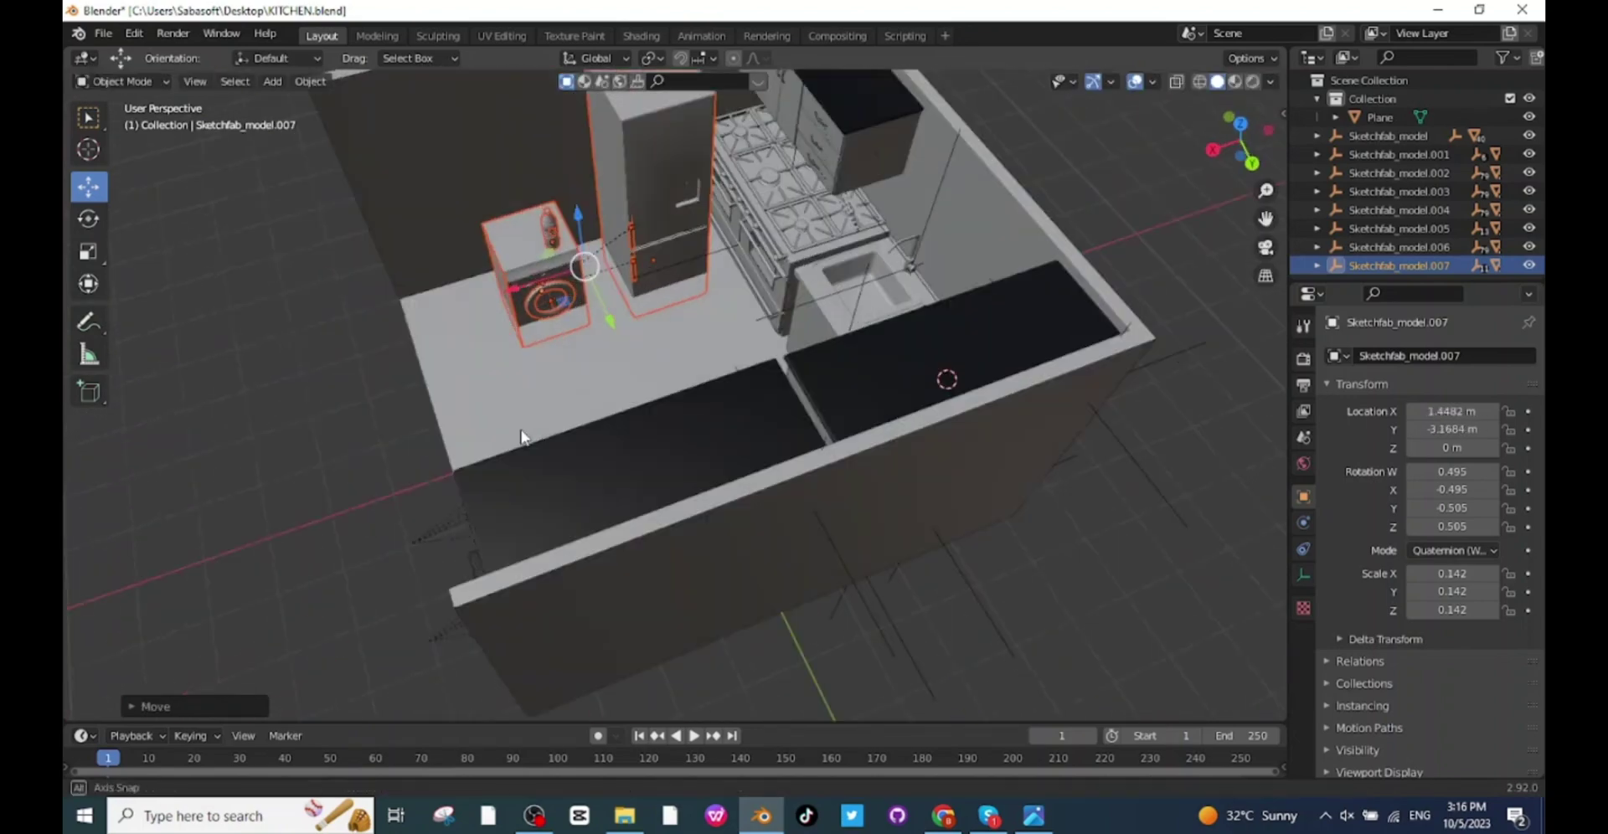
pyautogui.moveTo(521, 437); pyautogui.dragTo(479, 394, button='middle')
pyautogui.moveTo(549, 262); pyautogui.dragTo(462, 266)
pyautogui.moveTo(644, 310); pyautogui.dragTo(879, 206, button='middle')
pyautogui.moveTo(469, 255); pyautogui.dragTo(499, 207)
pyautogui.moveTo(732, 334); pyautogui.dragTo(709, 372, button='middle')
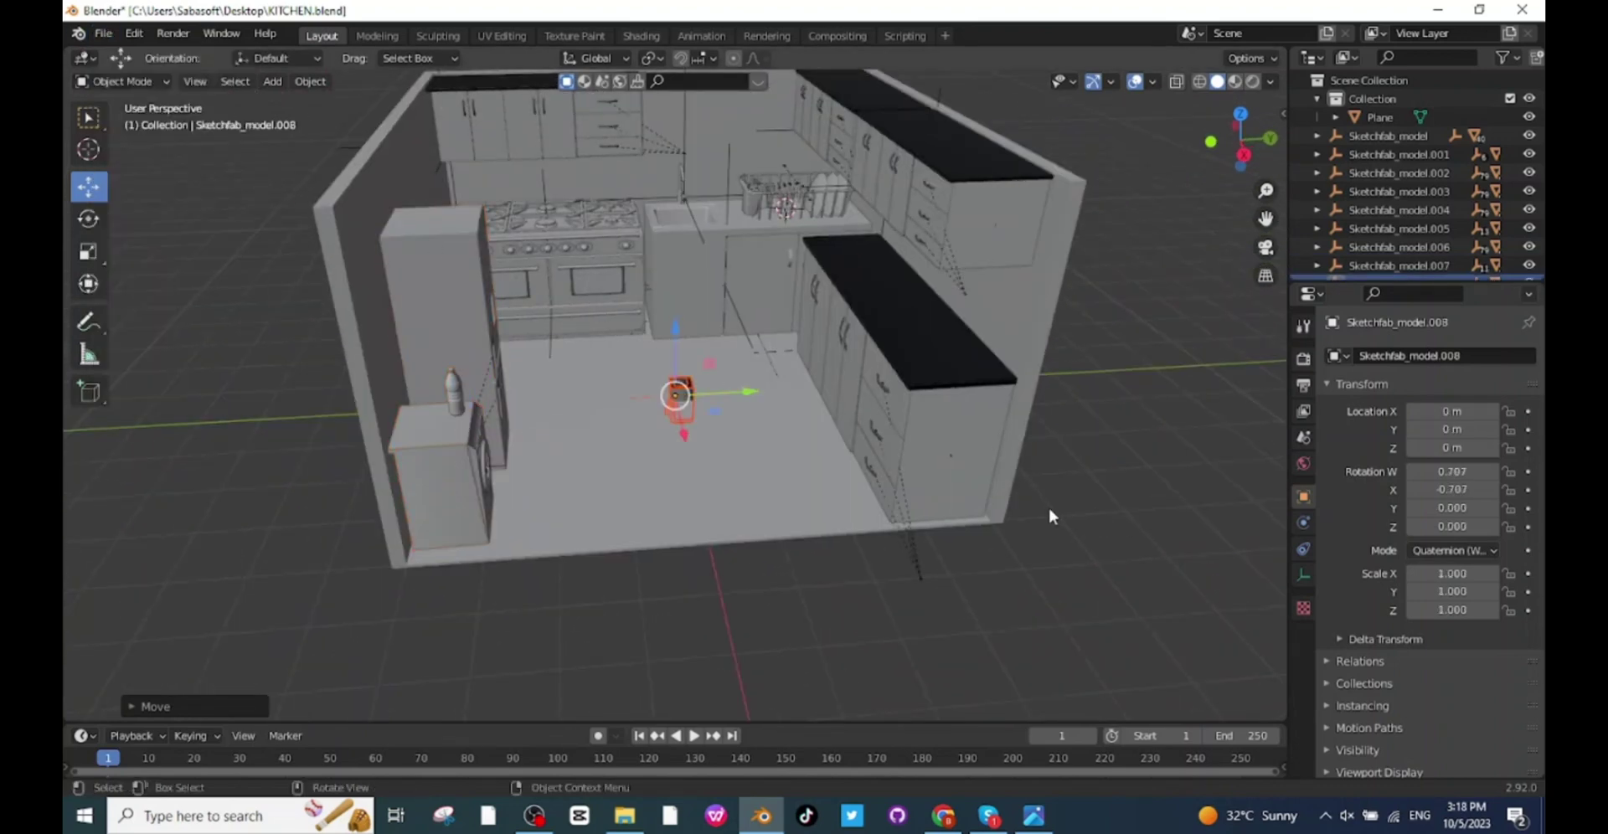
# Scale the imported coffee maker to about 2.19 and move it above the right-hand countertop at about Y 3.58 m, Z 3.05 m
pyautogui.press('s')
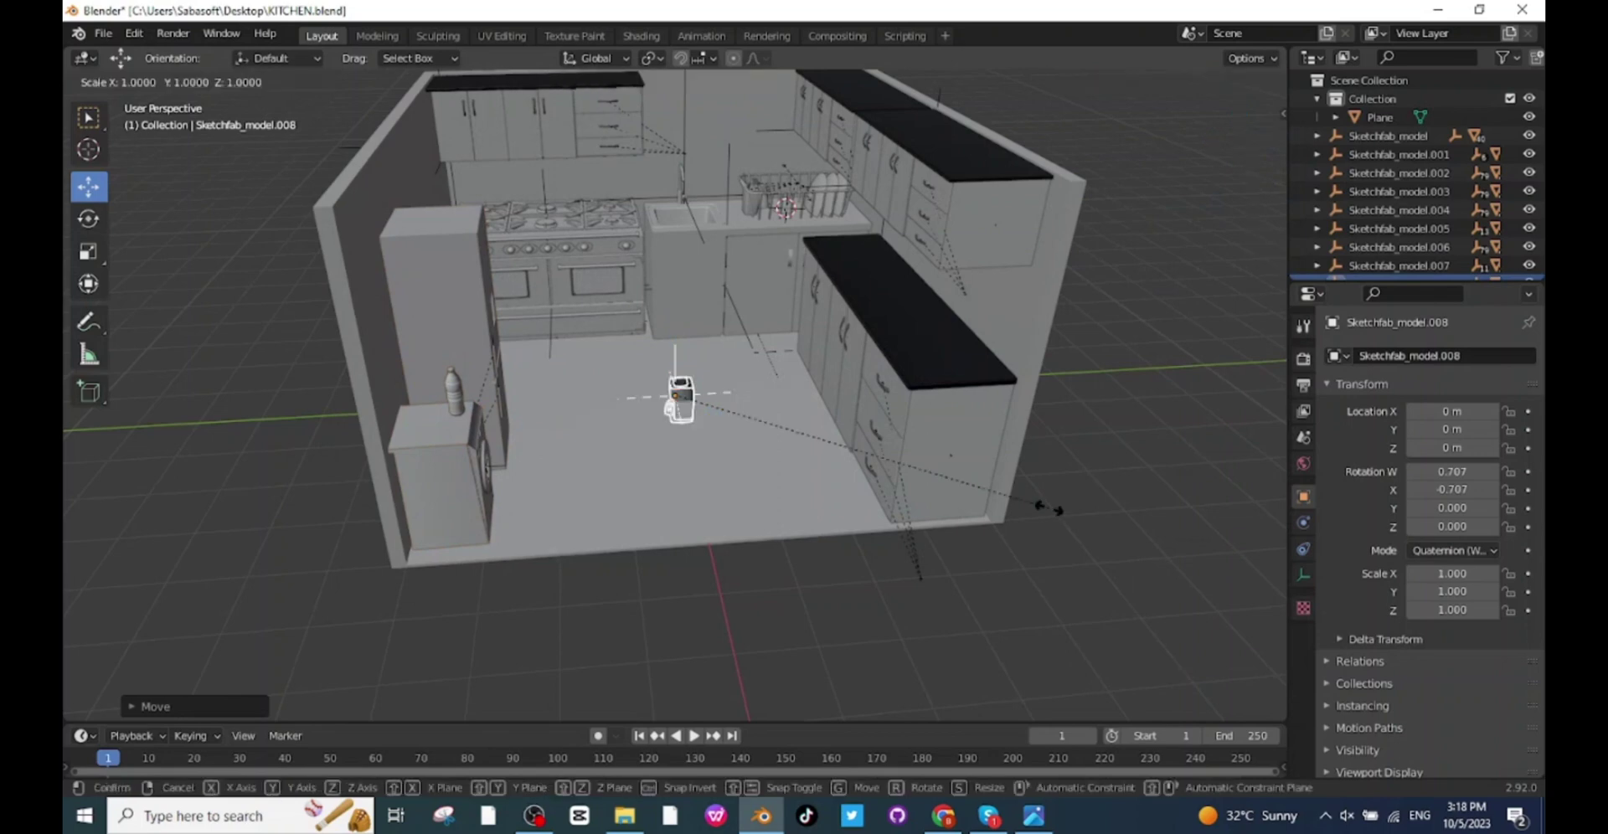
pyautogui.click(269, 650)
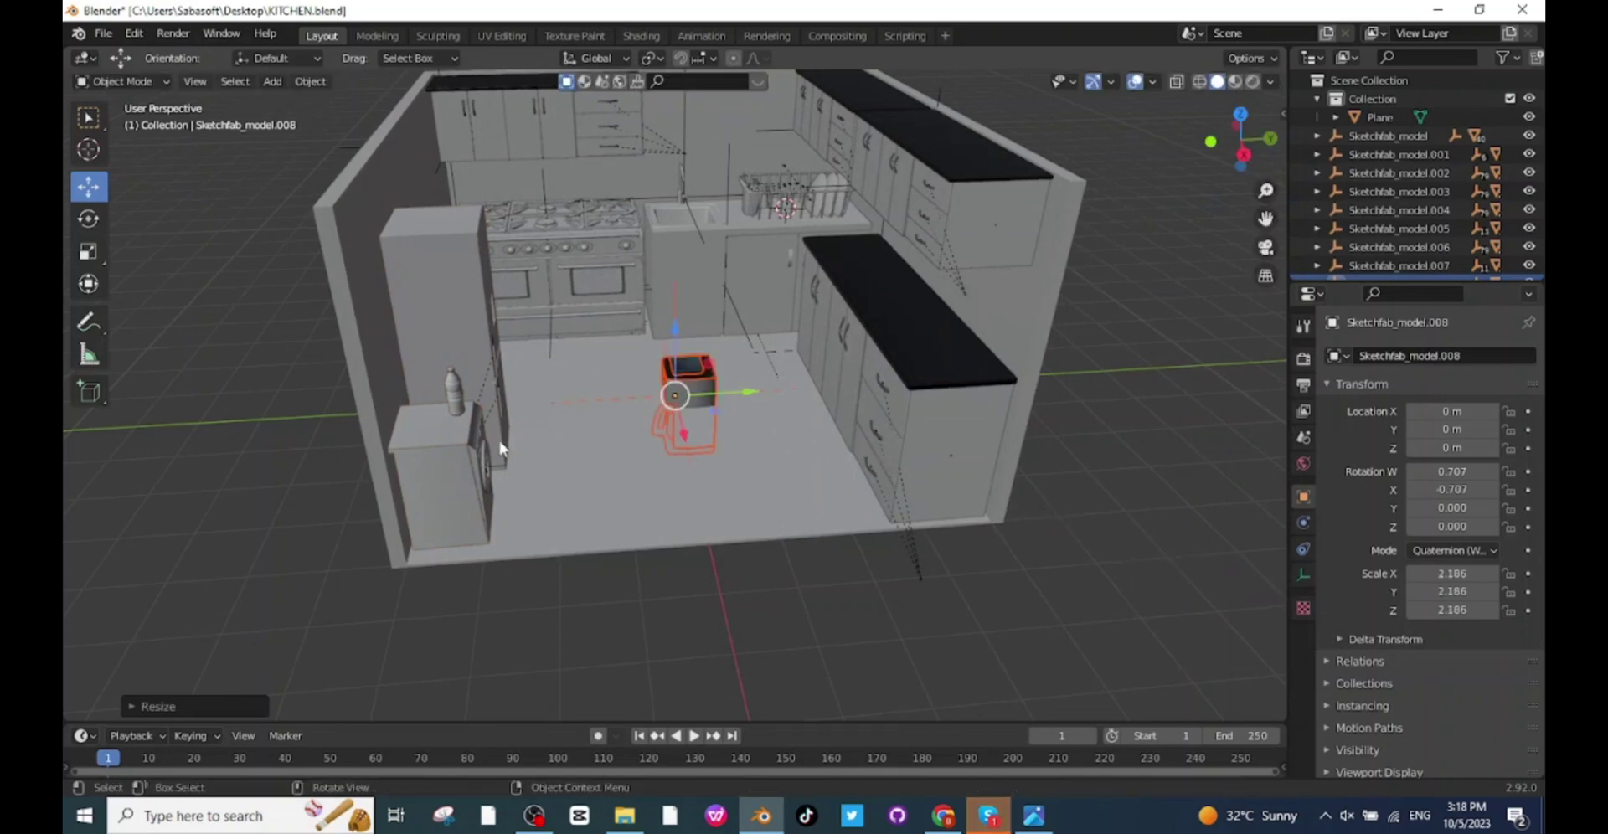
pyautogui.moveTo(752, 391); pyautogui.dragTo(961, 349)
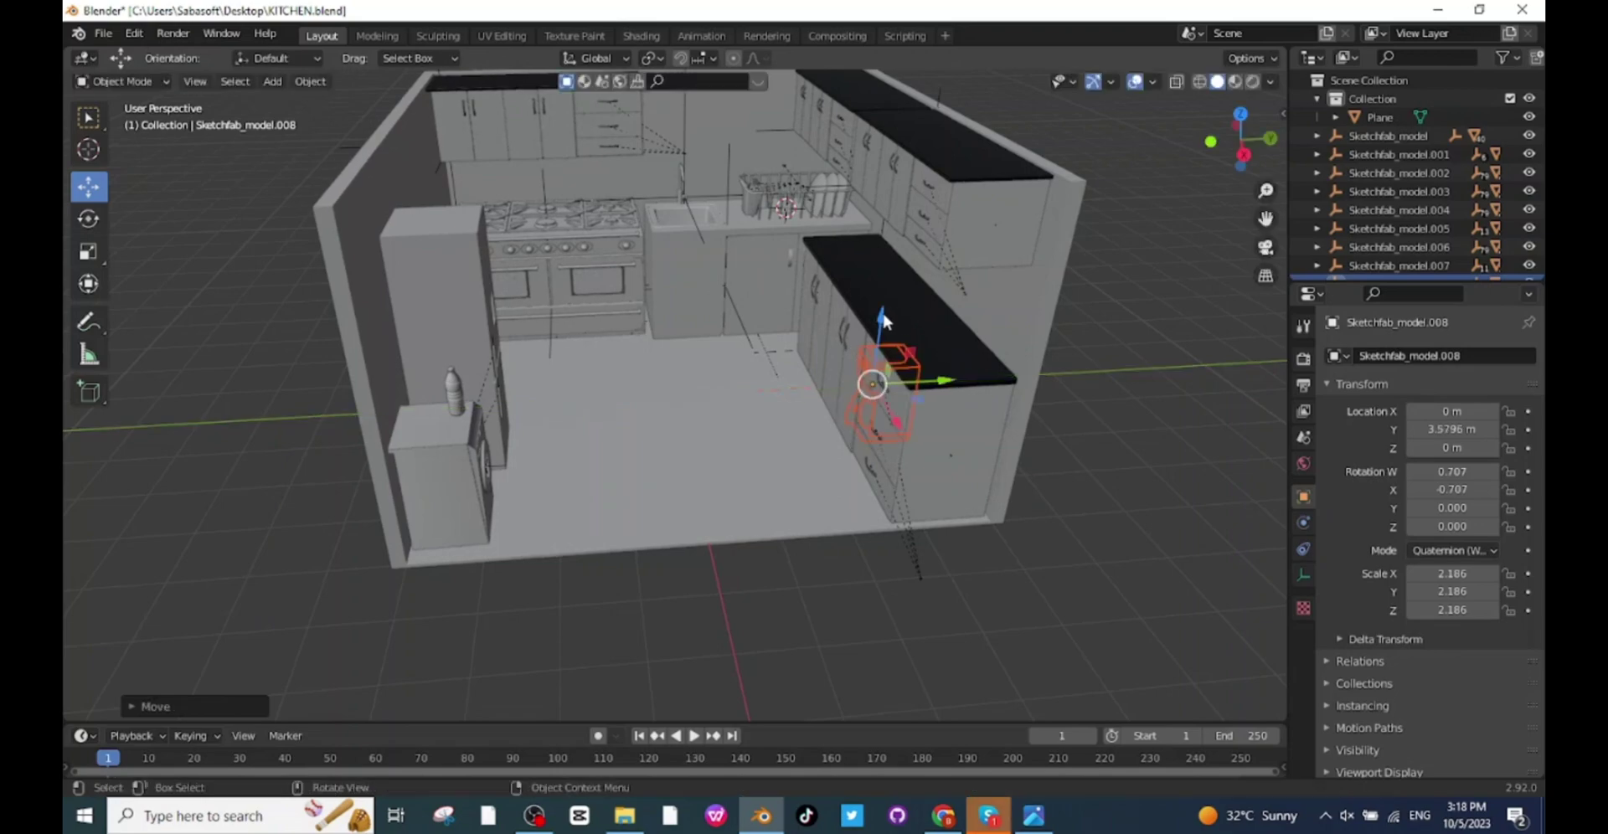
pyautogui.moveTo(881, 316); pyautogui.dragTo(881, 219)
pyautogui.moveTo(502, 151); pyautogui.dragTo(486, 92, button='middle')
pyautogui.moveTo(884, 180); pyautogui.dragTo(883, 111)
pyautogui.moveTo(882, 110); pyautogui.dragTo(756, 168, button='middle')
# Shrink the coffee maker to a scale of about 1.64 and move it along Y to about 2.89 m
pyautogui.press('s')
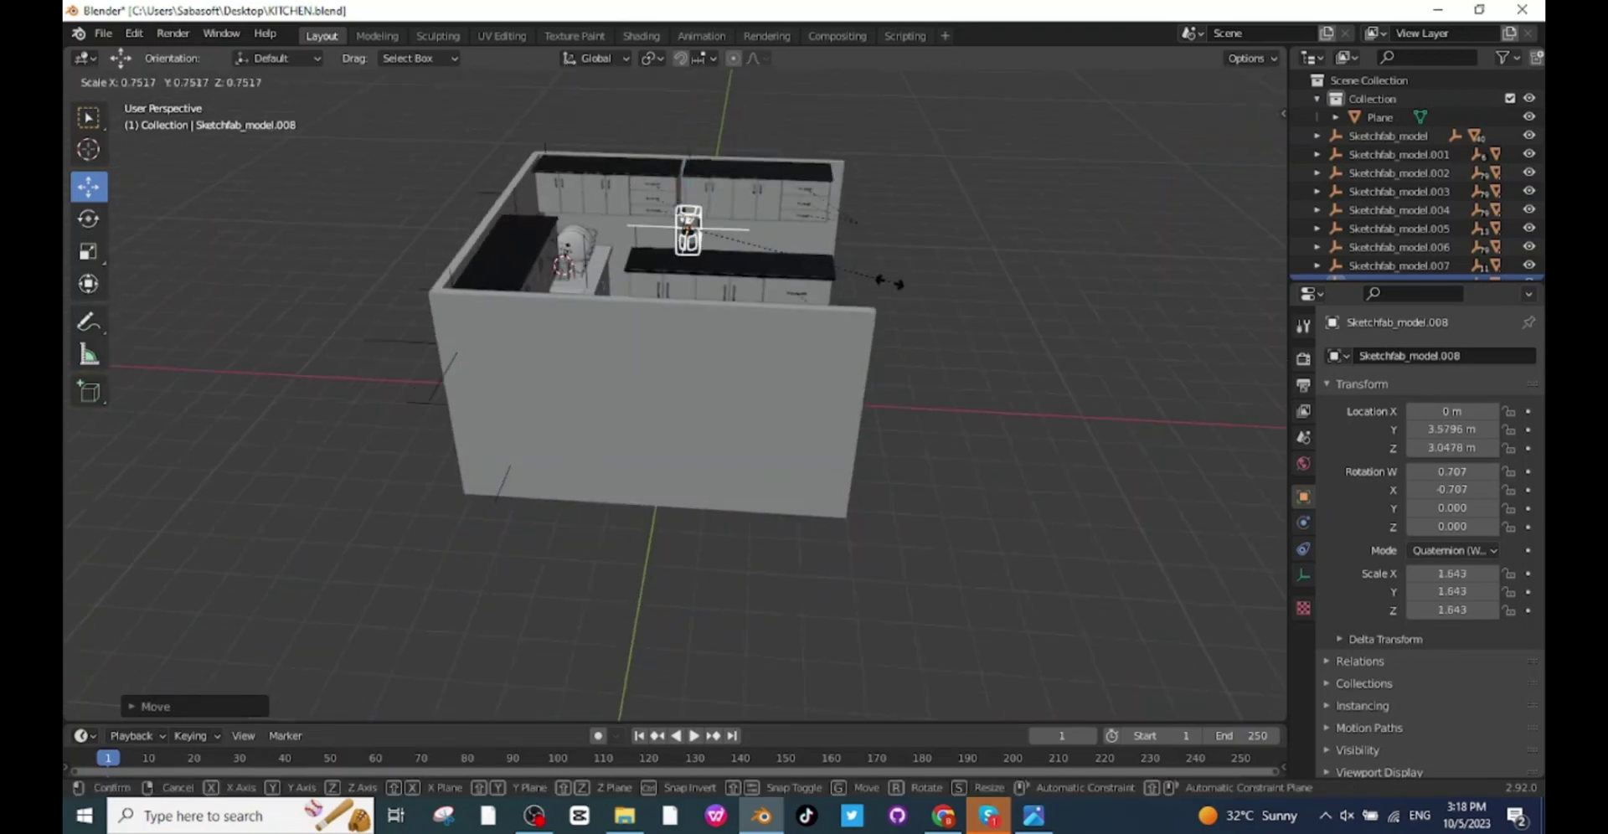
pyautogui.click(883, 280)
pyautogui.moveTo(882, 280); pyautogui.dragTo(1063, 289, button='middle')
pyautogui.moveTo(900, 285); pyautogui.dragTo(862, 287)
pyautogui.scroll(4, 838, 289)
pyautogui.moveTo(795, 281); pyautogui.dragTo(921, 310, button='middle')
# Stretch the coffee maker along global X to a scale of about 2.40 and along global Y to about 2.21
pyautogui.press('s')
pyautogui.press('x')
pyautogui.click(1088, 351)
pyautogui.press('s')
pyautogui.press('y')
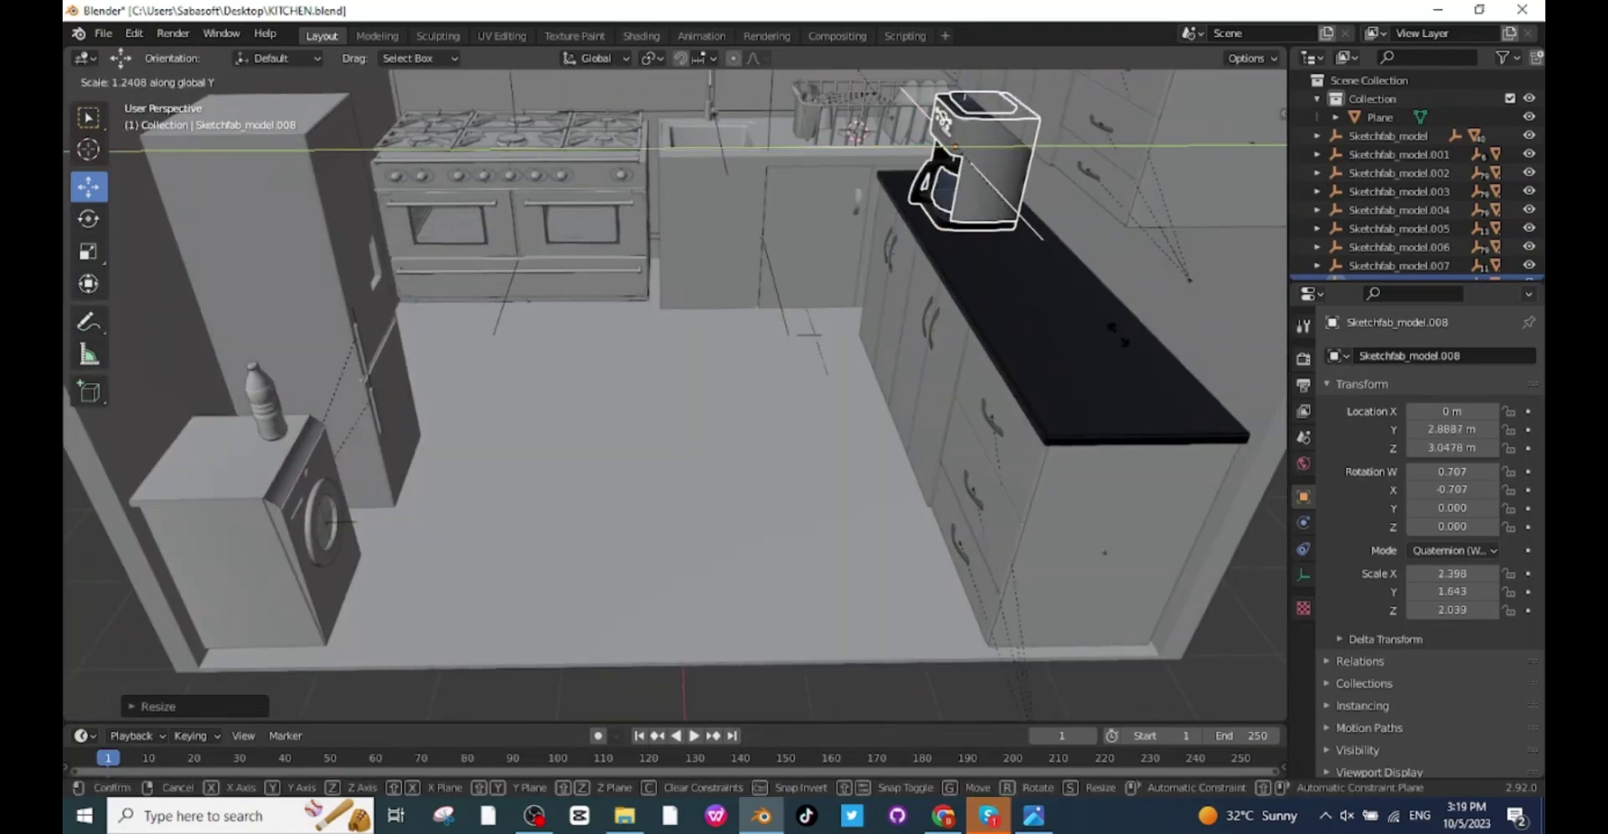
pyautogui.click(1130, 364)
pyautogui.moveTo(1131, 364); pyautogui.dragTo(912, 327, button='middle')
pyautogui.scroll(-5, 765, 258)
# Slide the coffee maker back to about X -0.75 m and shift it along Y closer to the right wall
pyautogui.moveTo(775, 246); pyautogui.dragTo(737, 241)
pyautogui.keyDown('alt'); pyautogui.moveTo(871, 298); pyautogui.dragTo(715, 245); pyautogui.keyUp('alt')
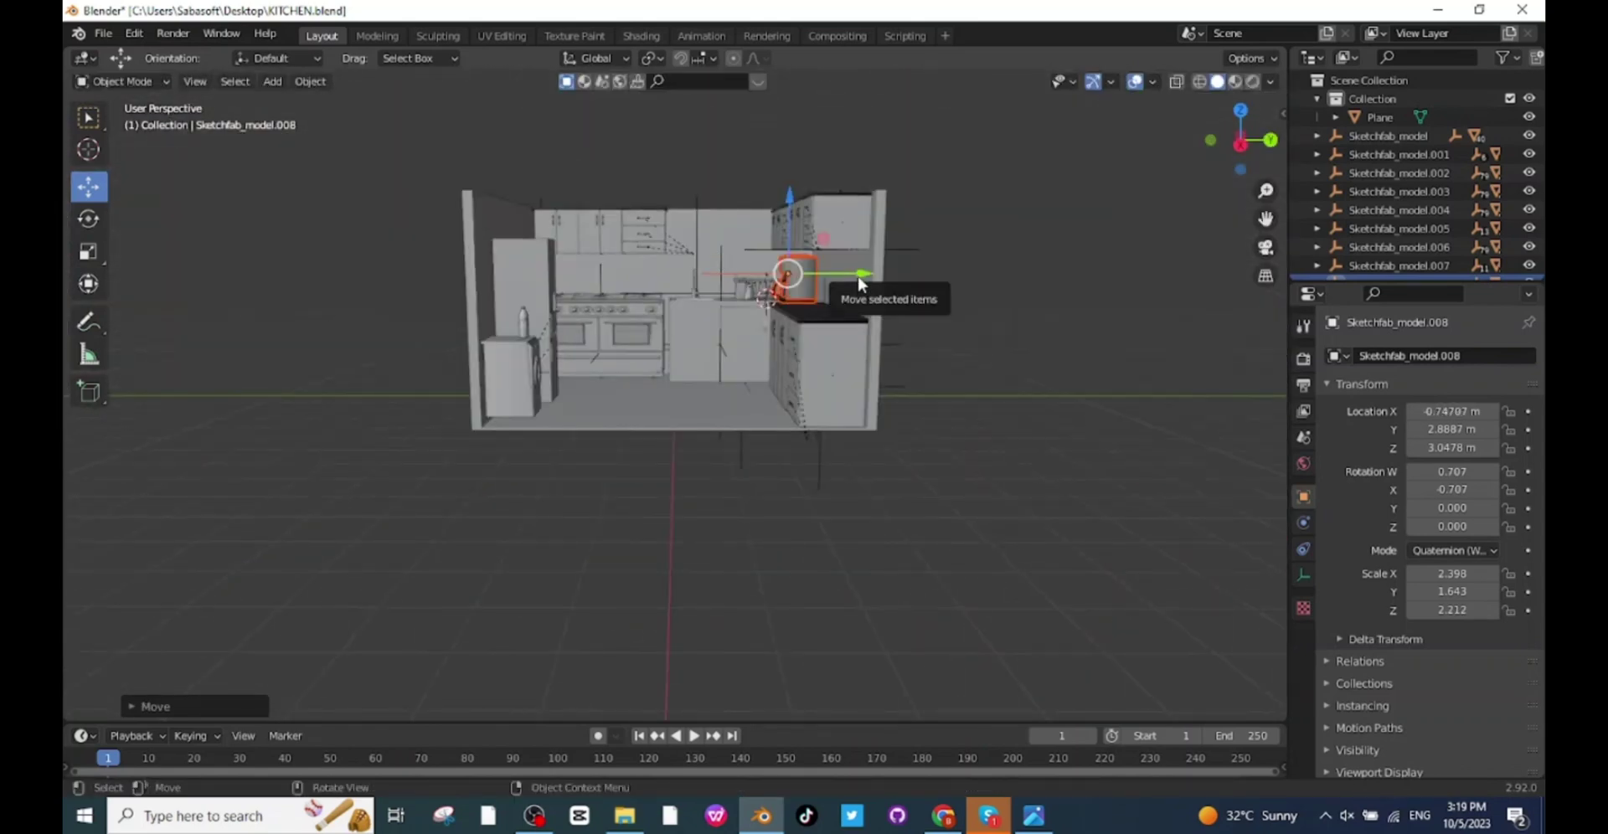
pyautogui.moveTo(861, 274); pyautogui.dragTo(864, 273)
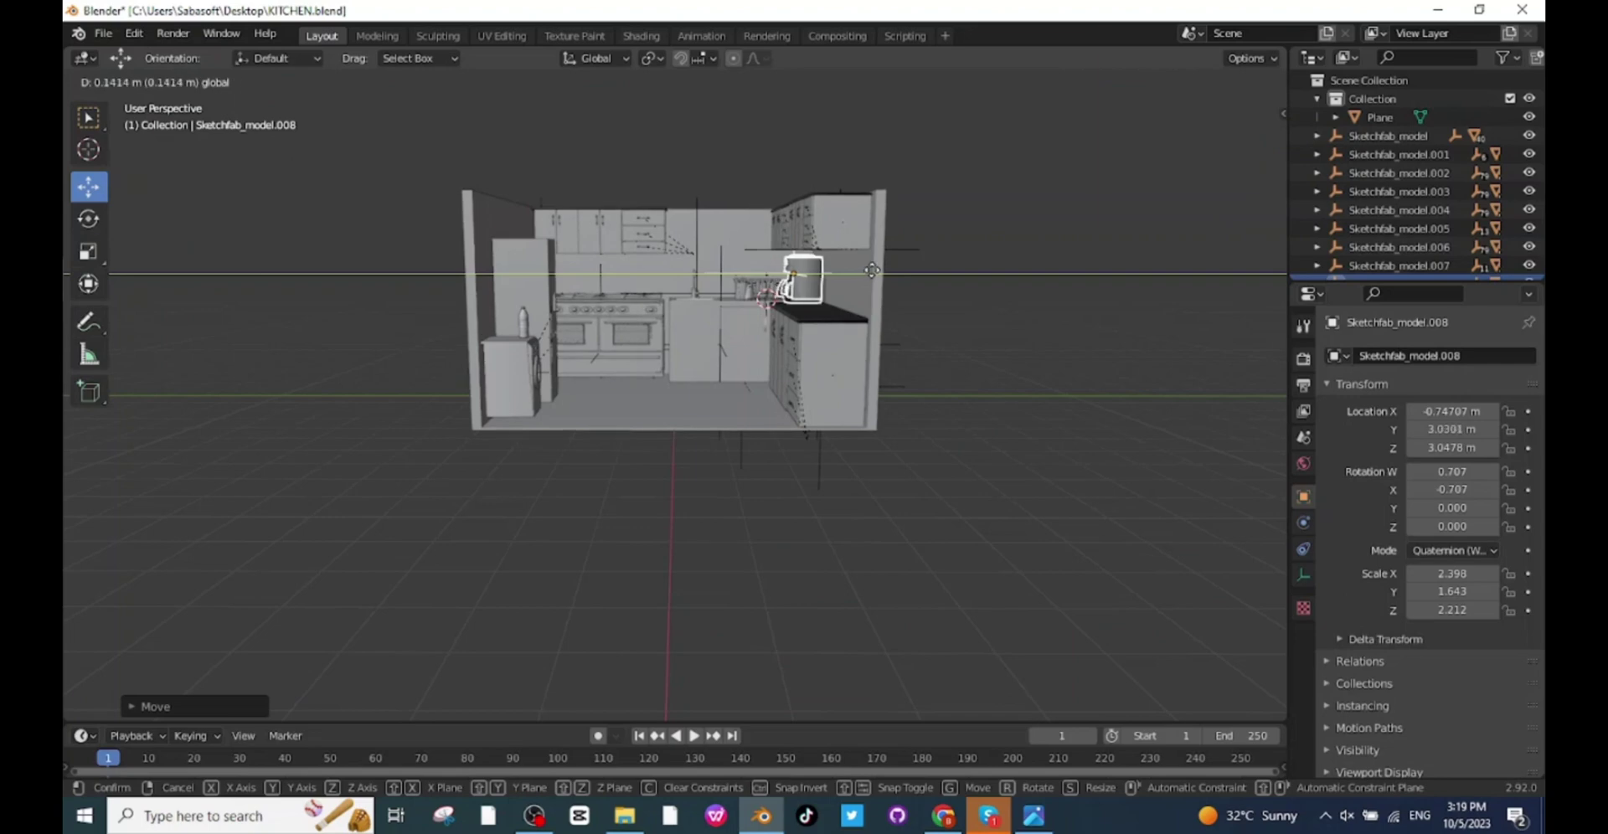
pyautogui.moveTo(872, 270); pyautogui.dragTo(876, 268)
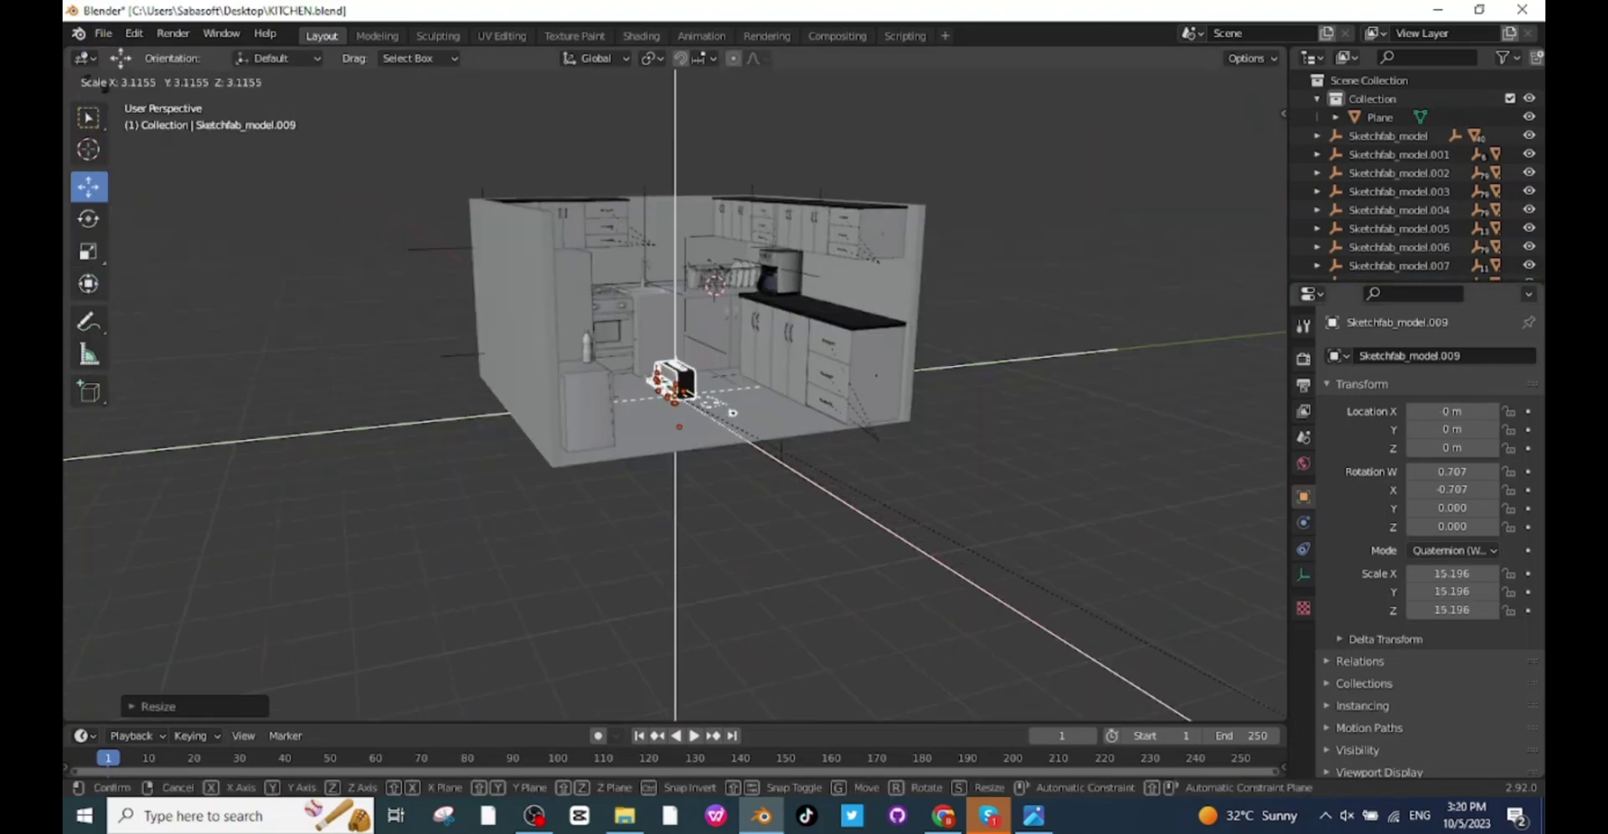
# Scale the imported countertop appliance to about 15.6 and place it on the right-hand countertop at about X 1.07 m, Y 3.20 m, Z 2.22 m
pyautogui.click(121, 89)
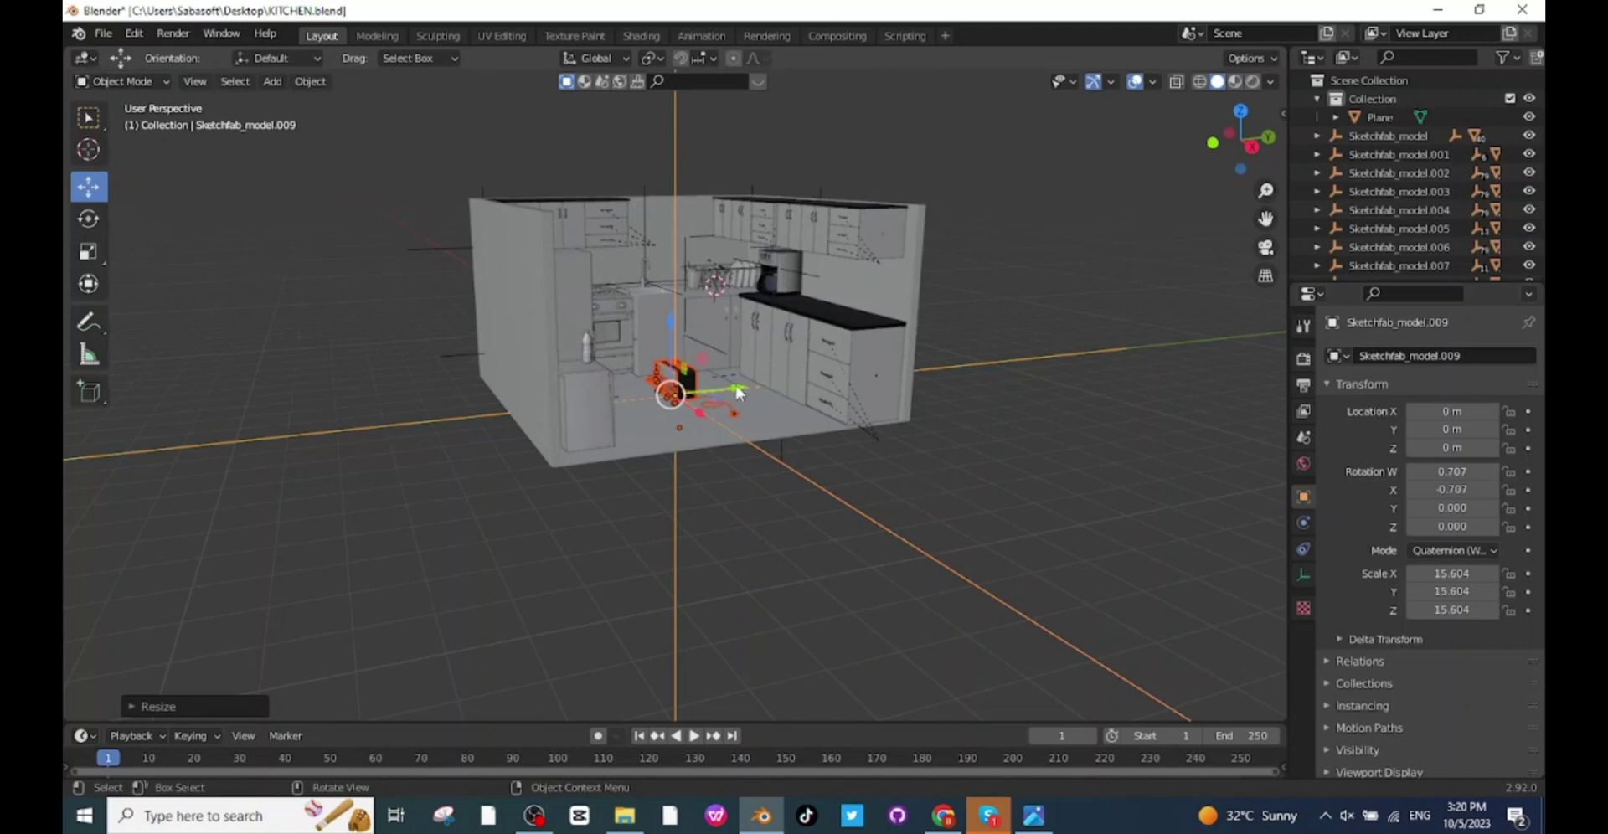
pyautogui.moveTo(738, 393); pyautogui.dragTo(876, 352)
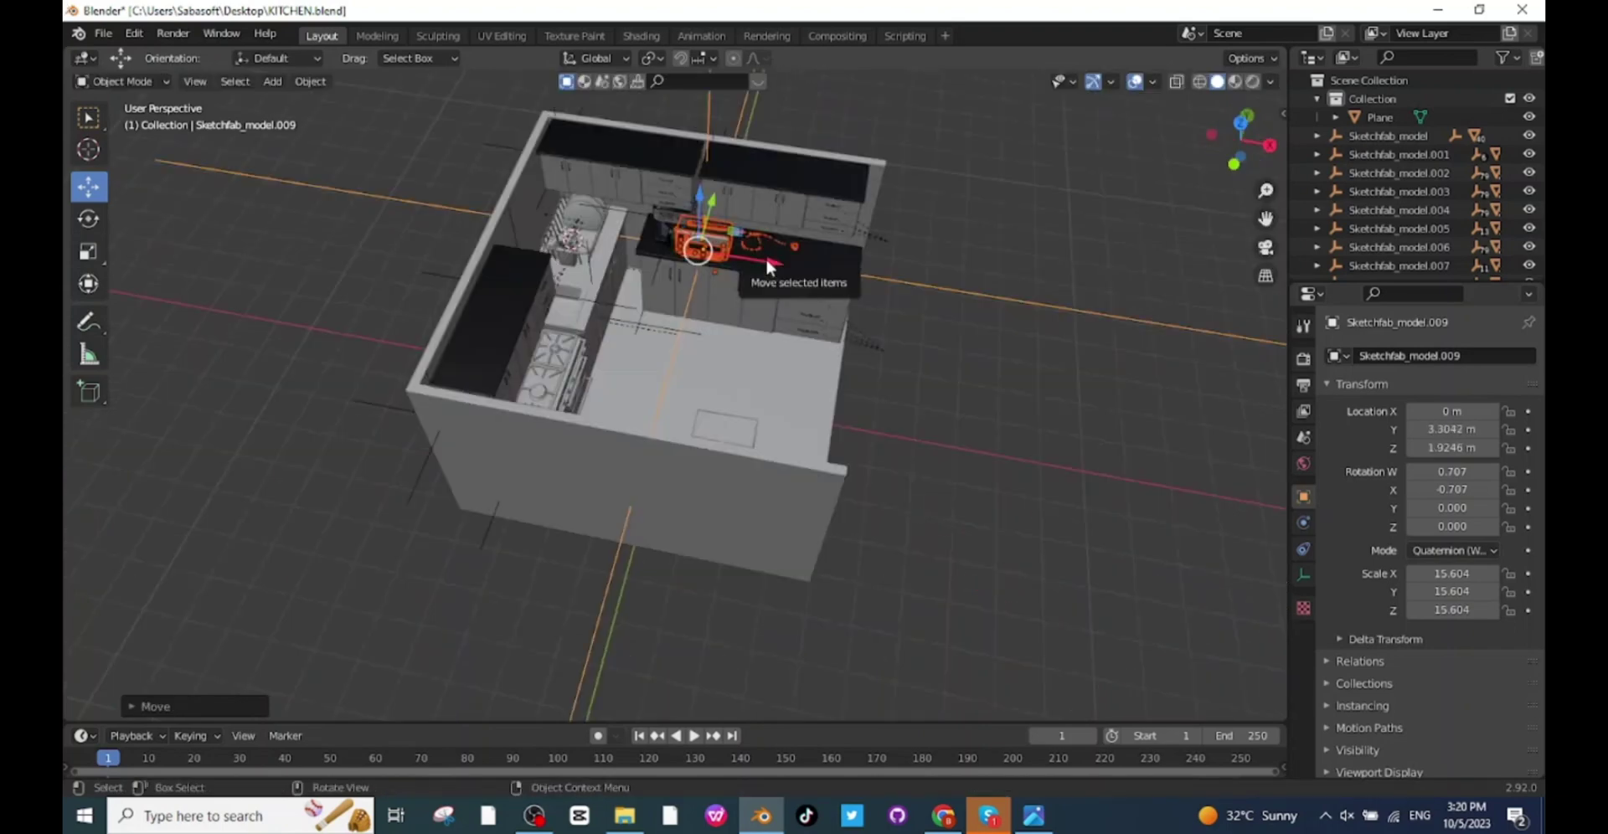
pyautogui.moveTo(765, 255); pyautogui.dragTo(803, 268)
pyautogui.moveTo(802, 268); pyautogui.dragTo(784, 312, button='middle')
pyautogui.moveTo(893, 348); pyautogui.dragTo(900, 339)
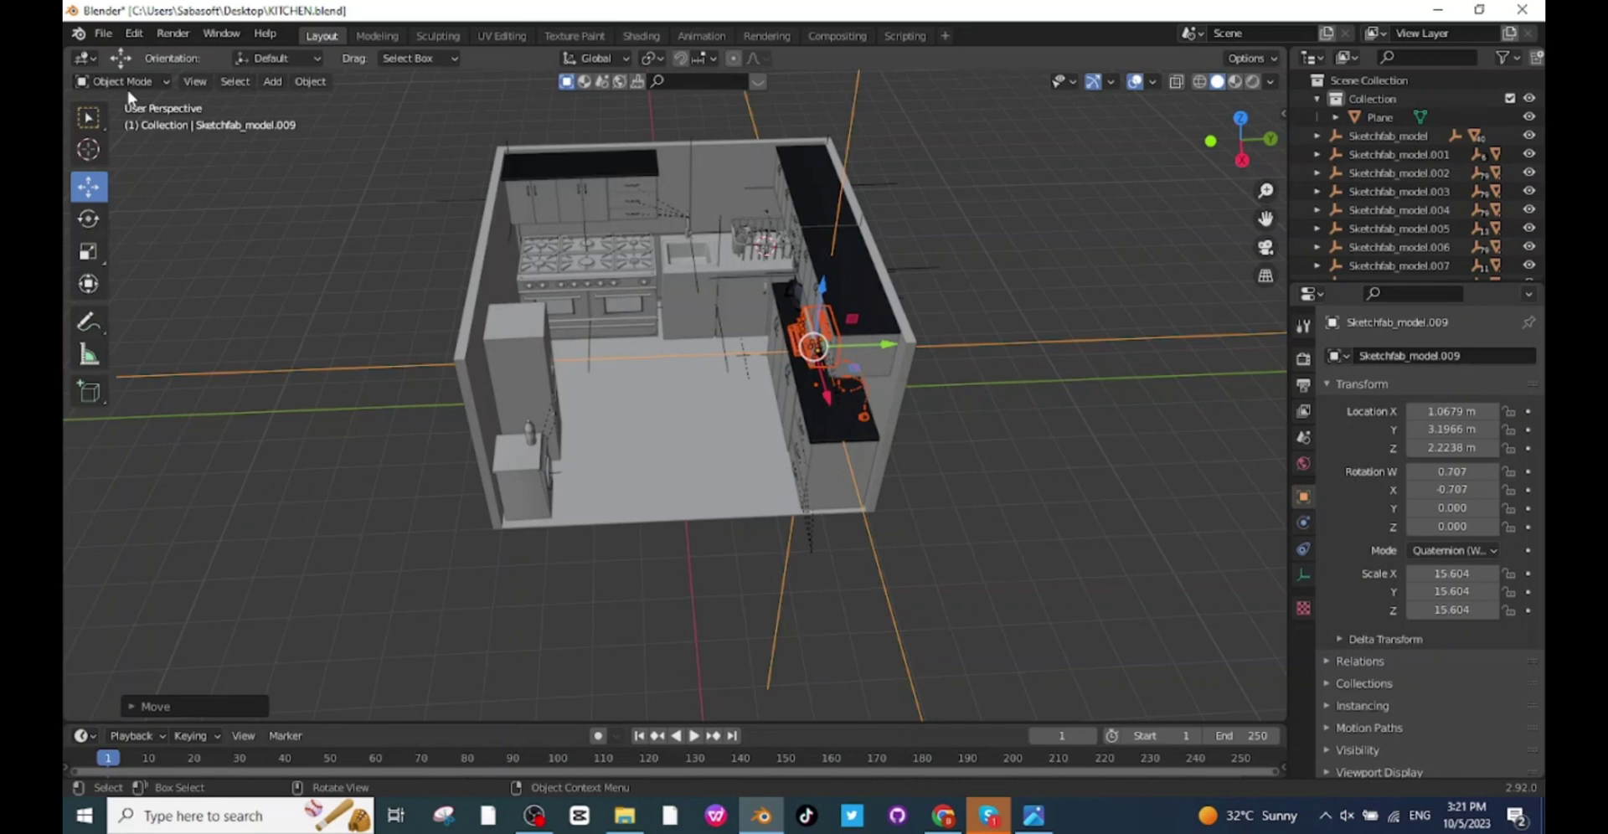
# Import soup_pot.glb, scale it to about 101.3 and place it on the stove at about X -2.90 m, Y -2.11 m, Z 2.74 m
pyautogui.click(103, 34)
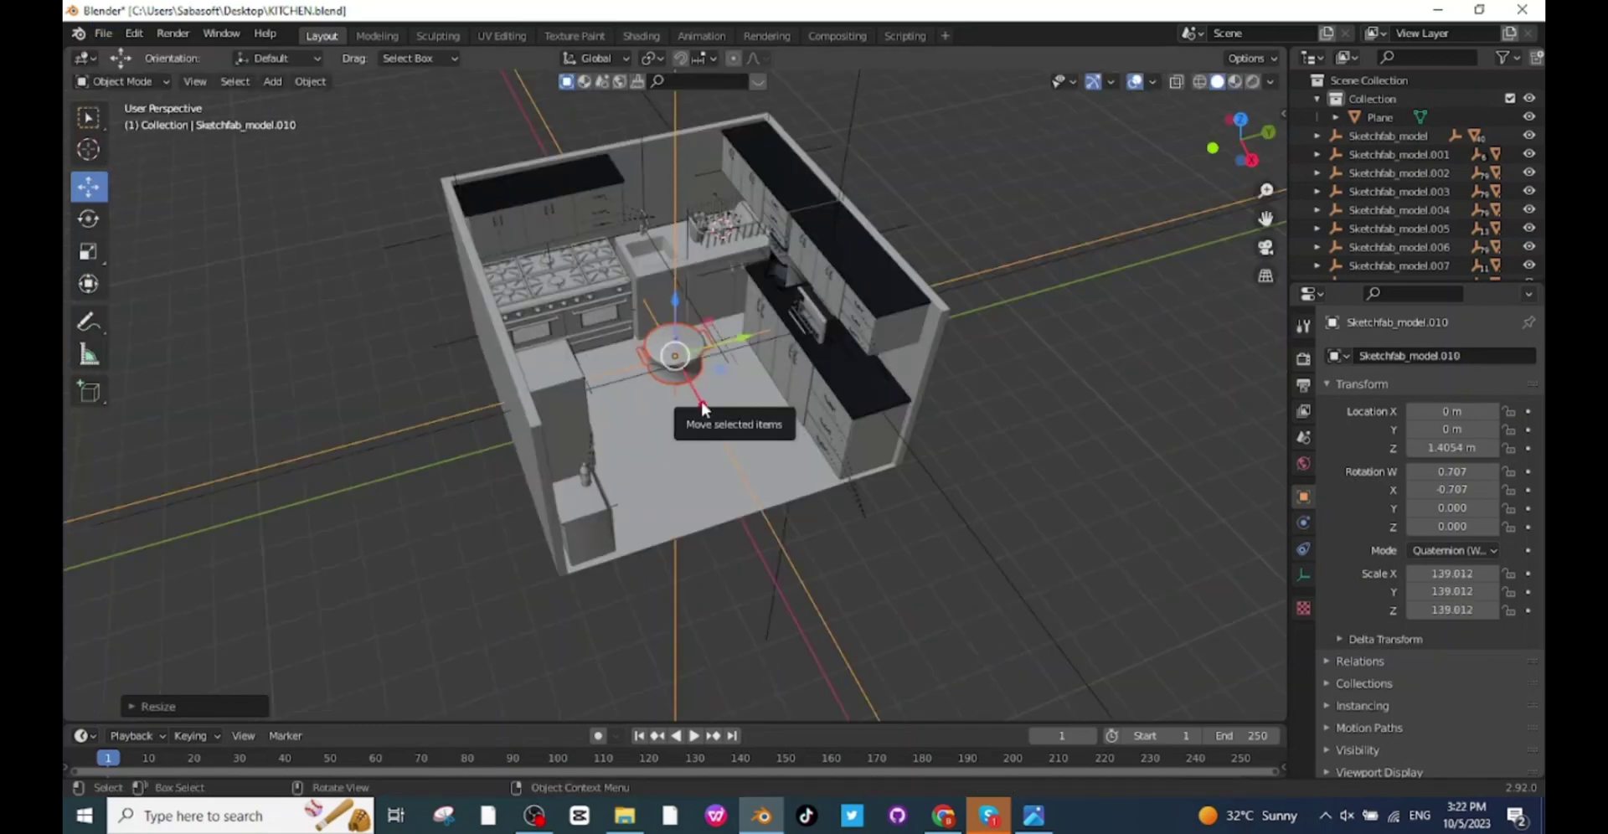
pyautogui.moveTo(702, 398); pyautogui.dragTo(656, 312)
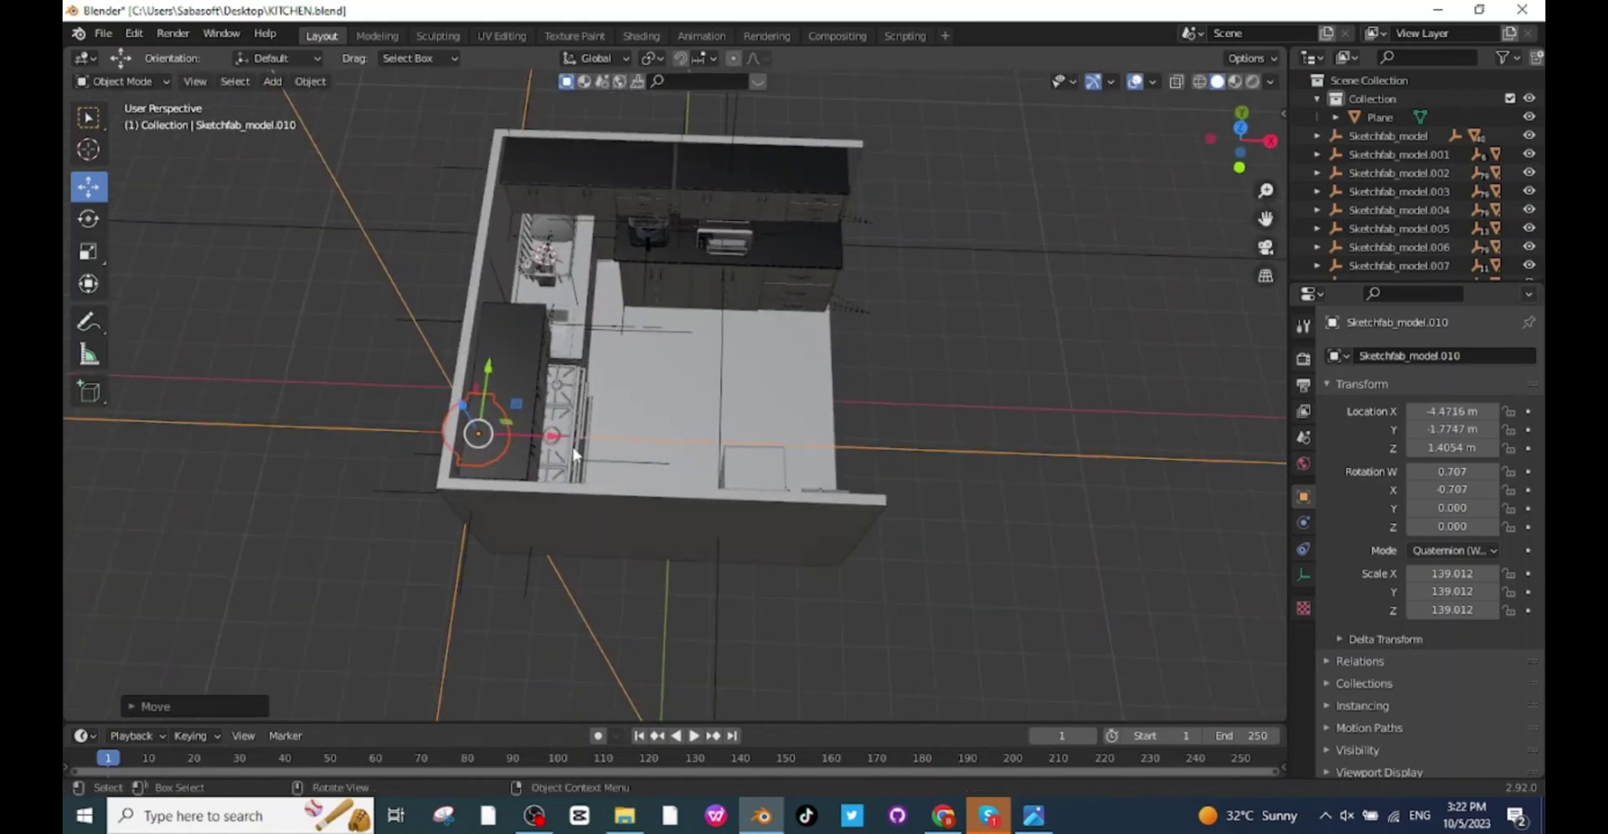
pyautogui.moveTo(555, 438); pyautogui.dragTo(623, 440)
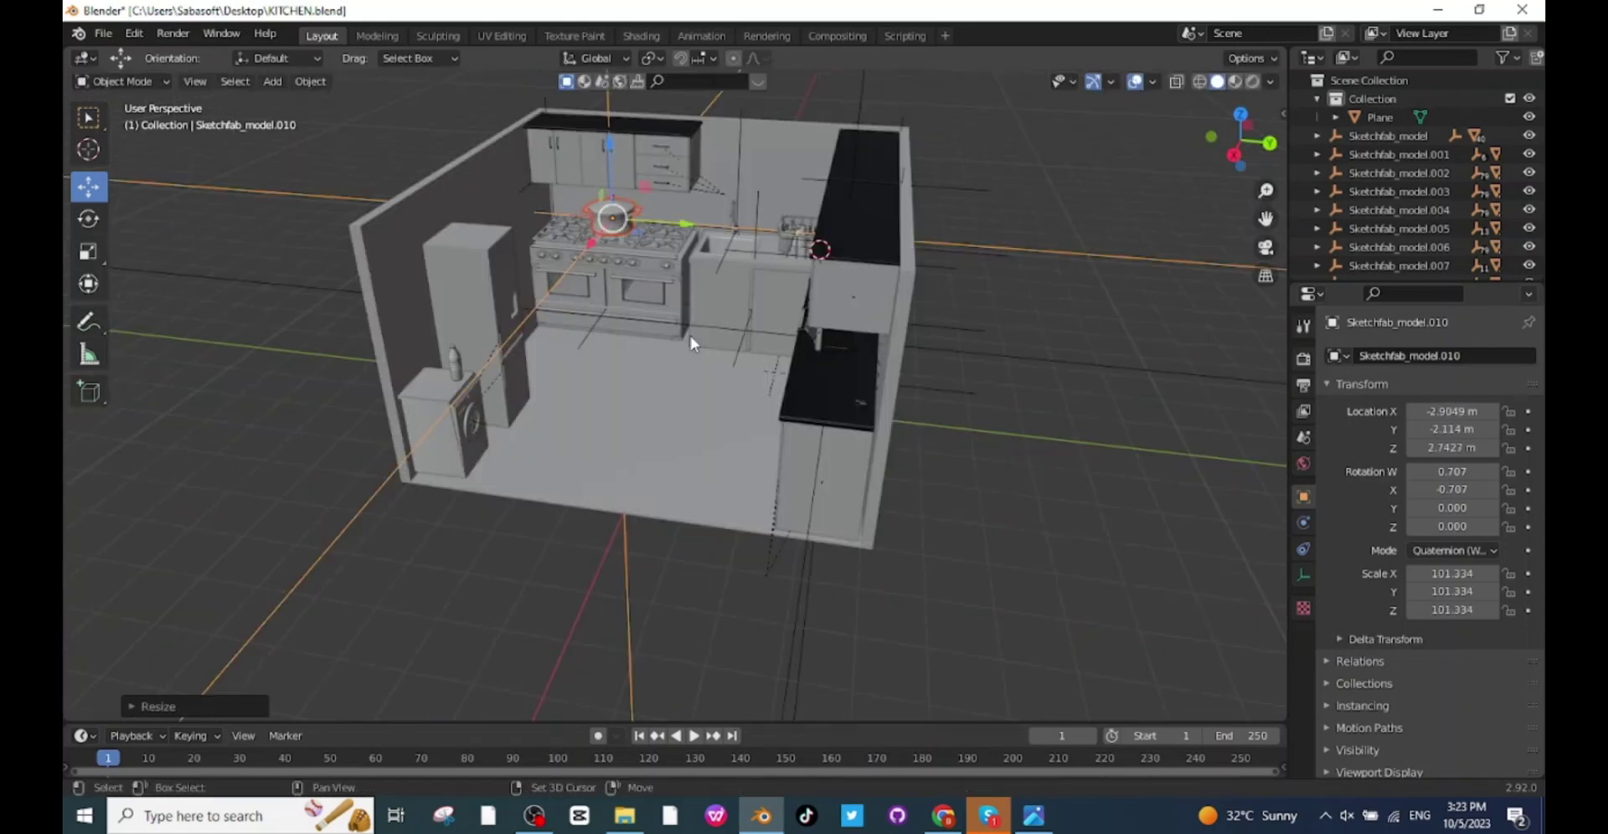
# Duplicate the soup pot twice along global Y, placing the copies on the stove at about Y -0.76 m and Y -3.28 m
pyautogui.hotkey('shift', 'd')
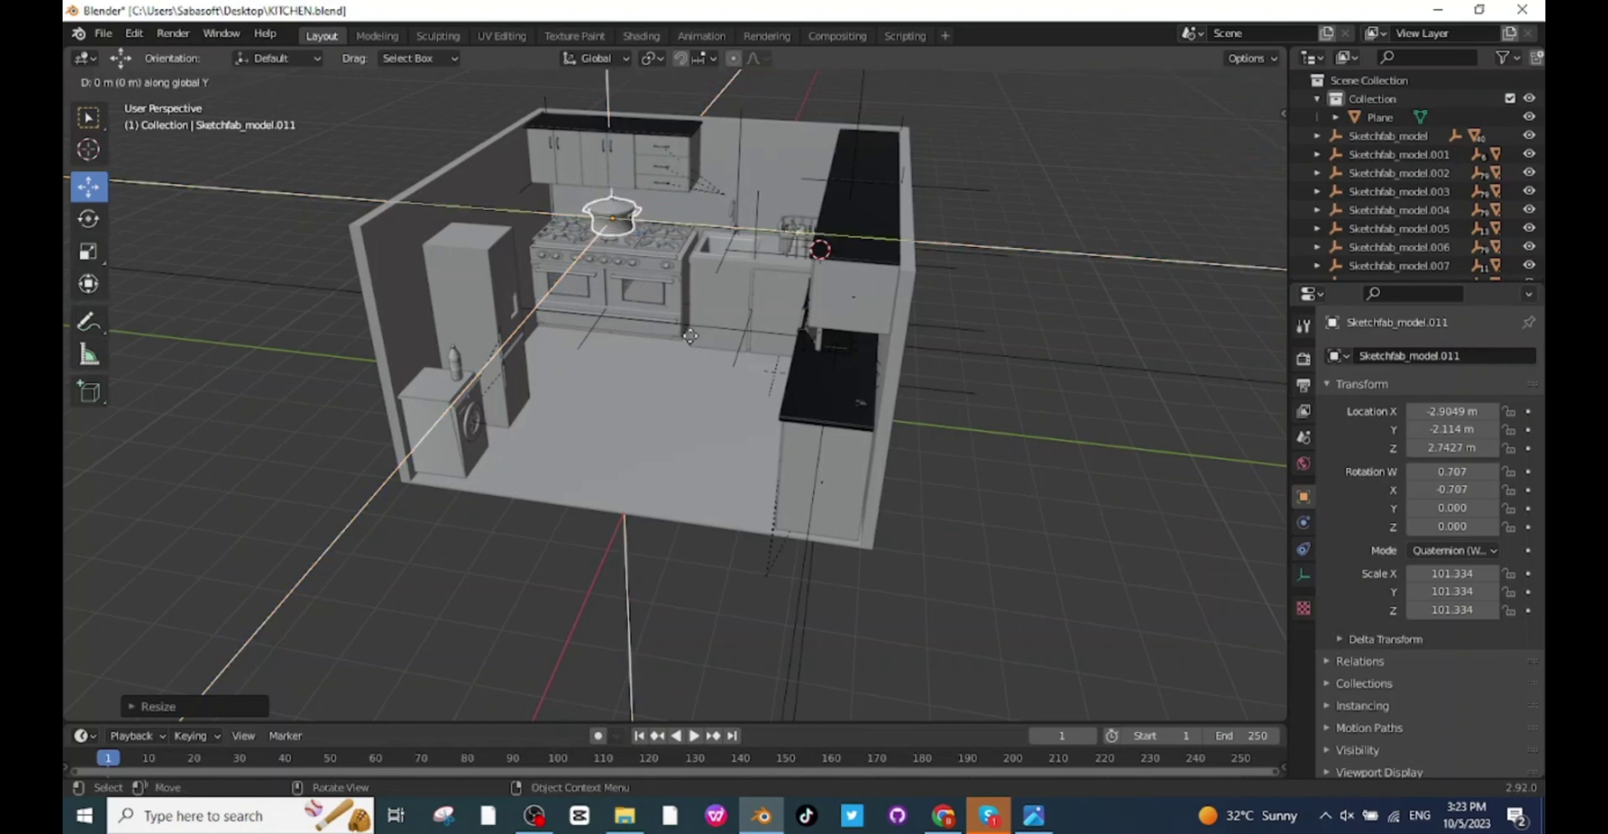
pyautogui.click(747, 358)
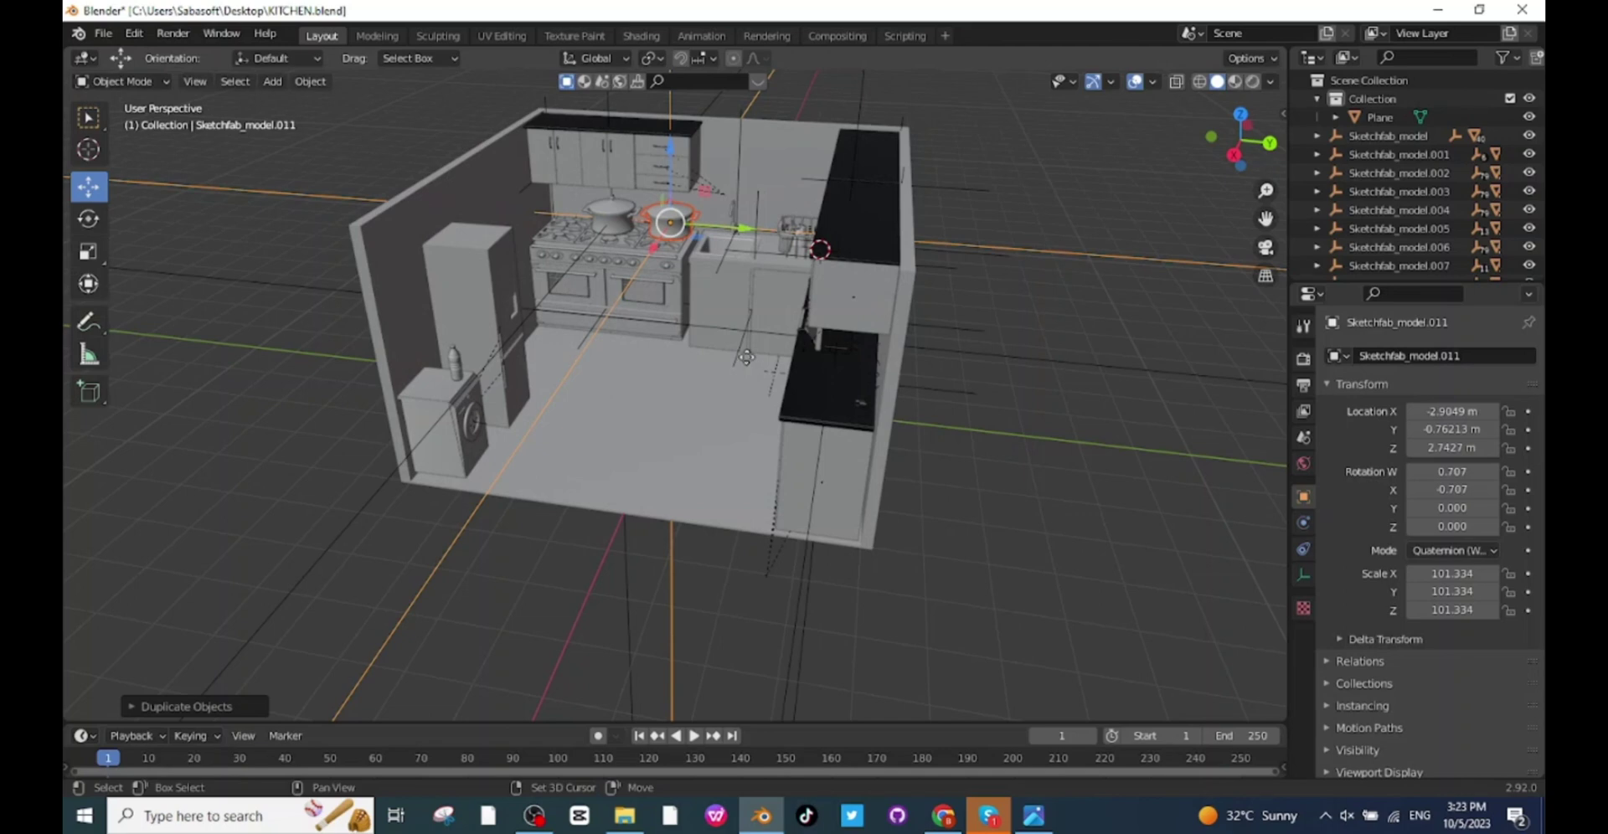
pyautogui.hotkey('shift', 'd')
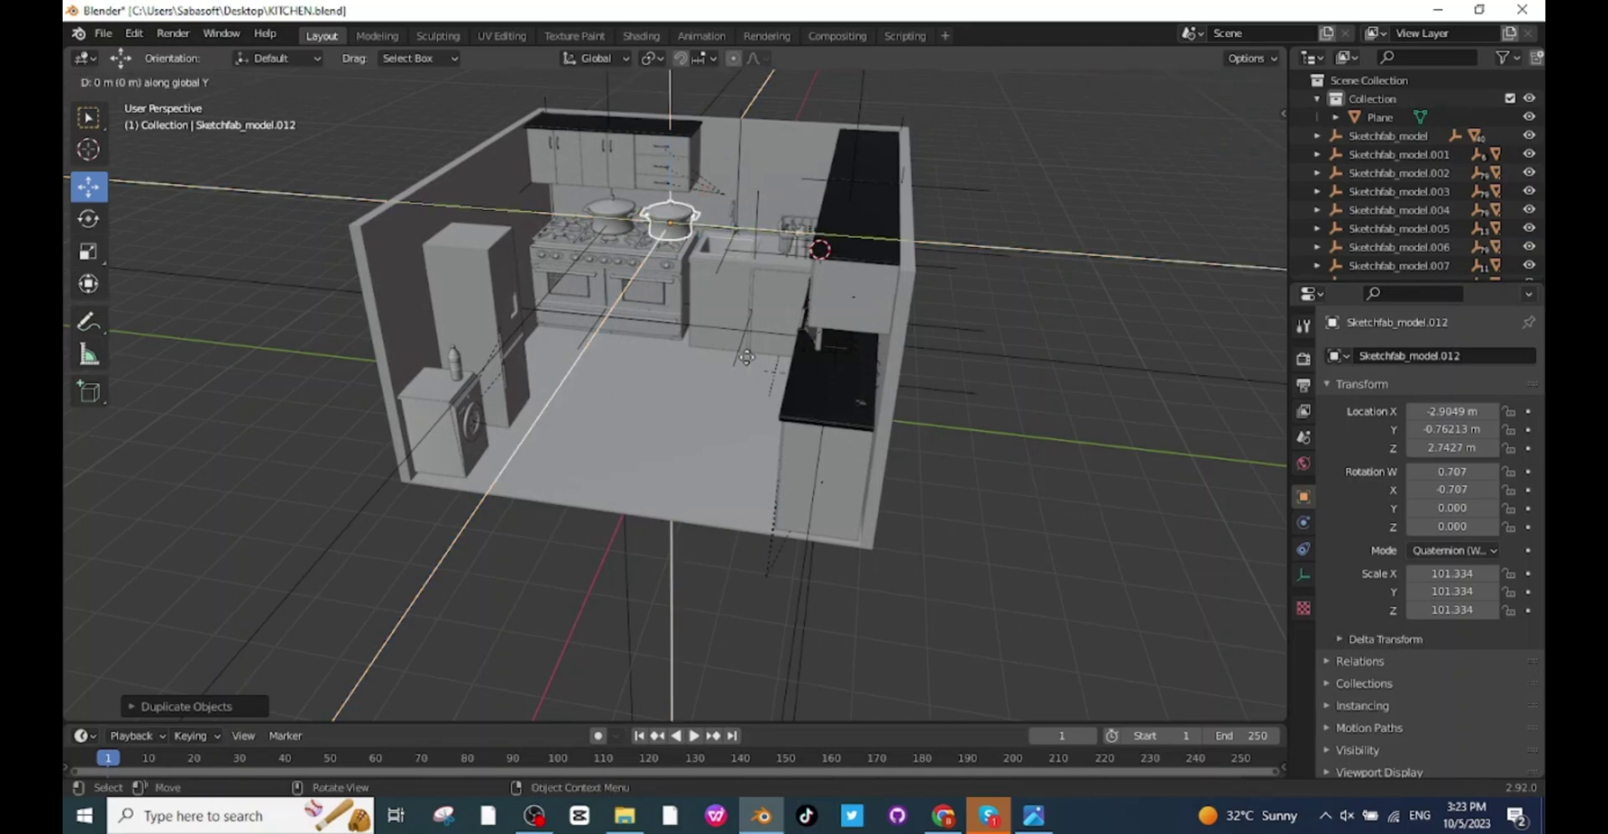
pyautogui.click(647, 345)
pyautogui.moveTo(647, 345); pyautogui.dragTo(306, 172, button='middle')
pyautogui.click(307, 172)
# Import the glTF model of the counter table with three stools and shrink it to a scale of about 0.018
pyautogui.click(103, 32)
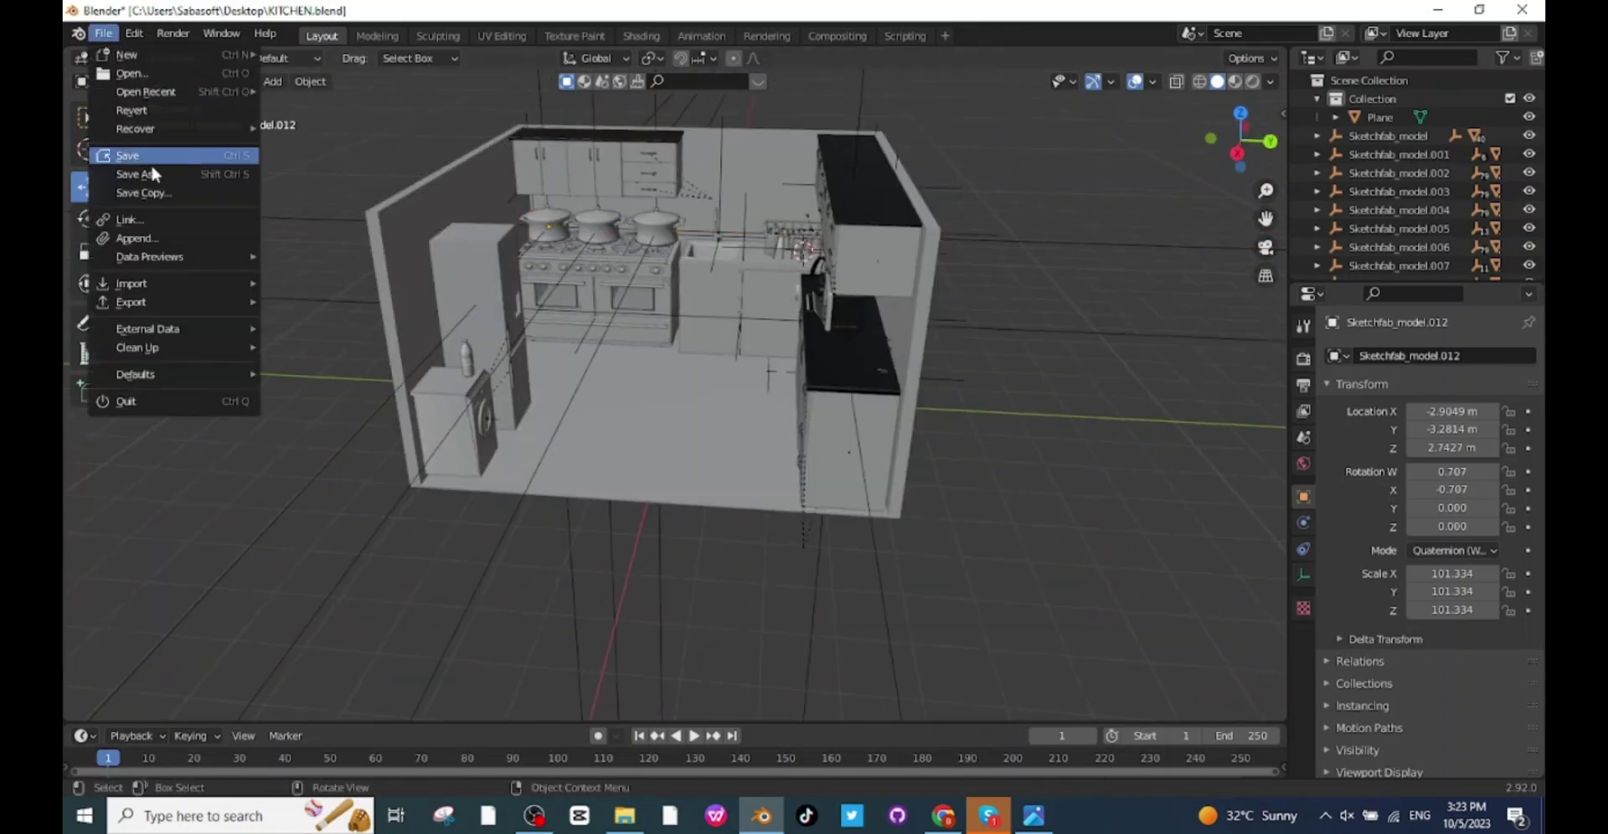
pyautogui.moveTo(151, 284)
pyautogui.click(335, 415)
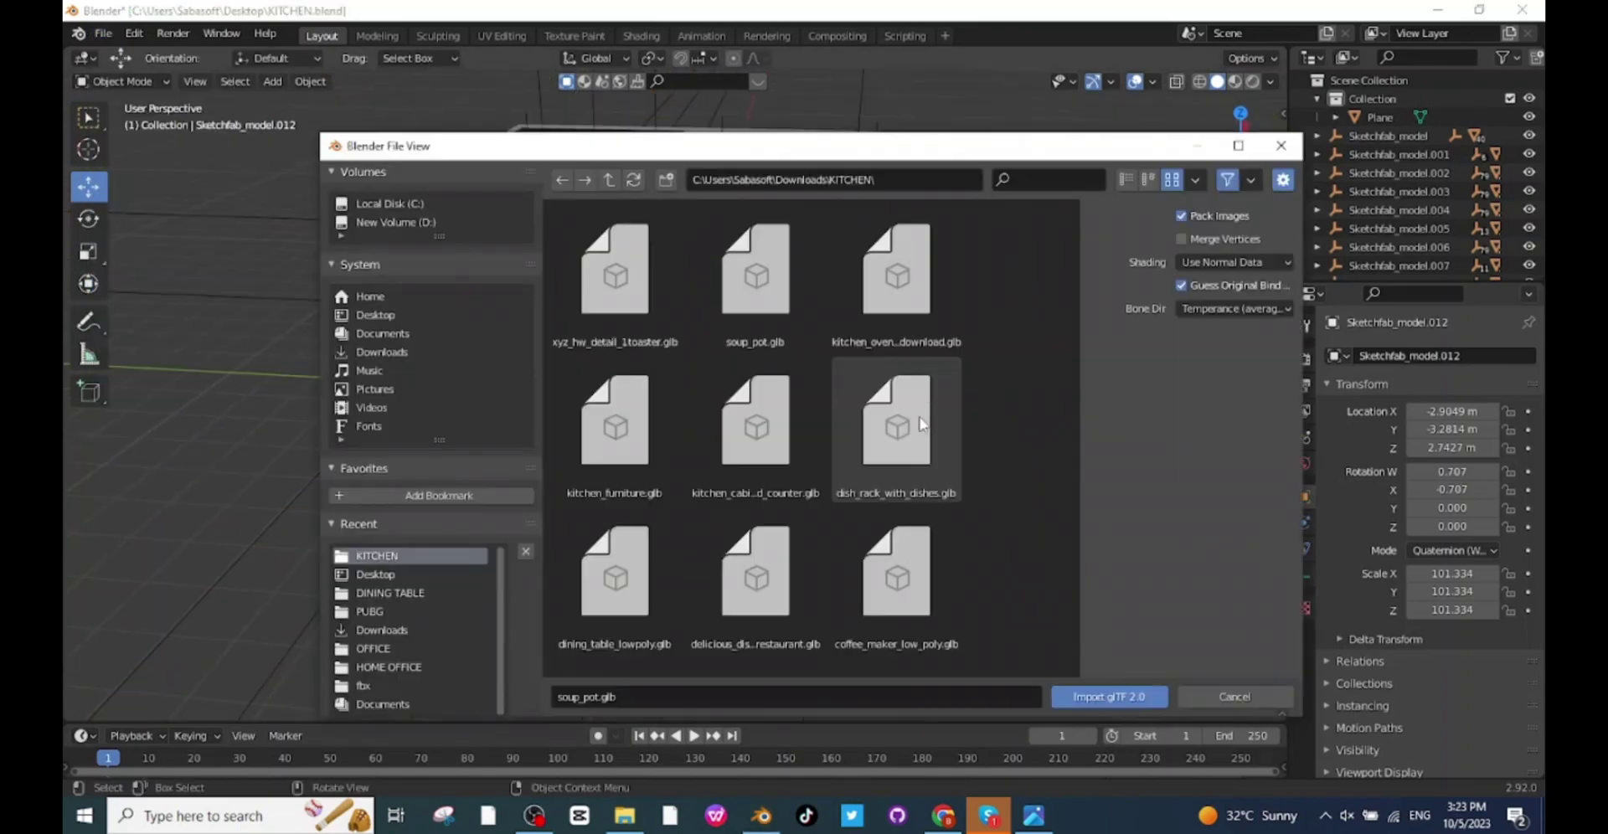
pyautogui.doubleClick(896, 427)
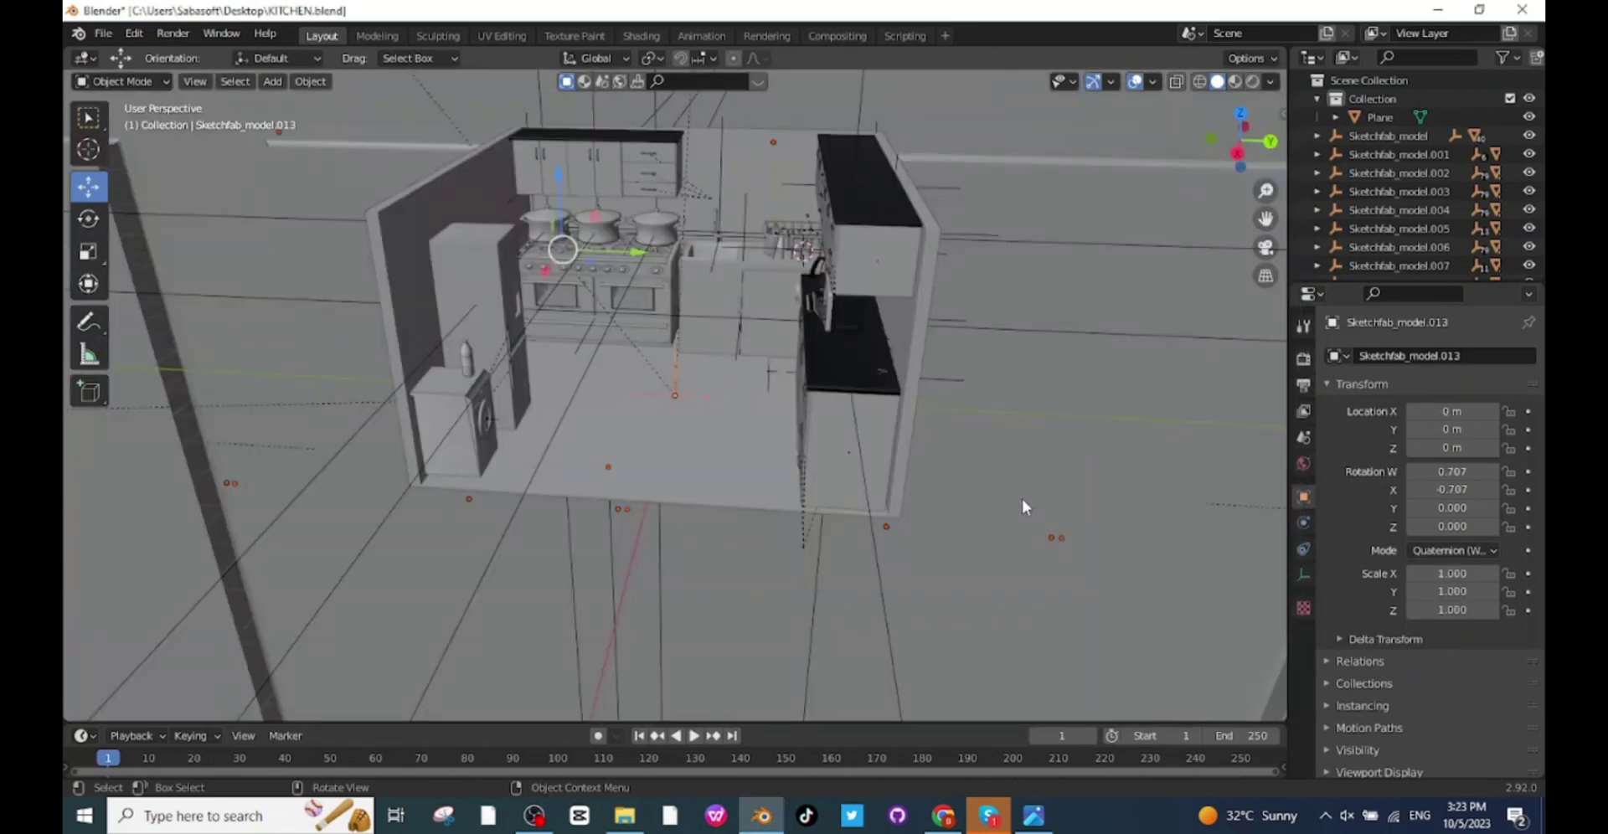
pyautogui.press('s')
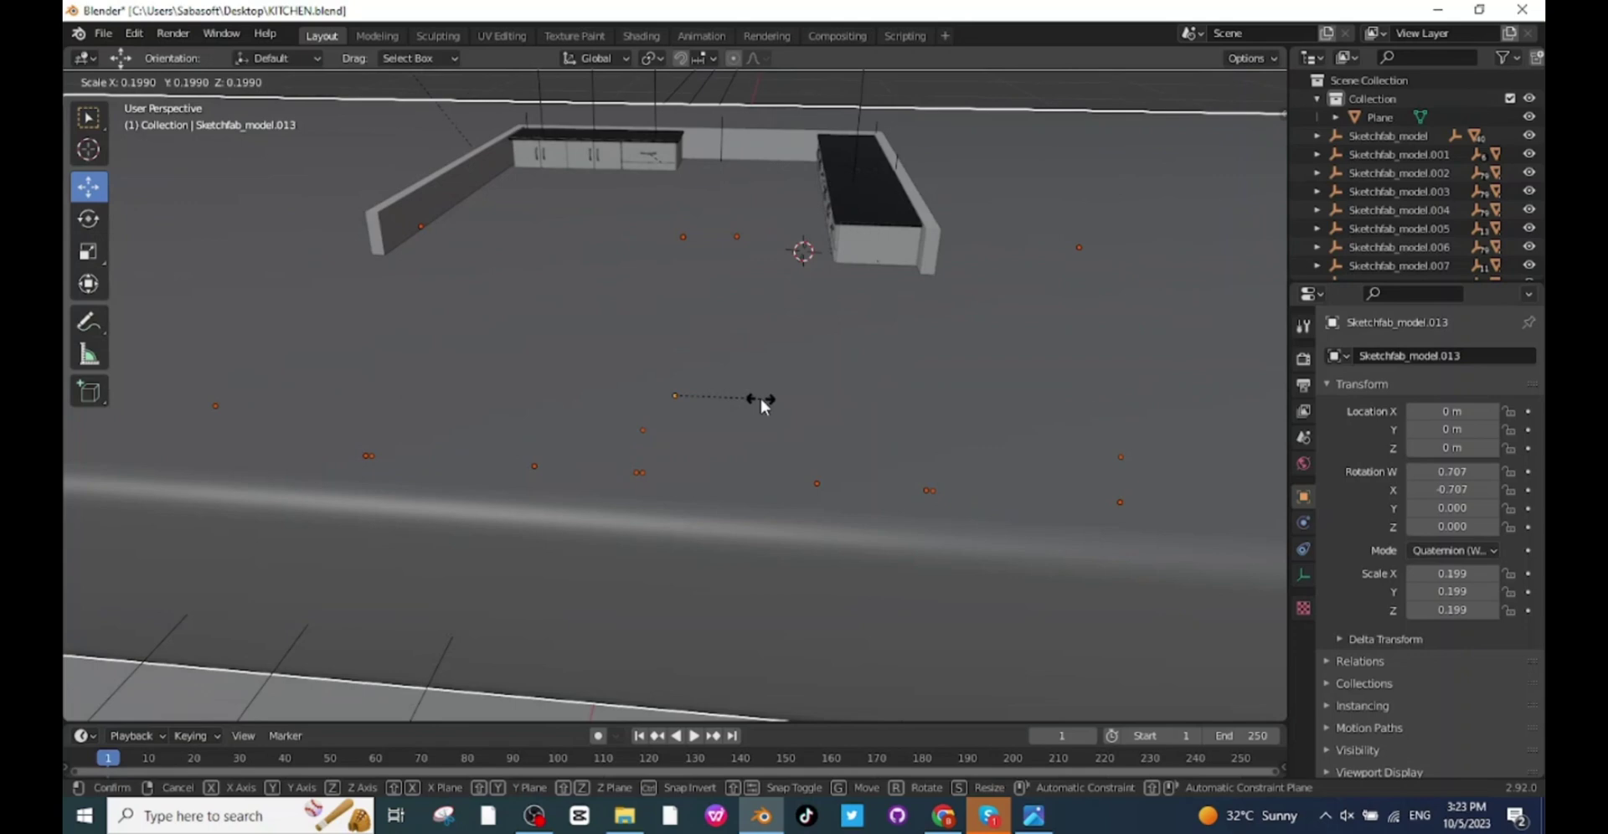
pyautogui.click(760, 399)
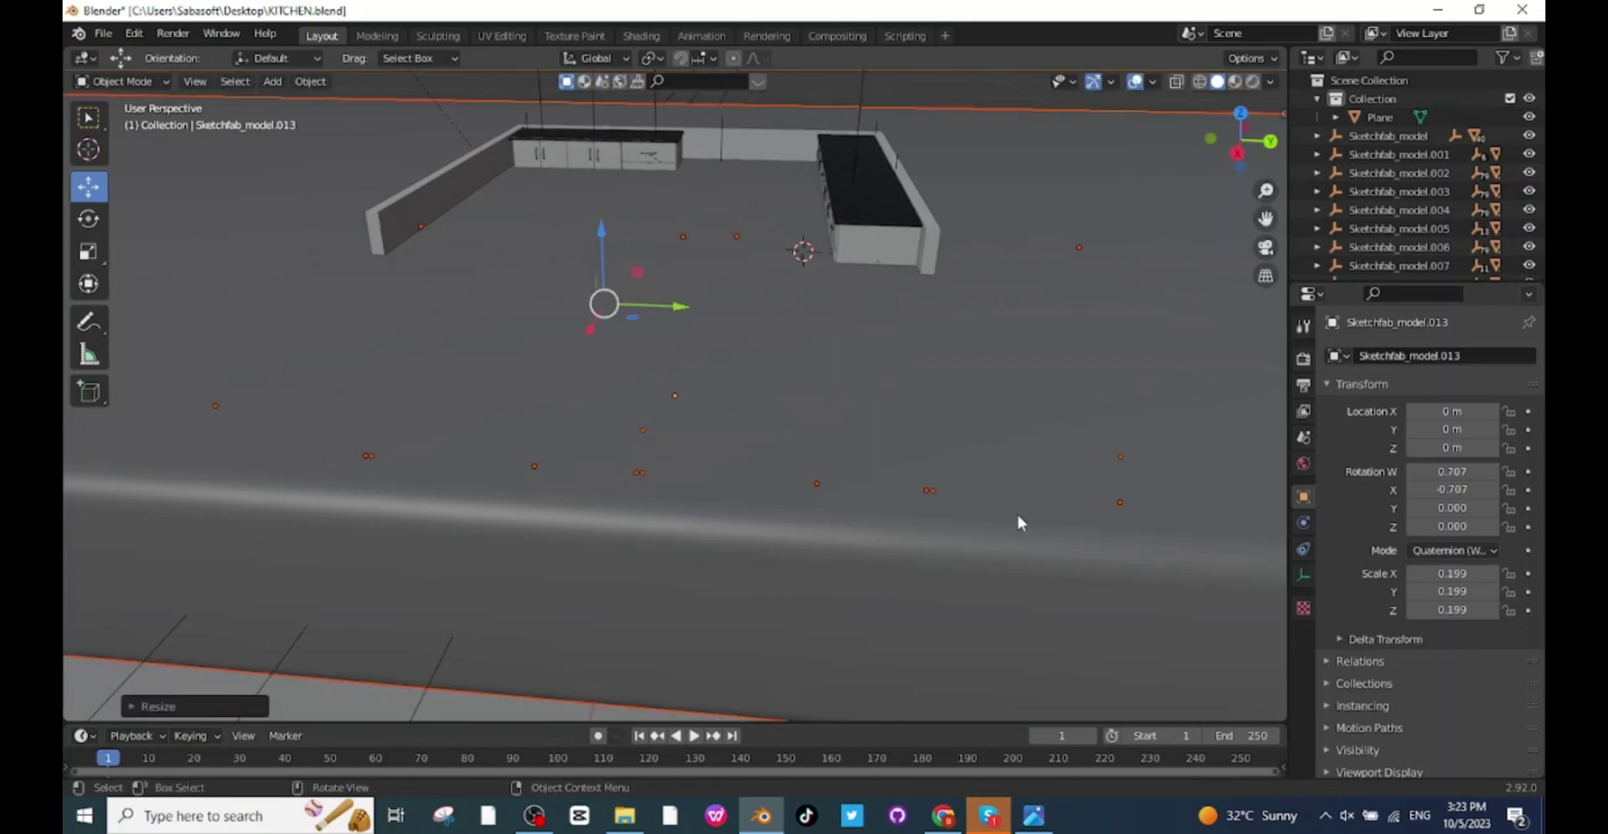
pyautogui.press('s')
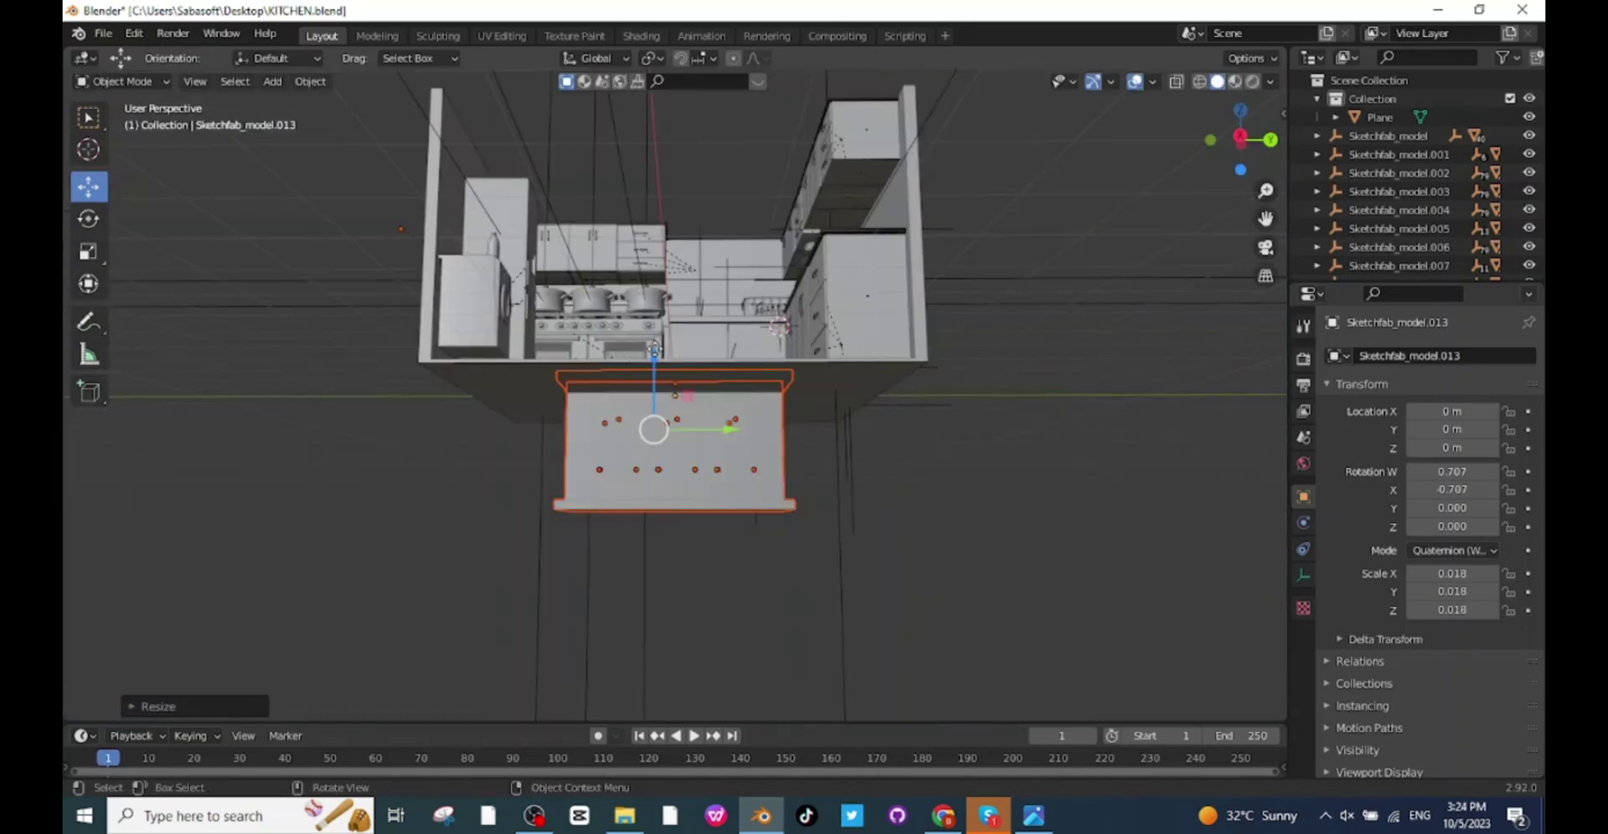
# Place the table set at about X 1.63 m, Y -0.22 m, Z 1.63 m, stools facing the room's open side, at a scale of about 0.012
pyautogui.moveTo(672, 320); pyautogui.dragTo(668, 245)
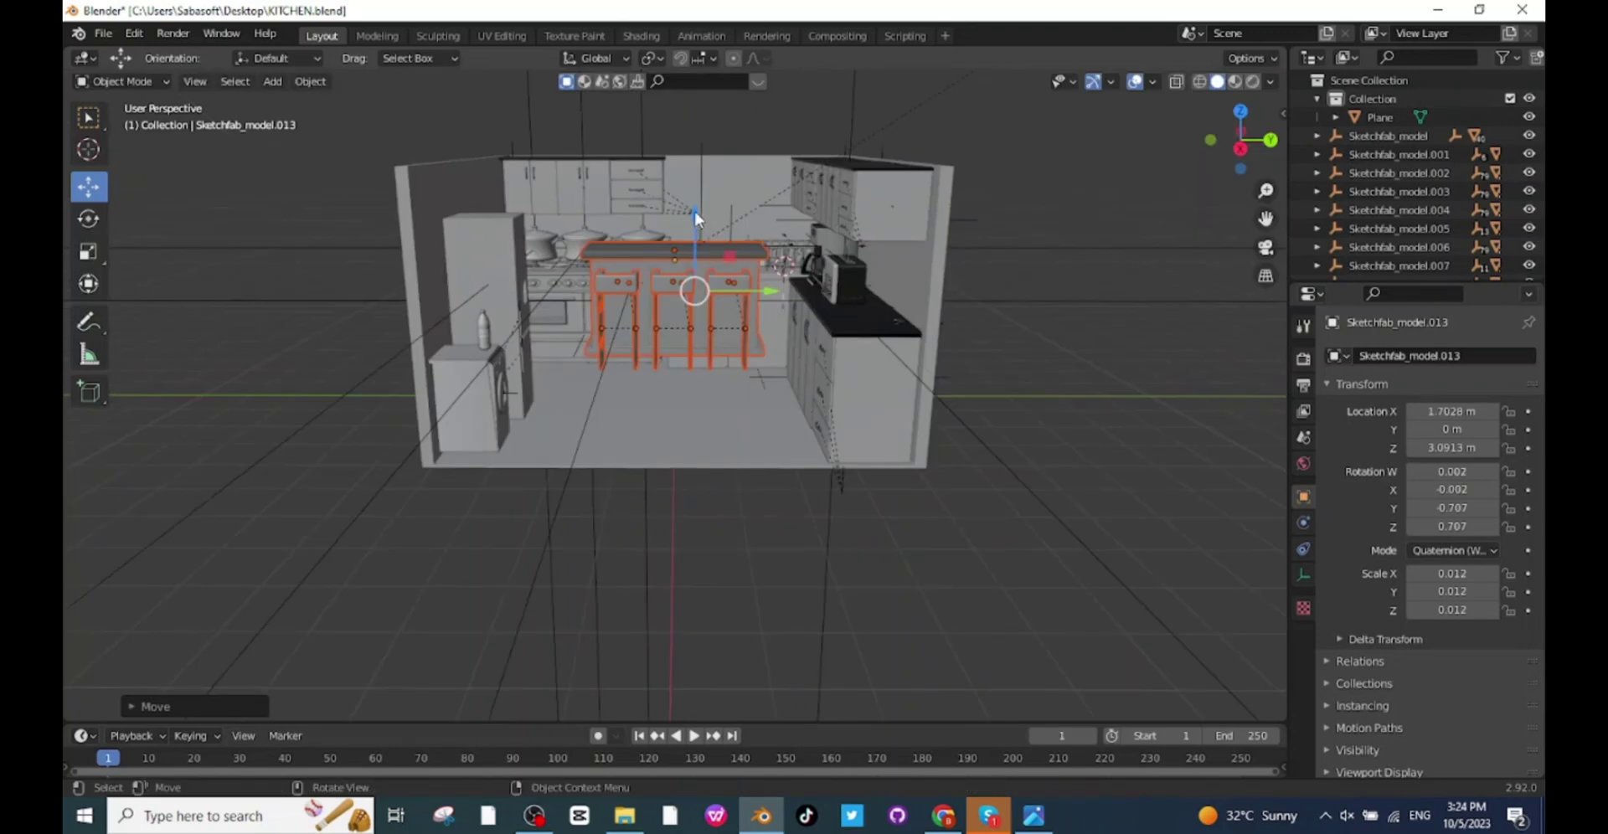
pyautogui.moveTo(695, 216); pyautogui.dragTo(695, 256)
pyautogui.scroll(4, 795, 323)
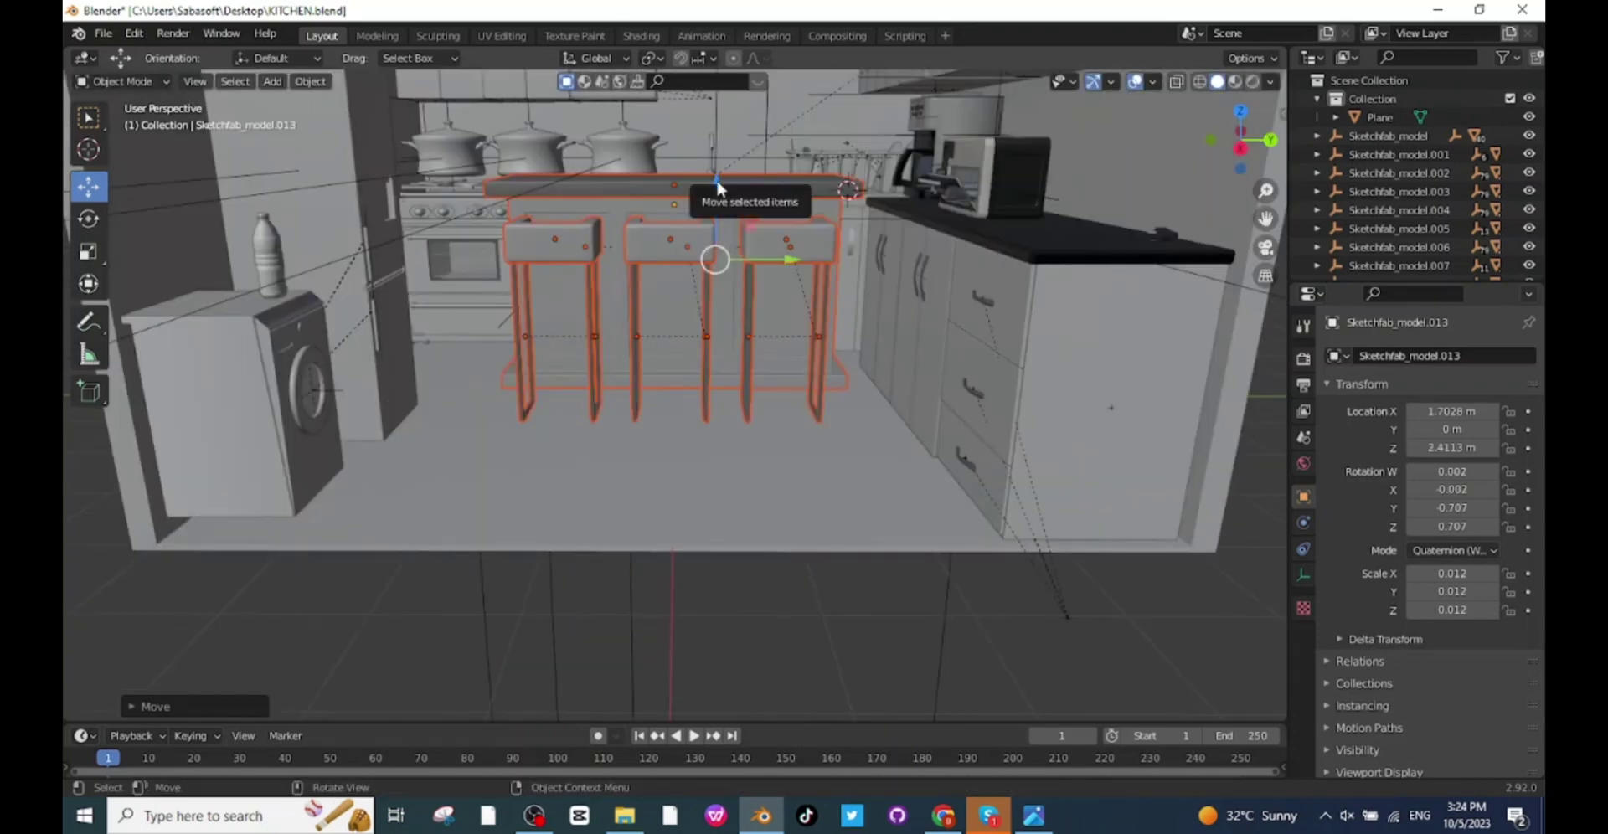
pyautogui.moveTo(712, 192); pyautogui.dragTo(719, 227)
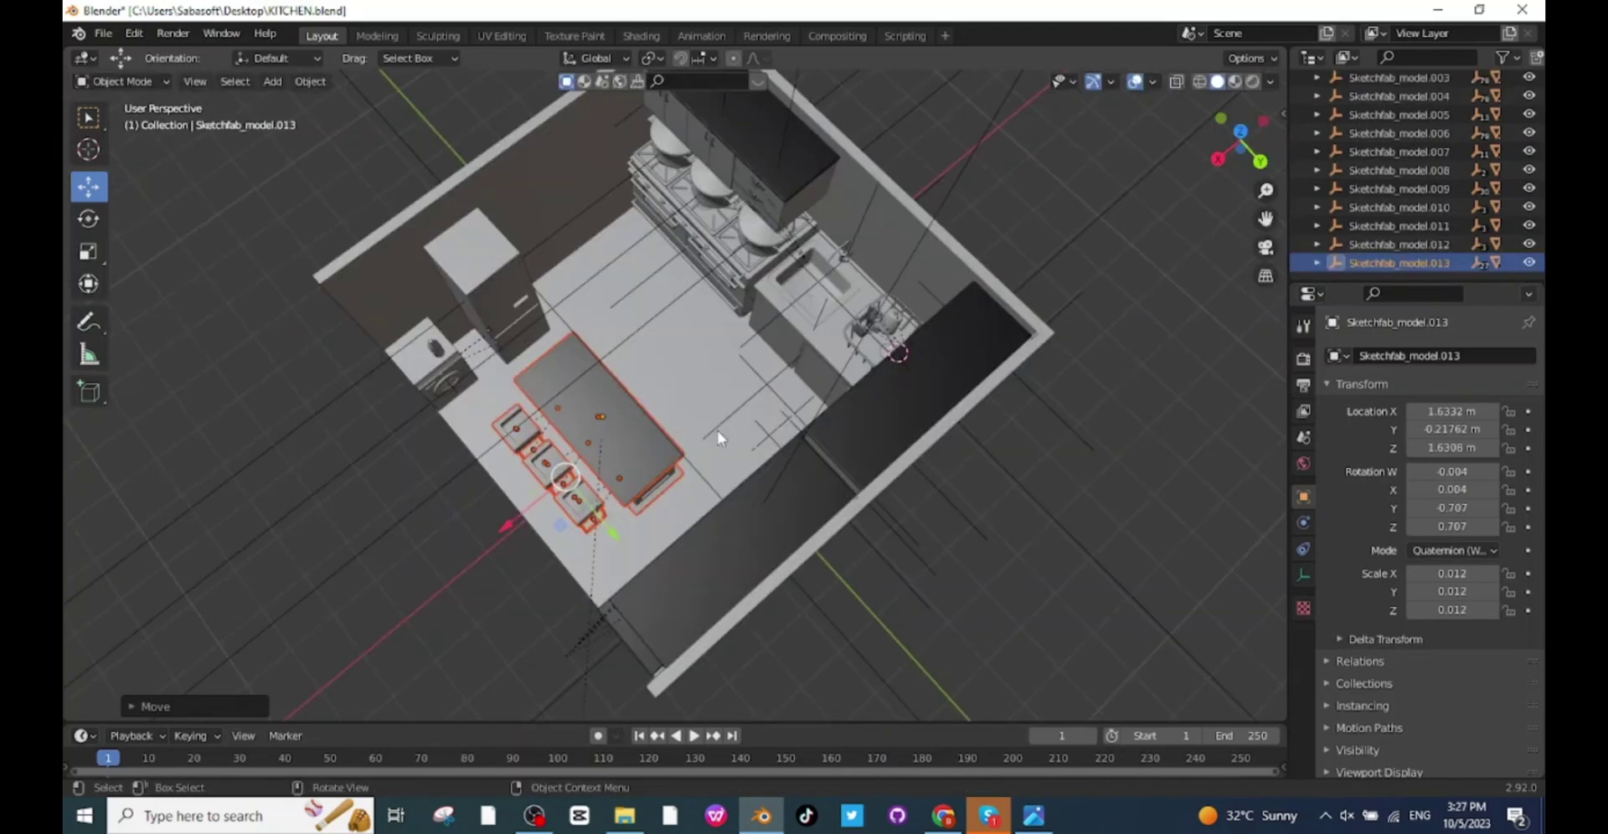
# Stretch the table set along global X to about 0.020 and global Y to about 0.018, positioned at about X 2.59 m, Y -0.20 m
pyautogui.press('s')
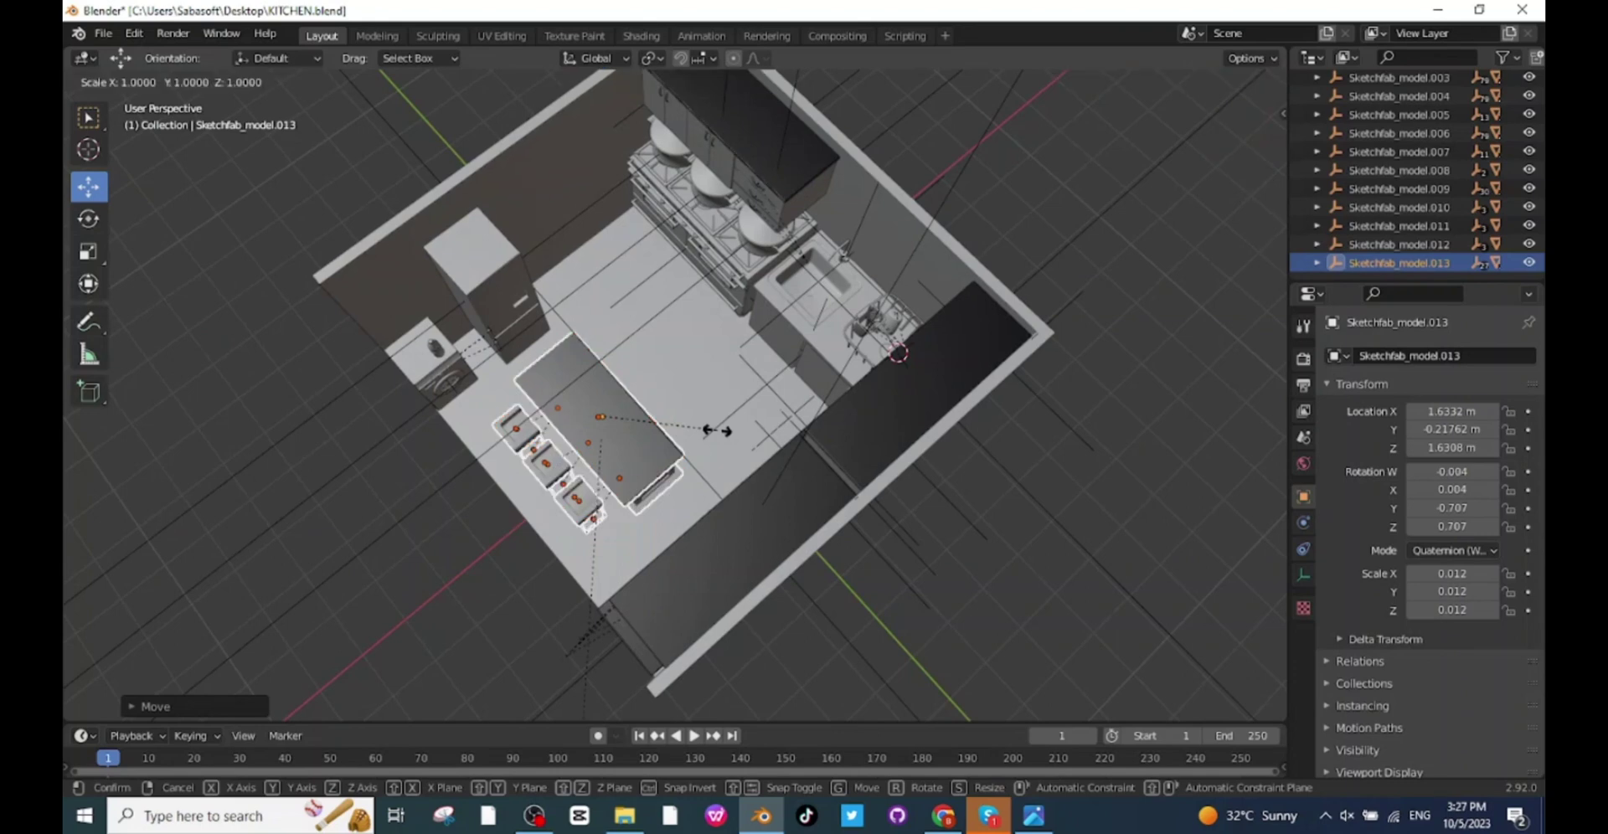
pyautogui.press('x')
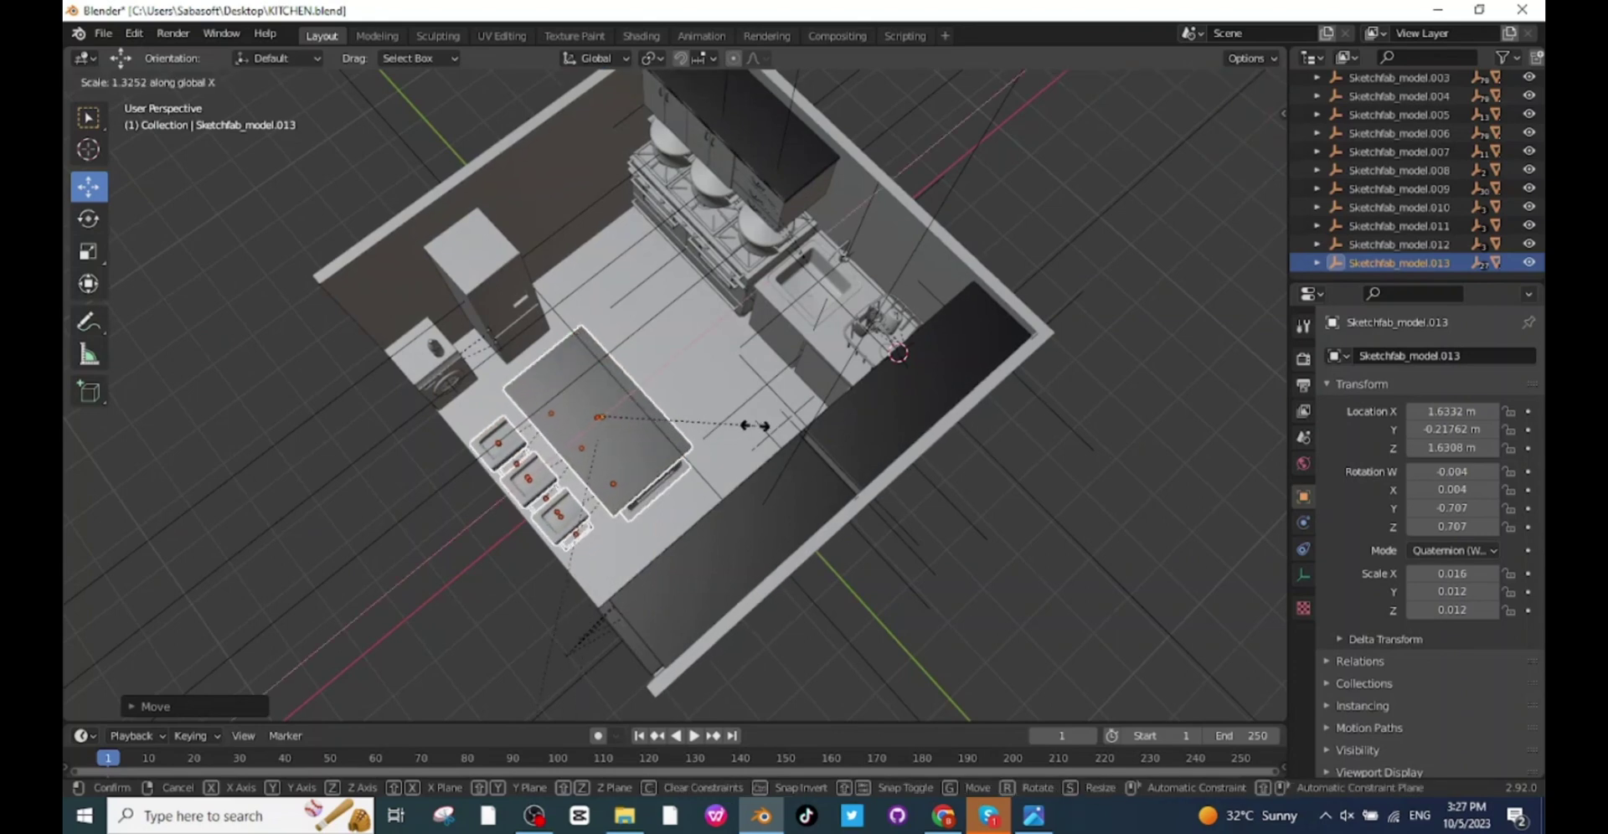
pyautogui.click(745, 426)
pyautogui.press('s')
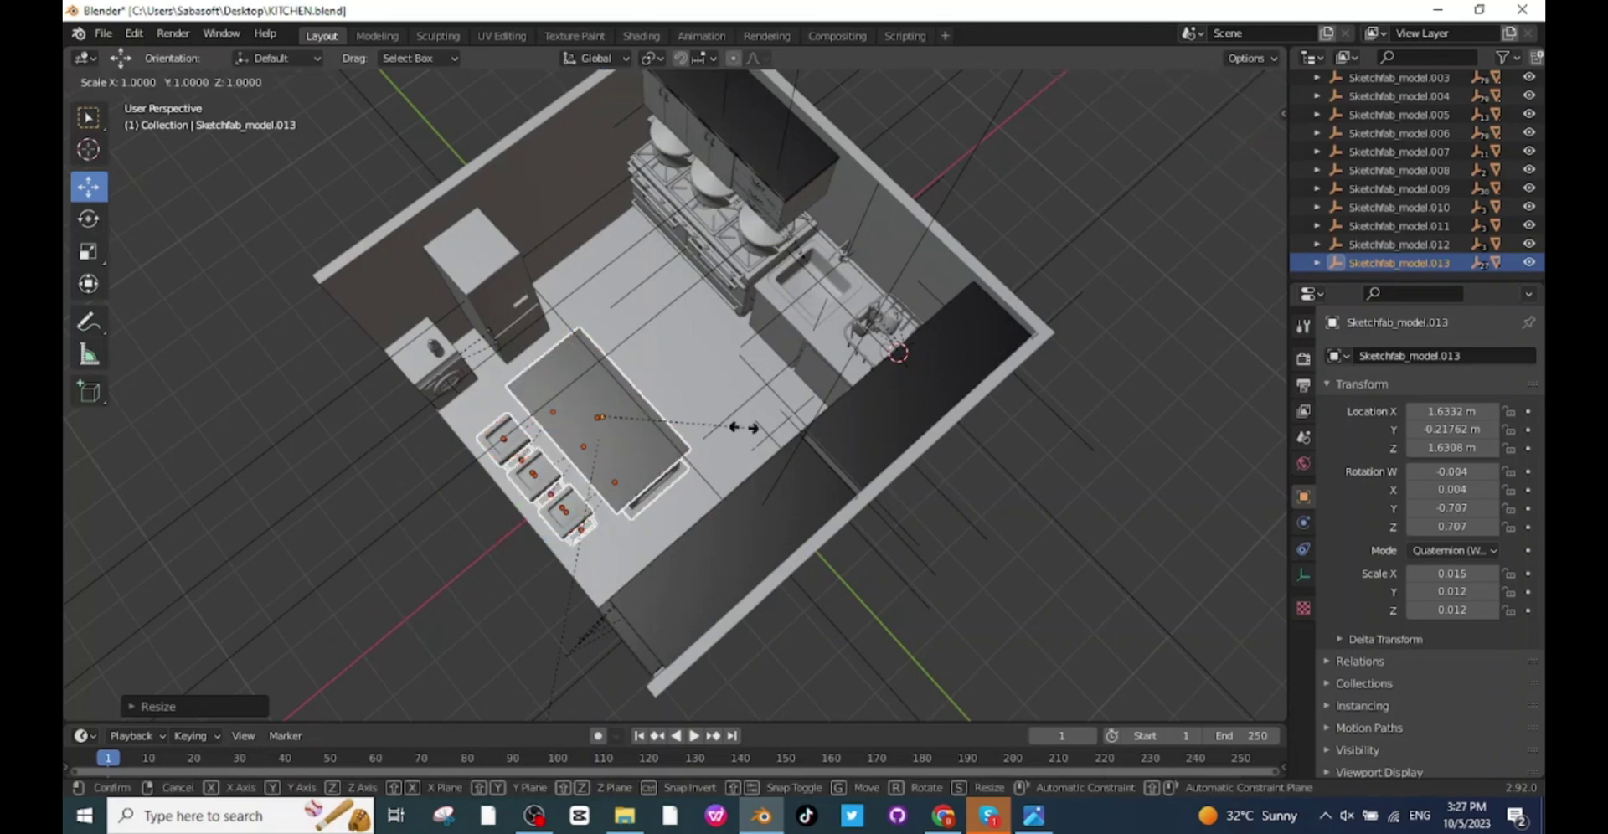
pyautogui.press('y')
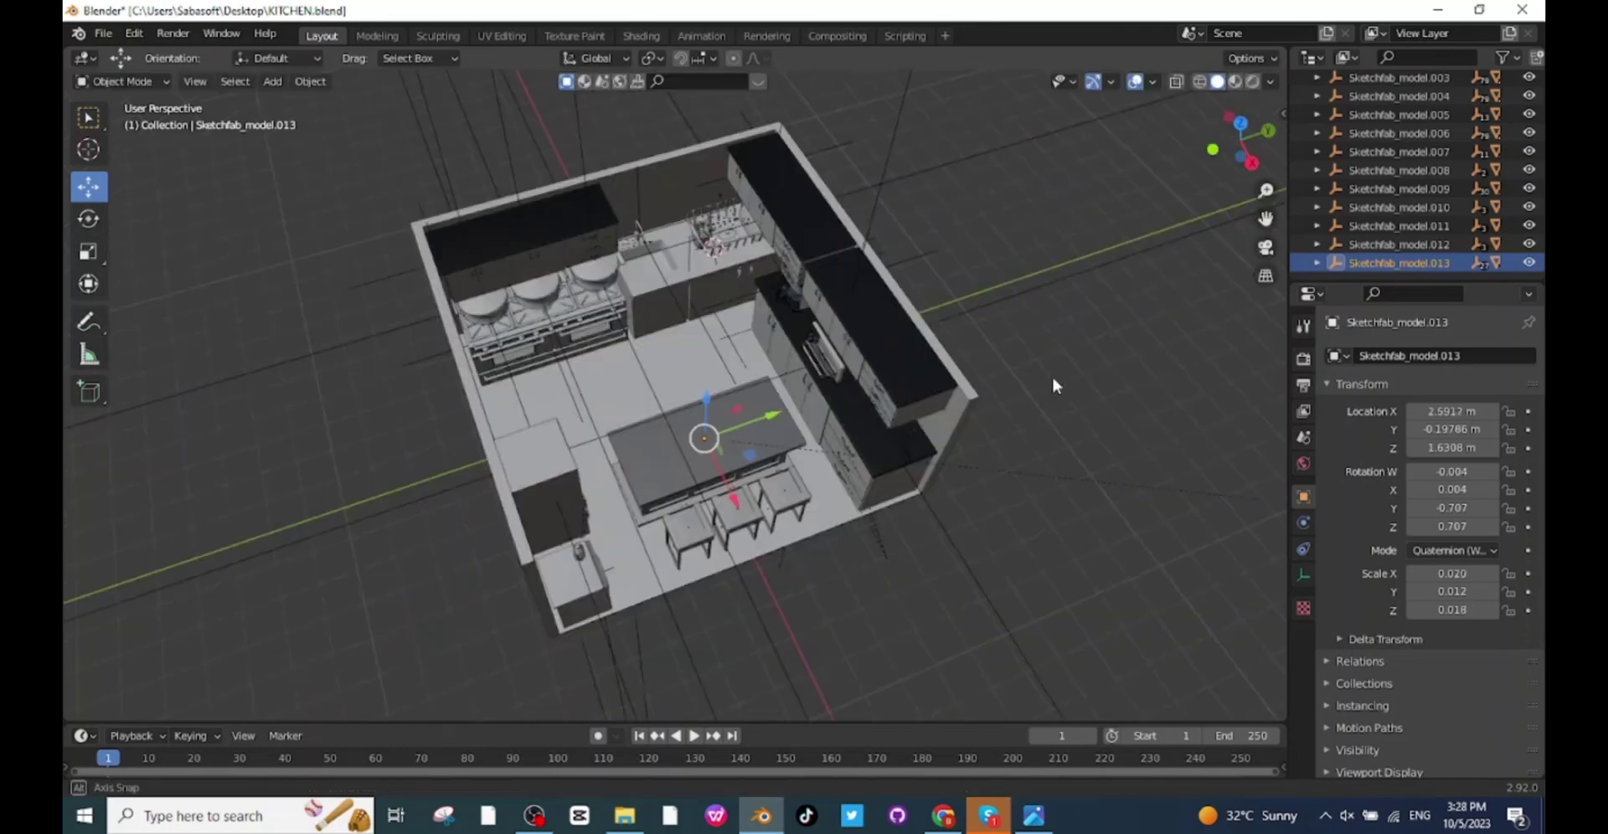
# In Edit Mode on the room mesh, add a vertical loop cut through the two facing side walls, slid about -0.20 toward the open side
pyautogui.keyDown('alt'); pyautogui.moveTo(1051, 375); pyautogui.dragTo(1012, 355); pyautogui.keyUp('alt')
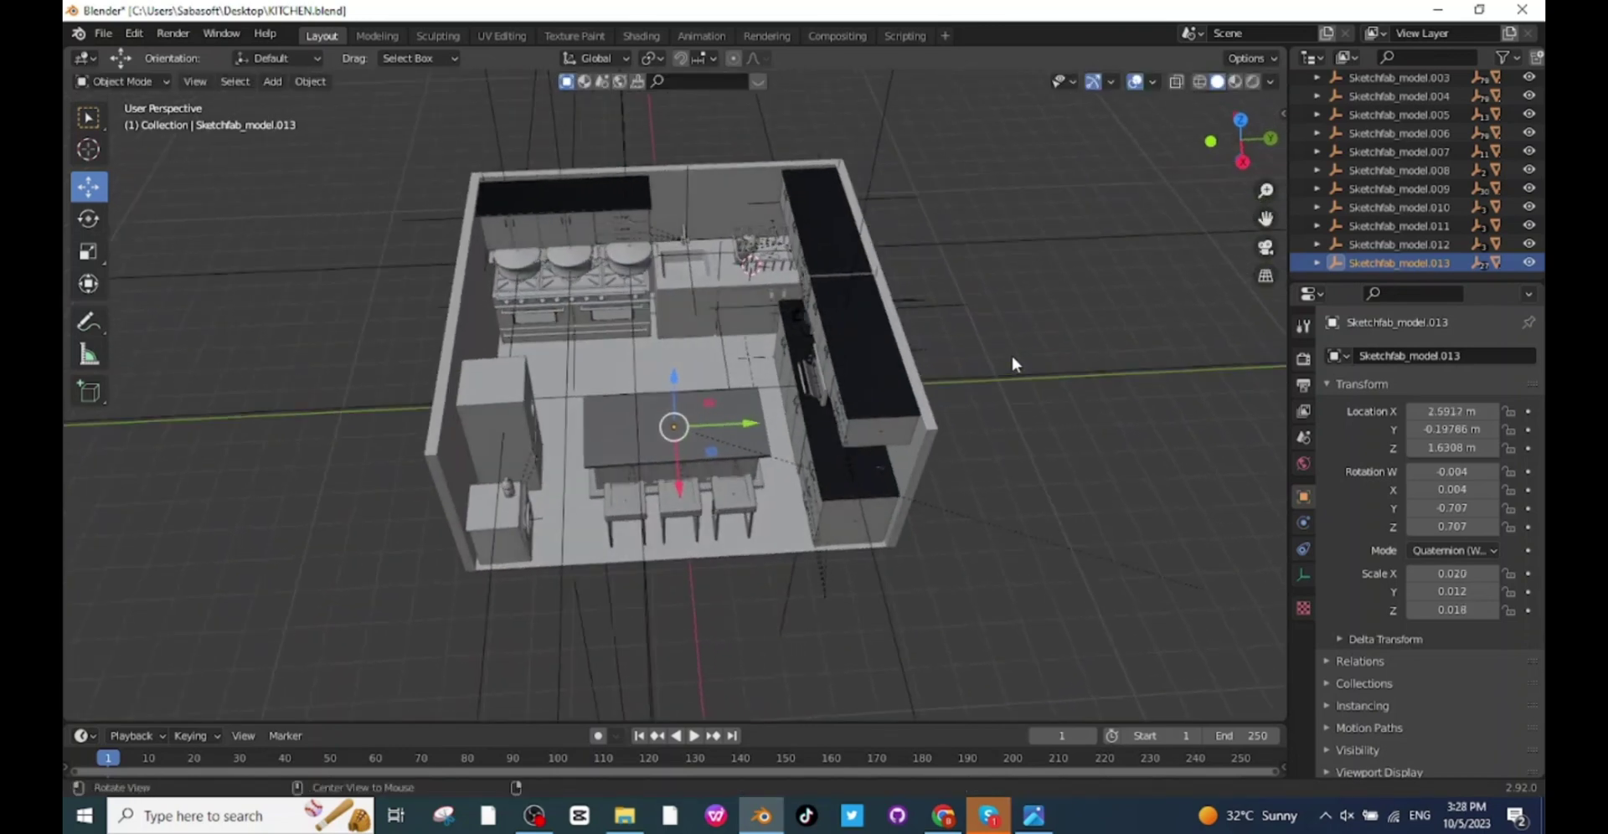
pyautogui.moveTo(987, 360); pyautogui.dragTo(665, 188, button='middle')
pyautogui.scroll(3, 716, 272)
pyautogui.scroll(-3, 722, 270)
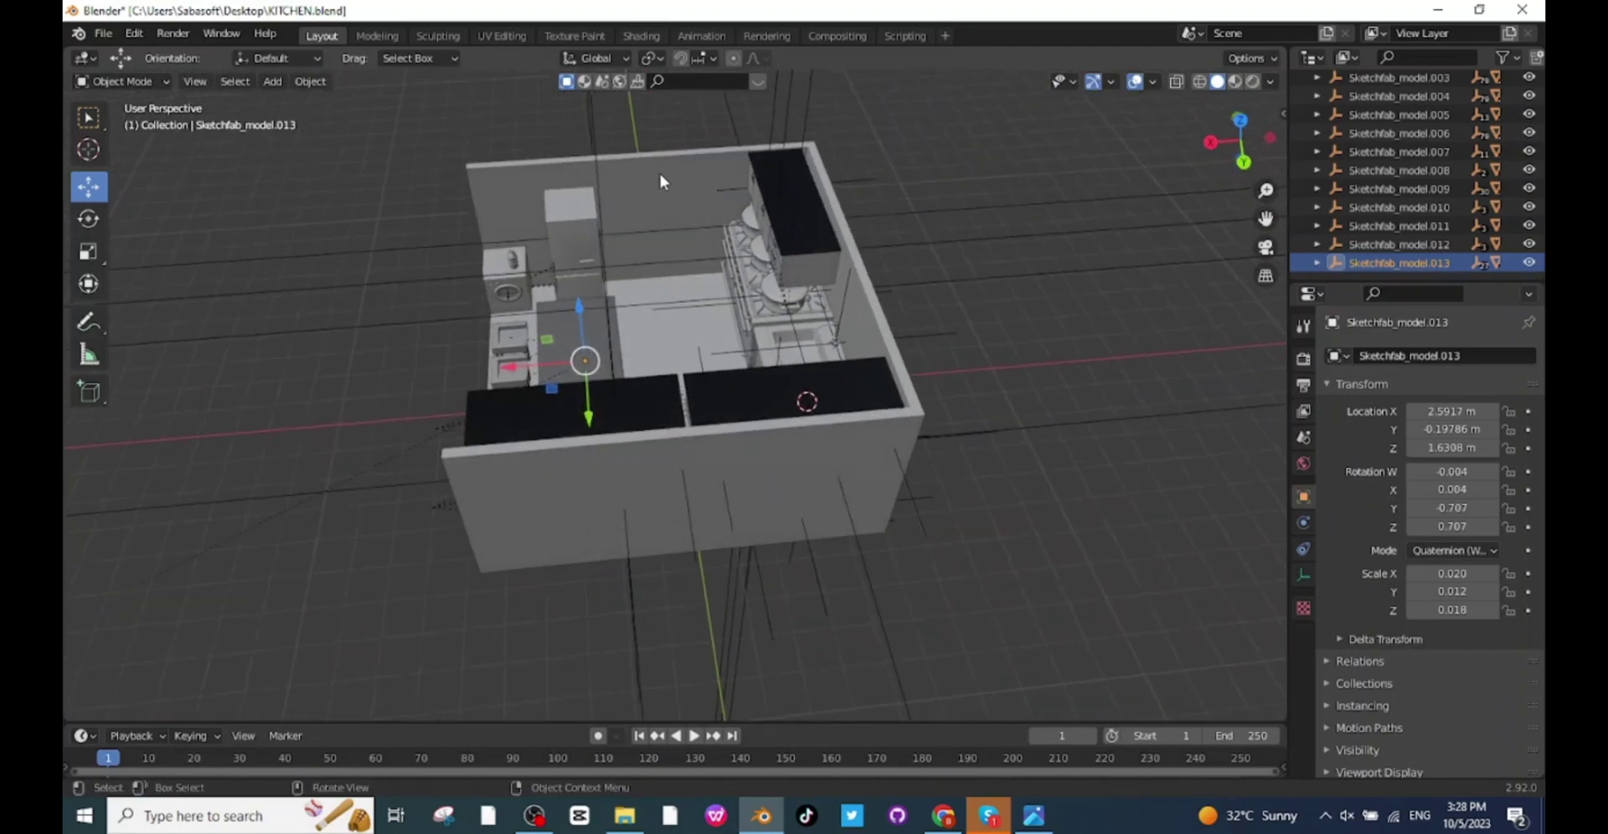
pyautogui.click(660, 174)
pyautogui.click(116, 78)
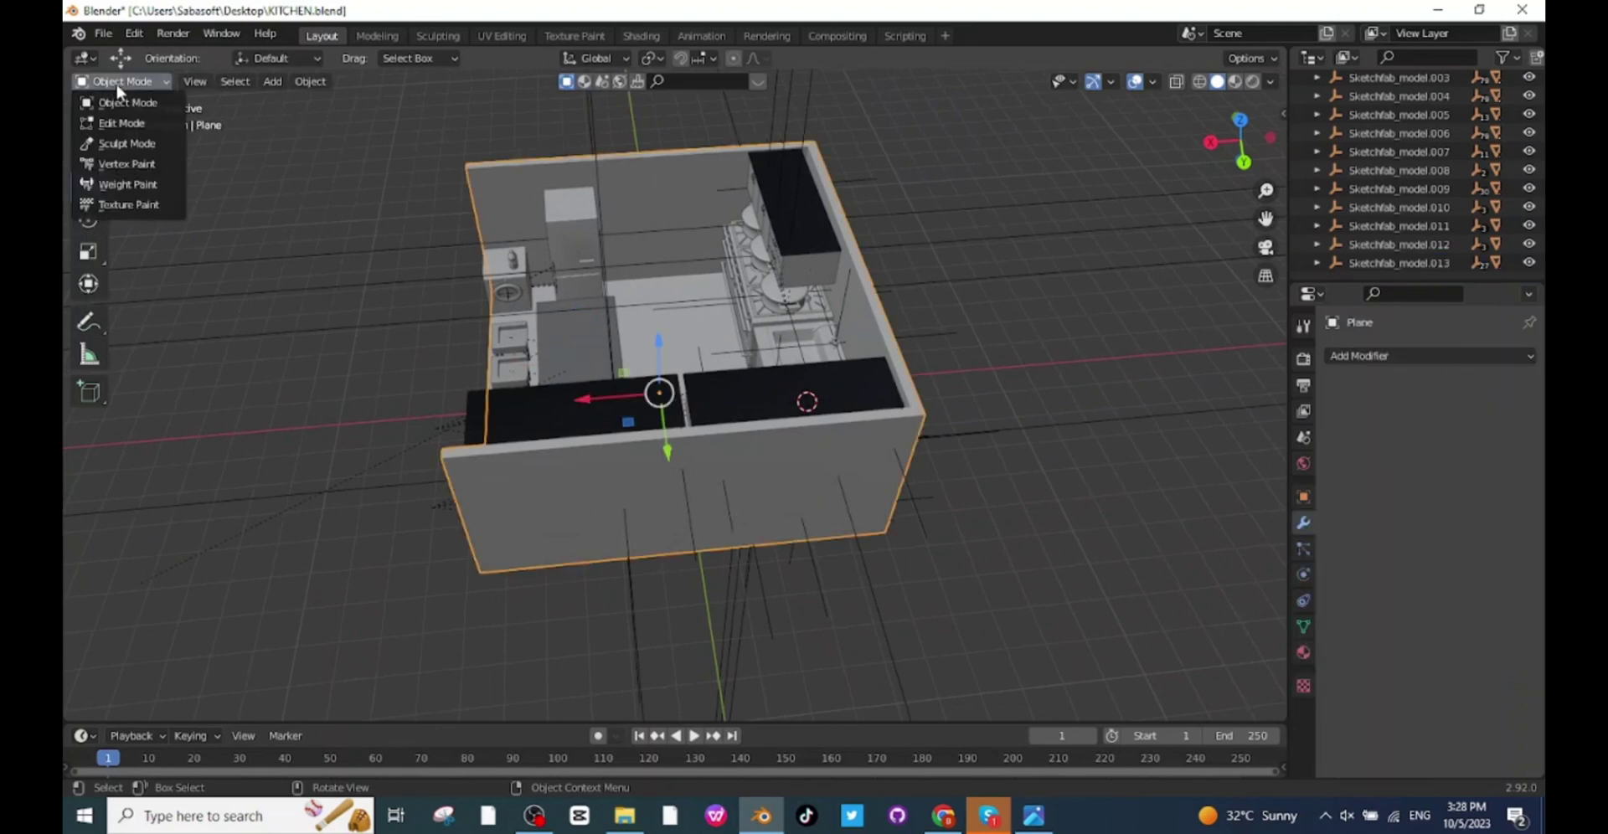
pyautogui.click(122, 119)
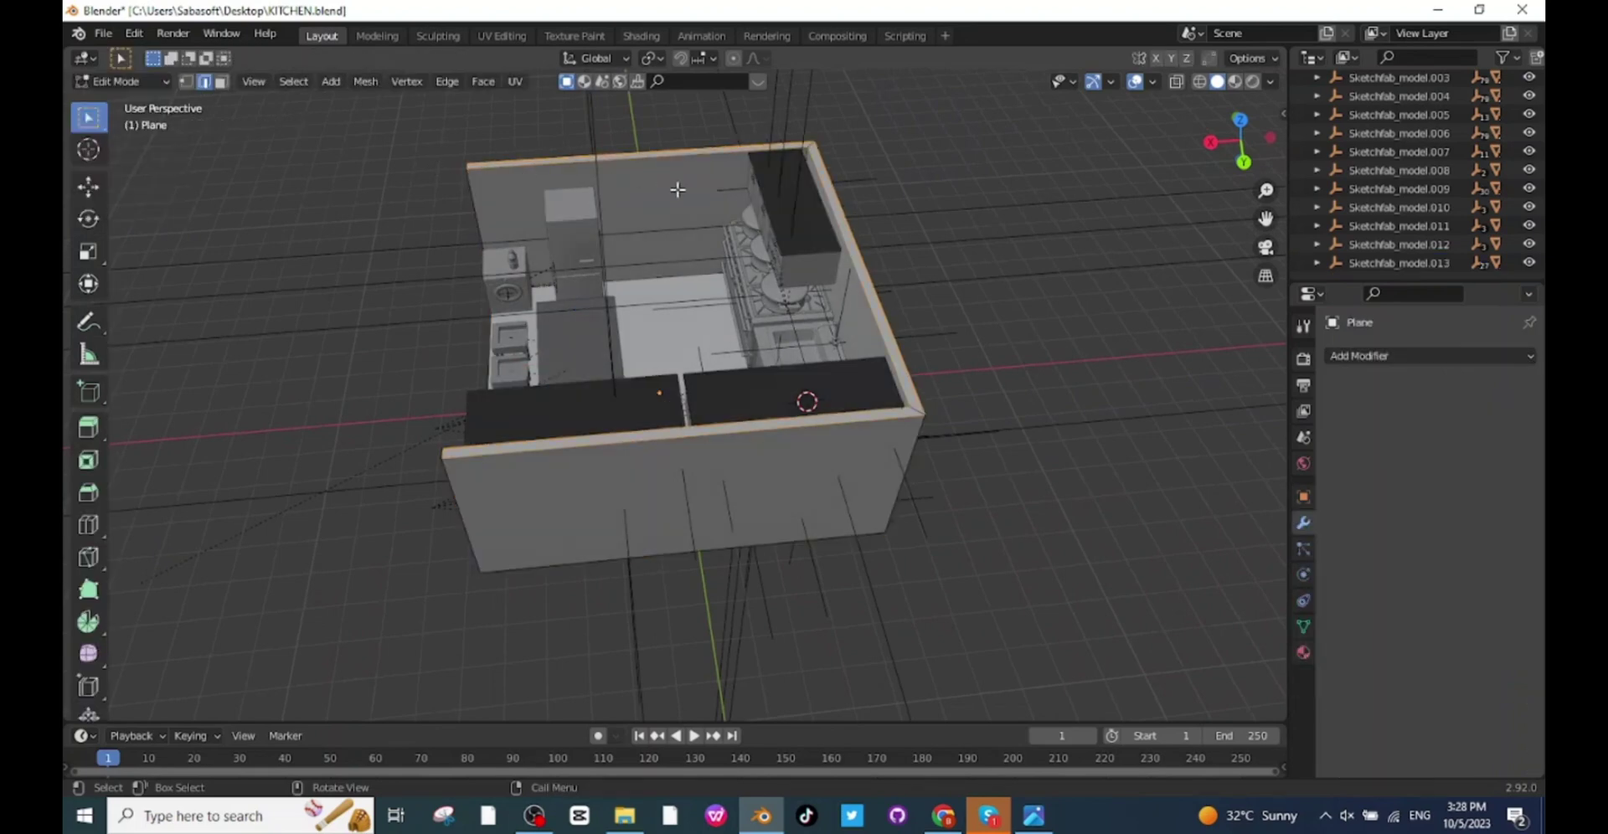
pyautogui.hotkey('ctrl', 'r')
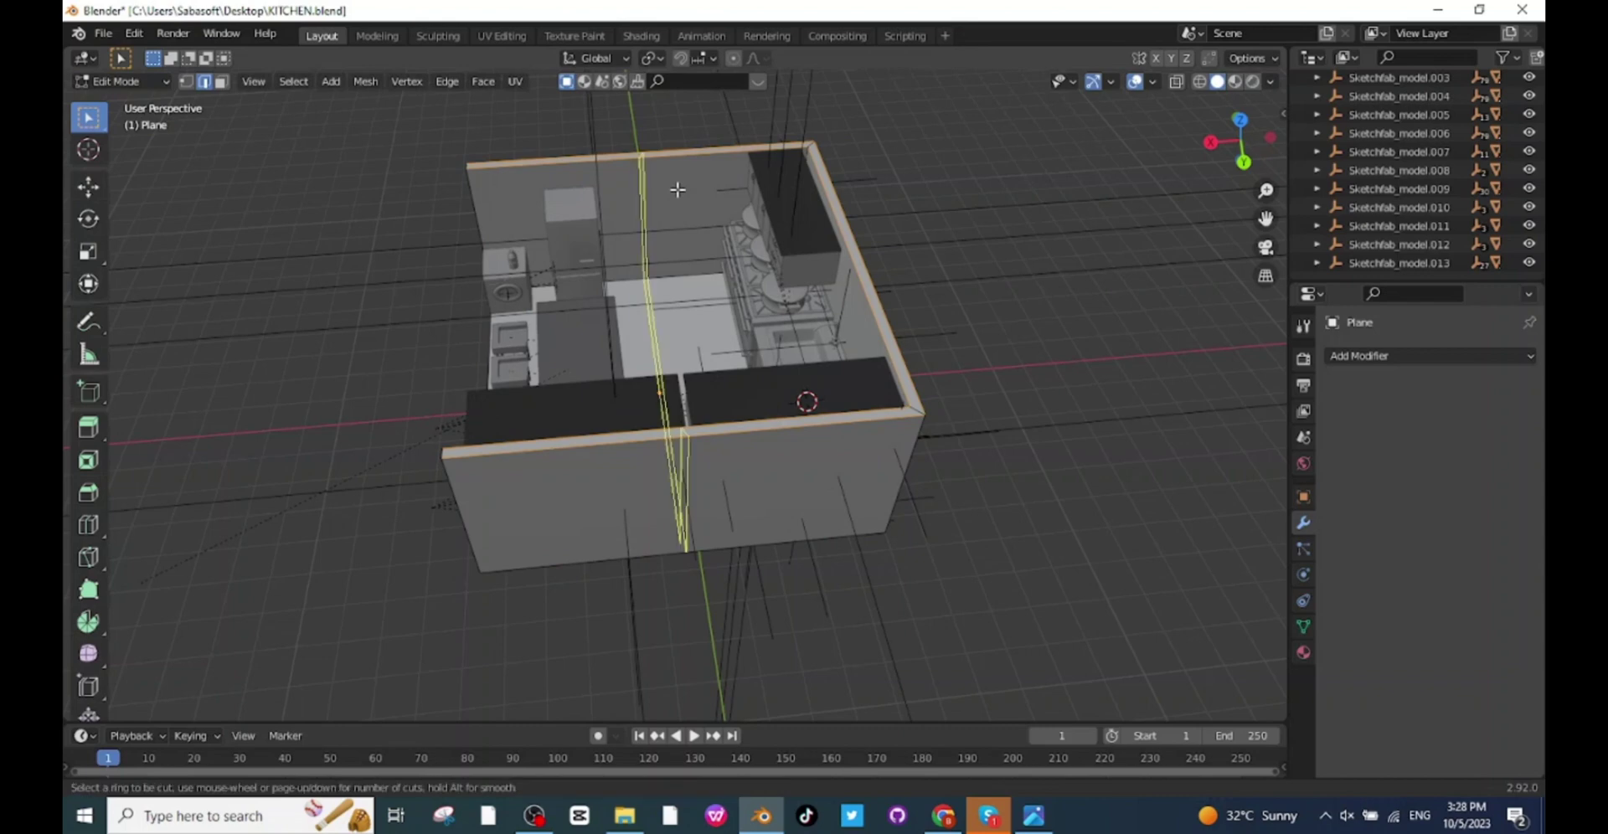
pyautogui.click(662, 191)
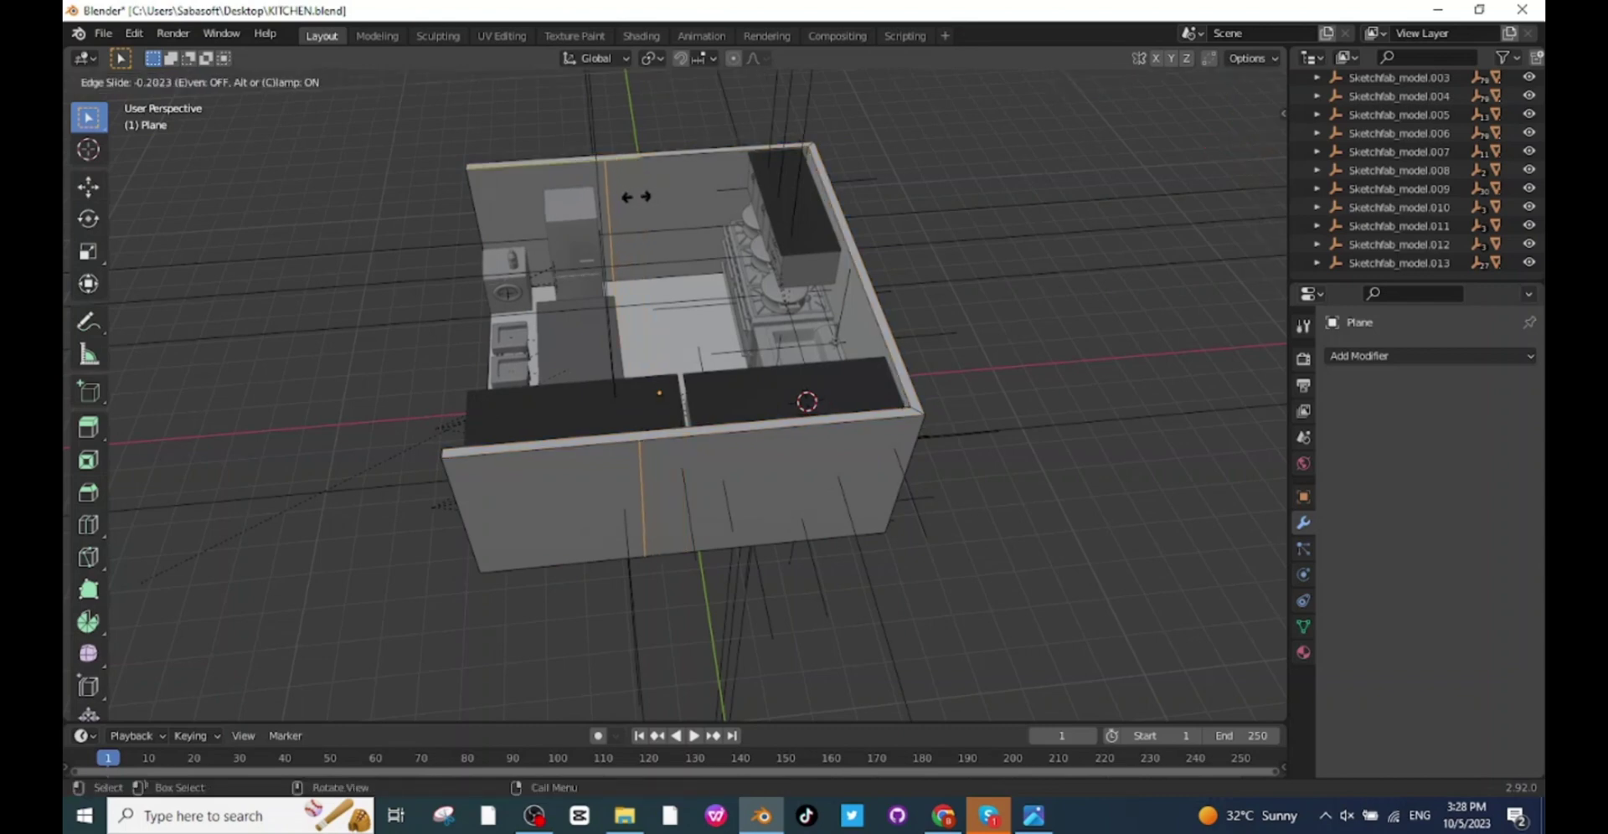
pyautogui.click(636, 197)
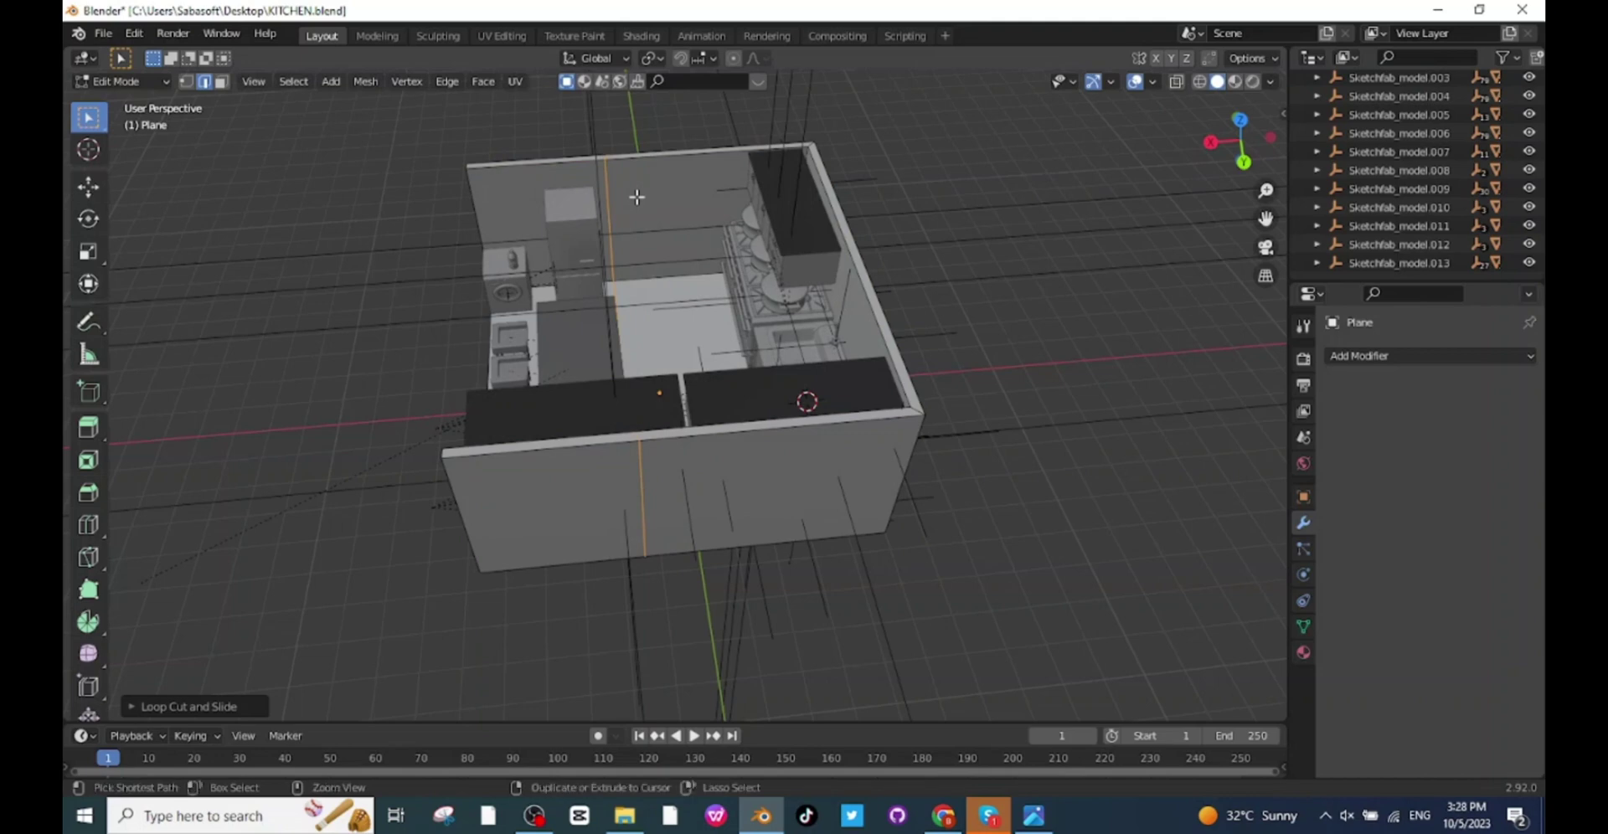
# Add a second vertical loop cut through the side walls, slid about 0.2 toward the stove wall
pyautogui.hotkey('ctrl', 'r')
pyautogui.click(658, 167)
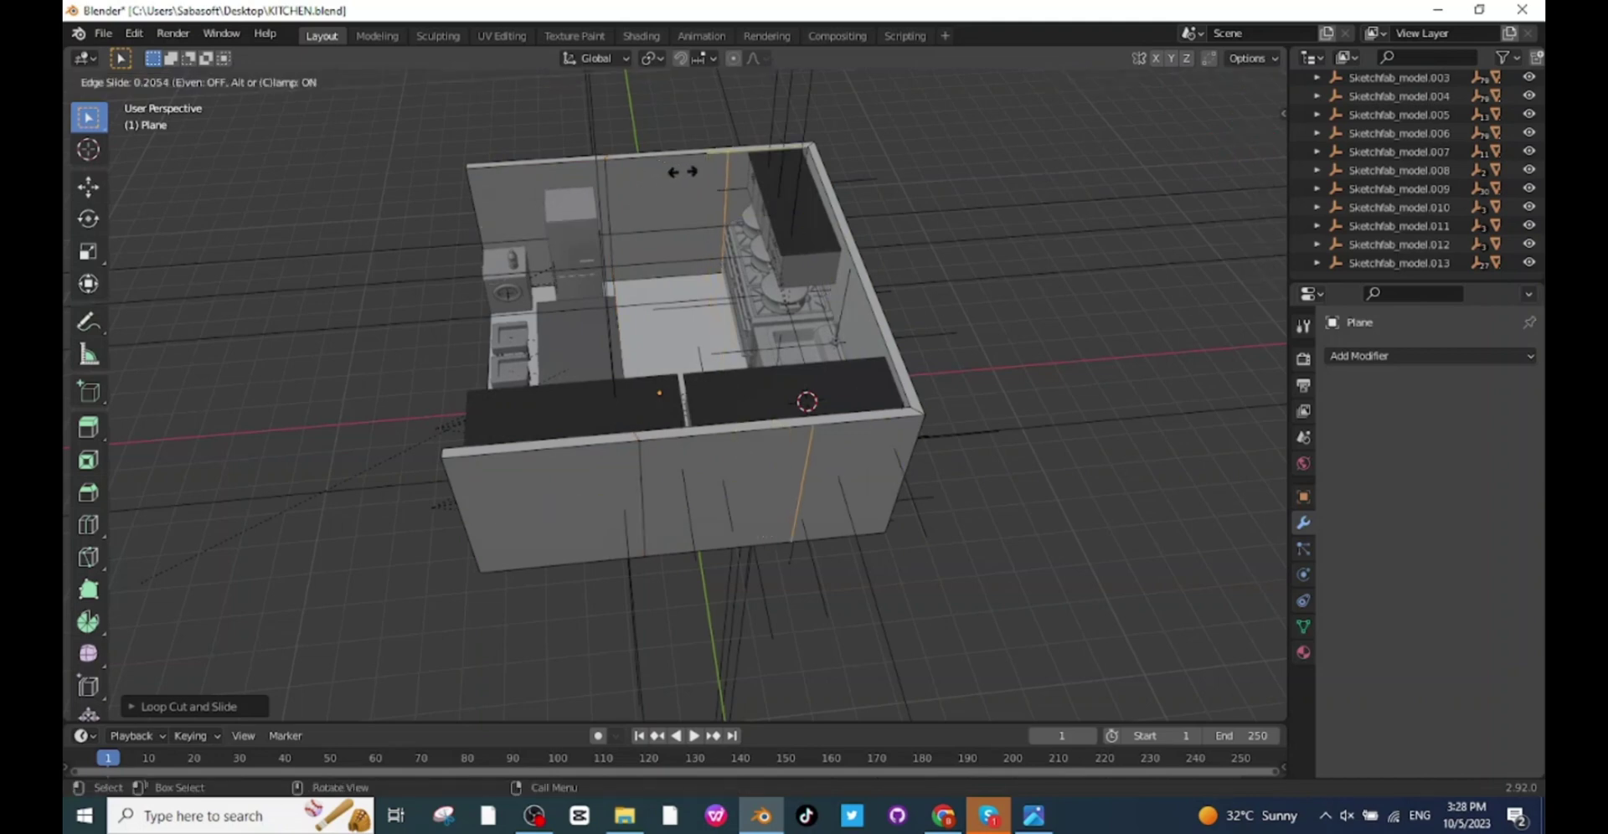
pyautogui.click(674, 176)
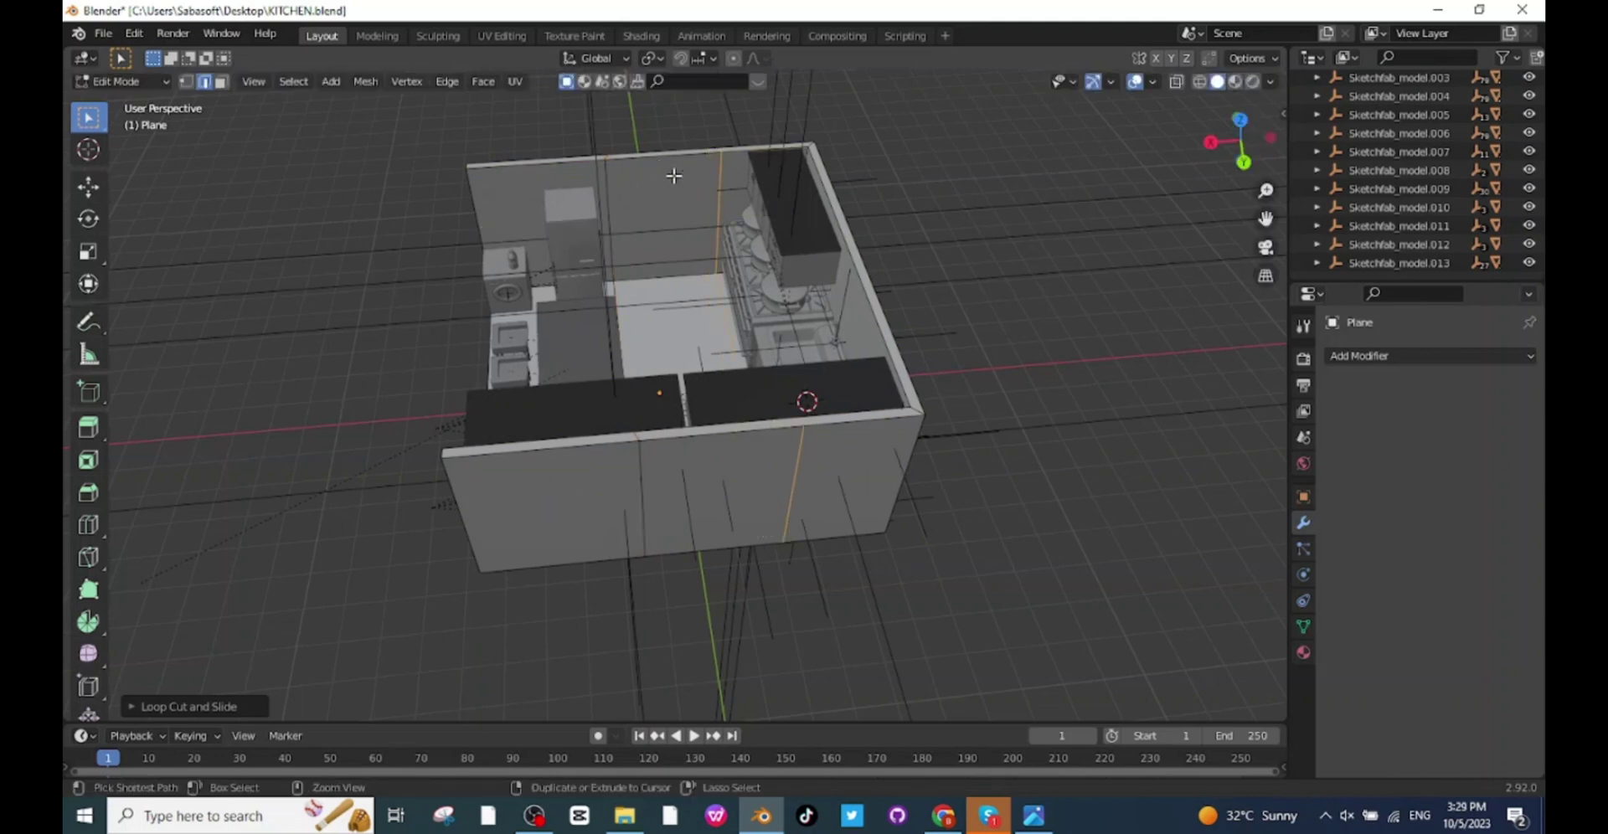
# Add two horizontal loop cuts around the room's walls, one near the top edge and one below mid-height with a slide of about 0.27
pyautogui.hotkey('ctrl', 'r')
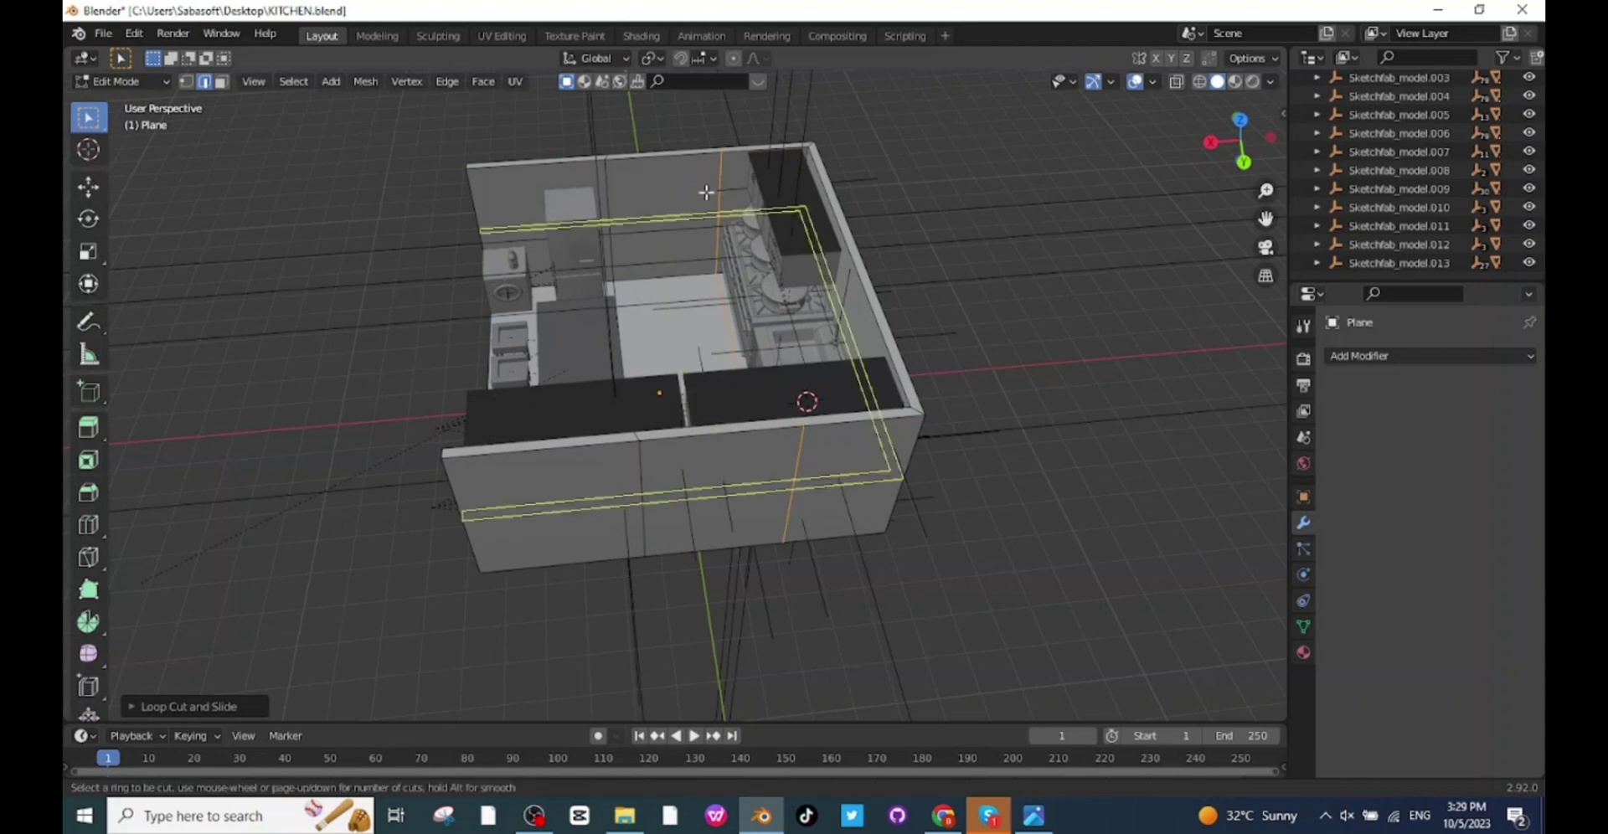
pyautogui.click(706, 192)
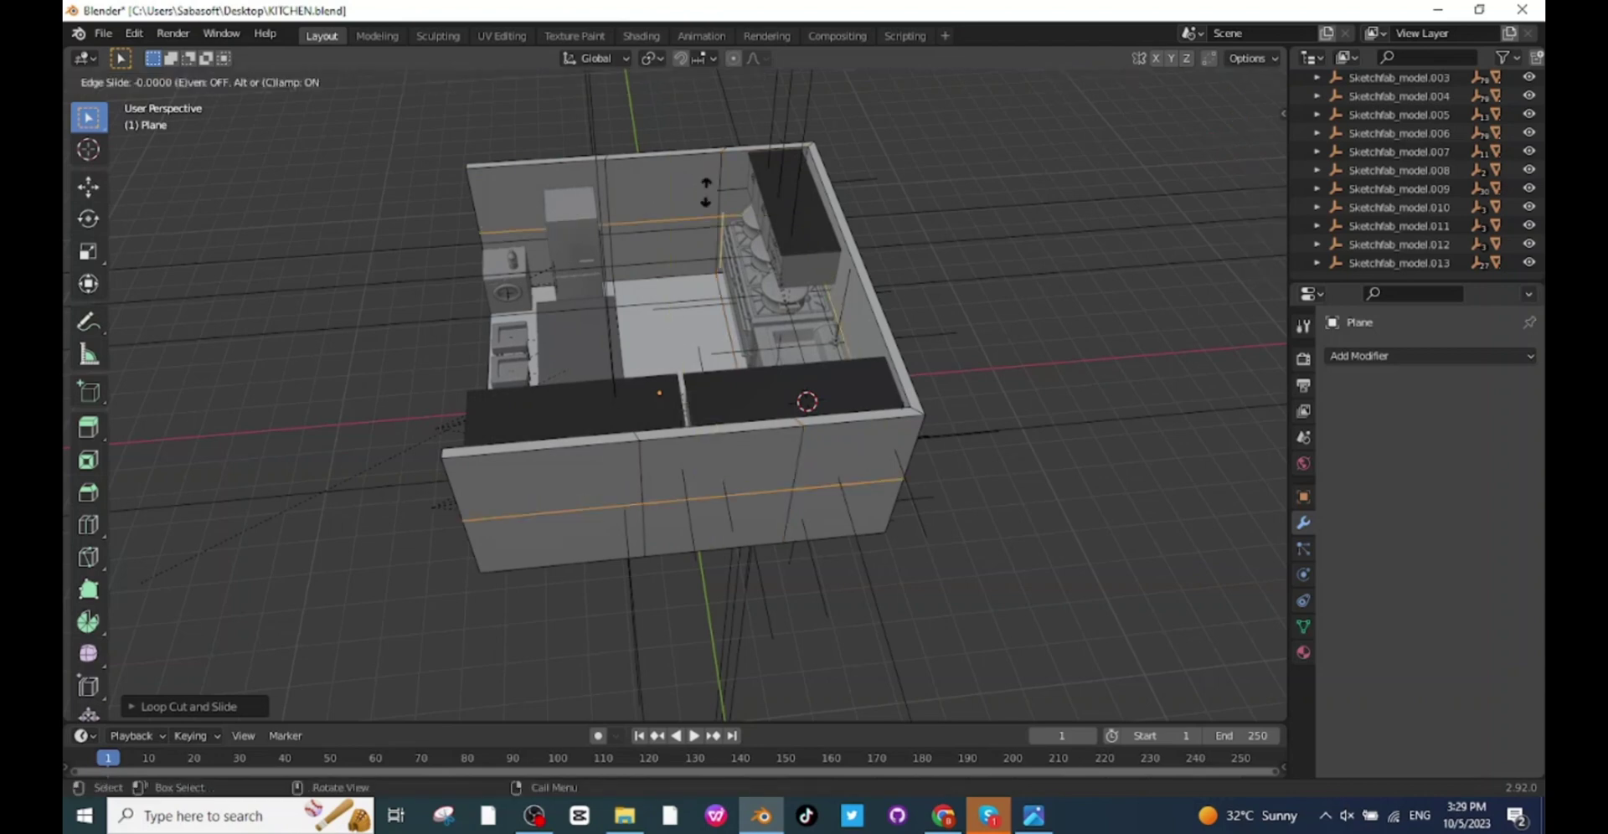
pyautogui.click(701, 149)
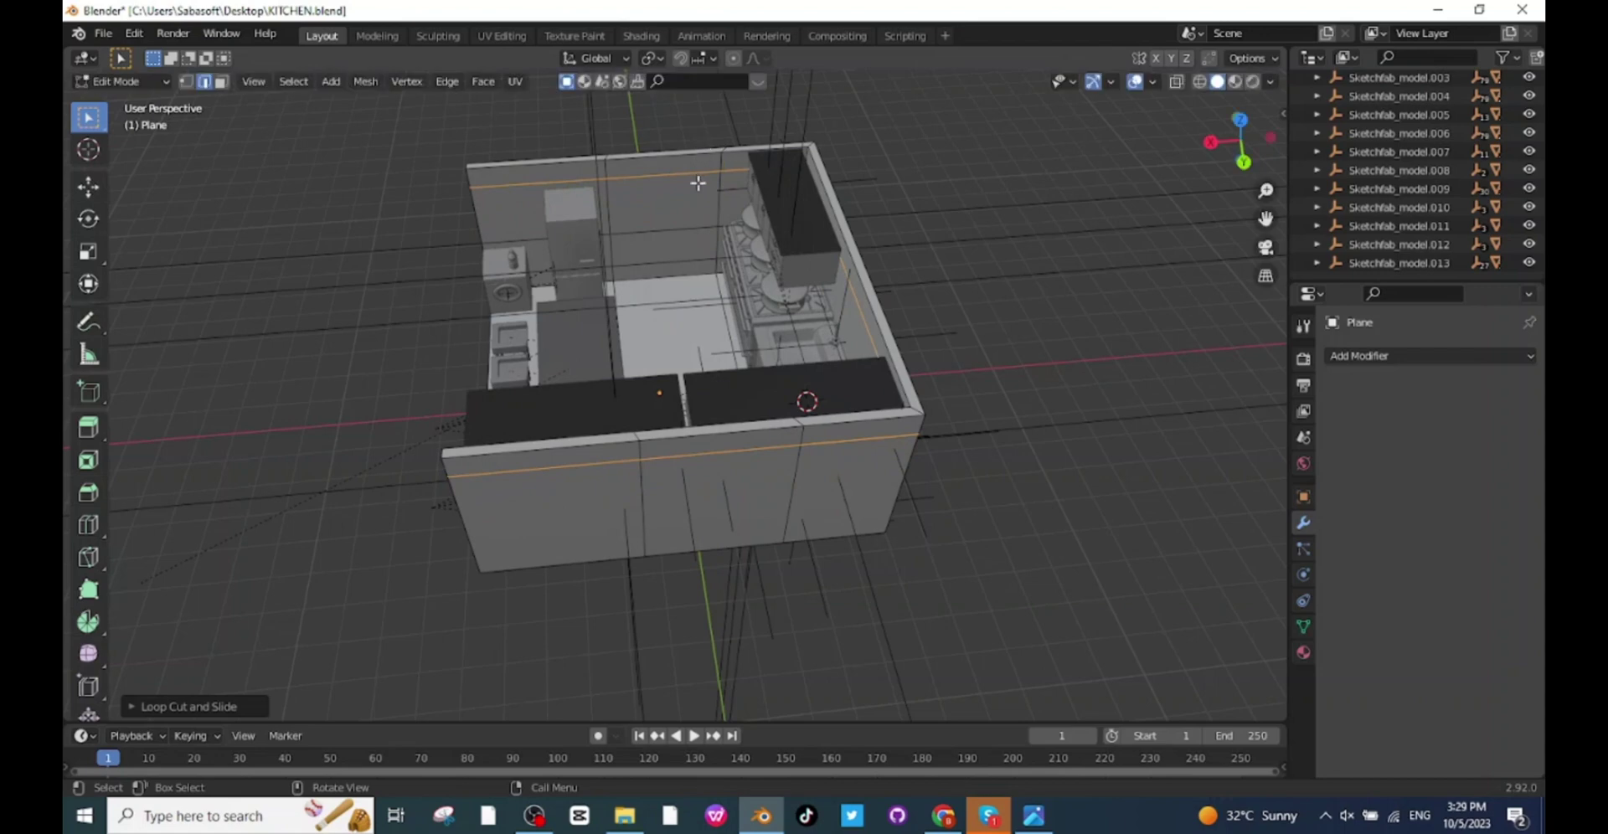
pyautogui.press('g')
pyautogui.press('g')
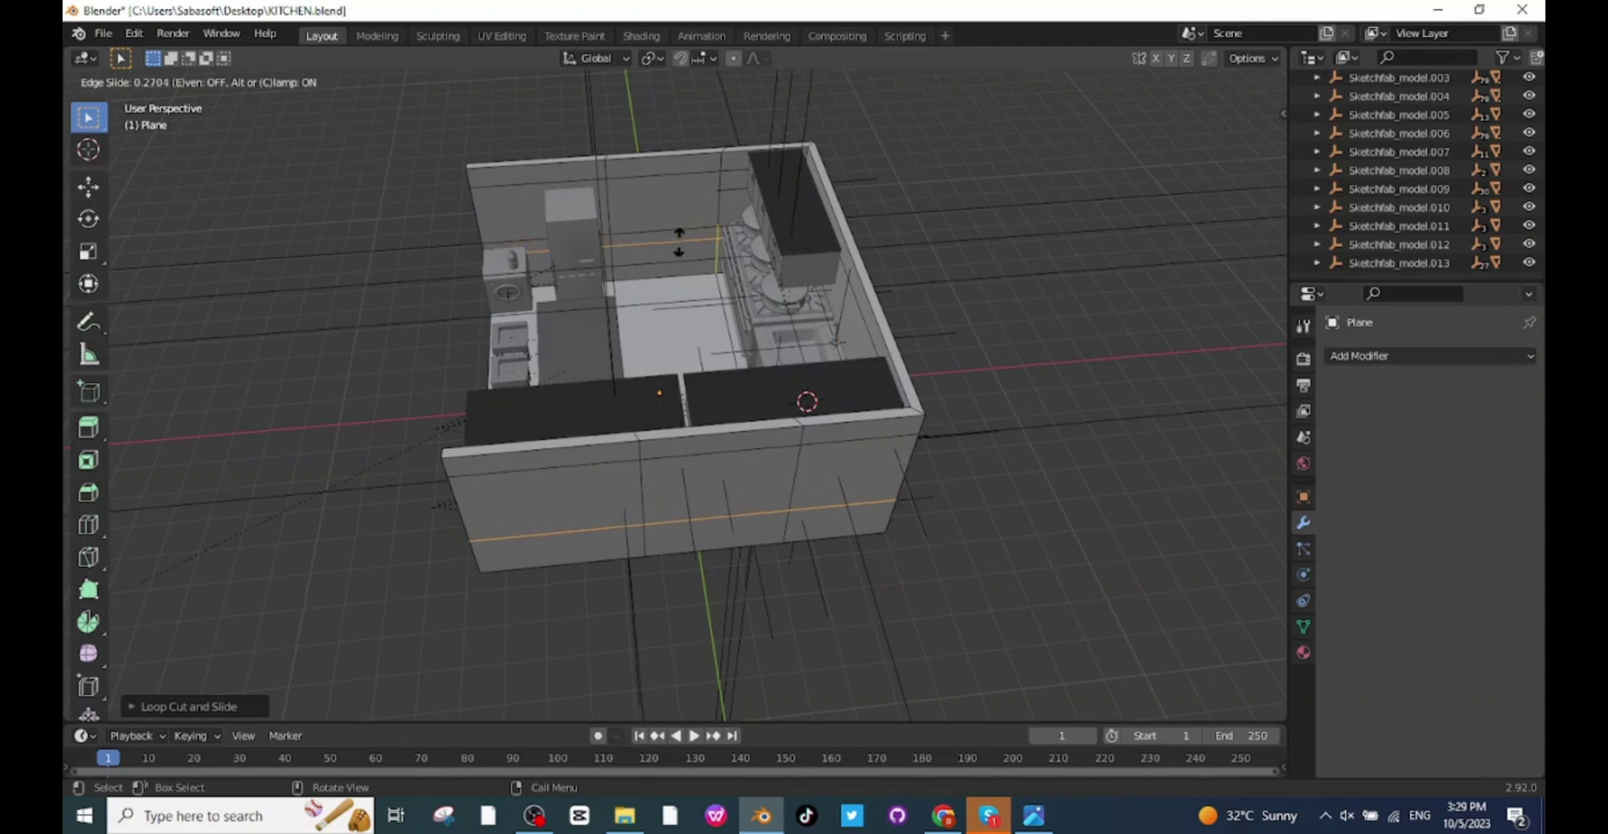
pyautogui.click(679, 242)
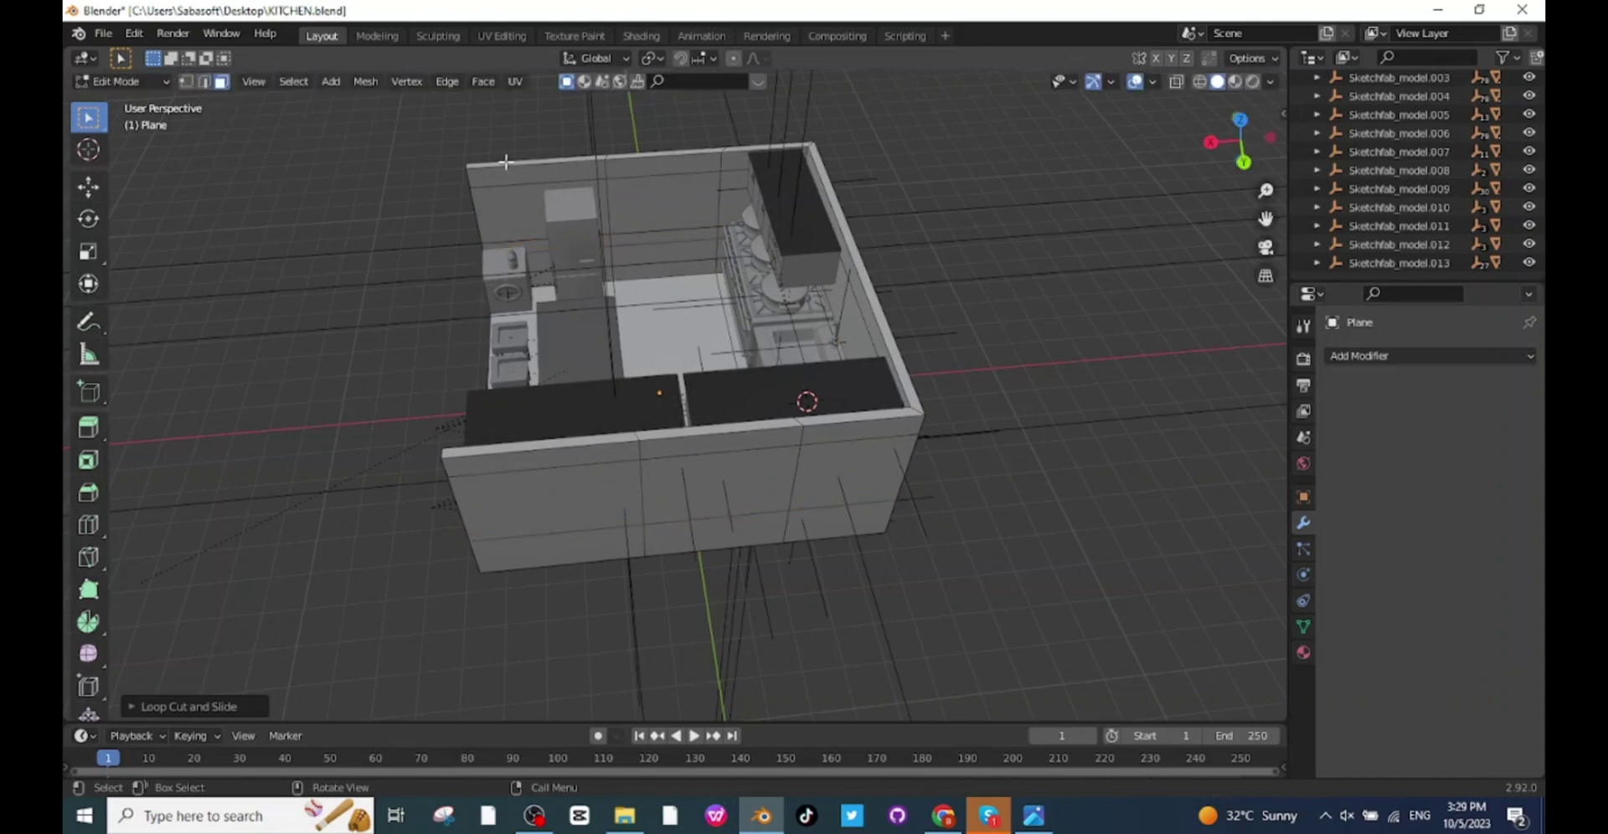
# Delete the inner wall face enclosed by the loop cuts between the fridge and the stove
pyautogui.click(652, 211)
pyautogui.press('x')
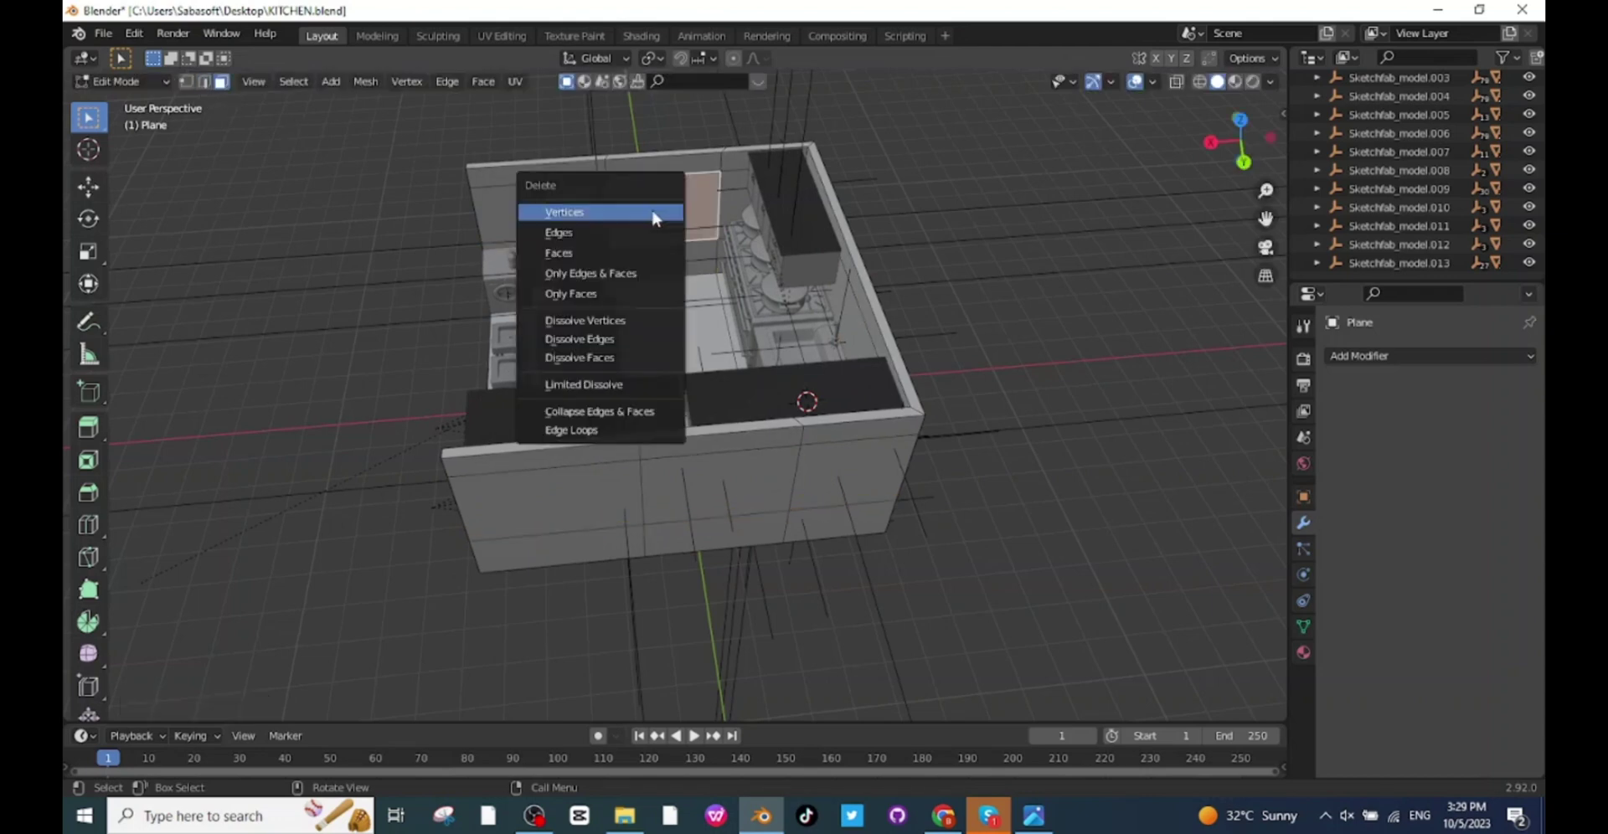
pyautogui.click(585, 253)
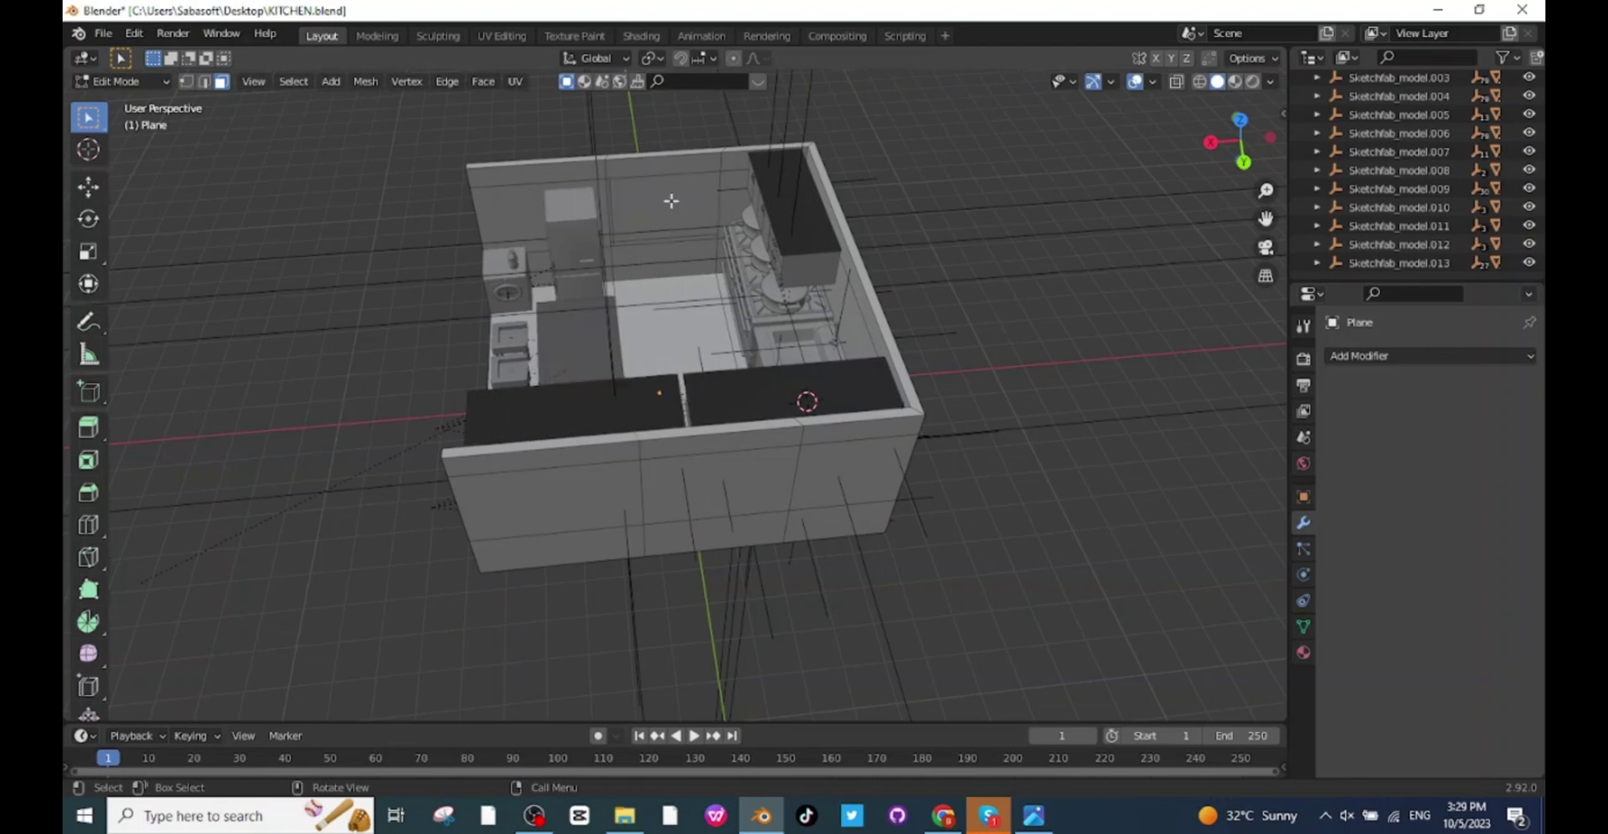
# Delete the remaining wall face behind the opening between the fridge and the stove, and return to Object Mode
pyautogui.click(670, 201)
pyautogui.press('x')
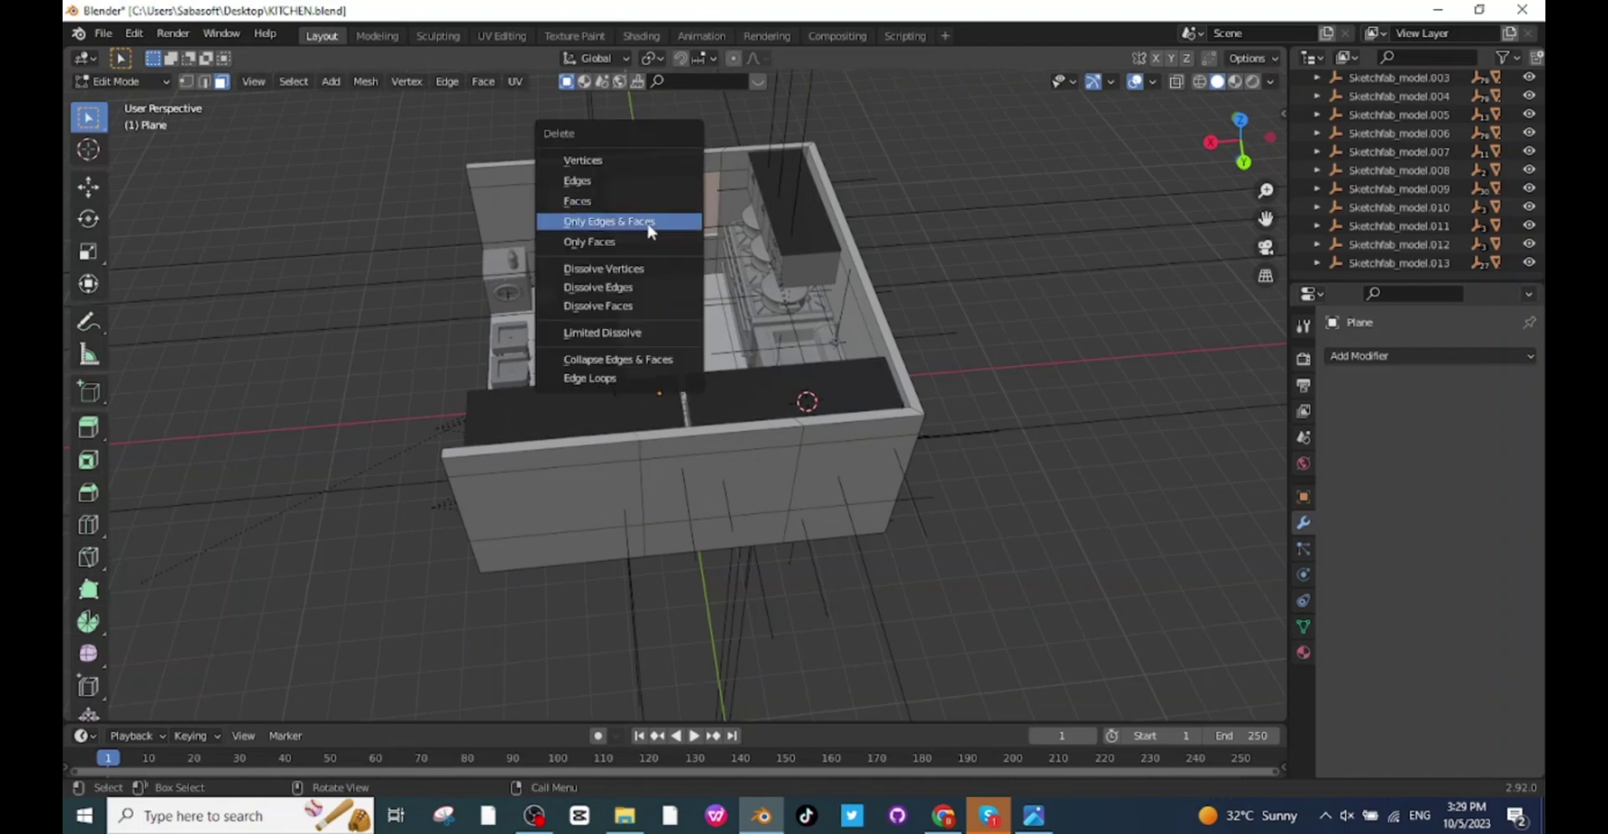
pyautogui.click(605, 206)
pyautogui.moveTo(703, 227); pyautogui.dragTo(741, 263, button='middle')
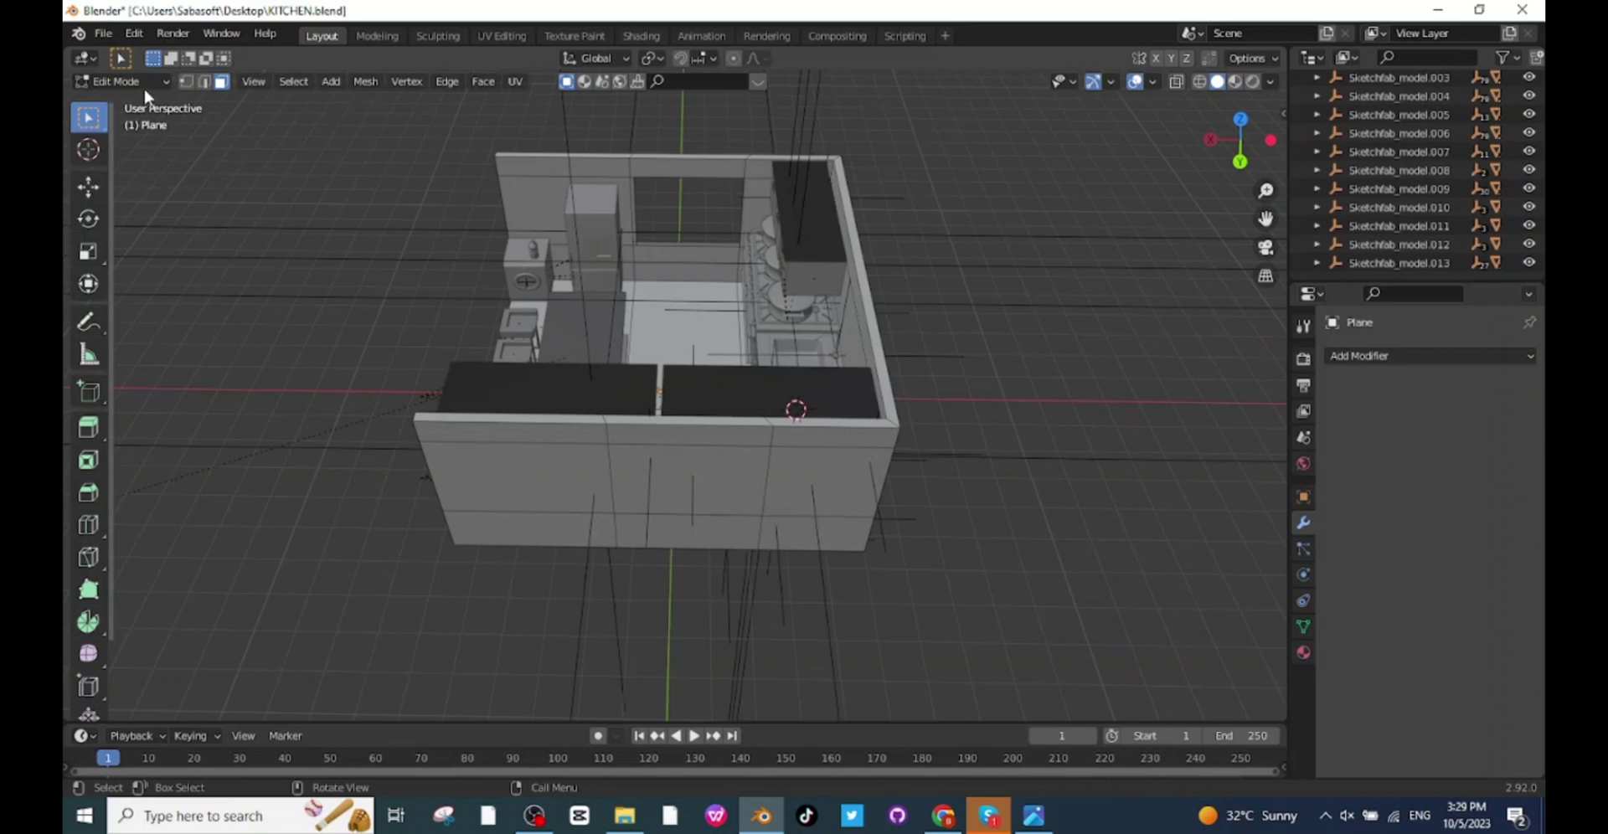
pyautogui.click(121, 81)
pyautogui.click(113, 101)
pyautogui.moveTo(517, 184); pyautogui.dragTo(561, 205, button='middle')
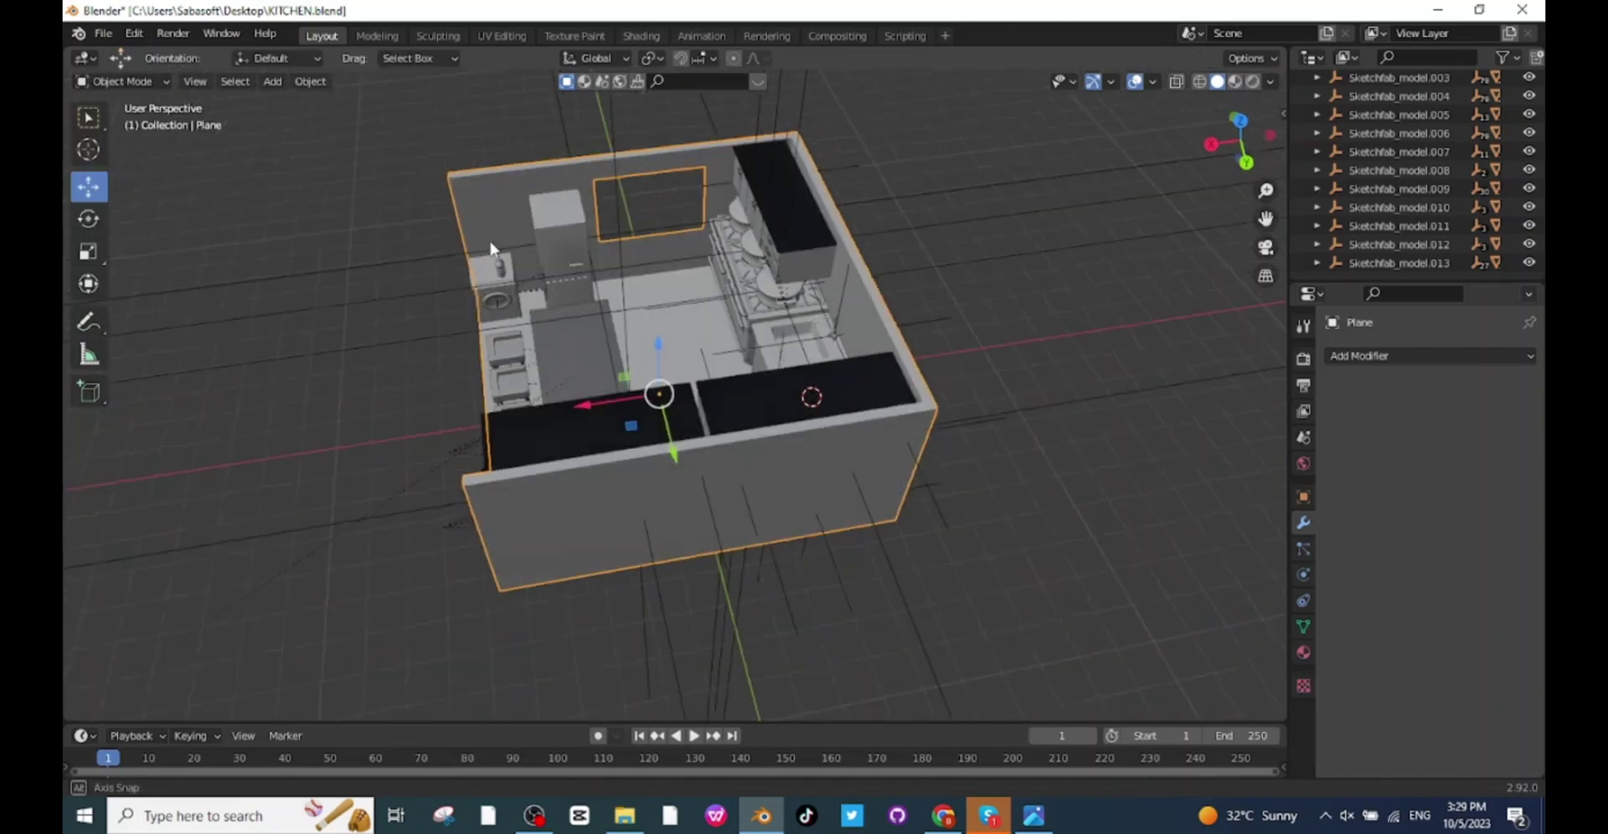
# Import the window.glb model and scale it down uniformly to about 0.058
pyautogui.click(103, 32)
pyautogui.moveTo(142, 285)
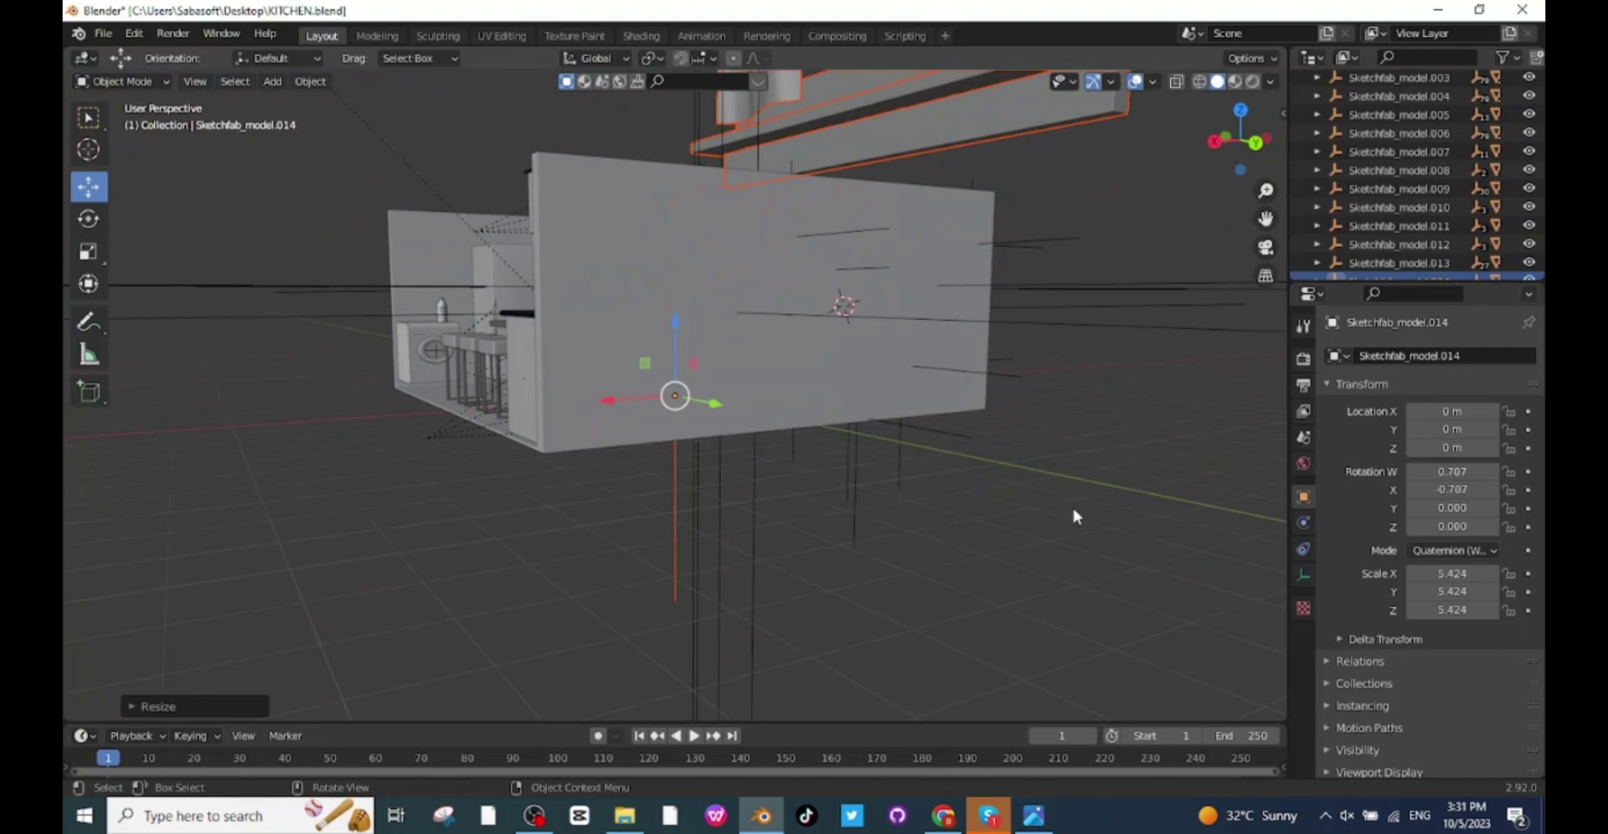
pyautogui.press('s')
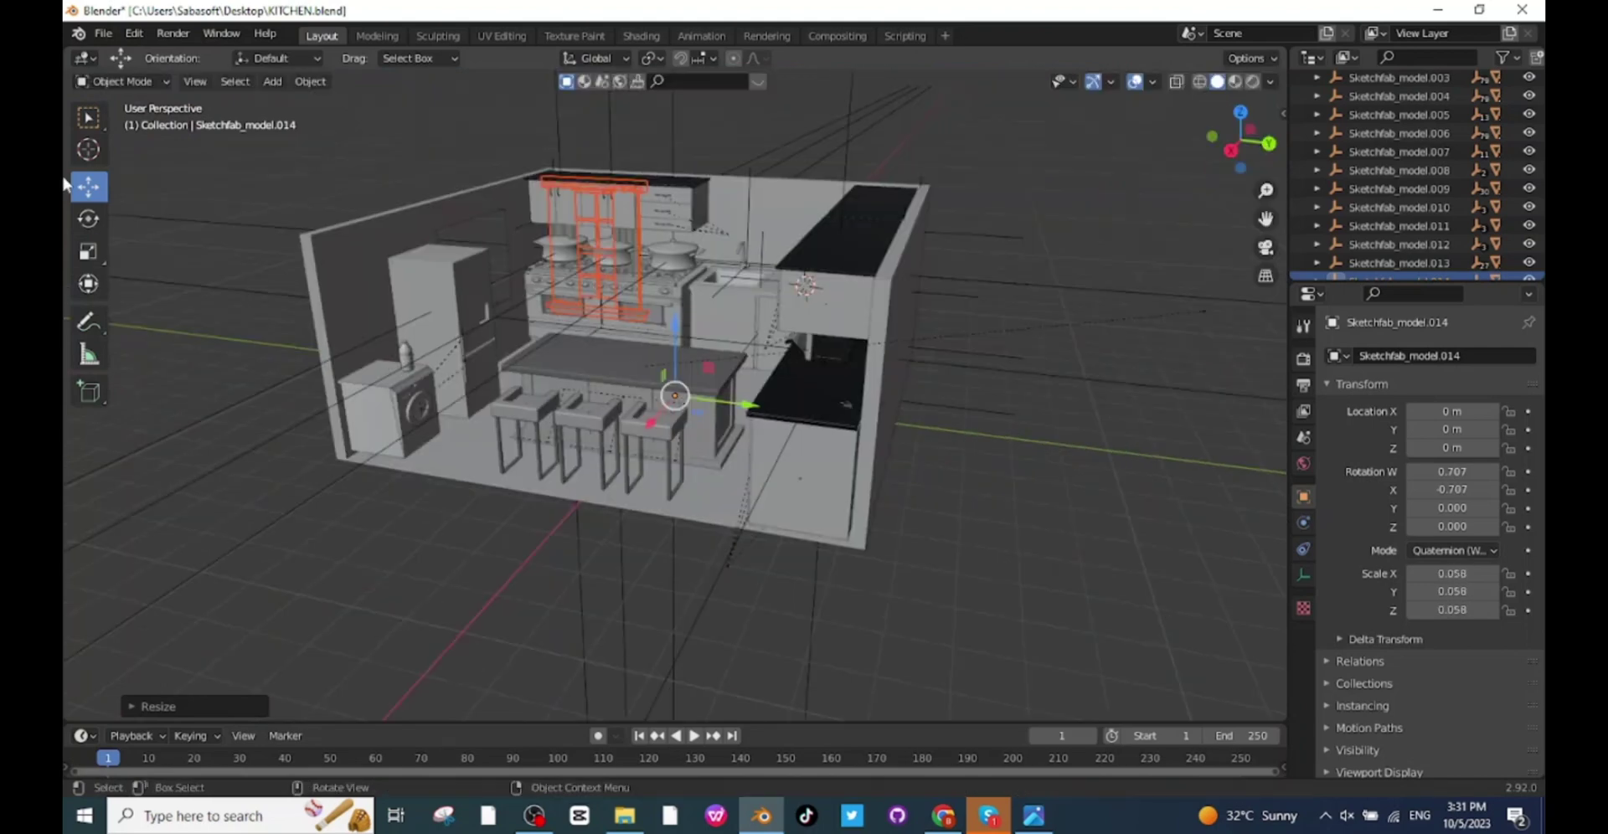
# Rotate the window about 90° around the vertical axis and move it to the side wall opening, at about X -3.81 m, Y -2.18 m
pyautogui.click(88, 227)
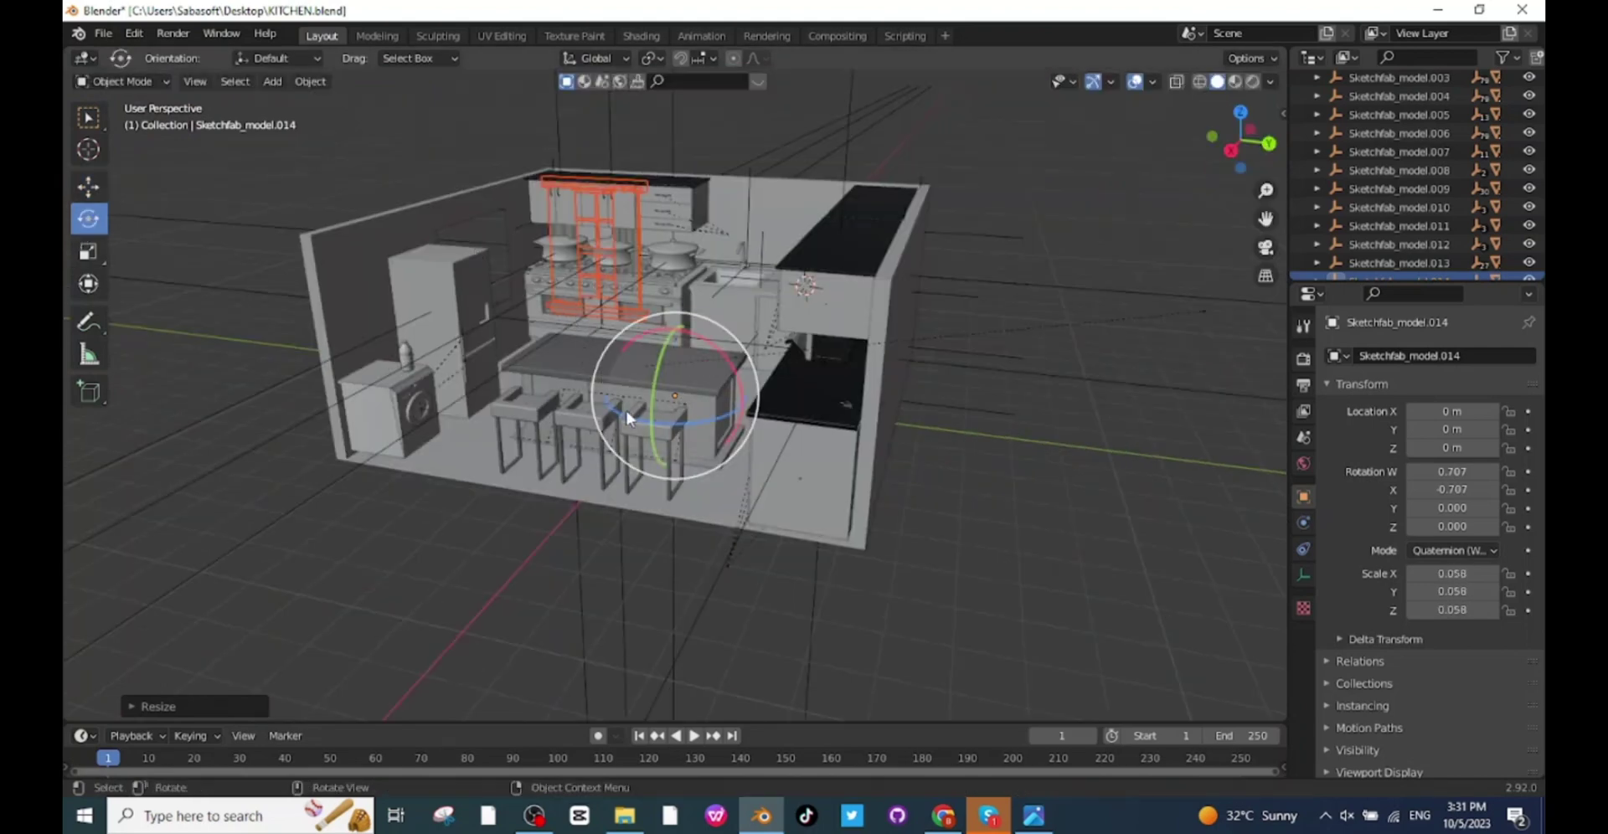
pyautogui.moveTo(630, 419); pyautogui.dragTo(67, 248)
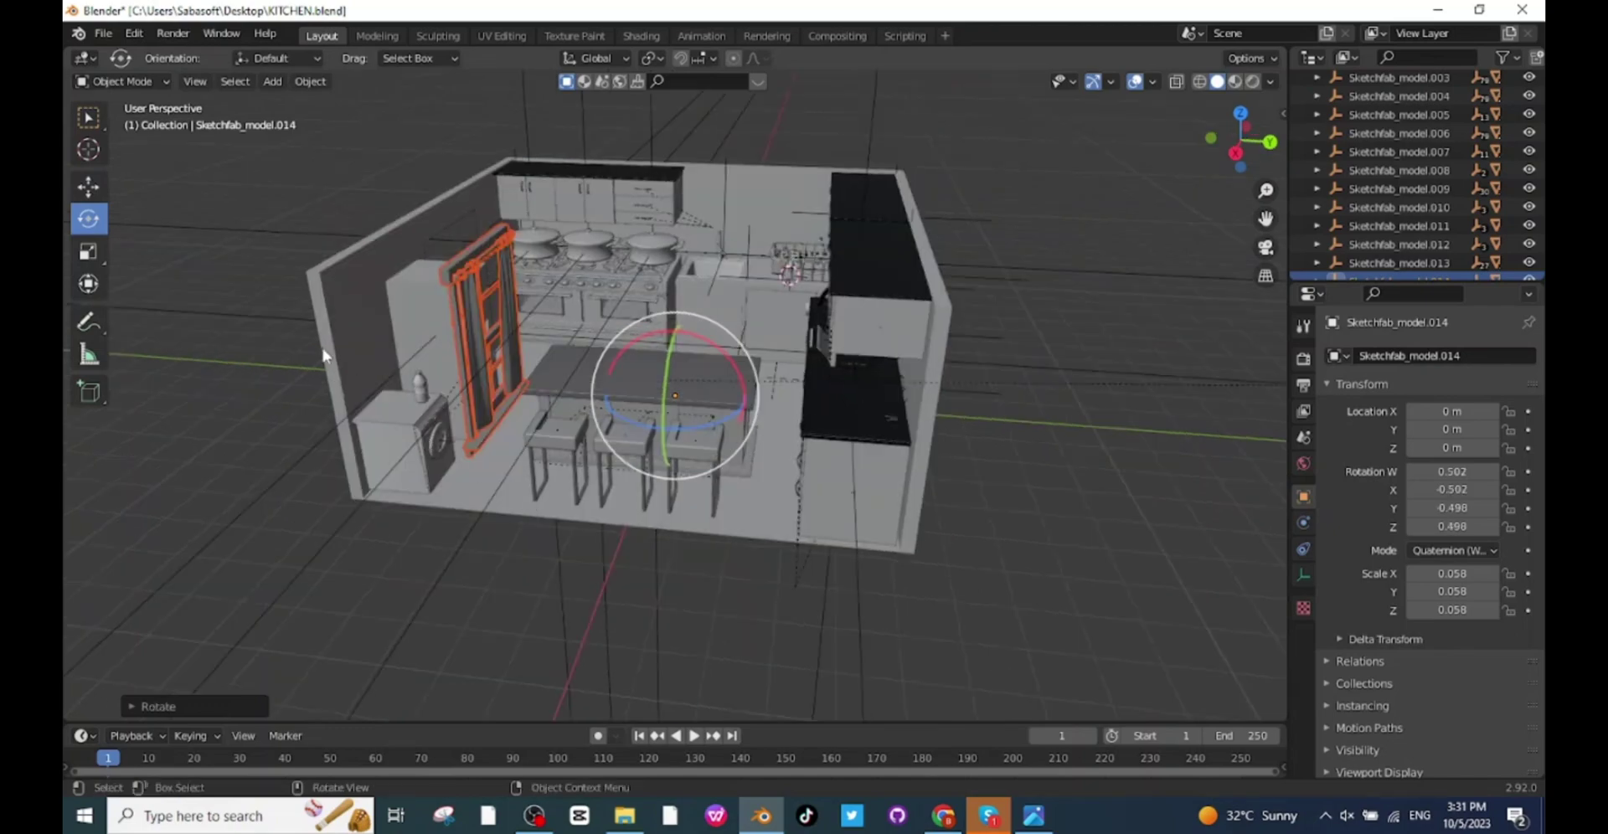
pyautogui.click(87, 186)
pyautogui.moveTo(735, 526); pyautogui.dragTo(614, 402, button='middle')
pyautogui.moveTo(613, 403); pyautogui.dragTo(621, 403)
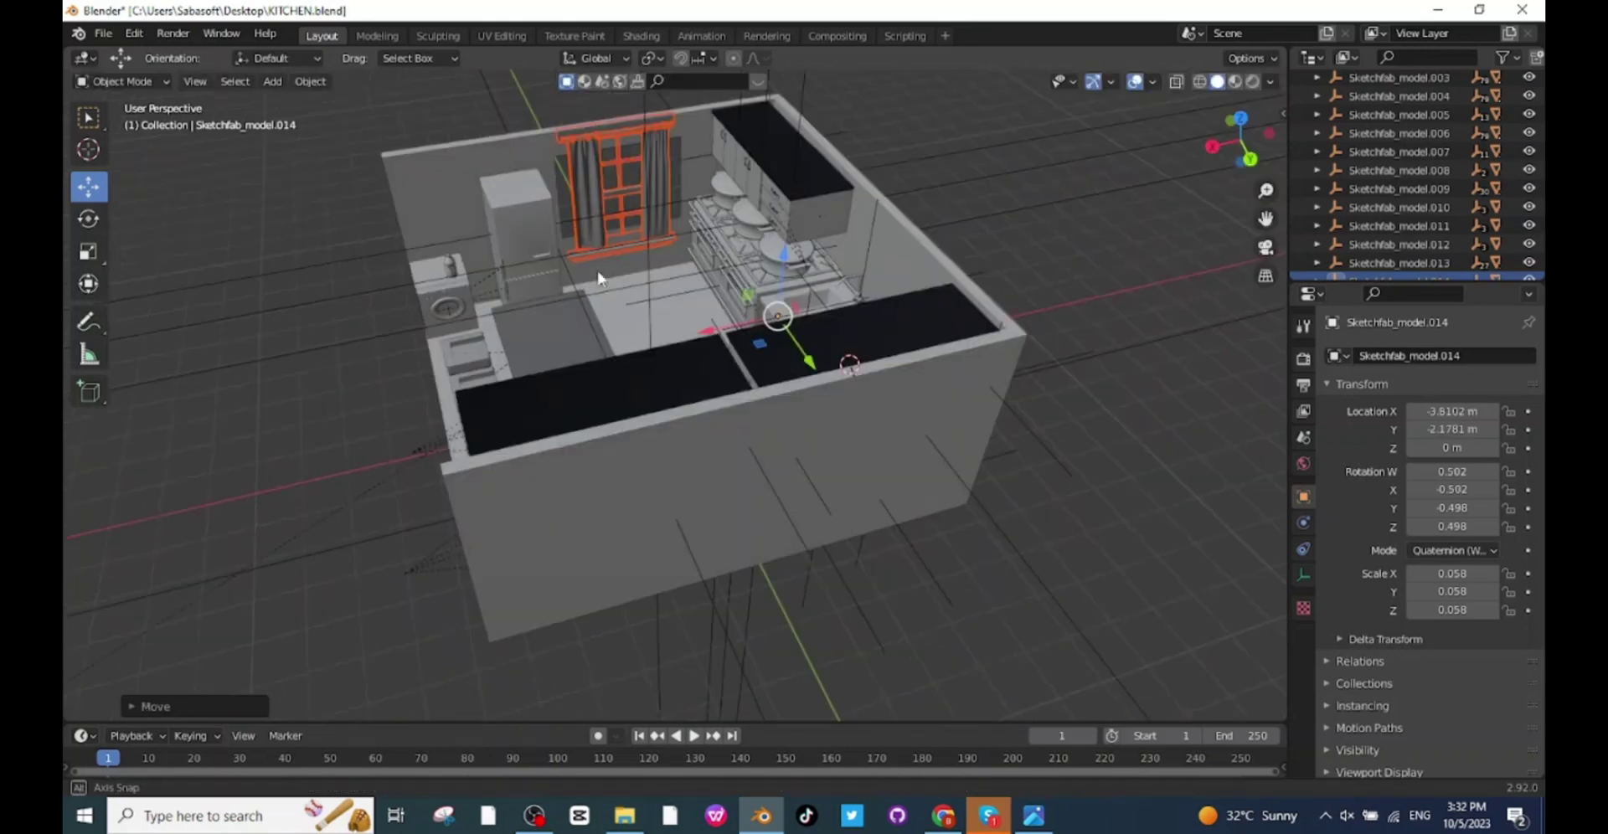
# Resize the window along Z and X to scales of about 0.058, 0.040 and 0.075, and fit it into the opening at about X -4.83 m, Z 0.86 m
pyautogui.press('s')
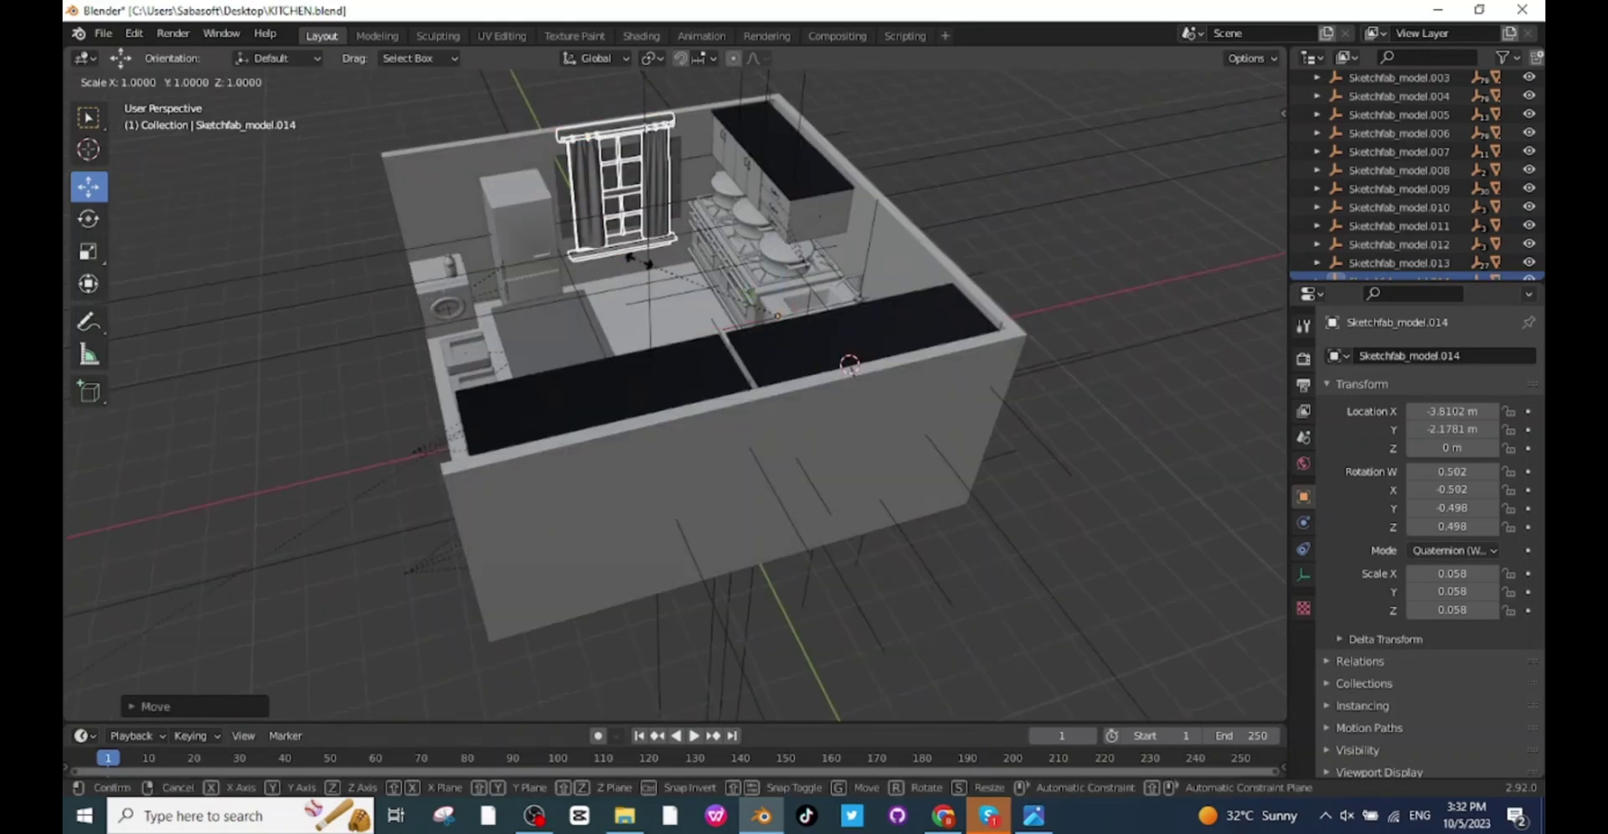
pyautogui.press('z')
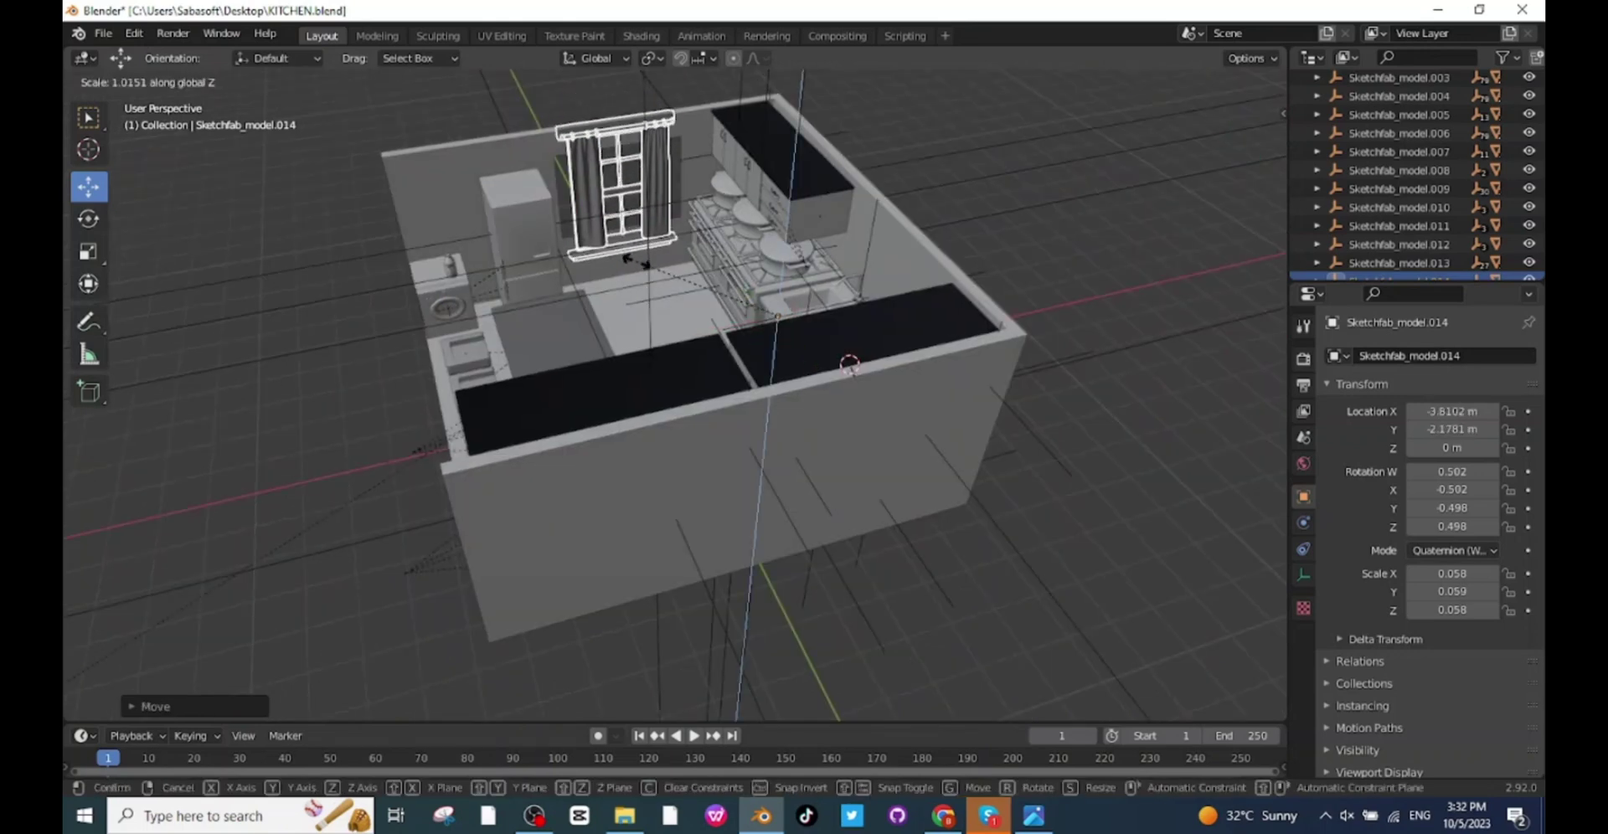
pyautogui.click(708, 275)
pyautogui.press('s')
pyautogui.press('x')
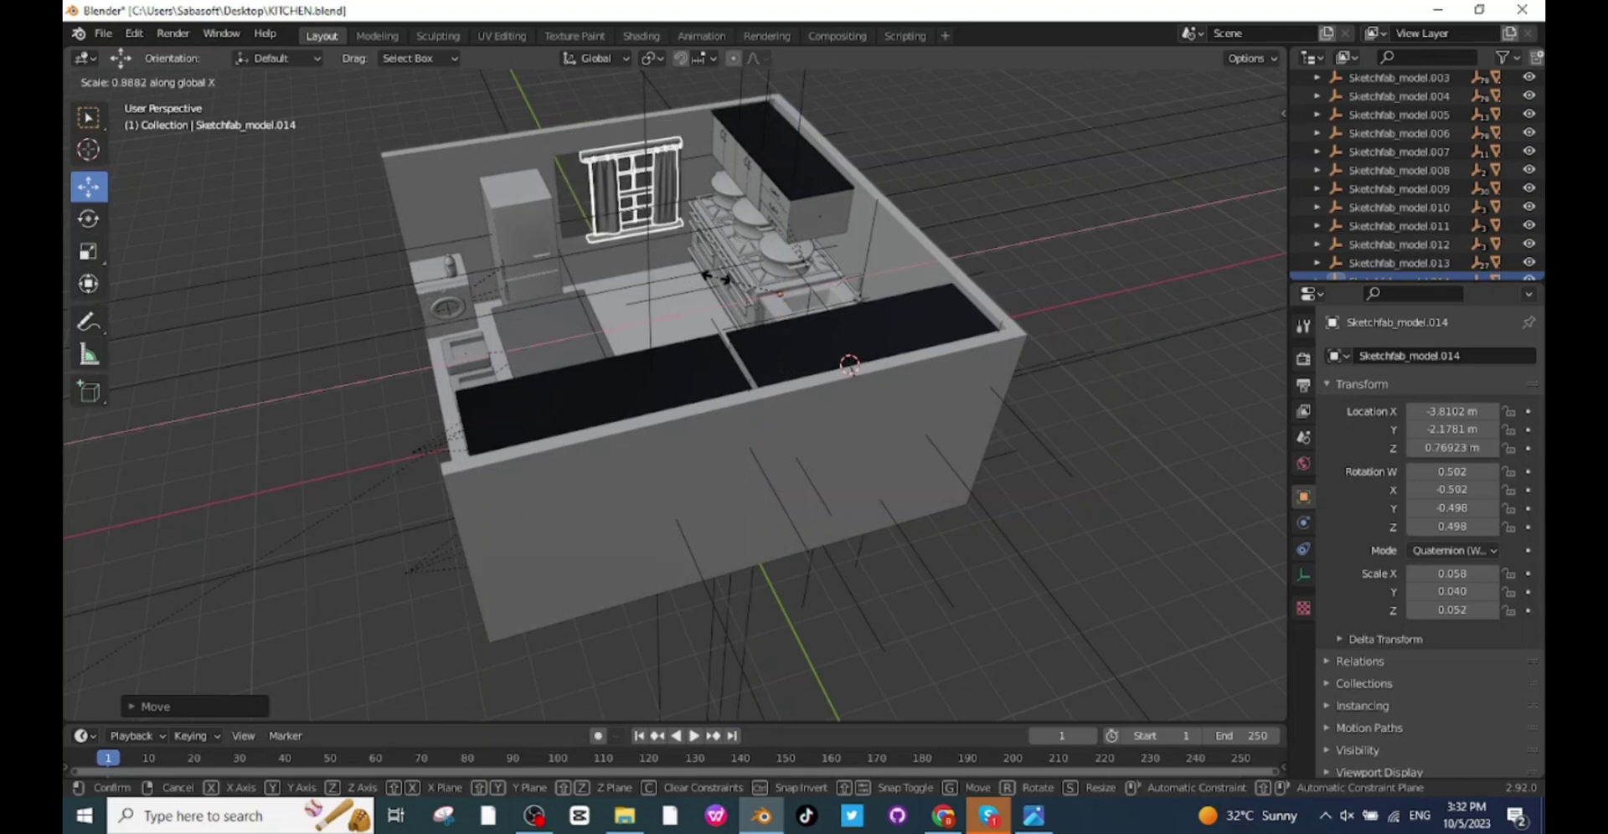
pyautogui.click(707, 276)
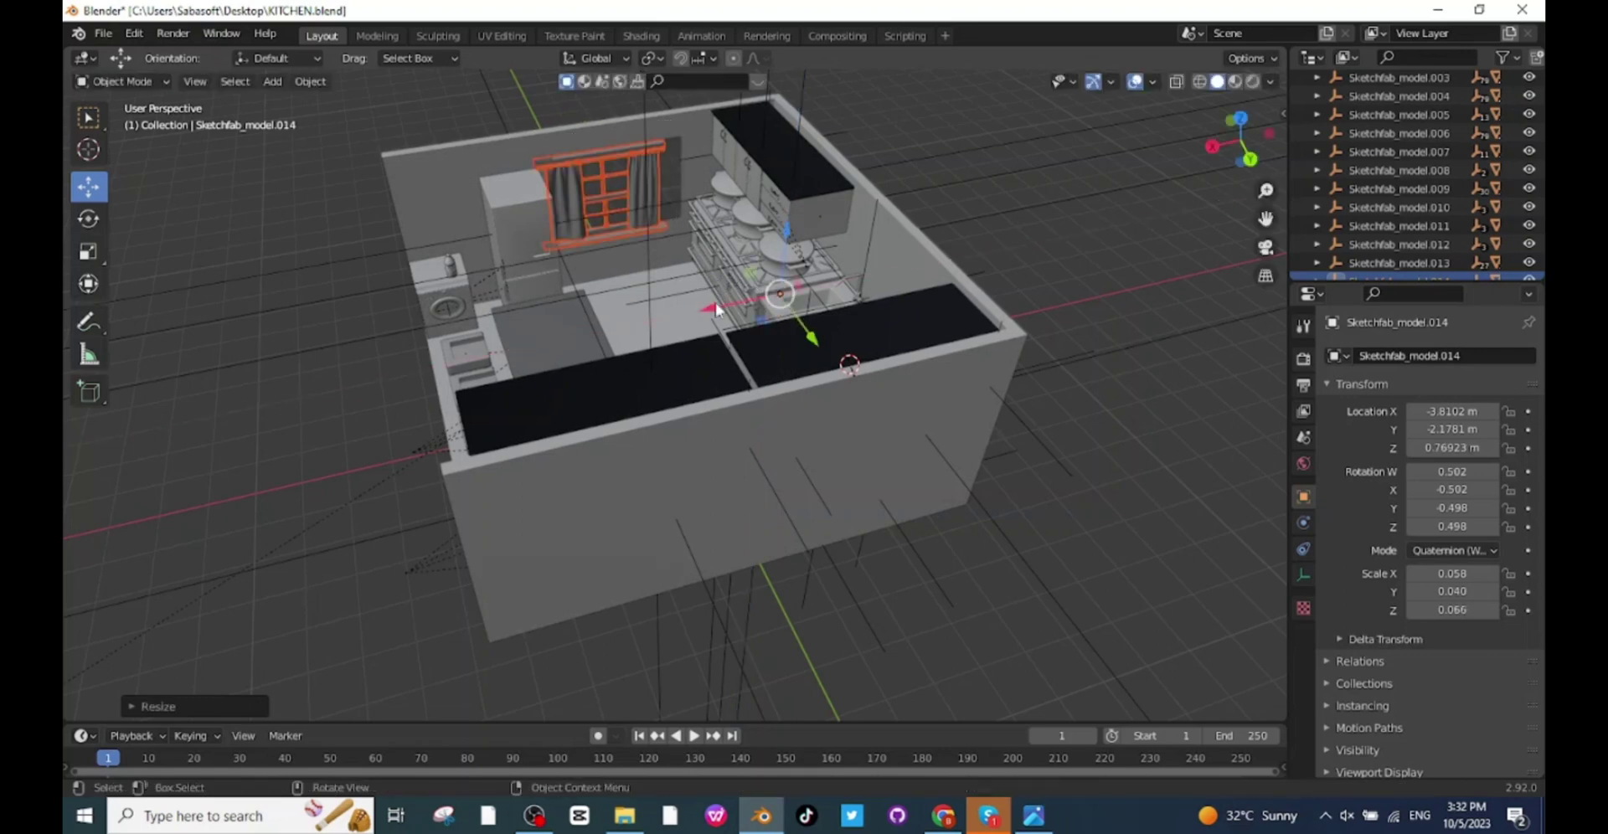
pyautogui.press('g')
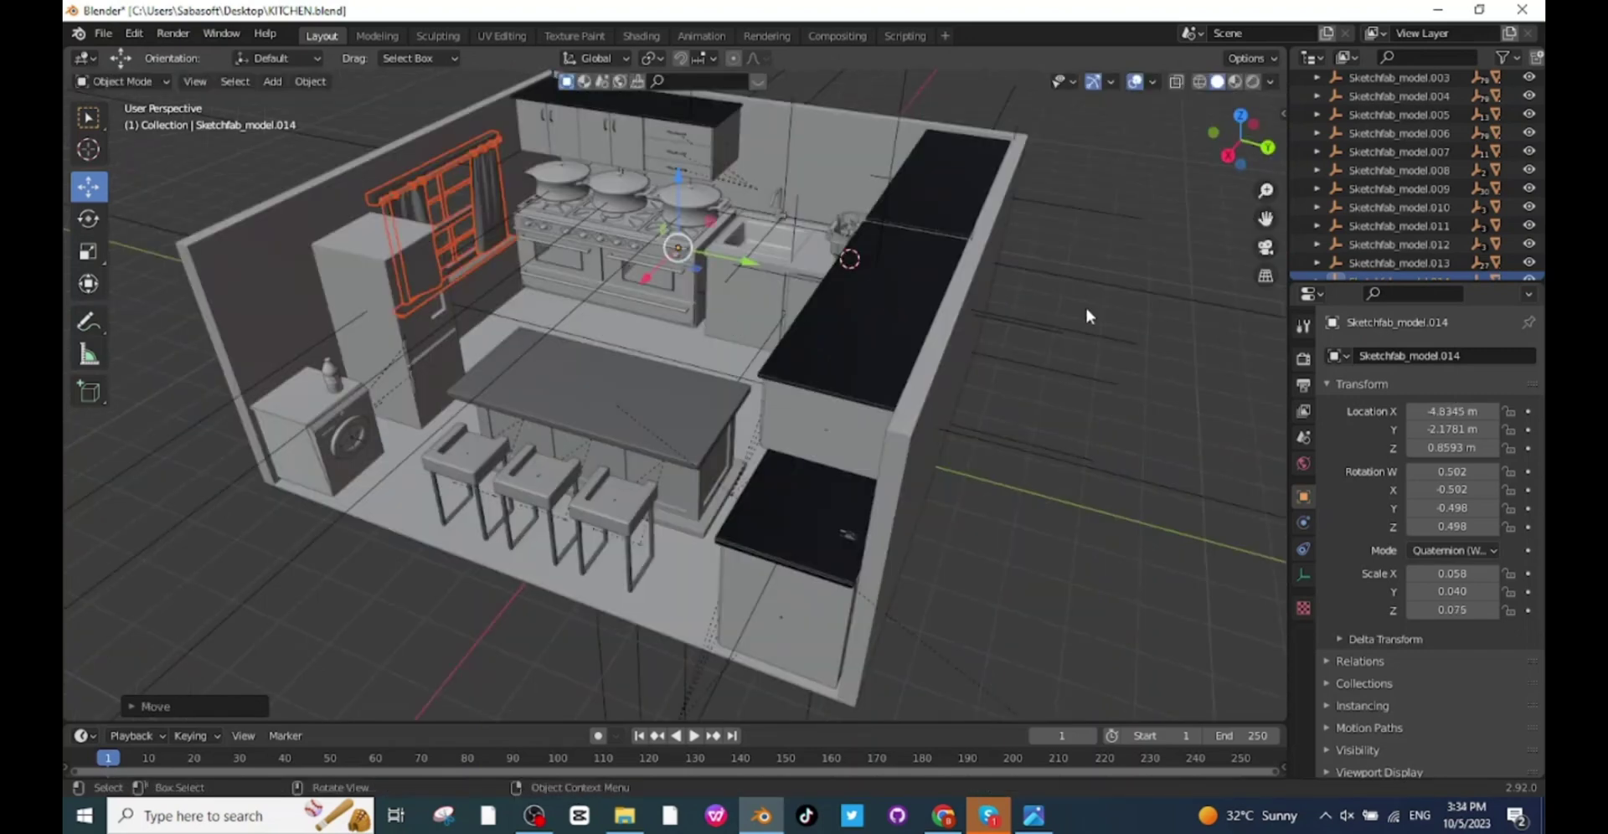
pyautogui.click(1085, 306)
# Hide the viewport overlays and gizmos to examine the furnished kitchen, and show them again
pyautogui.moveTo(694, 309); pyautogui.dragTo(1038, 144, button='middle')
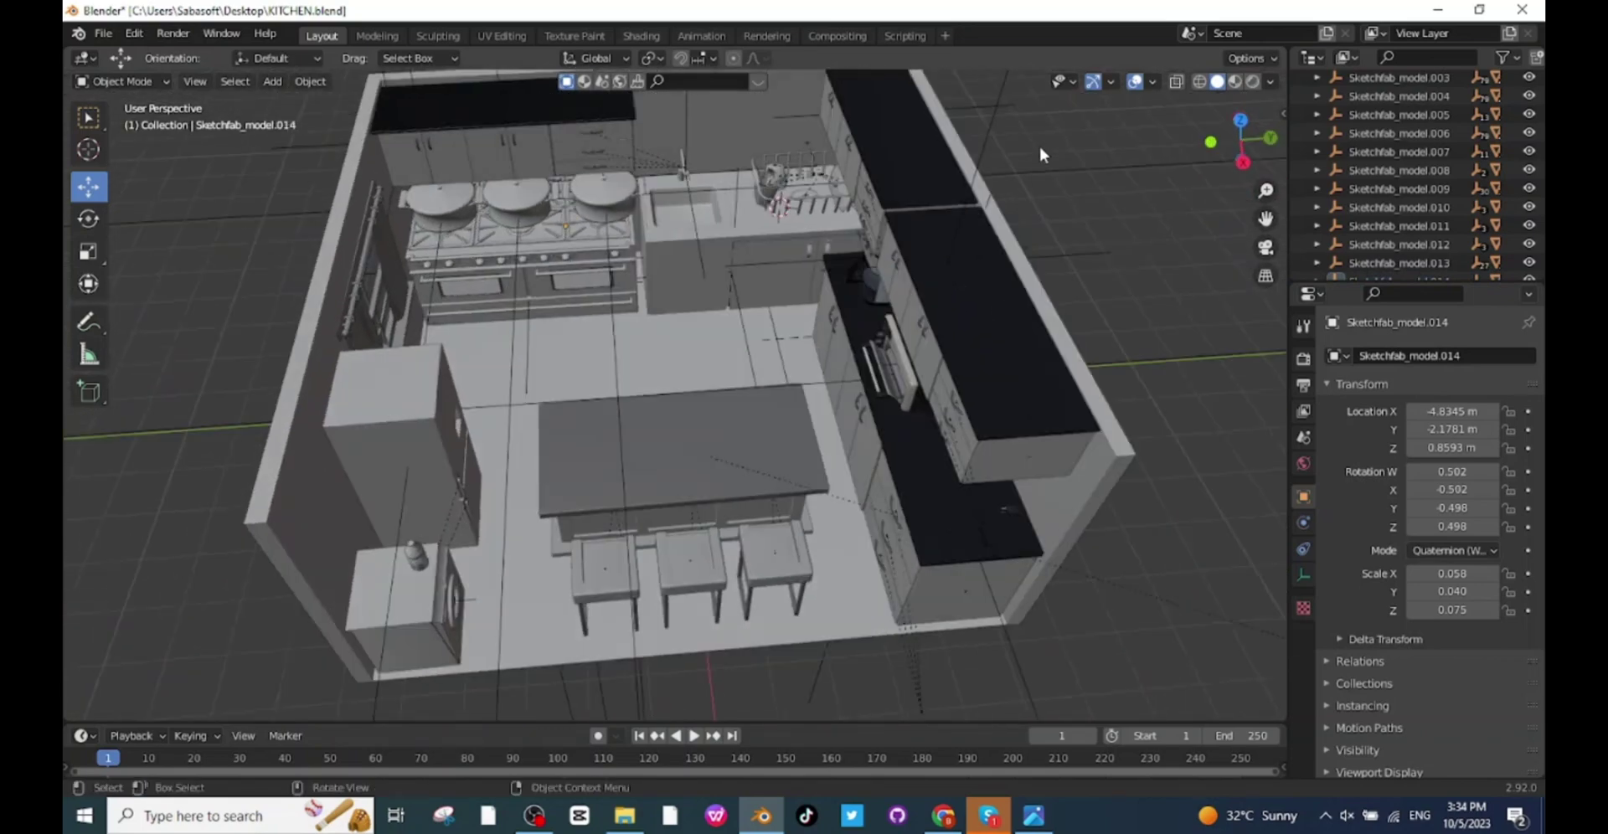
pyautogui.click(1134, 81)
pyautogui.click(1093, 81)
pyautogui.scroll(4, 852, 278)
pyautogui.moveTo(854, 334); pyautogui.dragTo(754, 352, button='middle')
pyautogui.scroll(-4, 853, 278)
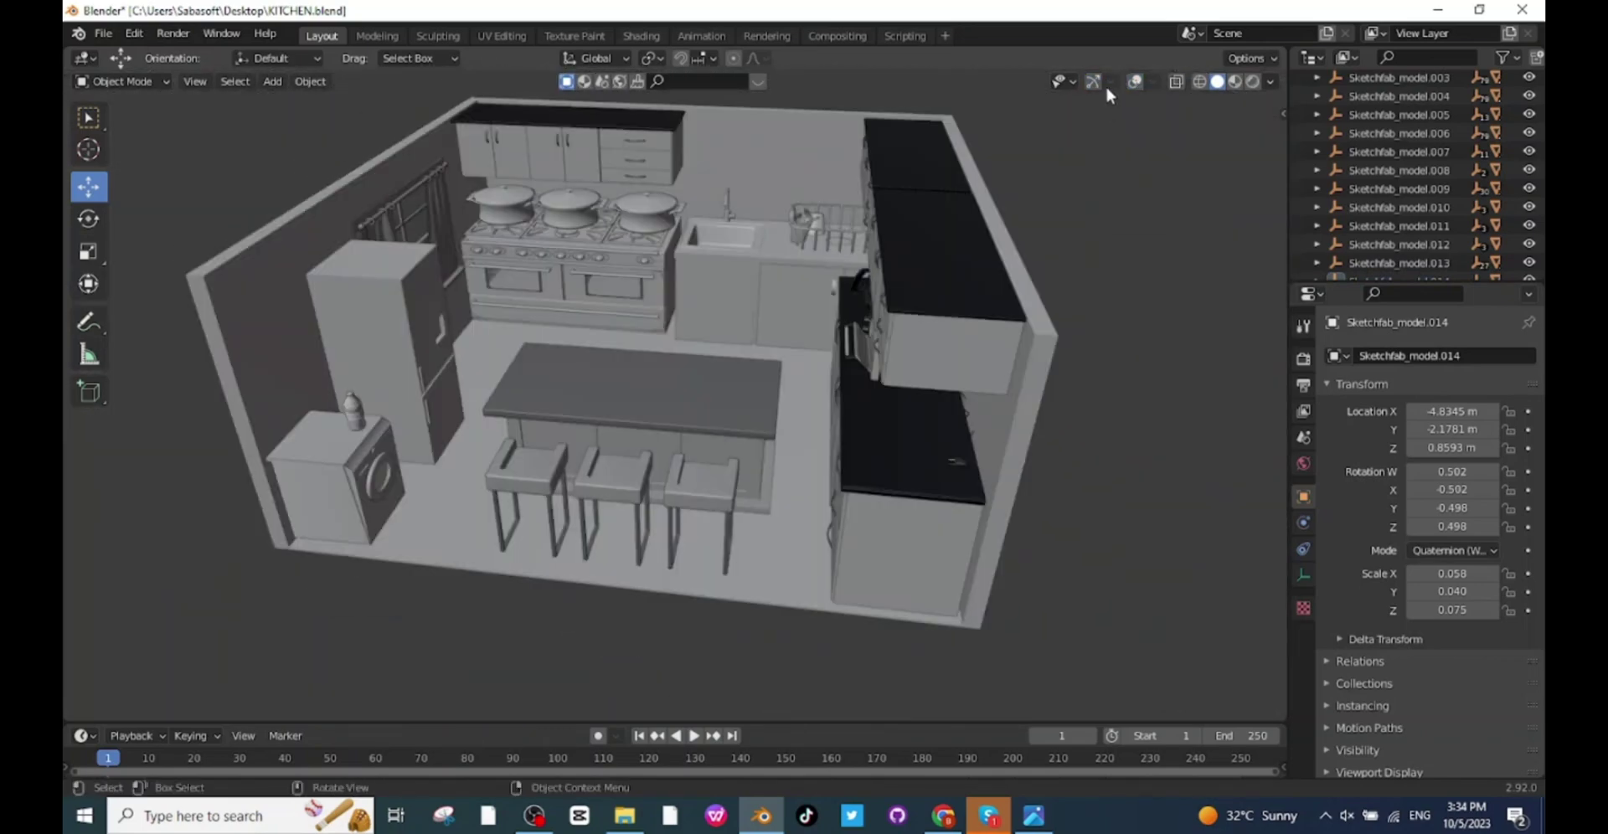
pyautogui.click(1102, 83)
pyautogui.click(1135, 81)
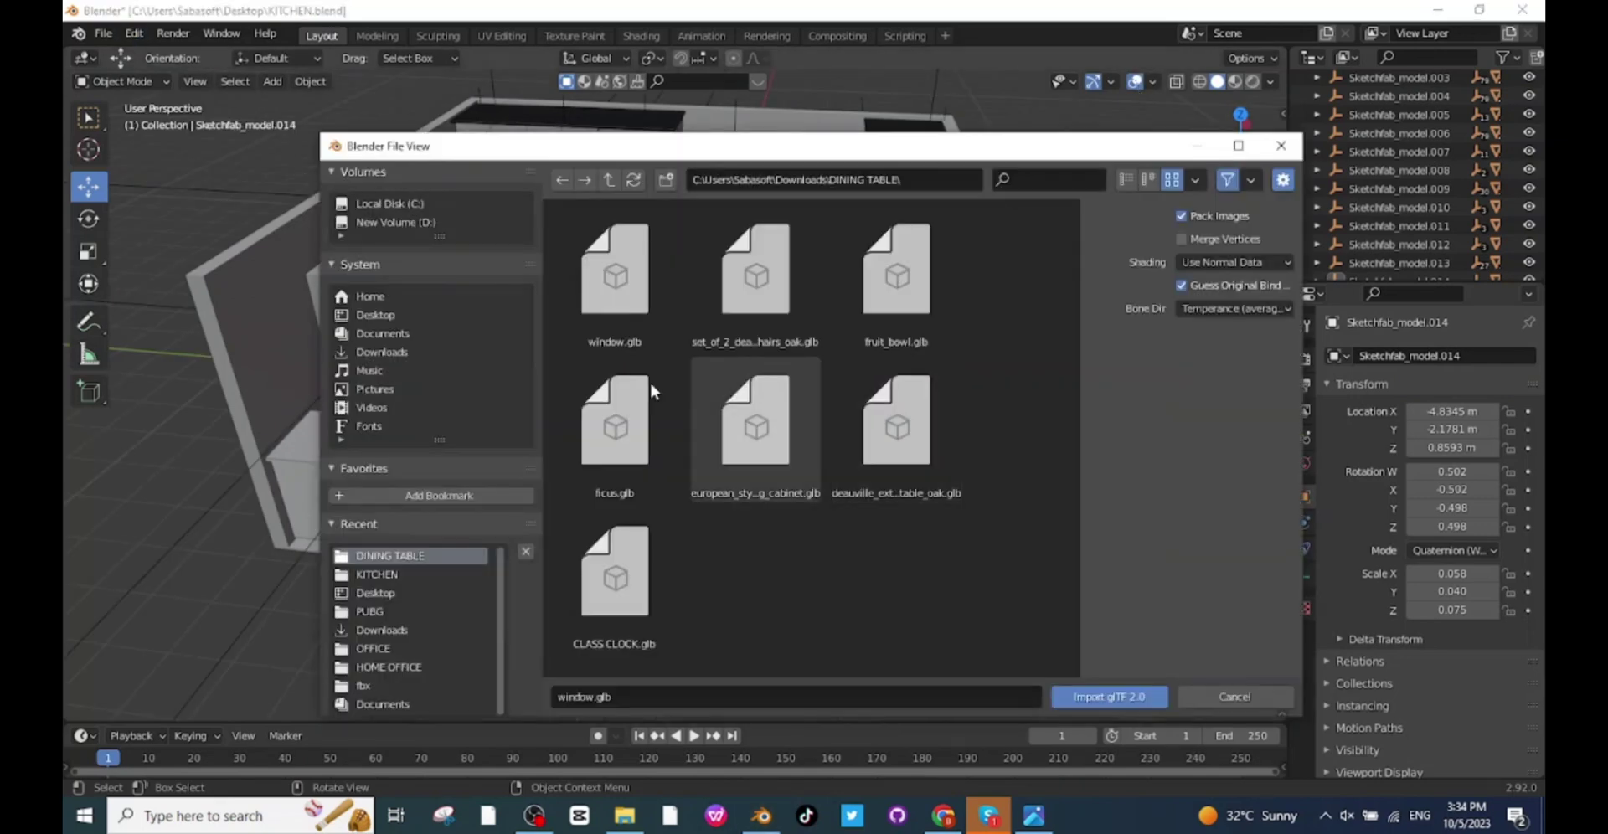
# Import the glTF place-setting model from the Downloads folder and scale it up uniformly to about 1.445
pyautogui.click(374, 354)
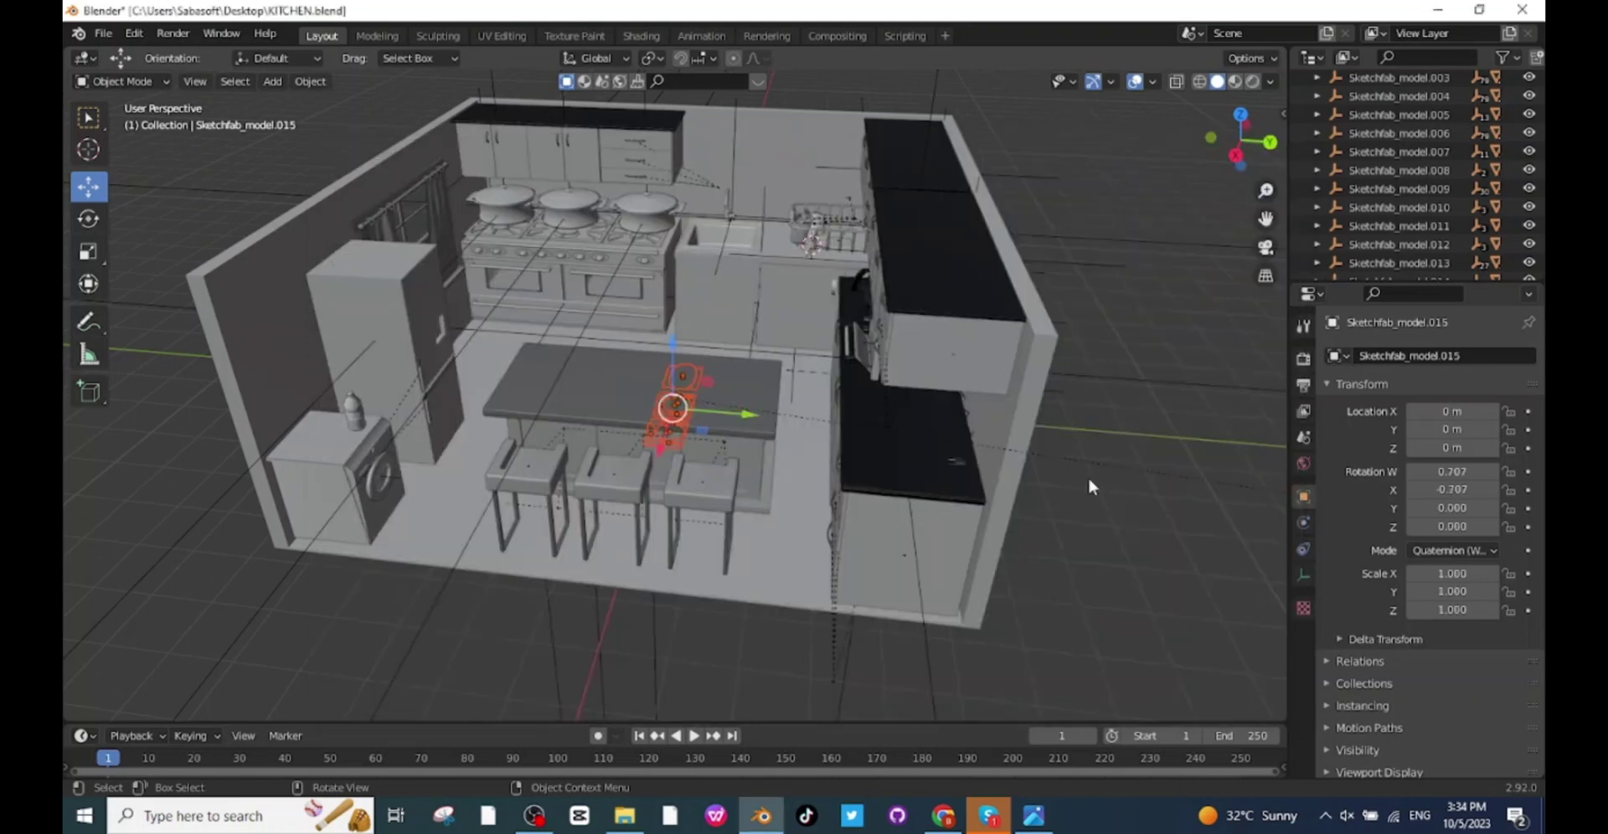
pyautogui.press('s')
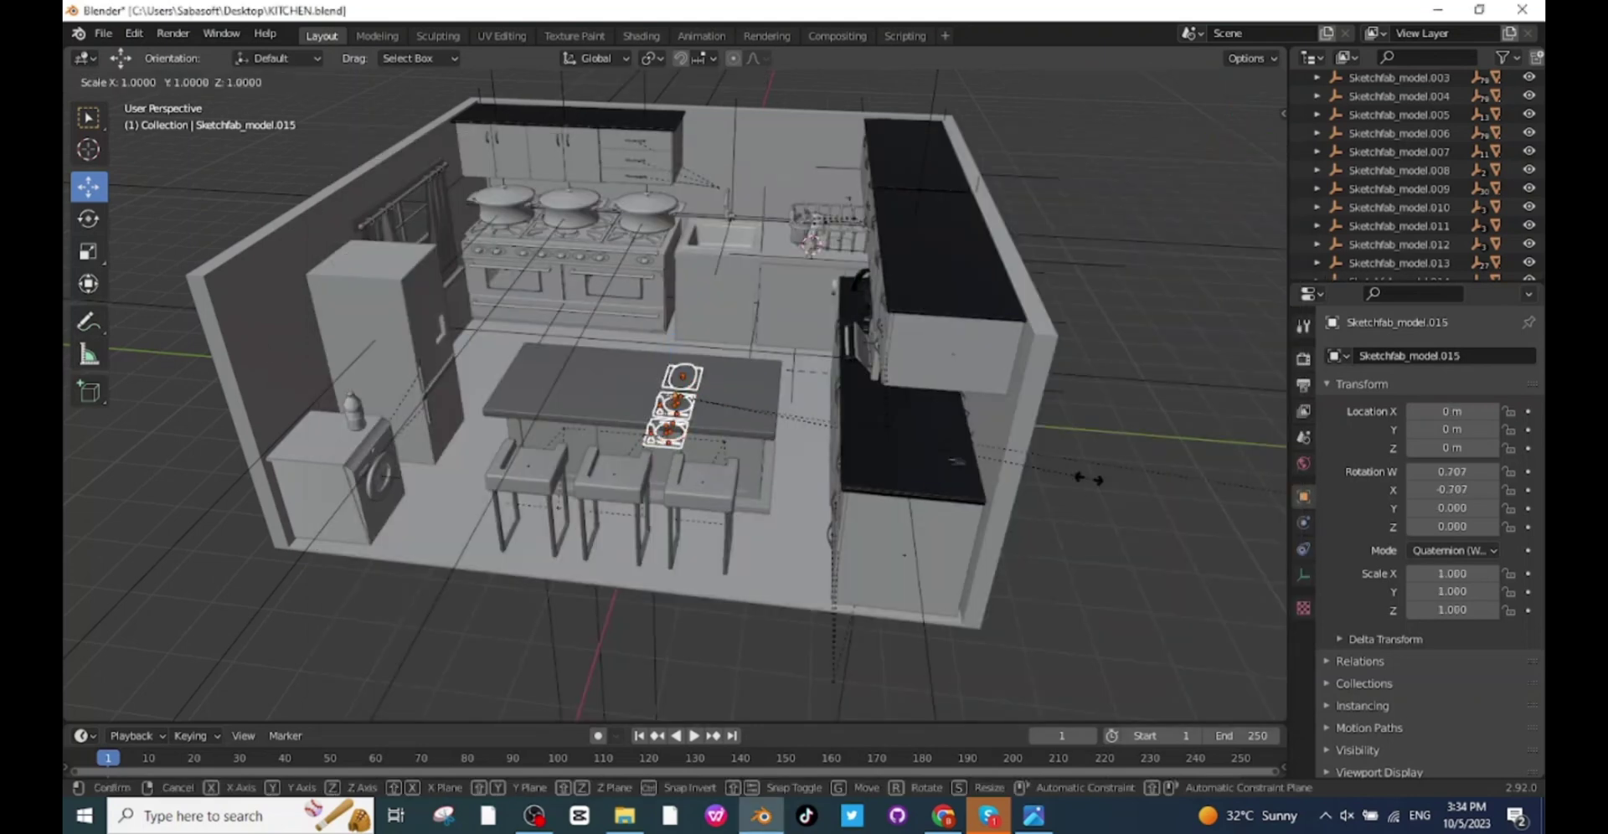
pyautogui.click(1260, 541)
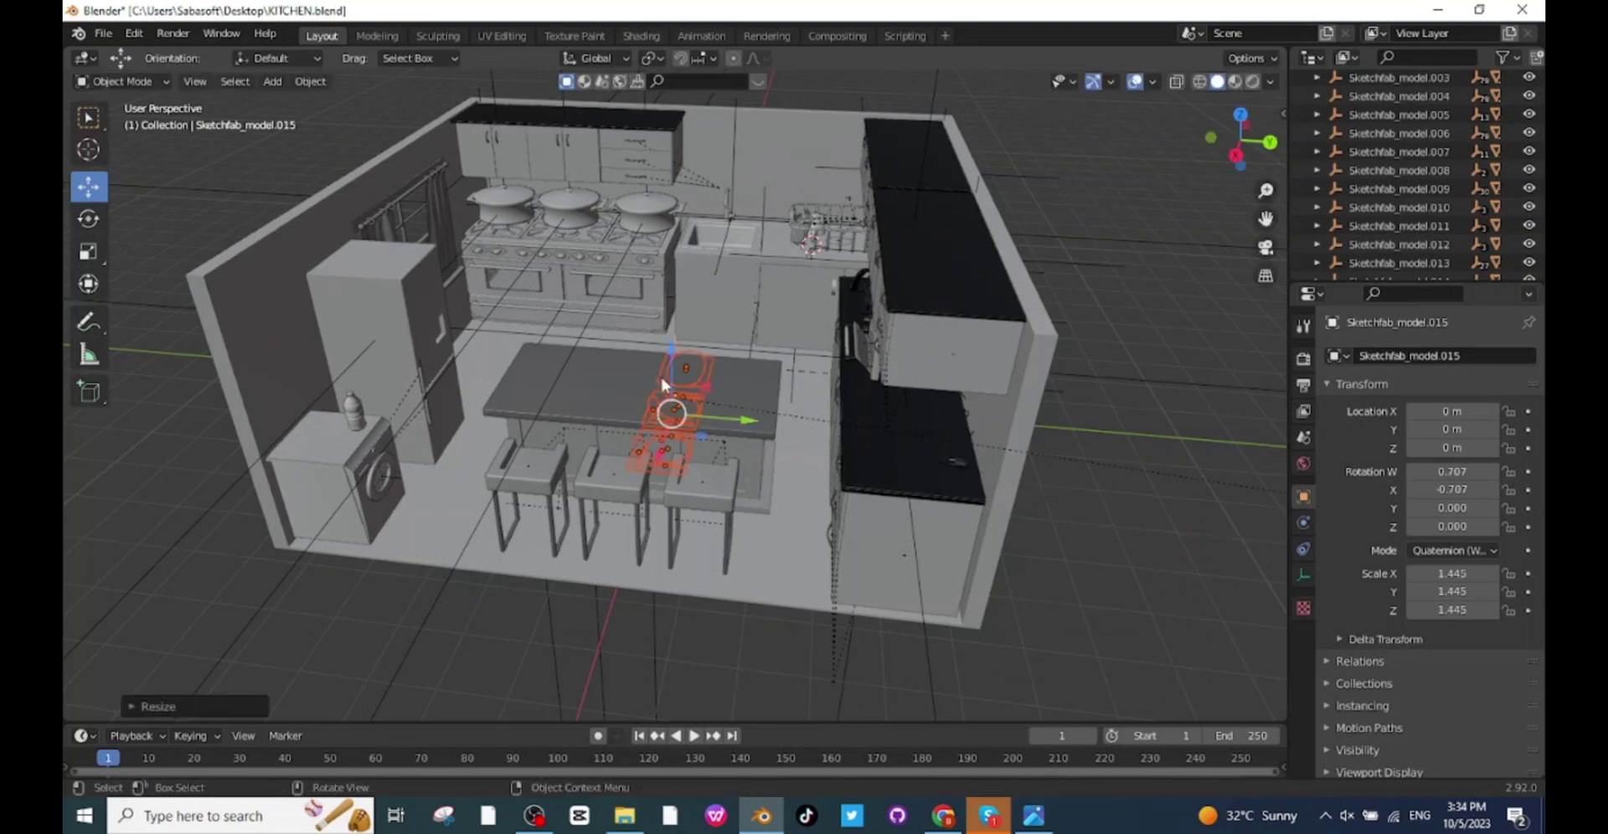
# Rotate the place settings about 90° around the vertical axis and move them over the table, at about X 2.20 m, Z 1.88 m
pyautogui.click(88, 219)
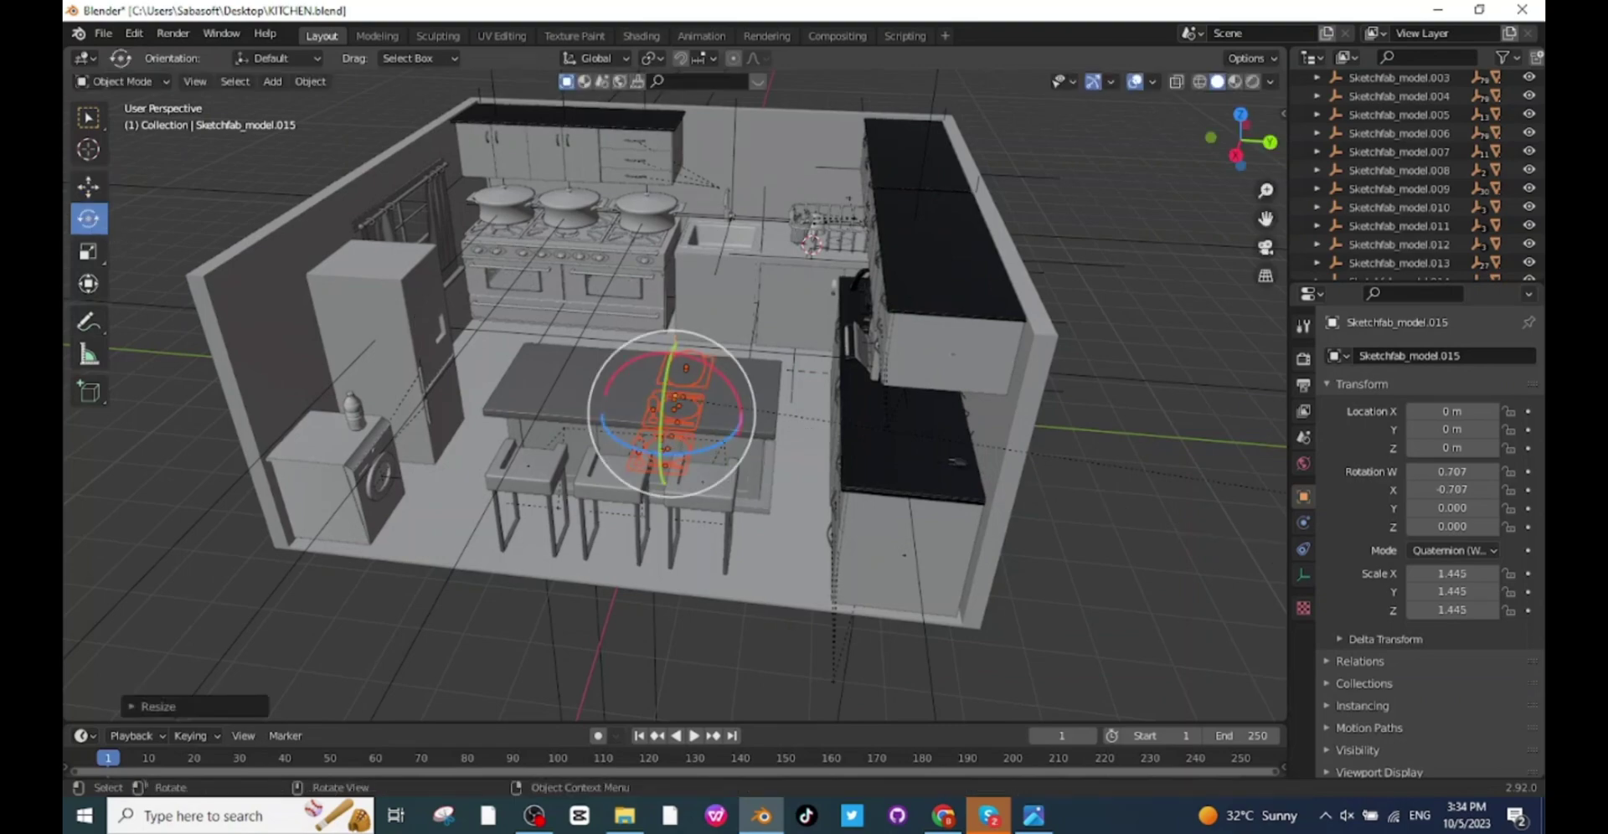
pyautogui.moveTo(692, 436); pyautogui.dragTo(633, 443)
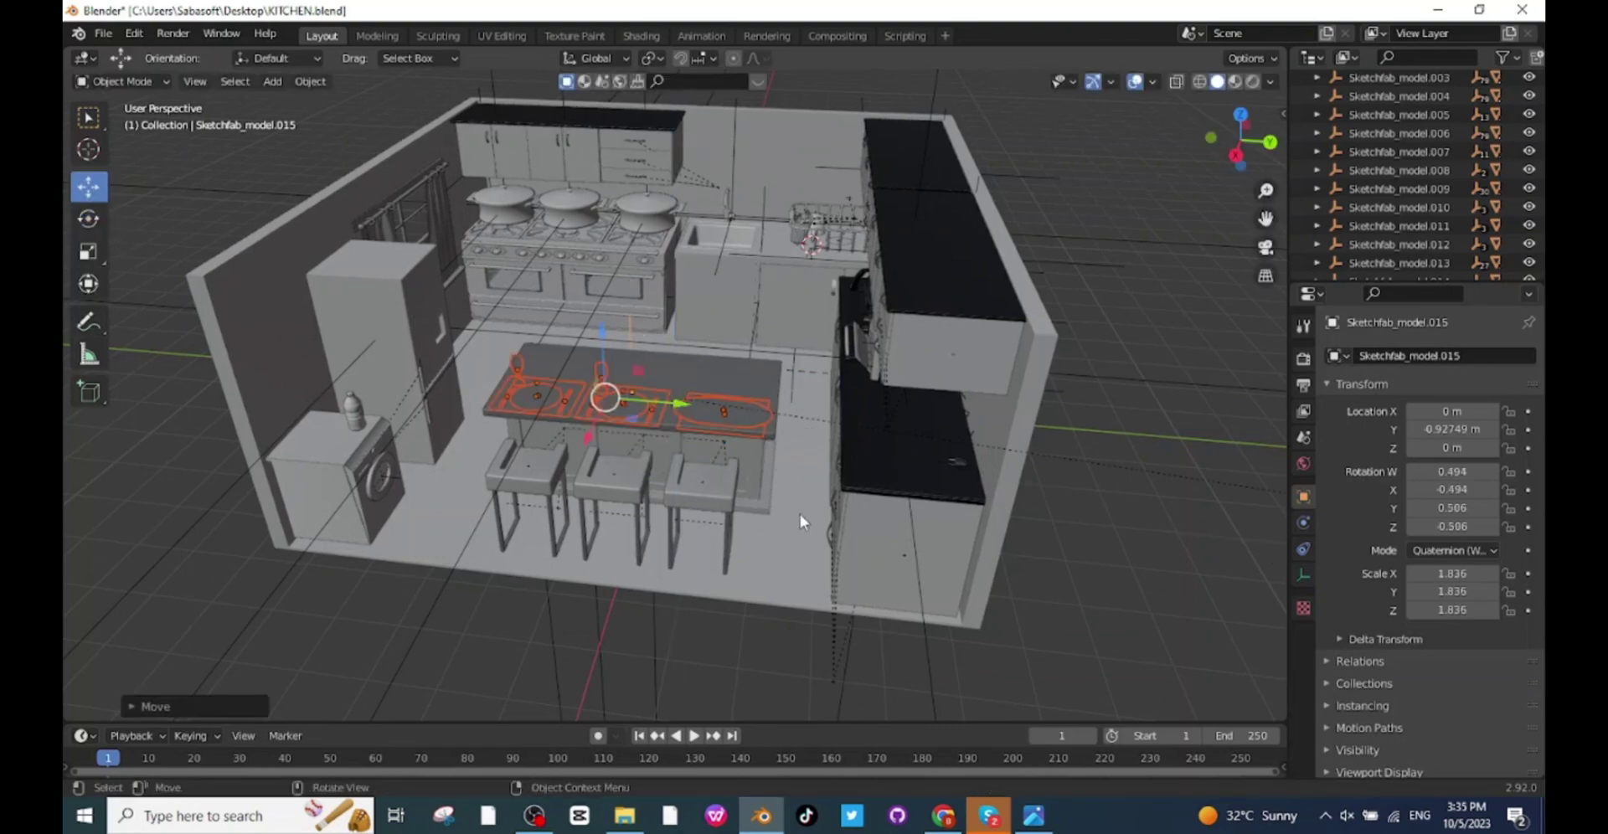
pyautogui.moveTo(799, 513); pyautogui.dragTo(605, 329, button='middle')
pyautogui.moveTo(605, 329); pyautogui.dragTo(618, 241)
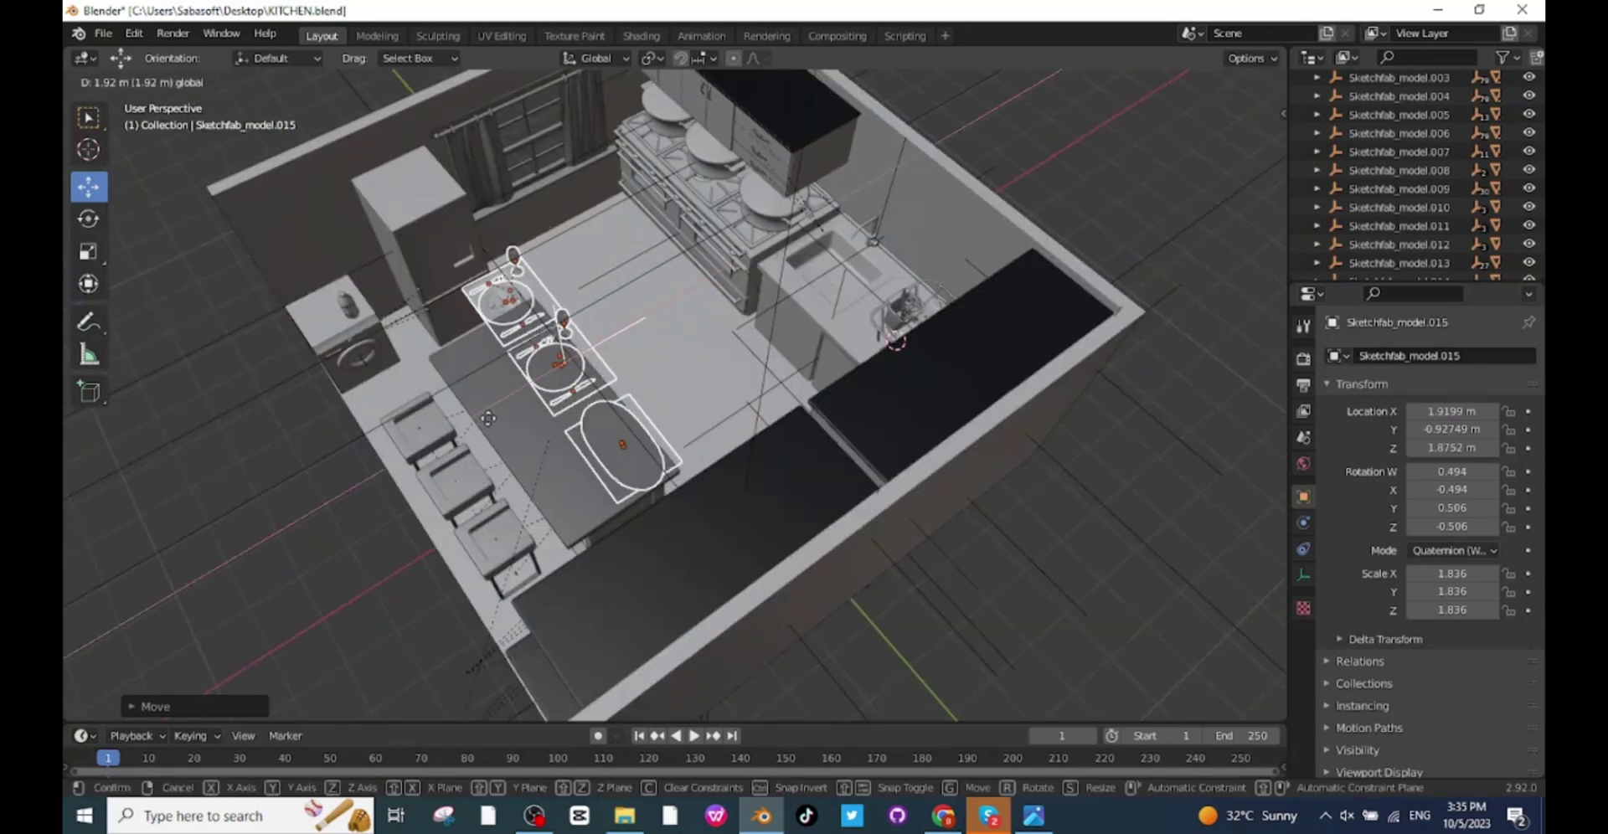
pyautogui.moveTo(586, 360); pyautogui.dragTo(574, 368)
# Scale the place settings to about 1.502 and shift them along the table to about X 2.75 m, Y -0.12 m
pyautogui.moveTo(574, 369); pyautogui.dragTo(790, 482, button='middle')
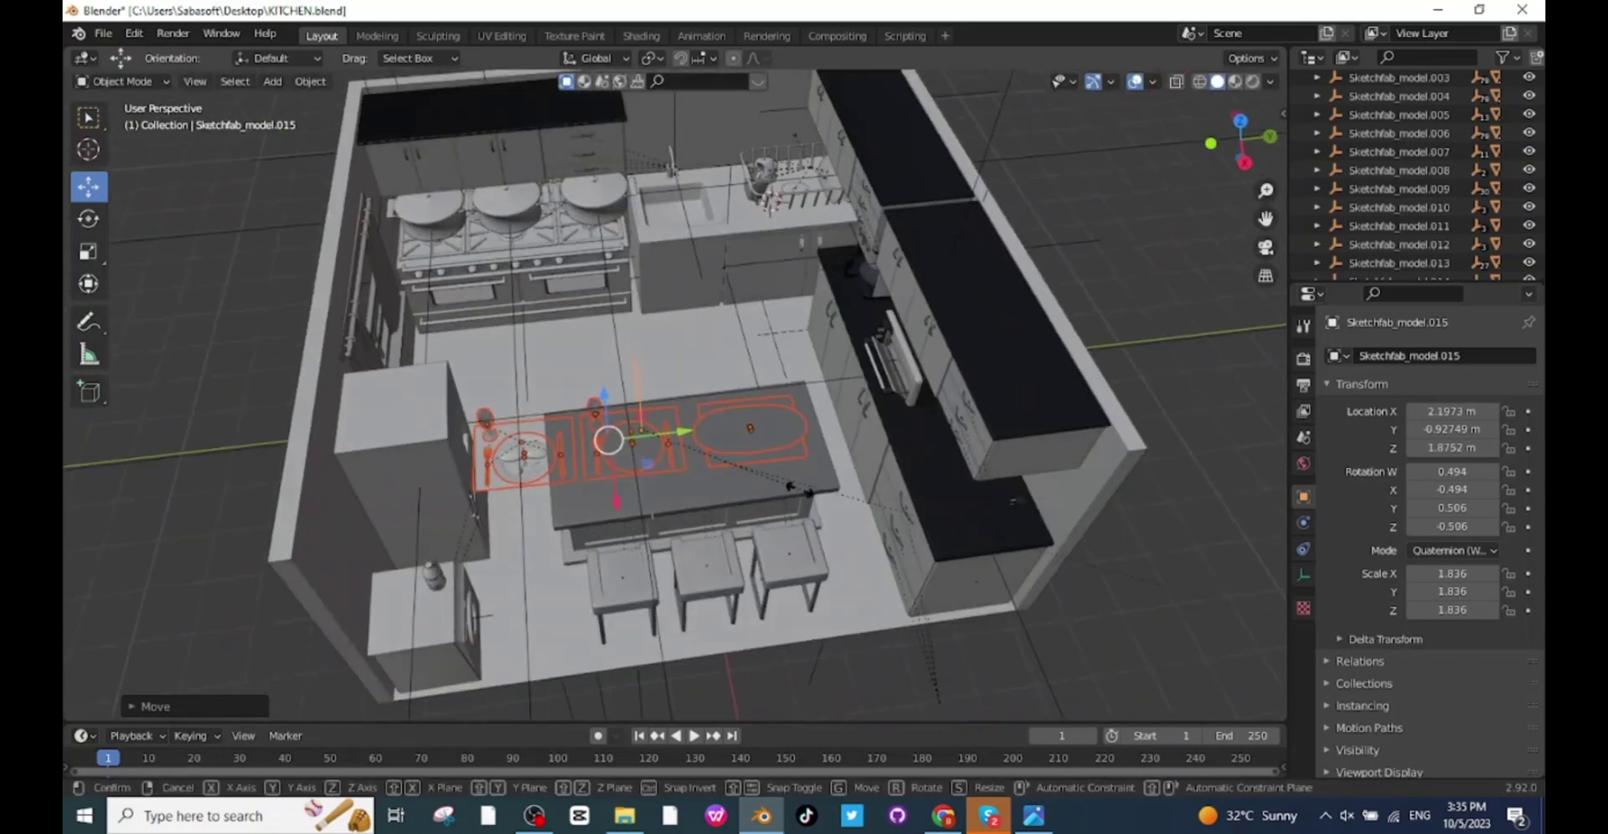
pyautogui.press('s')
pyautogui.click(757, 473)
pyautogui.moveTo(667, 429); pyautogui.dragTo(733, 436)
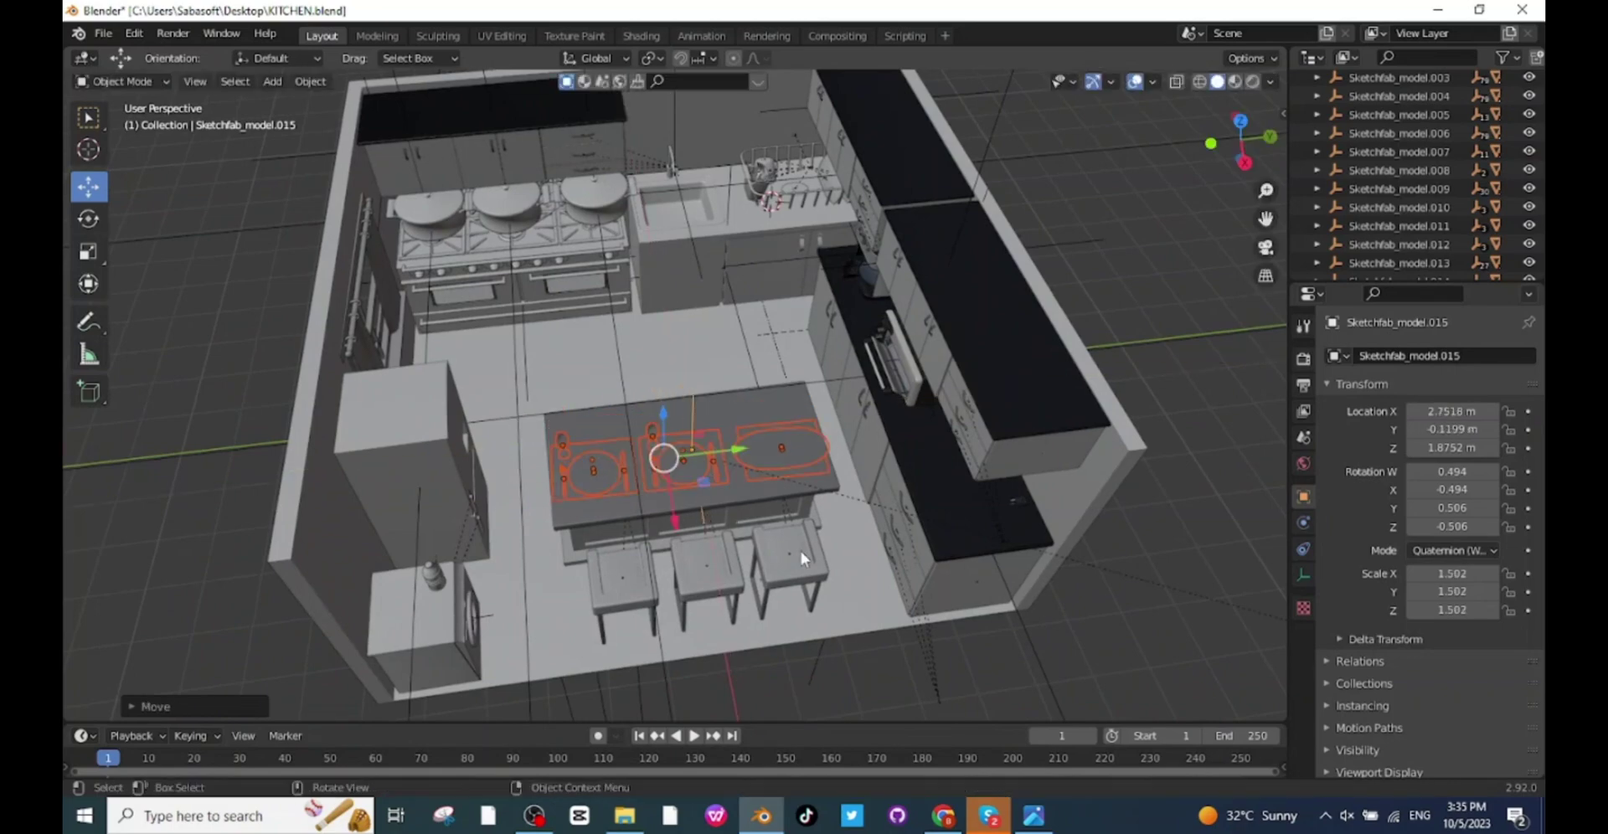
# Raise the place settings to about Z 2.19 m and scale them down slightly to fit on the tabletop
pyautogui.moveTo(801, 551); pyautogui.dragTo(774, 433, button='middle')
pyautogui.moveTo(671, 306); pyautogui.dragTo(675, 264)
pyautogui.moveTo(675, 264); pyautogui.dragTo(720, 335, button='middle')
pyautogui.press('s')
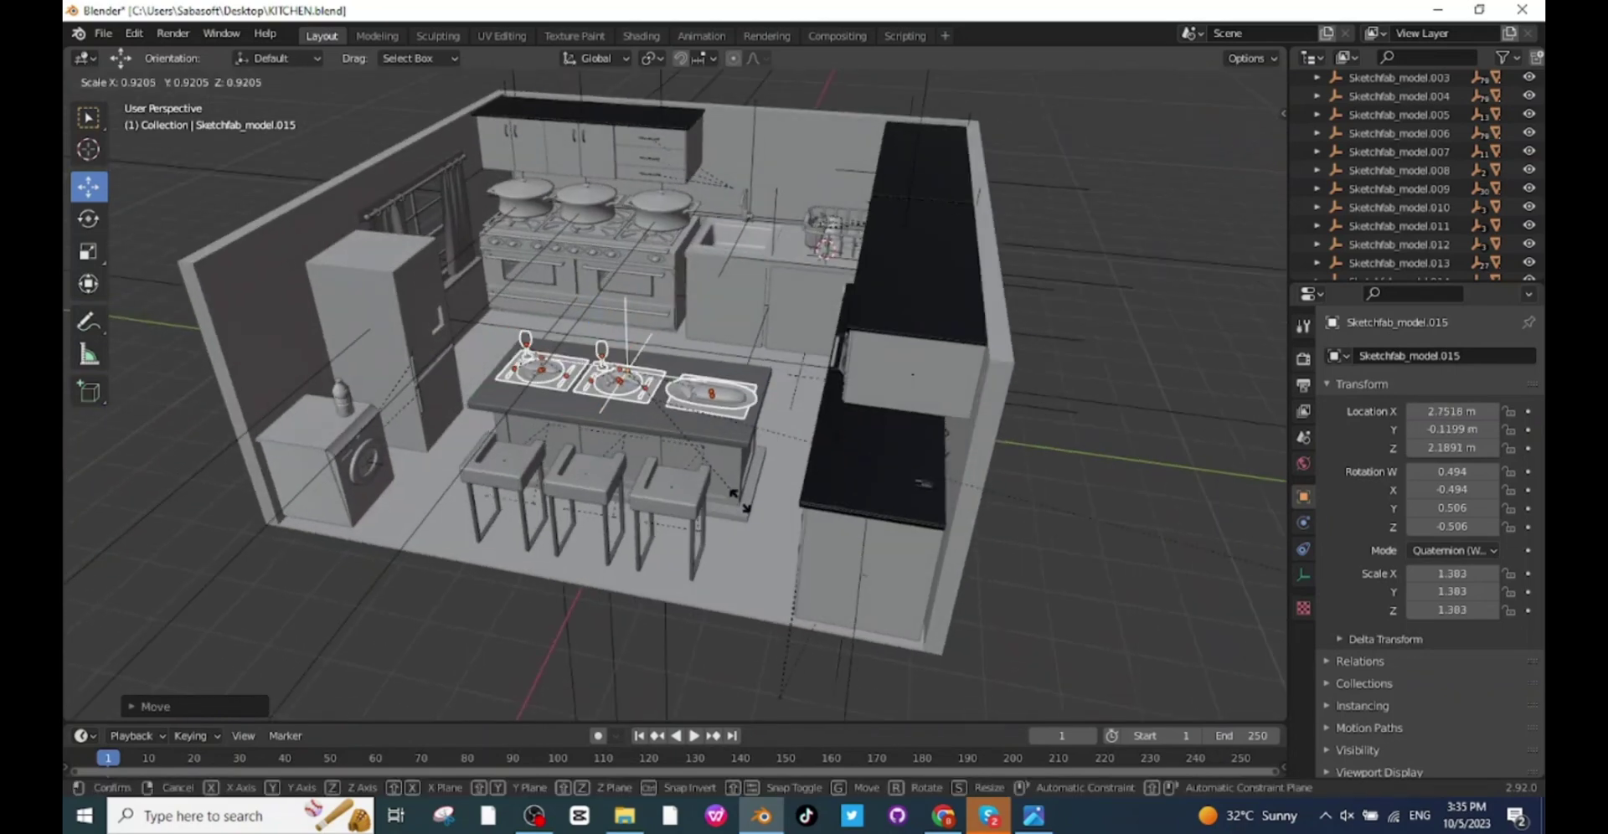
pyautogui.click(624, 360)
pyautogui.moveTo(636, 415); pyautogui.dragTo(611, 440)
pyautogui.moveTo(611, 494); pyautogui.dragTo(667, 598, button='middle')
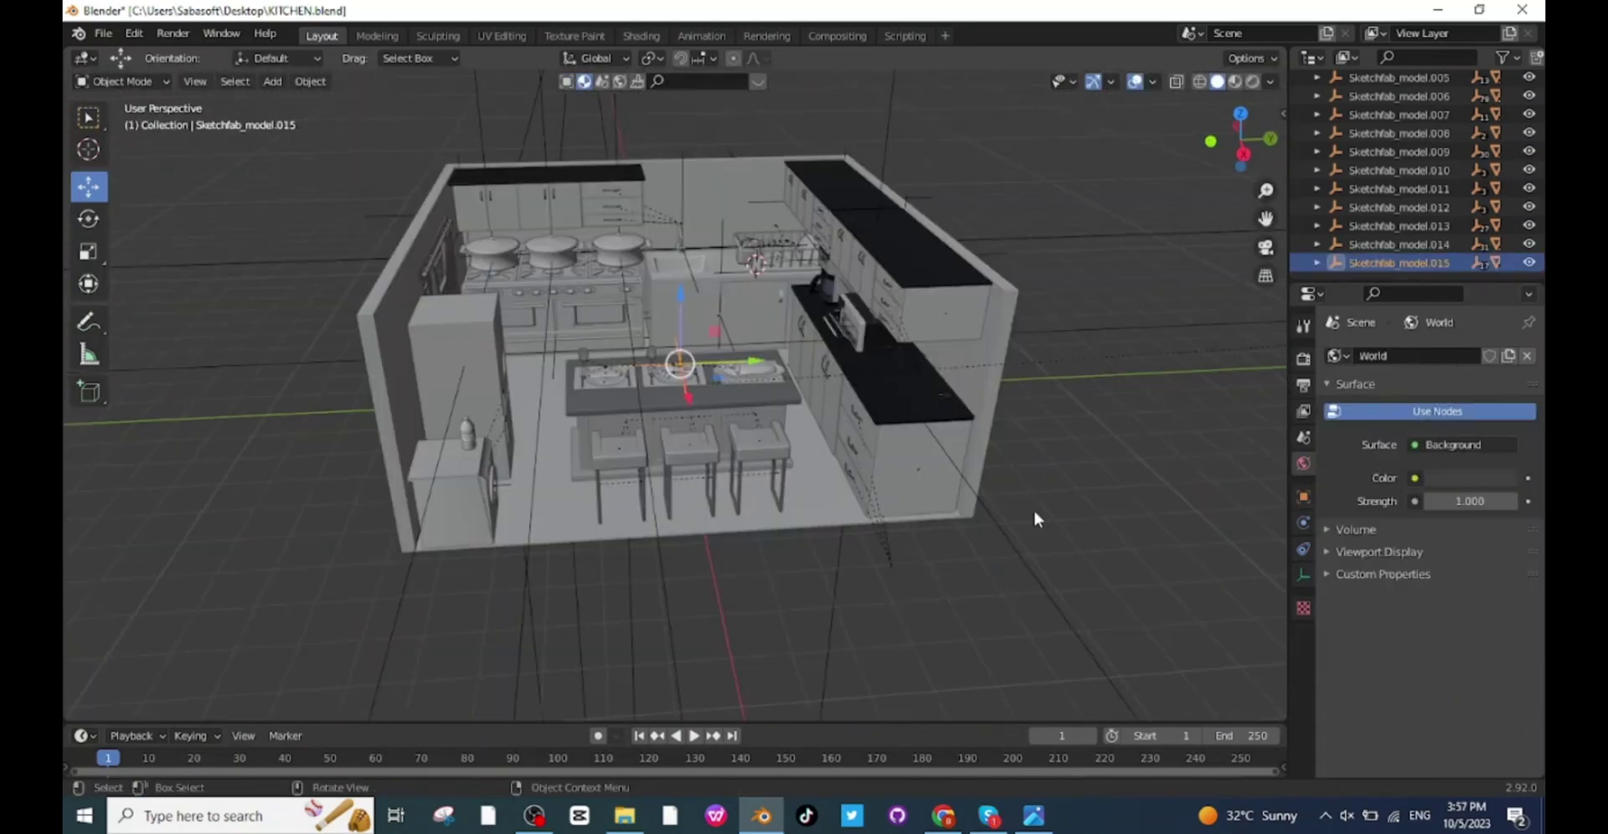
# Examine the kitchen and the set table without viewport overlays and gizmos, and turn both back on
pyautogui.moveTo(1034, 514)
pyautogui.mouseDown(button='middle')
pyautogui.moveTo(1048, 491)
pyautogui.moveTo(1087, 499)
pyautogui.moveTo(1040, 519)
pyautogui.mouseUp(button='middle')
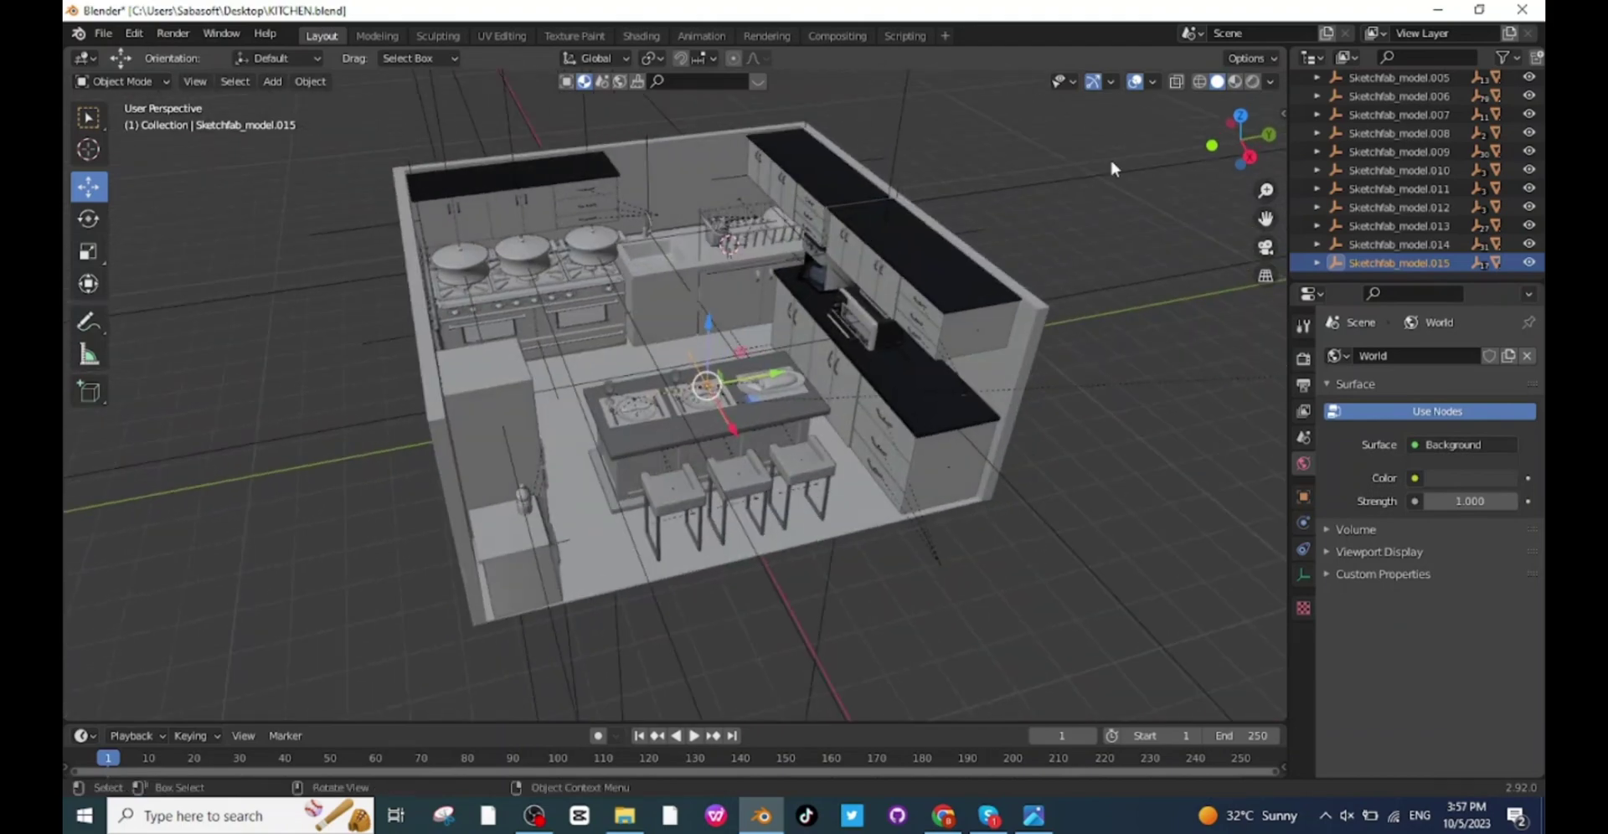
pyautogui.click(1135, 82)
pyautogui.click(1093, 82)
pyautogui.scroll(4, 1032, 335)
pyautogui.moveTo(1031, 411); pyautogui.dragTo(1083, 365, button='middle')
pyautogui.moveTo(934, 371); pyautogui.dragTo(887, 378, button='middle')
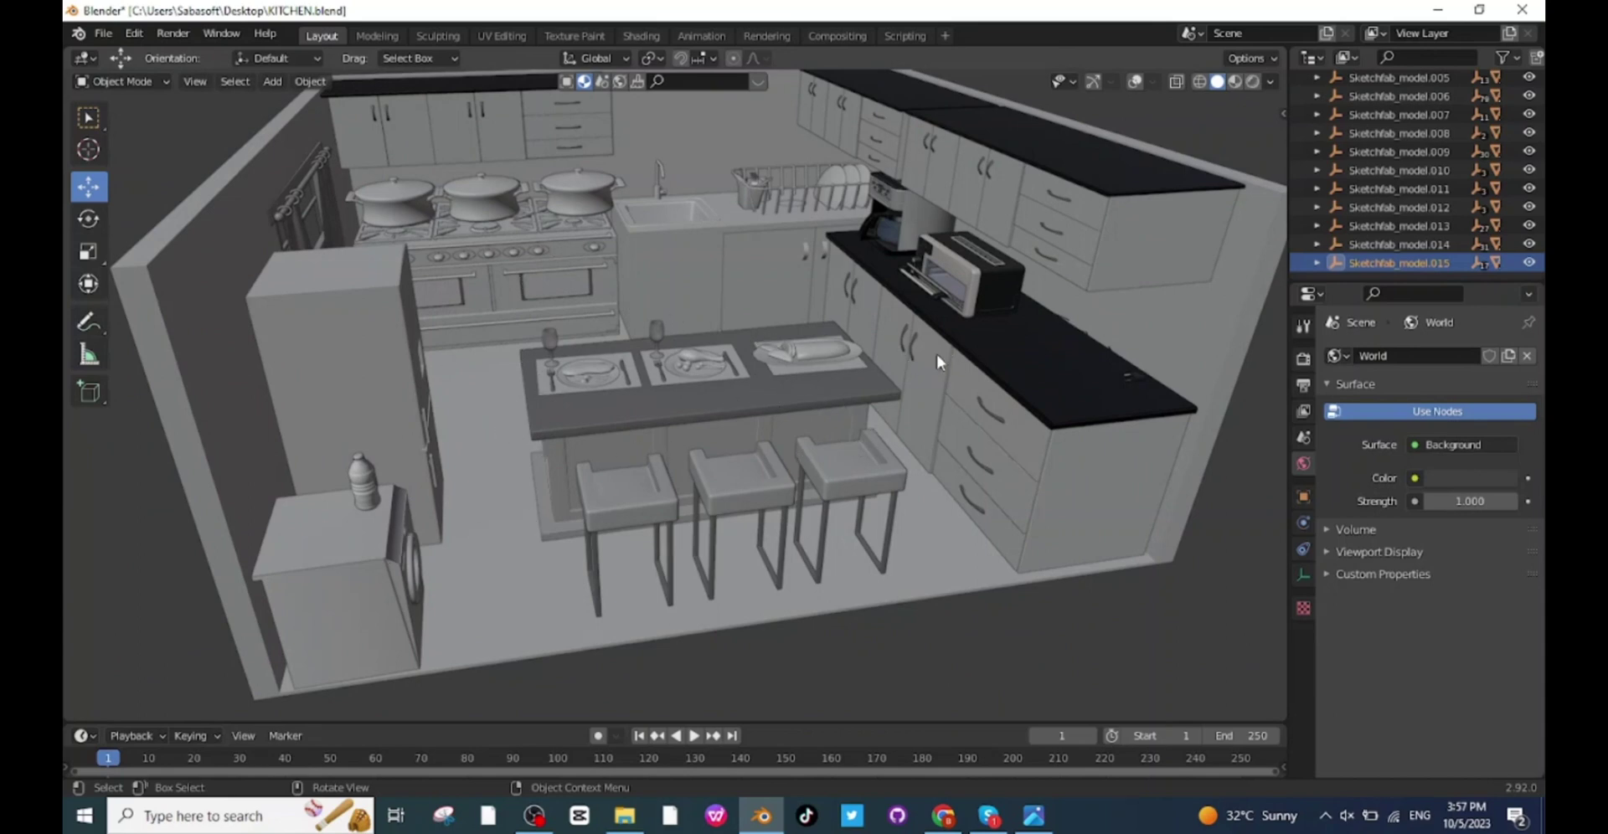
pyautogui.scroll(-1, 864, 369)
pyautogui.click(1134, 82)
pyautogui.click(1093, 81)
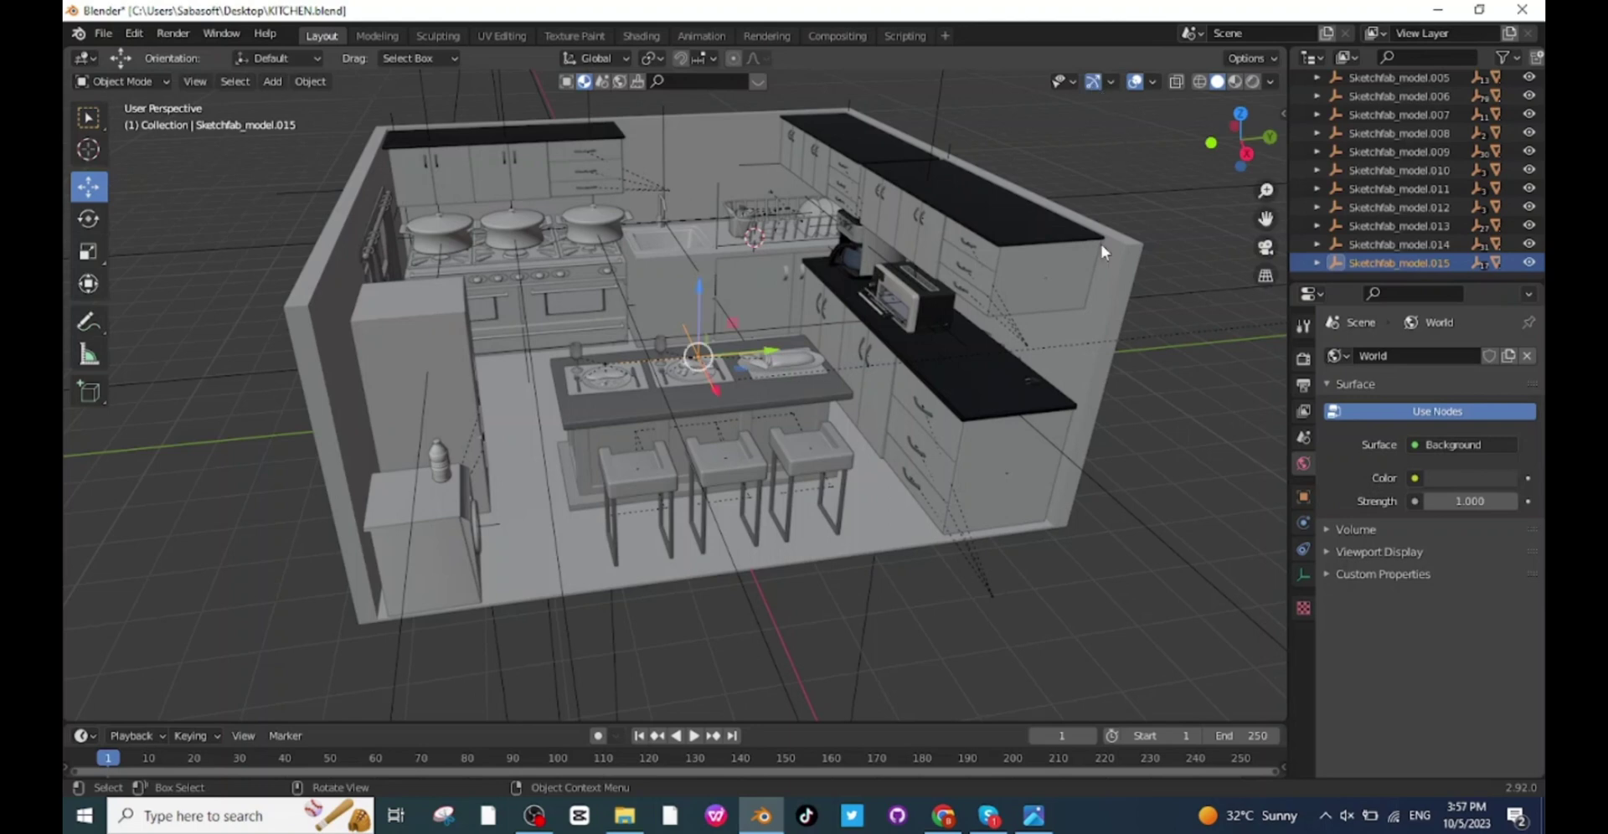
# Select the room mesh and show the BlenderKit material categories
pyautogui.click(1104, 381)
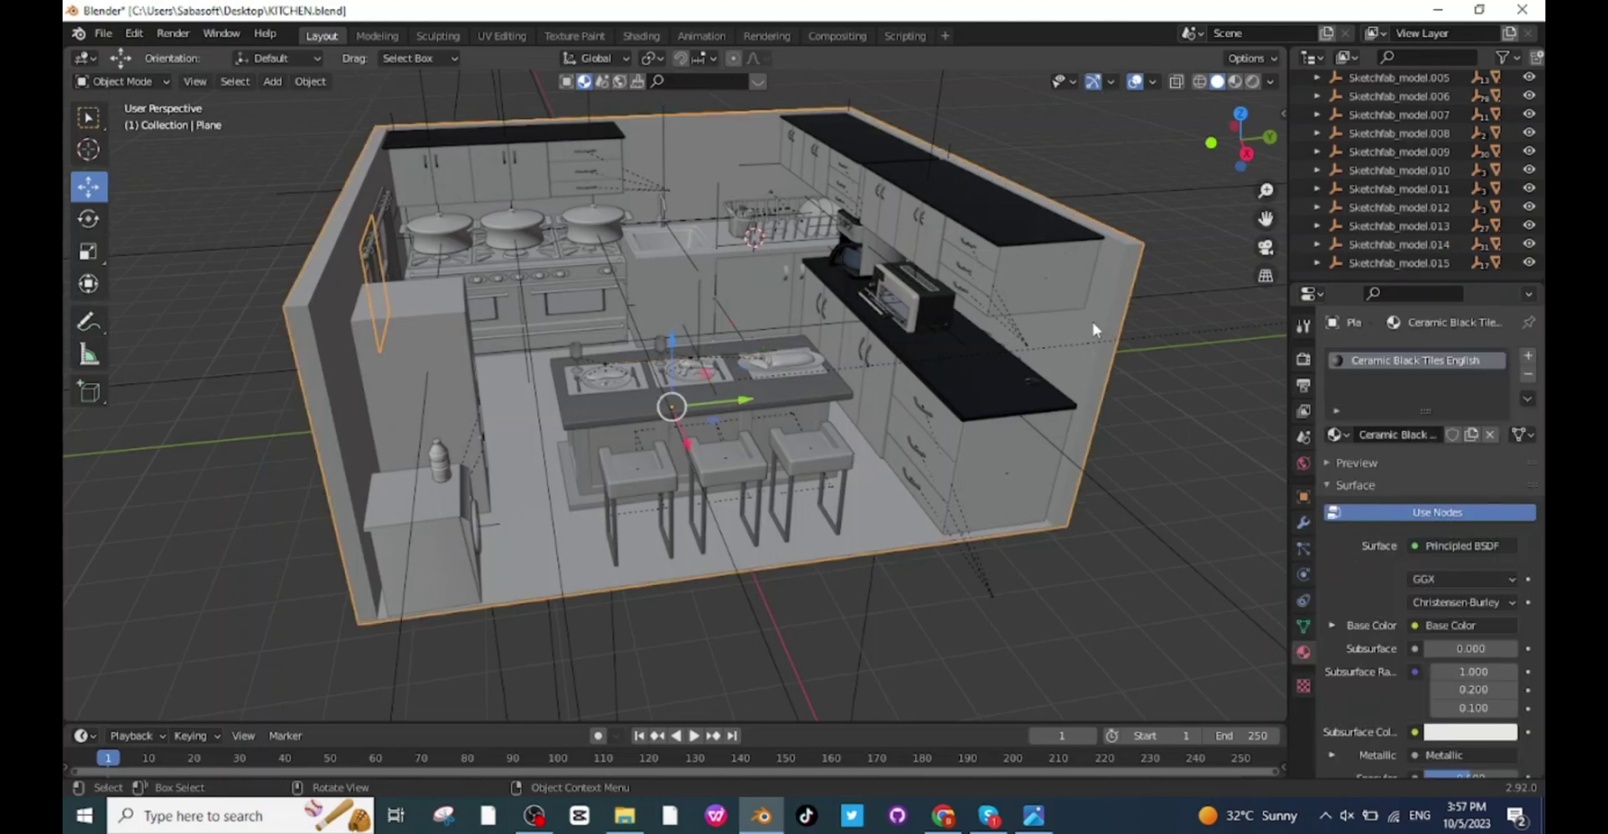
pyautogui.click(1279, 106)
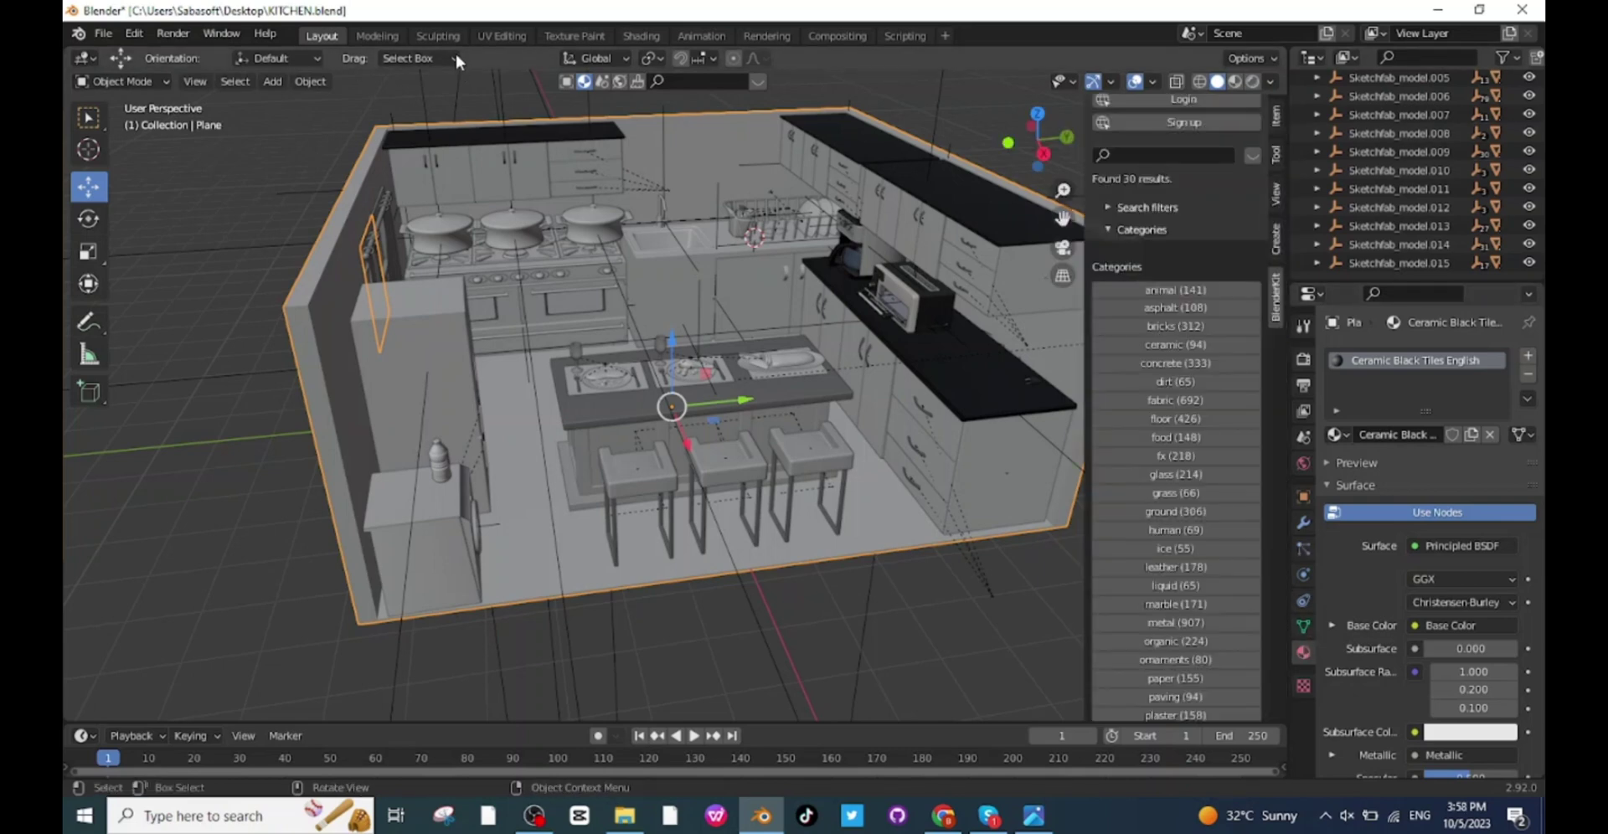
# Check the enabled add-ons in the Blender preferences for BlenderKit, and close the preferences
pyautogui.click(135, 34)
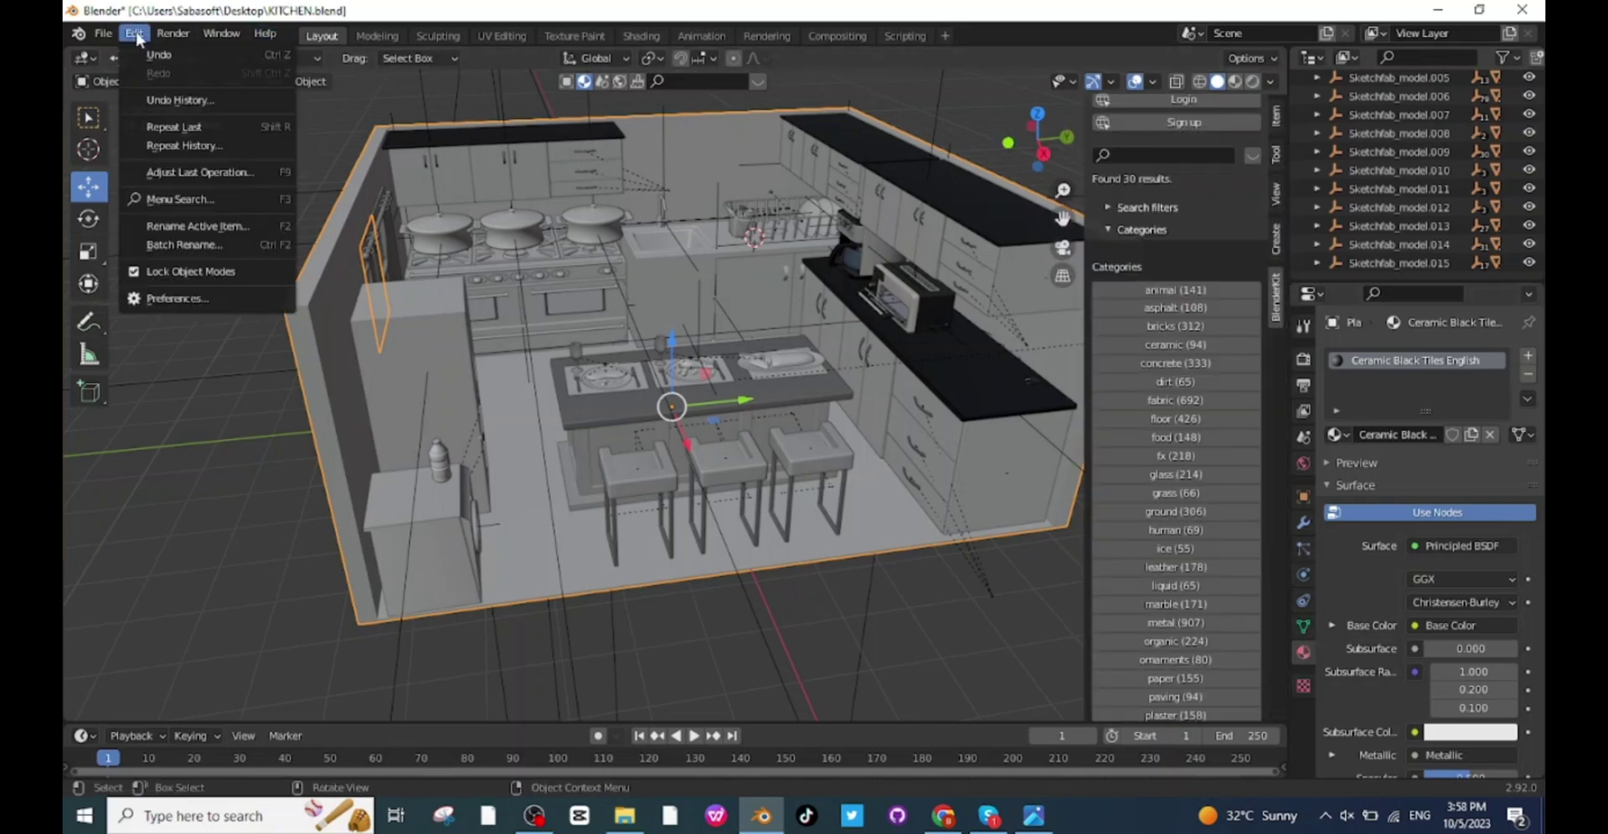
pyautogui.click(188, 299)
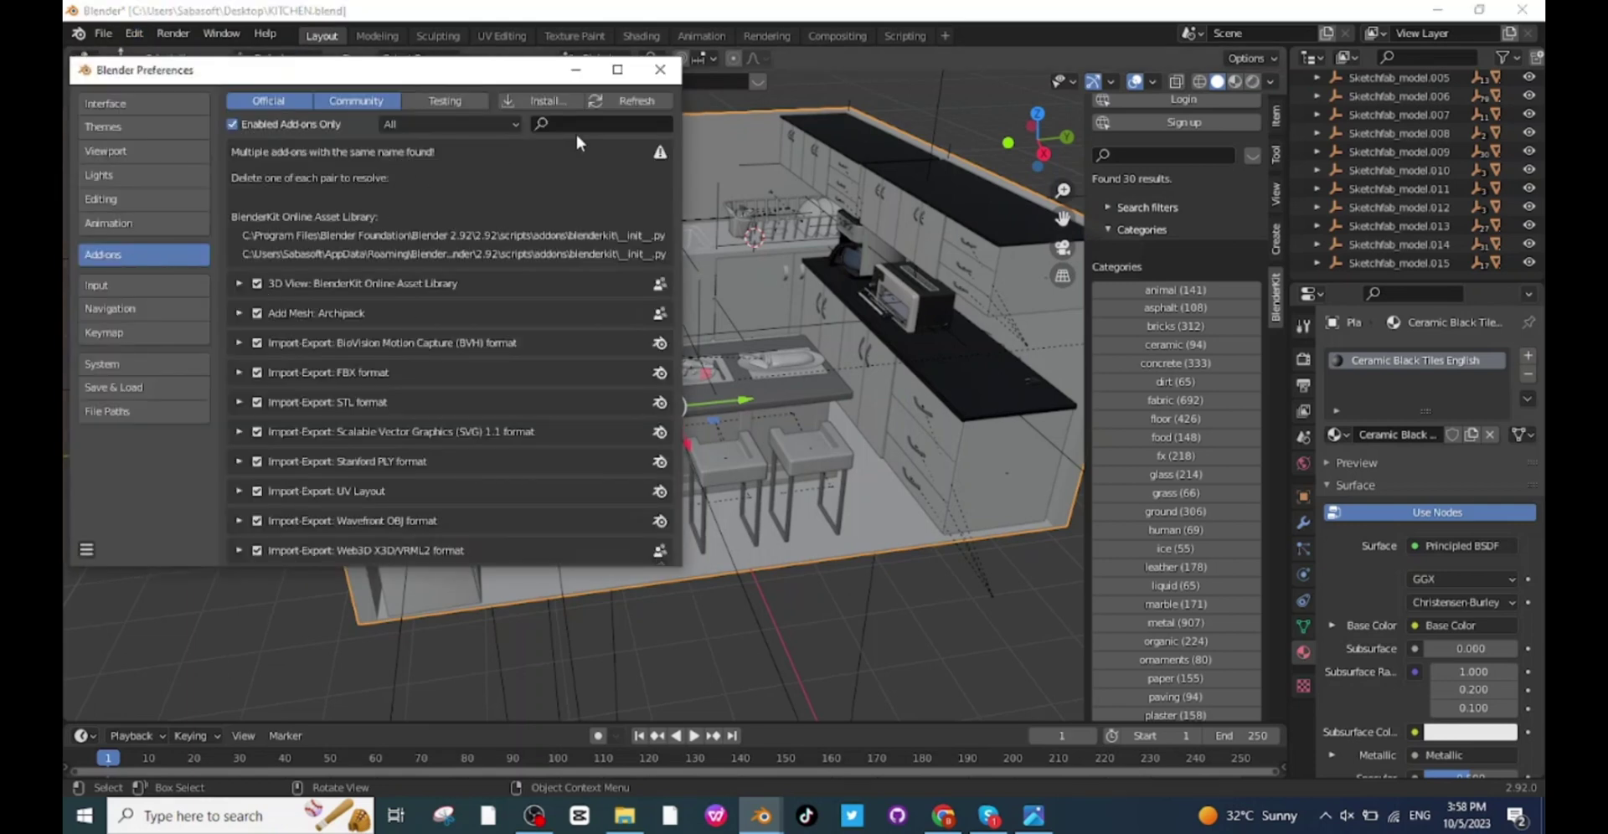
pyautogui.click(570, 121)
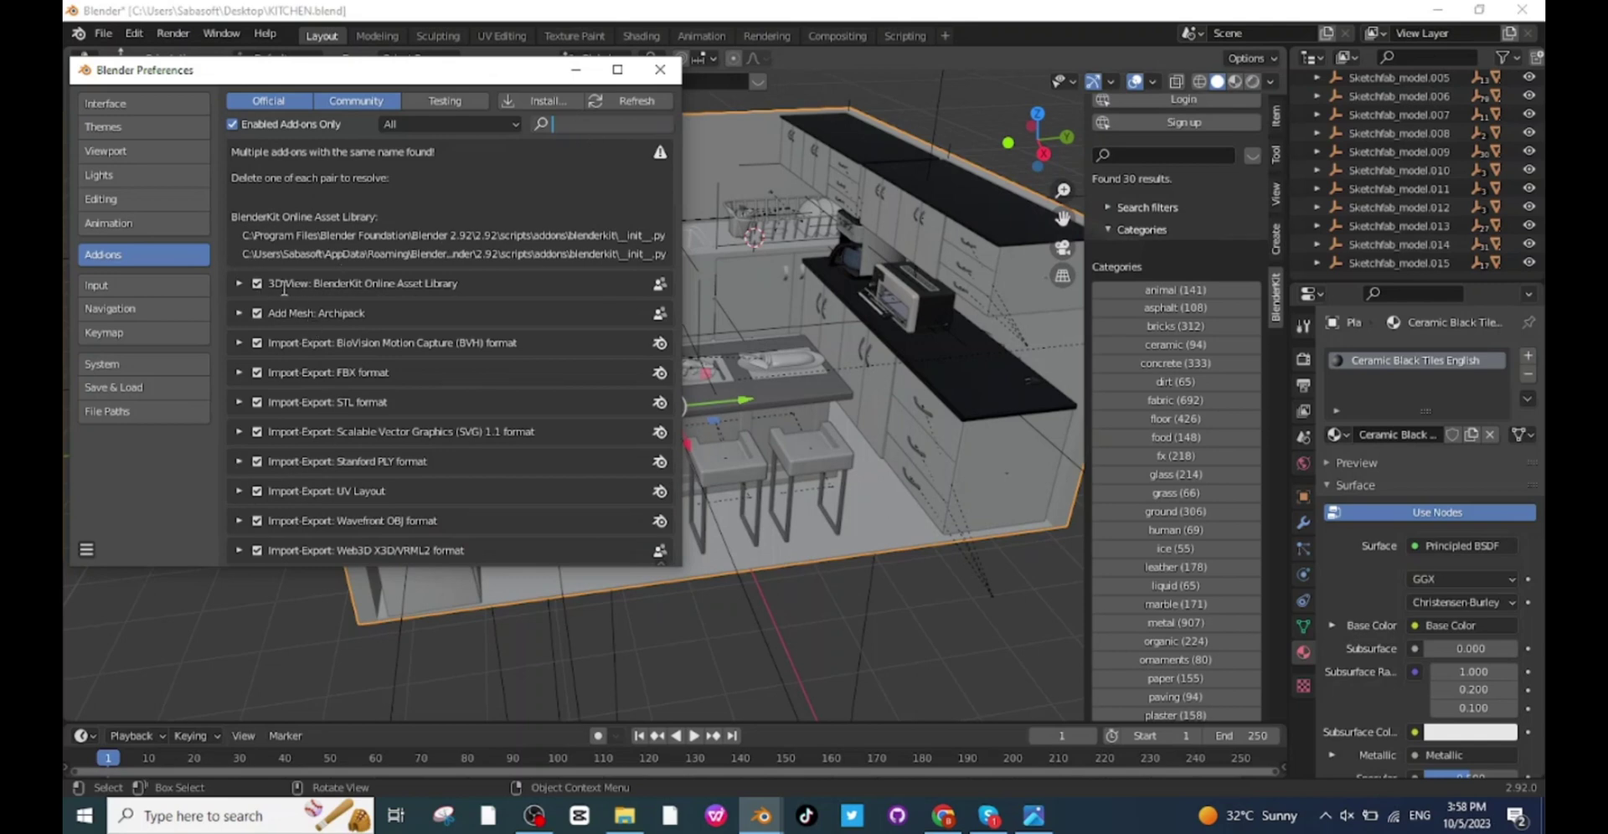
pyautogui.click(647, 75)
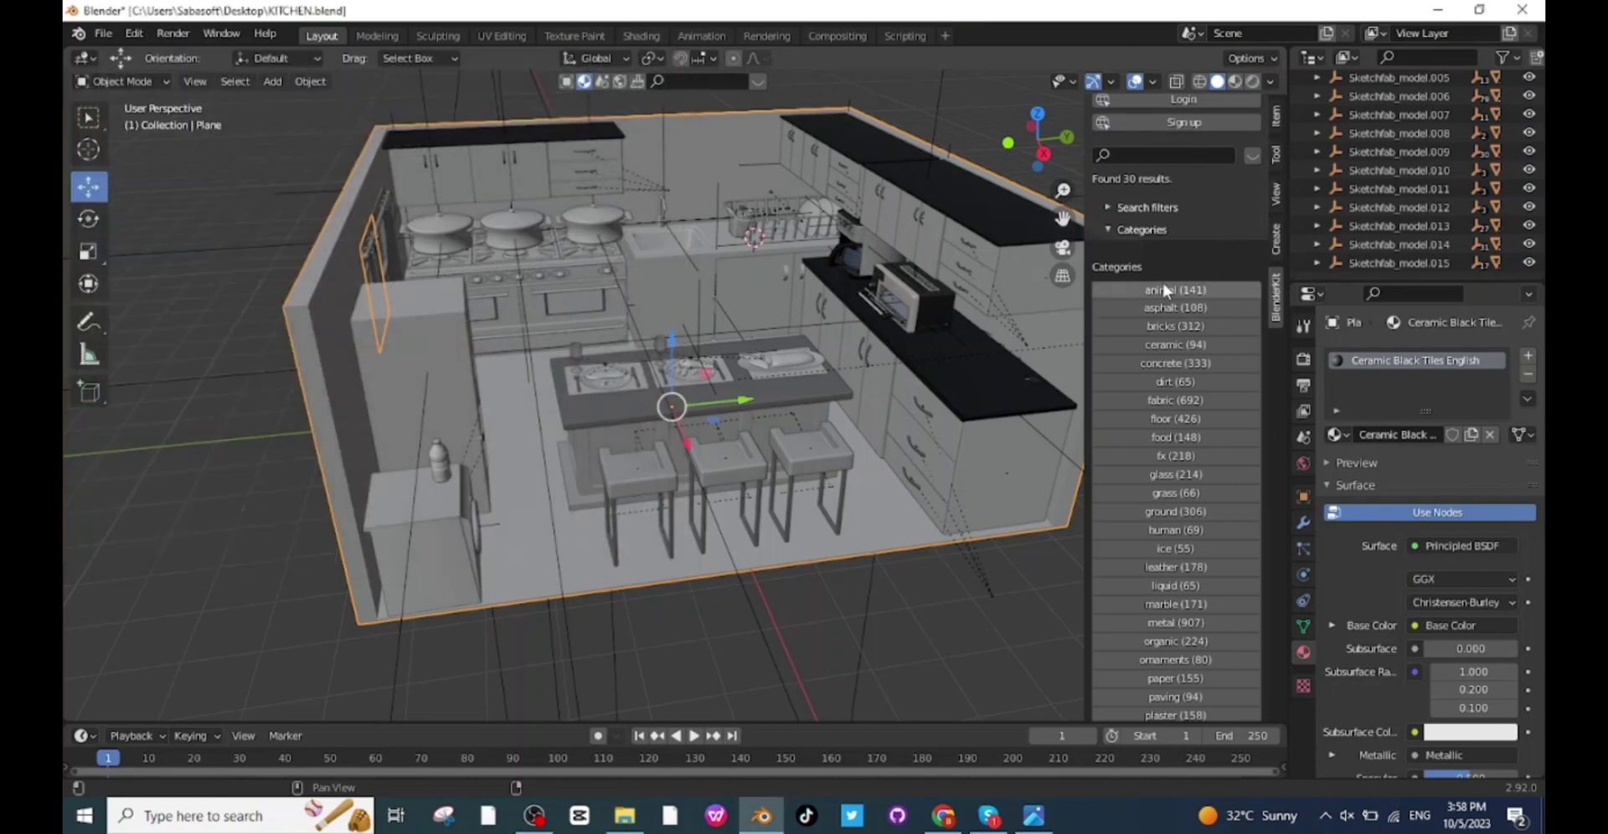
# Browse the BlenderKit material results and preview the Ceramic brake disc material, and deselect the room mesh
pyautogui.scroll(-3, 1188, 335)
pyautogui.scroll(10, 1181, 347)
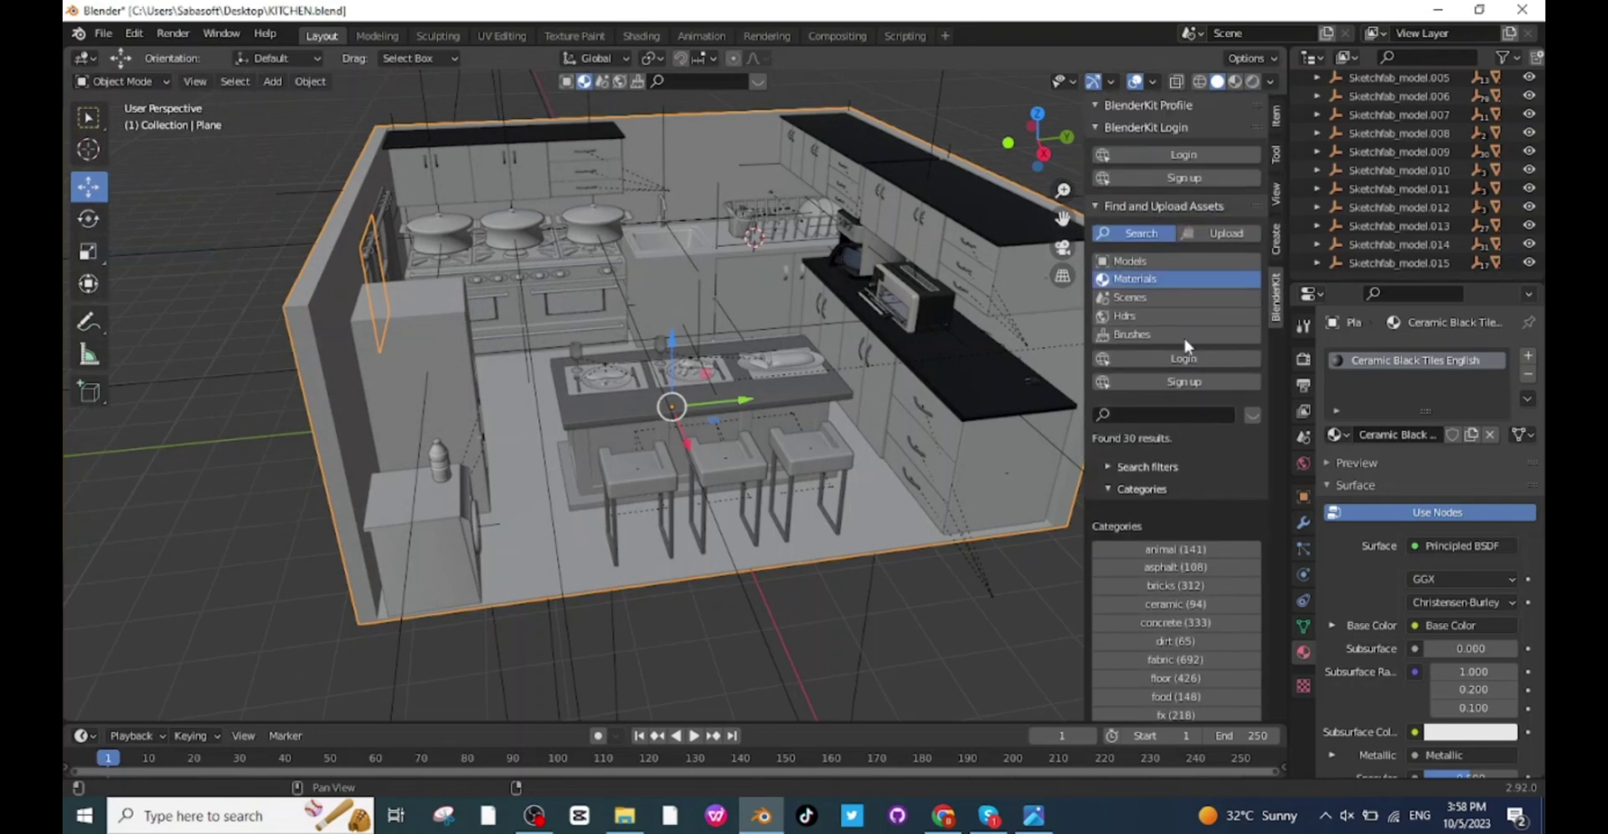
pyautogui.click(1134, 278)
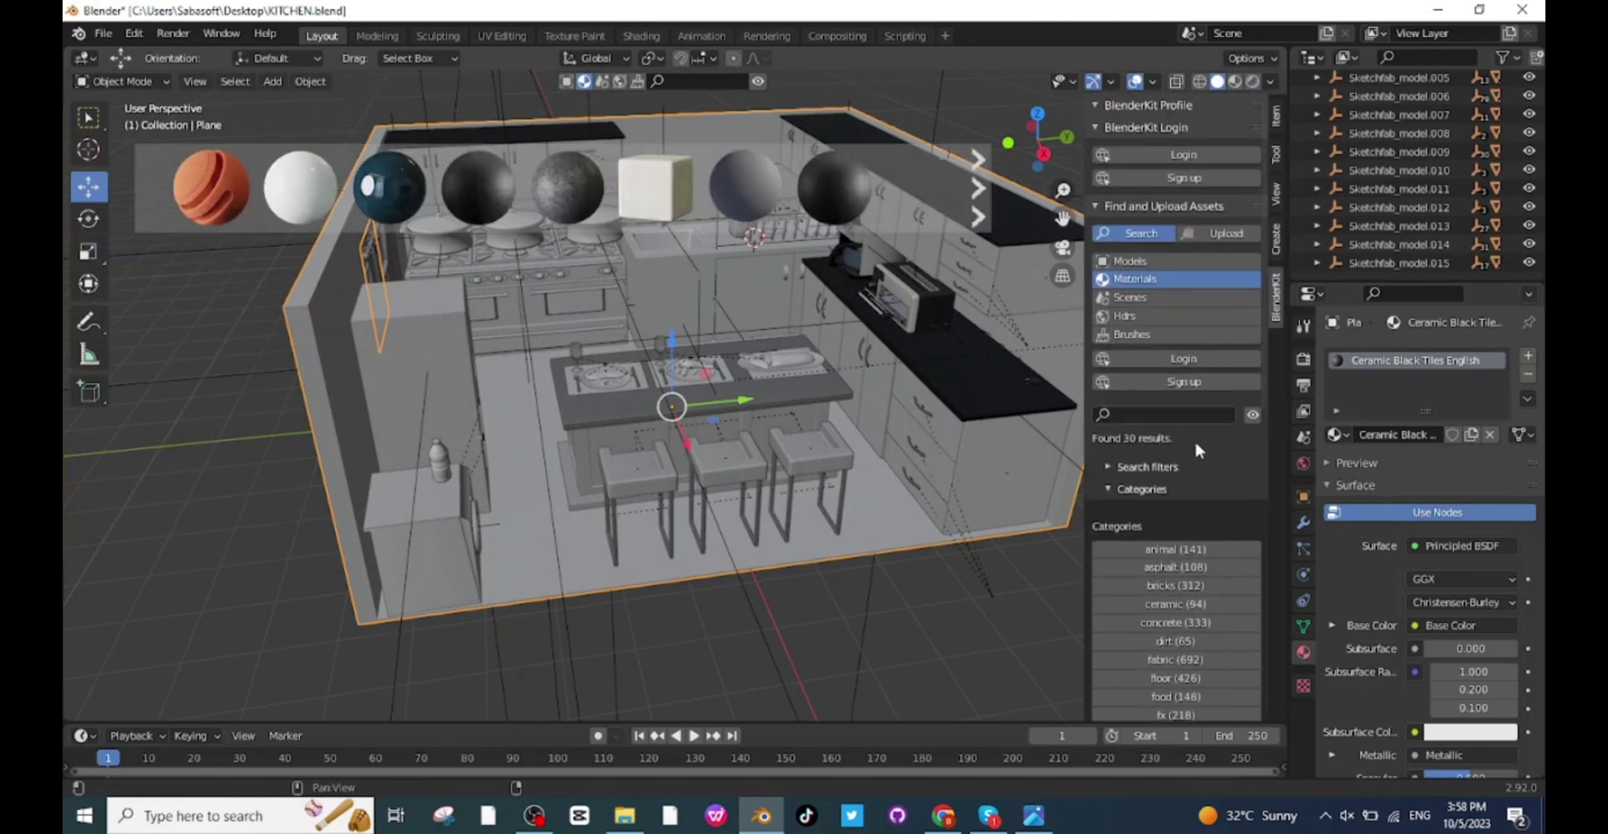
pyautogui.scroll(-4, 1193, 437)
pyautogui.scroll(2, 1197, 454)
pyautogui.scroll(4, 1197, 448)
pyautogui.moveTo(477, 192)
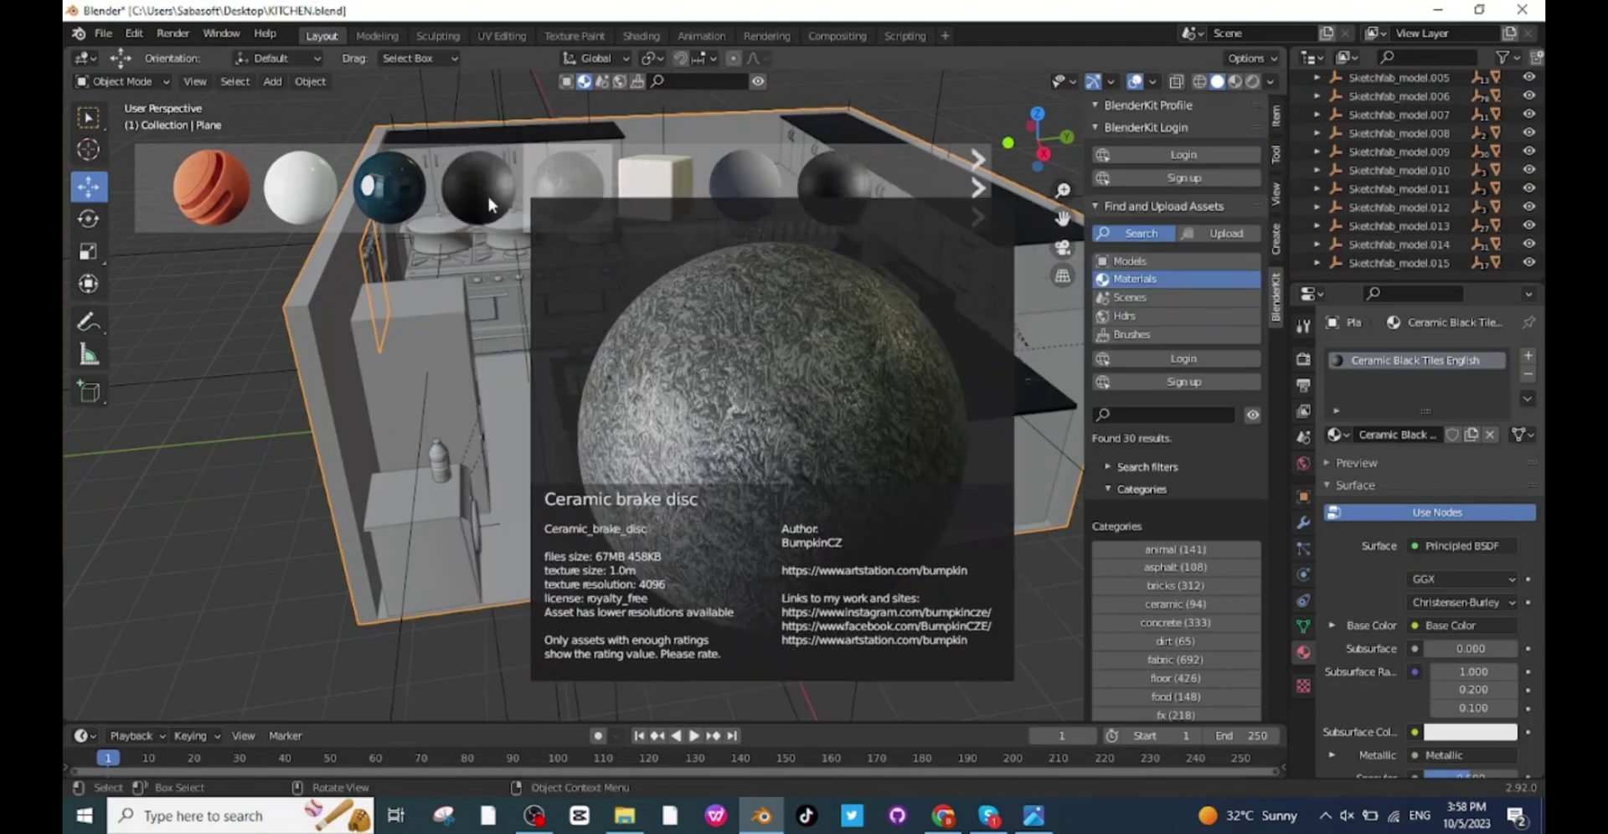
pyautogui.click(720, 610)
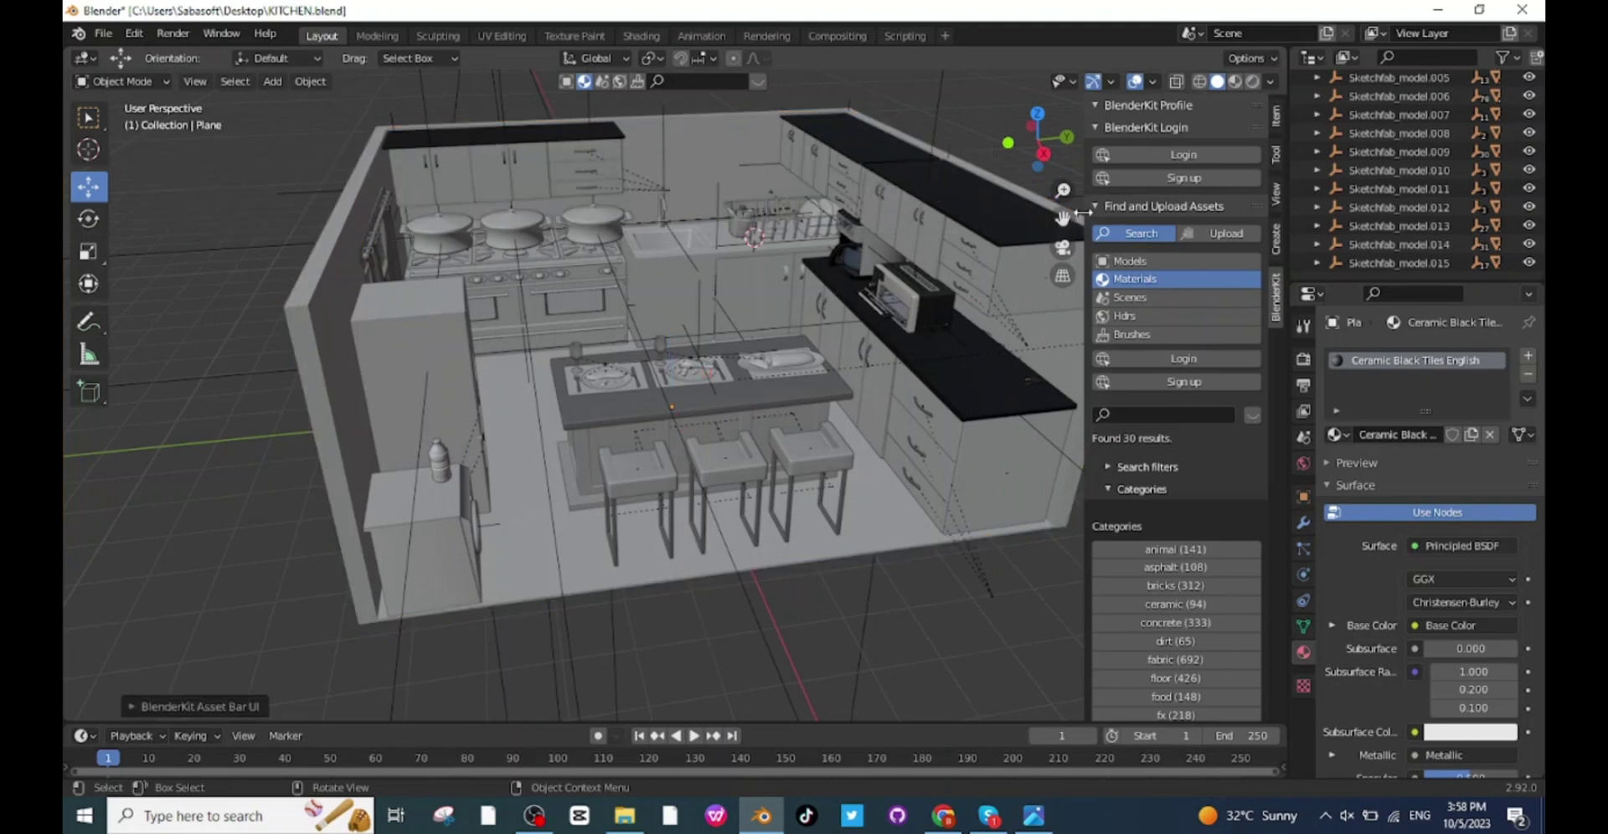
# Display the furnished kitchen in Material Preview shading with the sidebar, viewport overlays and gizmos hidden
pyautogui.moveTo(1083, 218); pyautogui.dragTo(1239, 210)
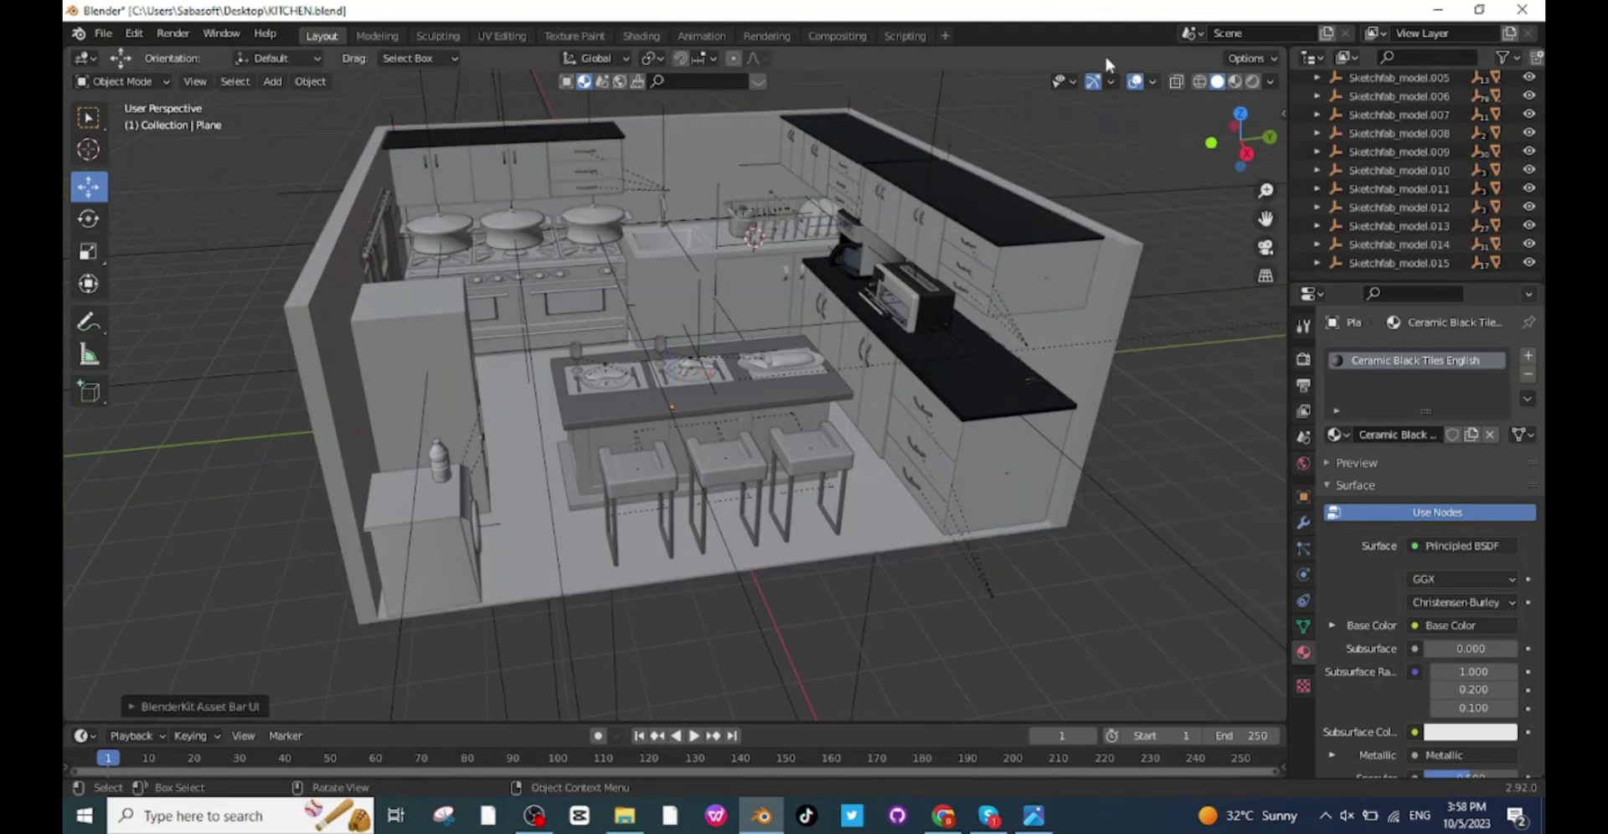
pyautogui.click(1132, 82)
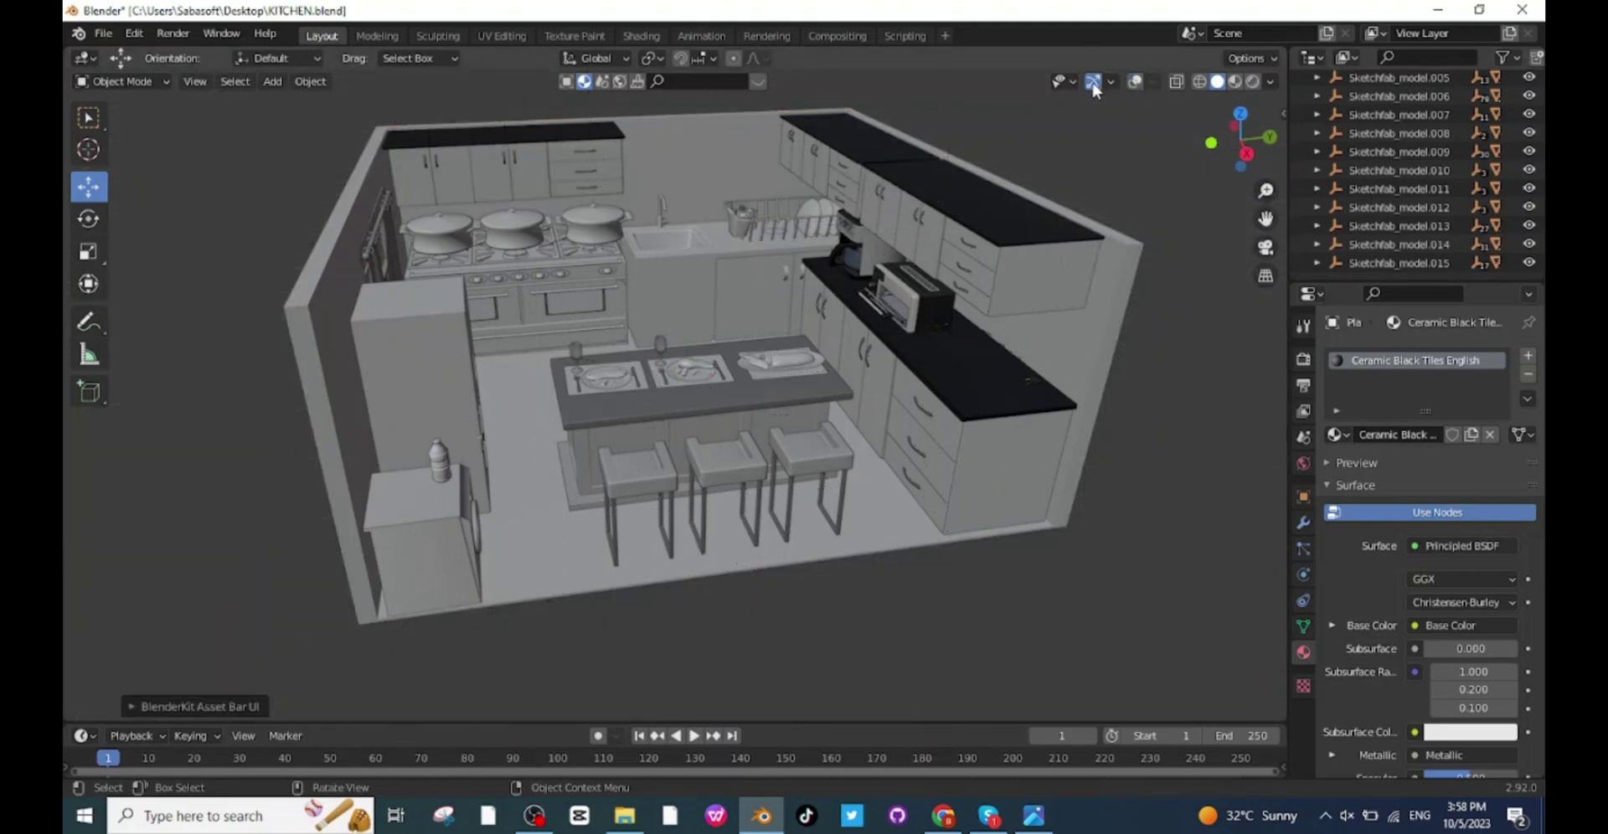
pyautogui.click(1092, 82)
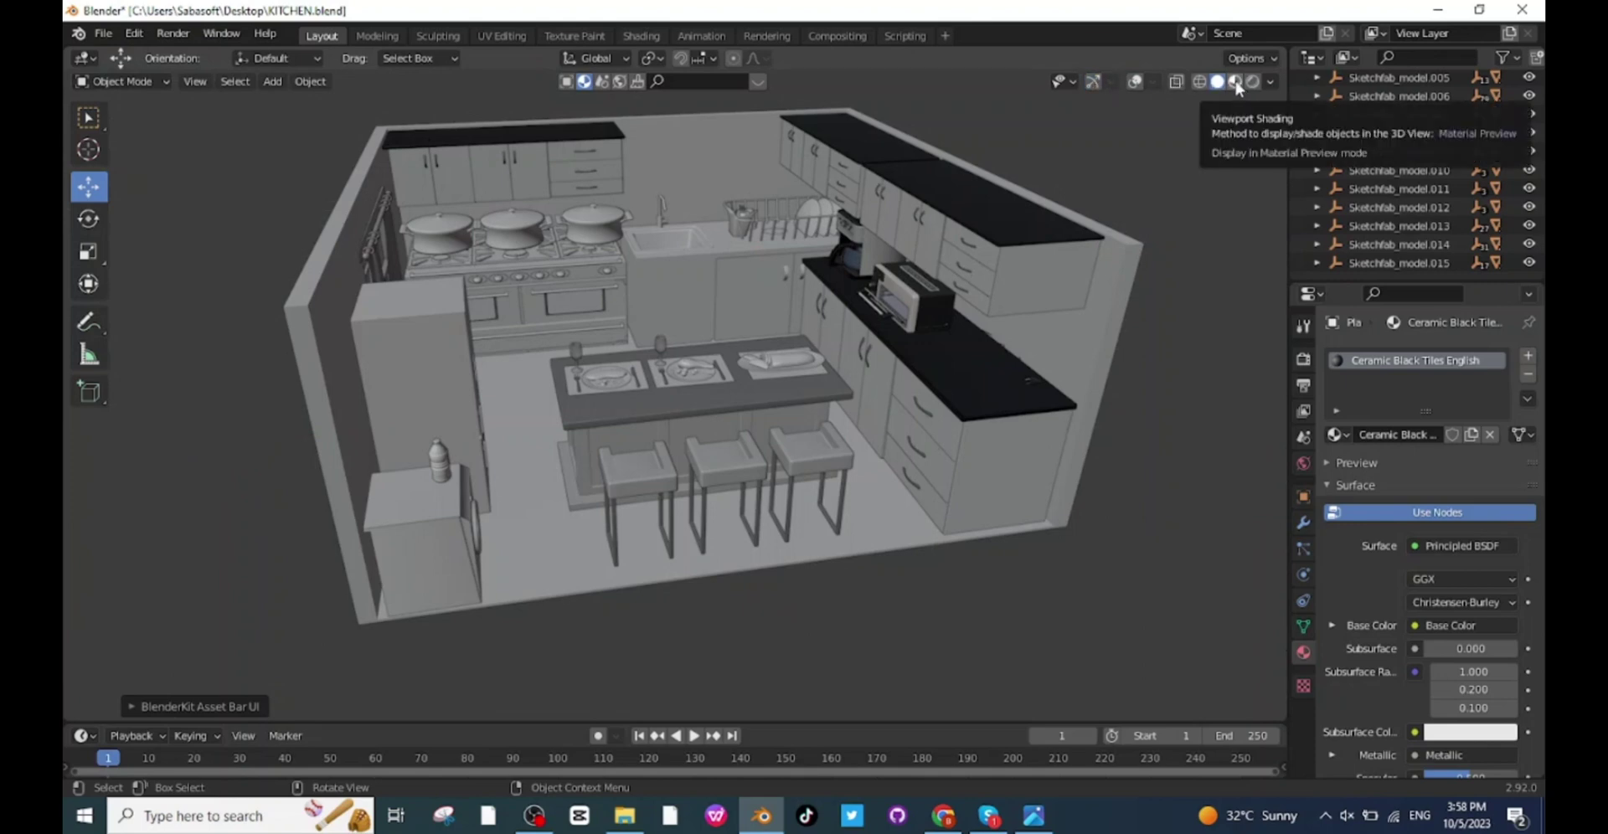
pyautogui.click(1236, 82)
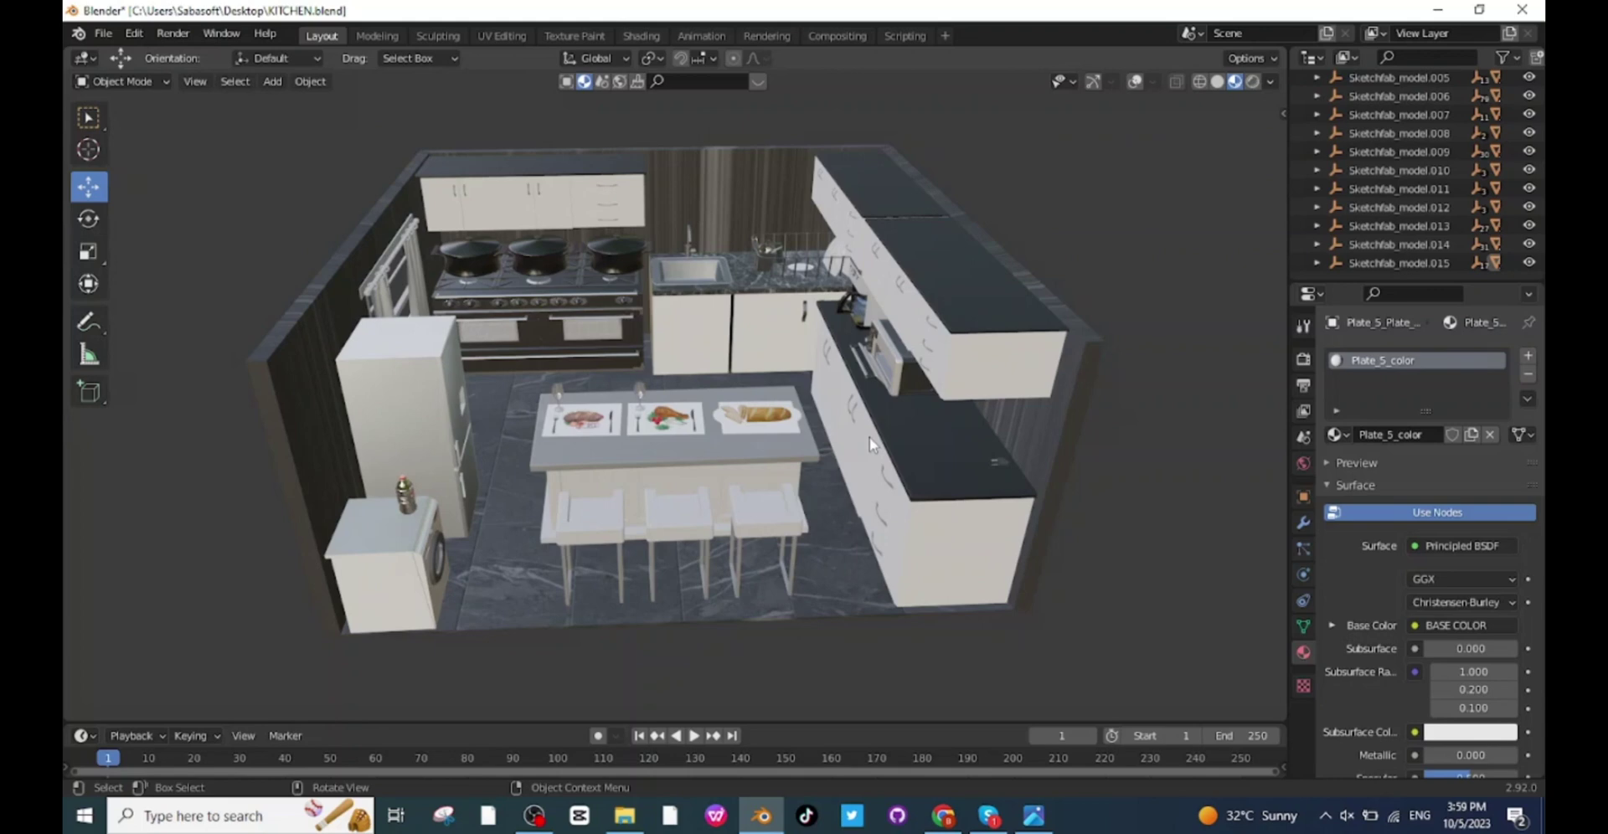
pyautogui.scroll(3, 869, 435)
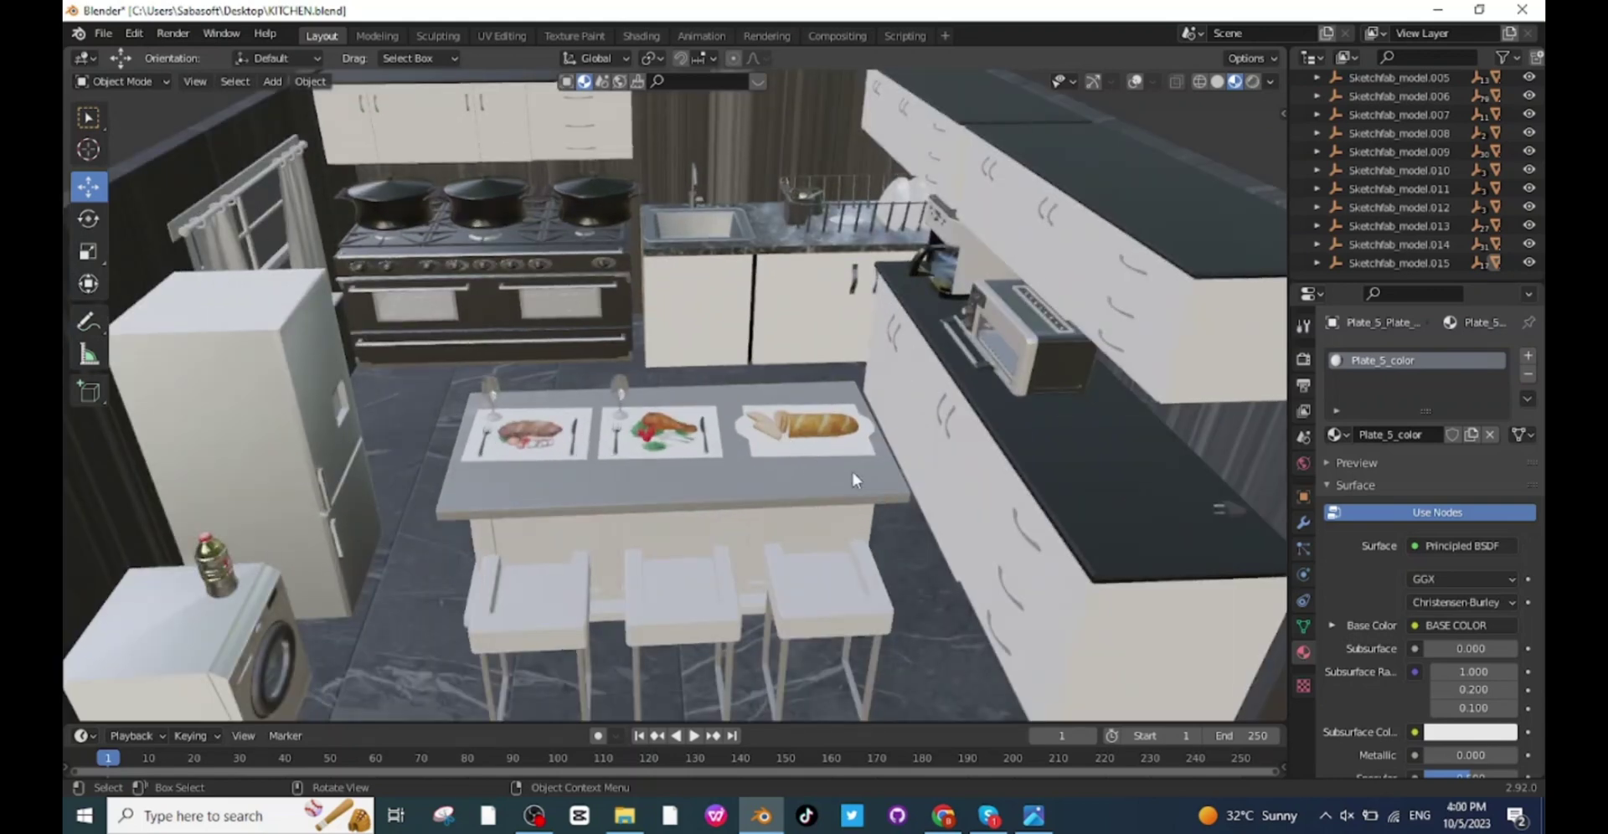